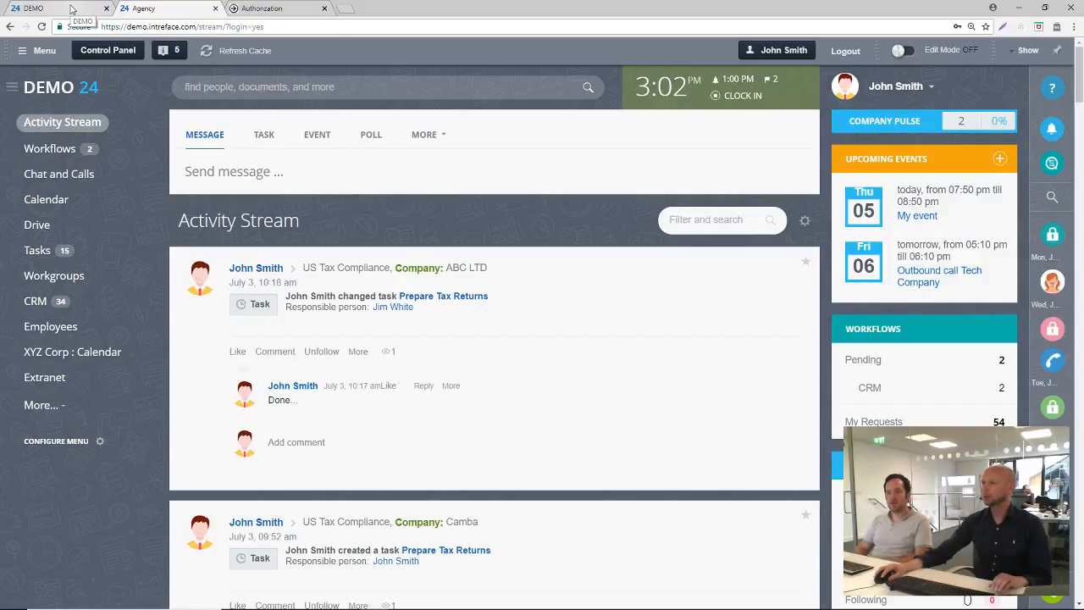
Close the law firm portal's login page
left_click(326, 9)
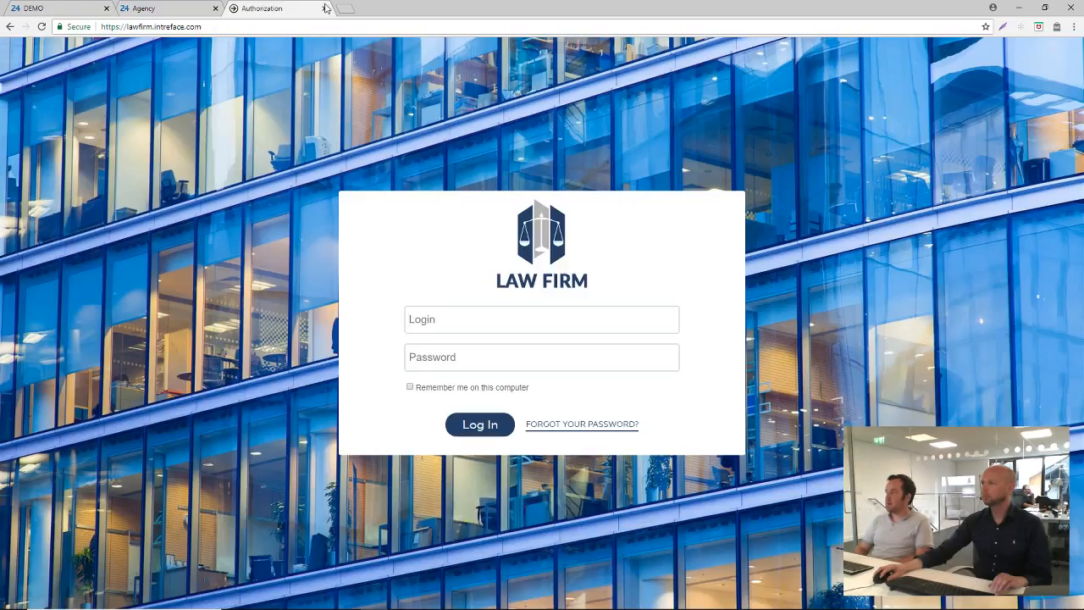
left_click(323, 9)
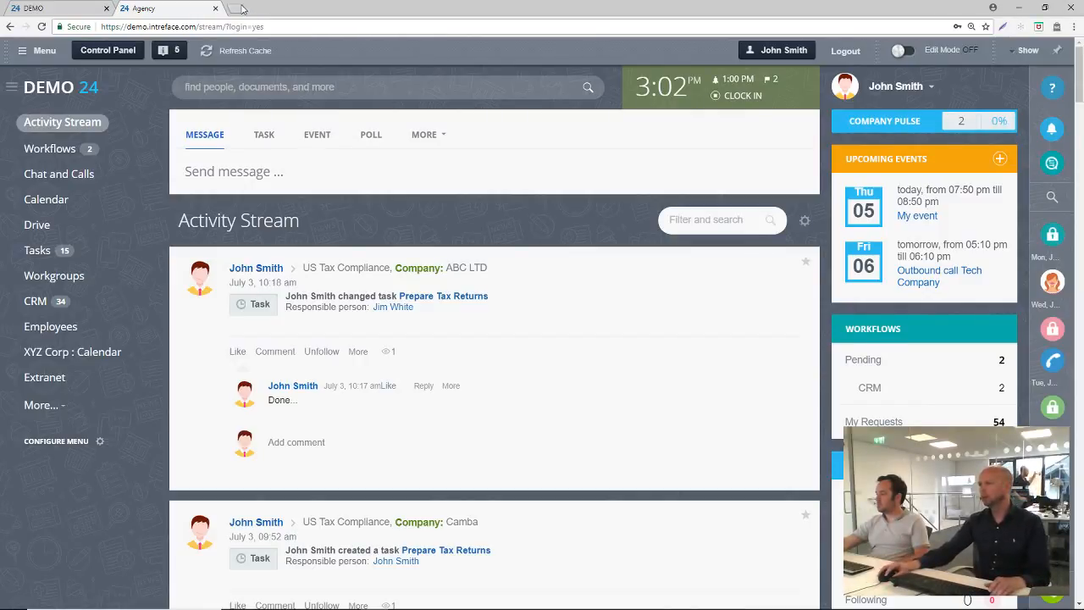
Open the browser's advanced content settings and view which sites are allowed or blocked from sending notifications
left_click(1074, 29)
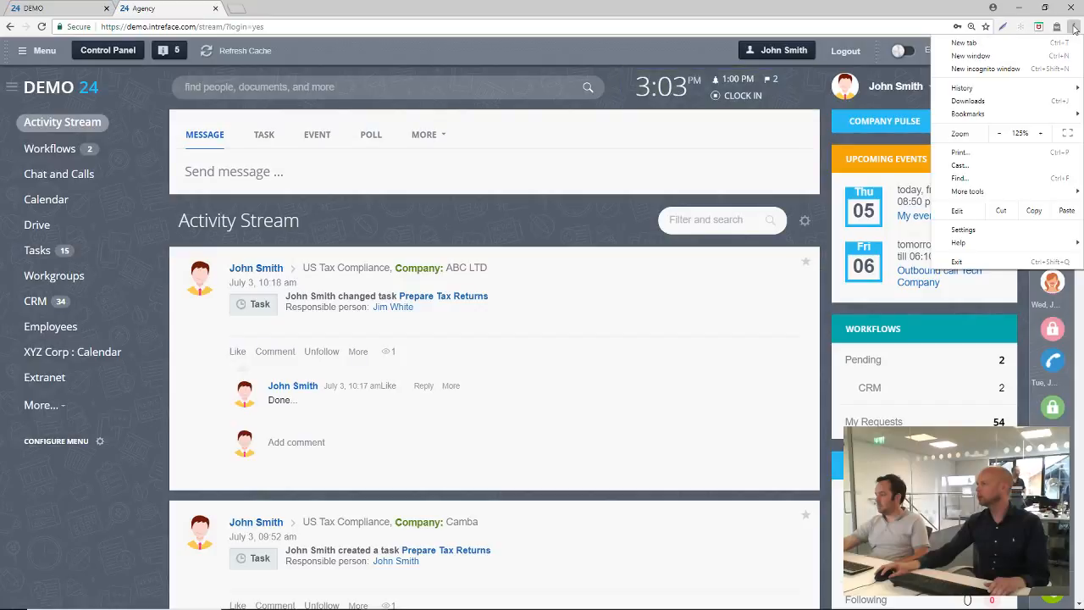
left_click(983, 232)
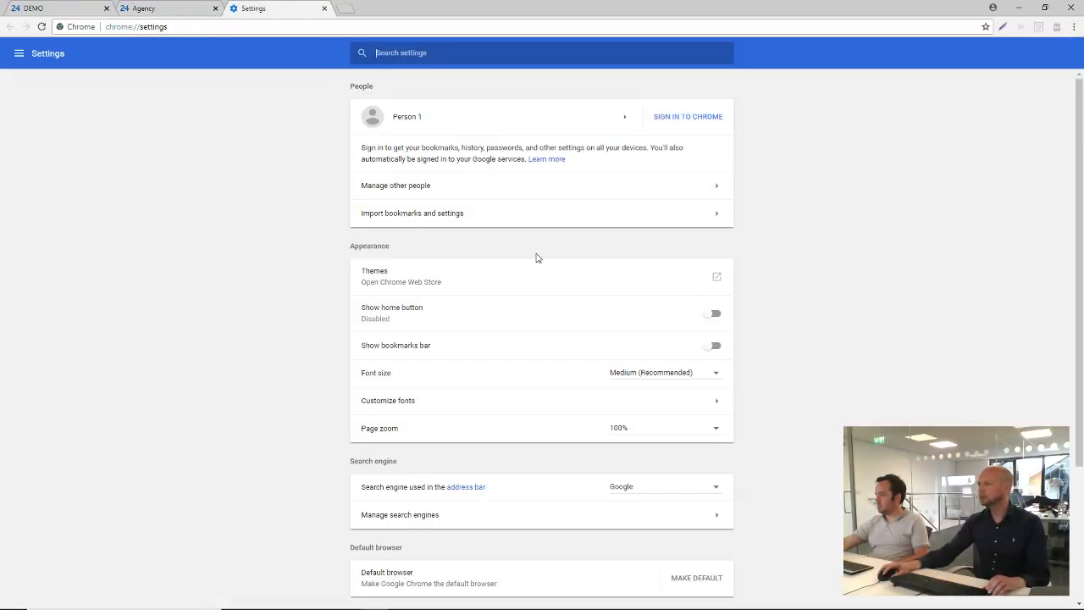
scroll(564, 300, "down", 3)
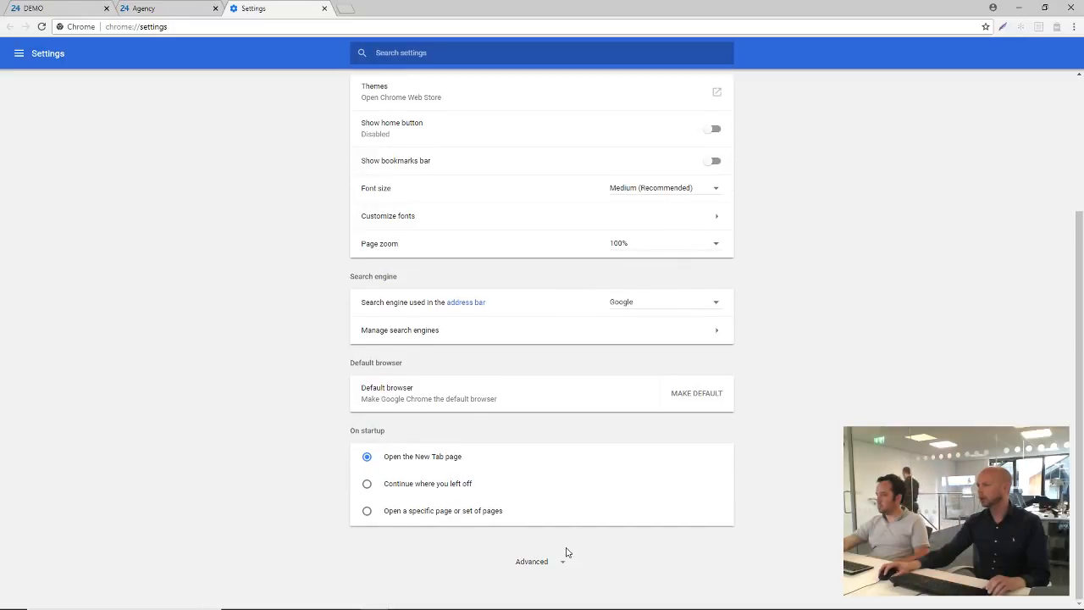
left_click(528, 561)
scroll(556, 500, "down", 3)
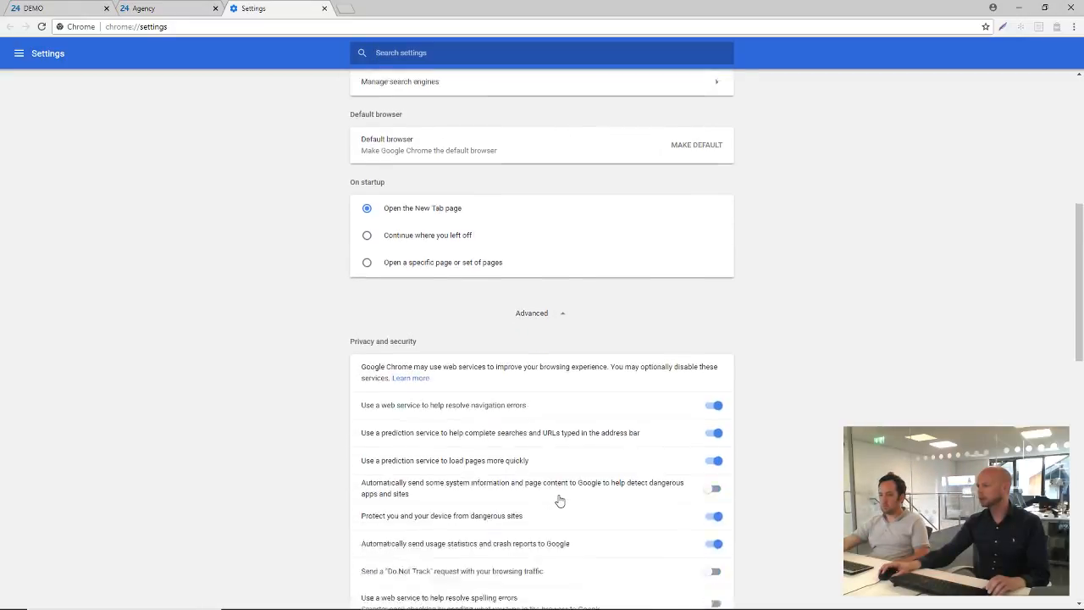
scroll(559, 501, "down", 3)
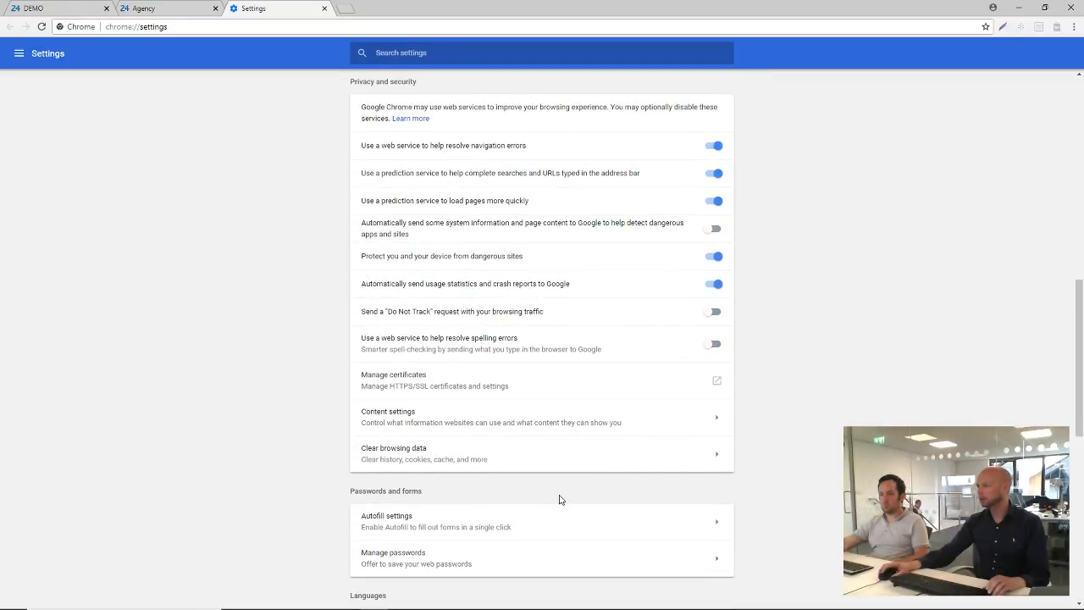
left_click(369, 411)
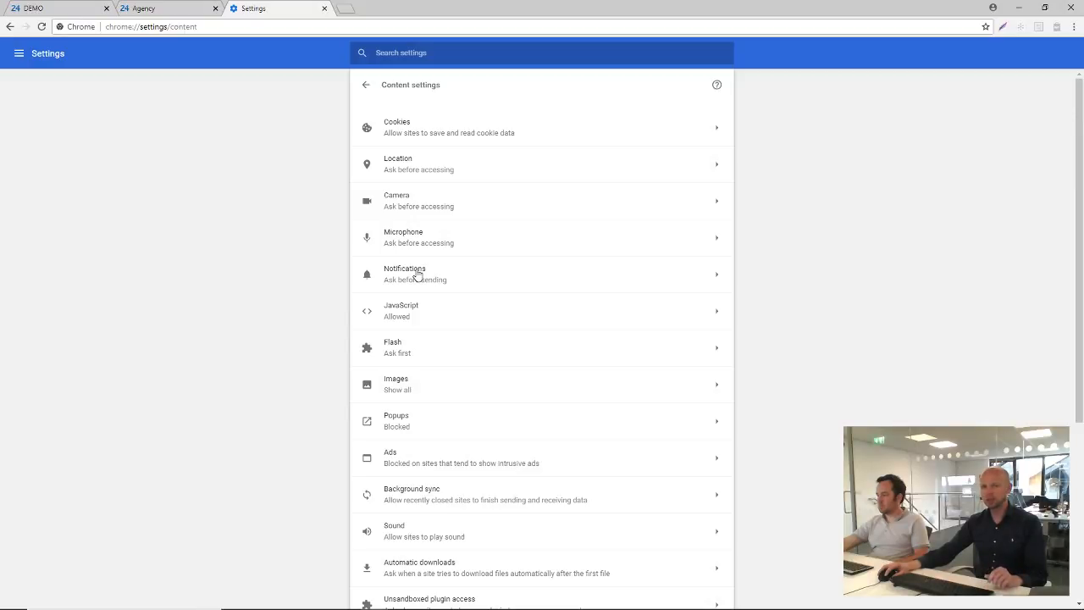
left_click(415, 274)
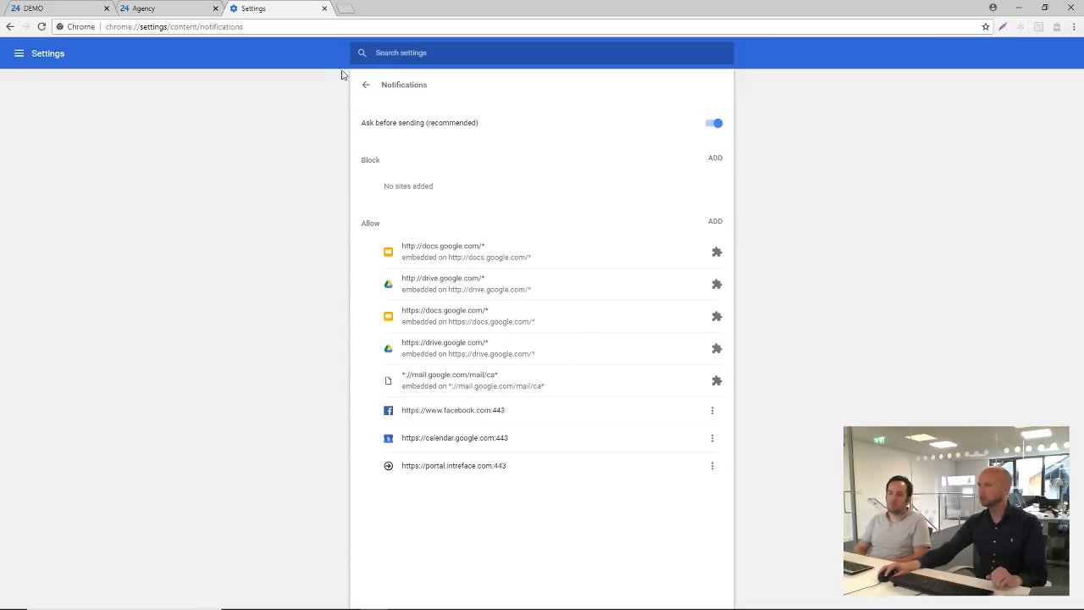
Go to bitrix24.com in place of the browser settings and open its Mobile and Desktop Apps page
left_click(176, 11)
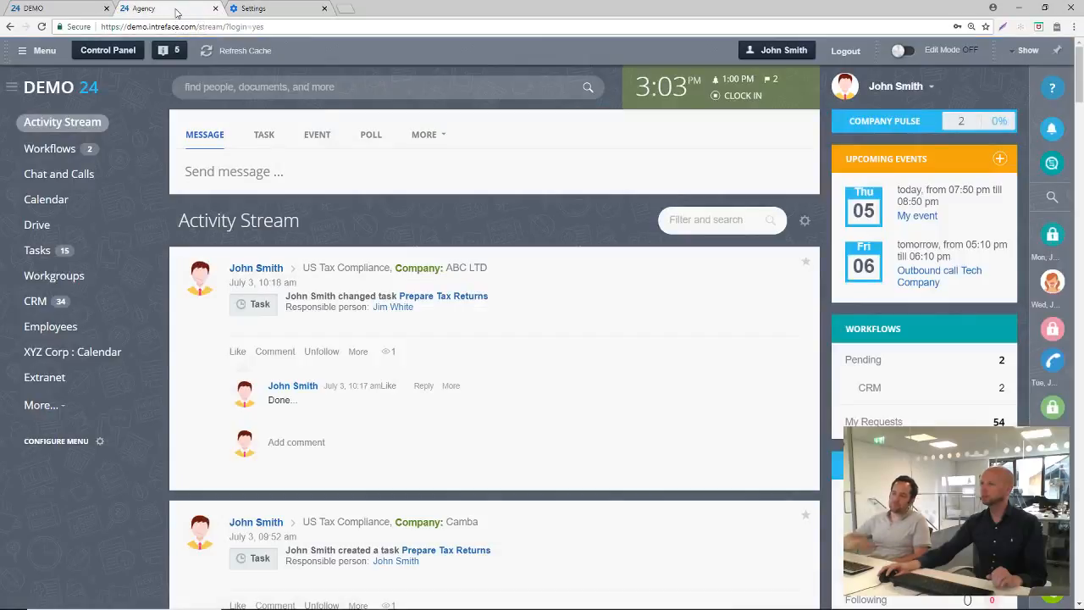
left_click(254, 9)
left_click(261, 28)
type("bitrix24")
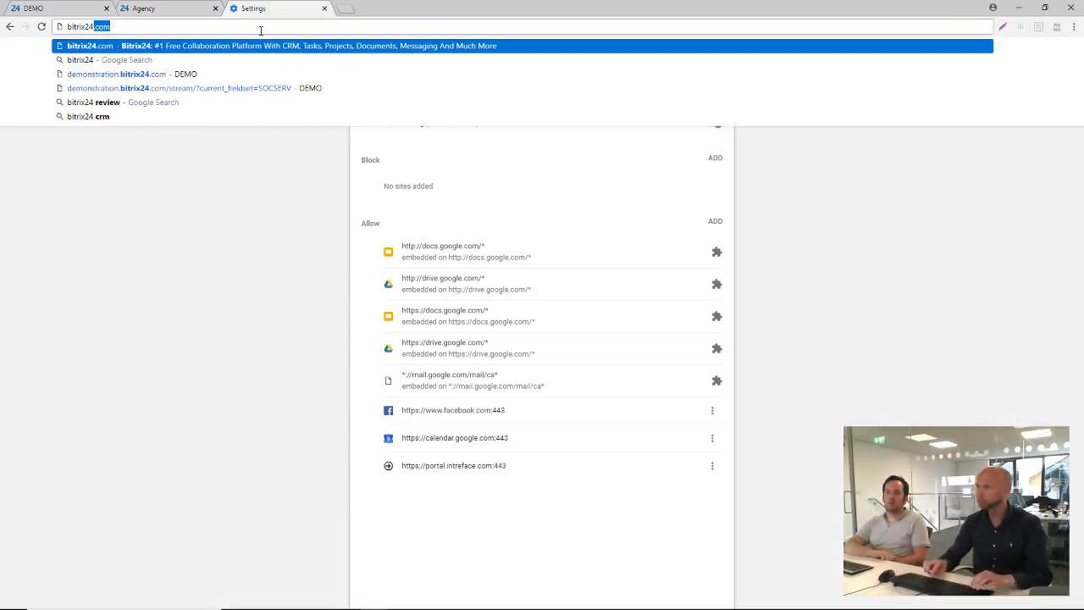
key("Return")
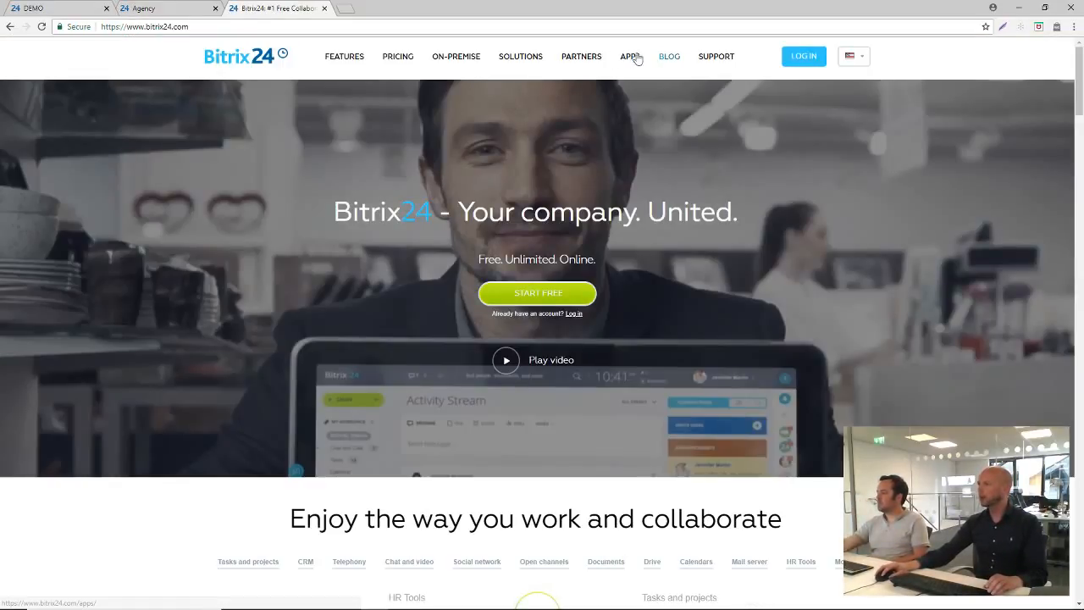
left_click(630, 57)
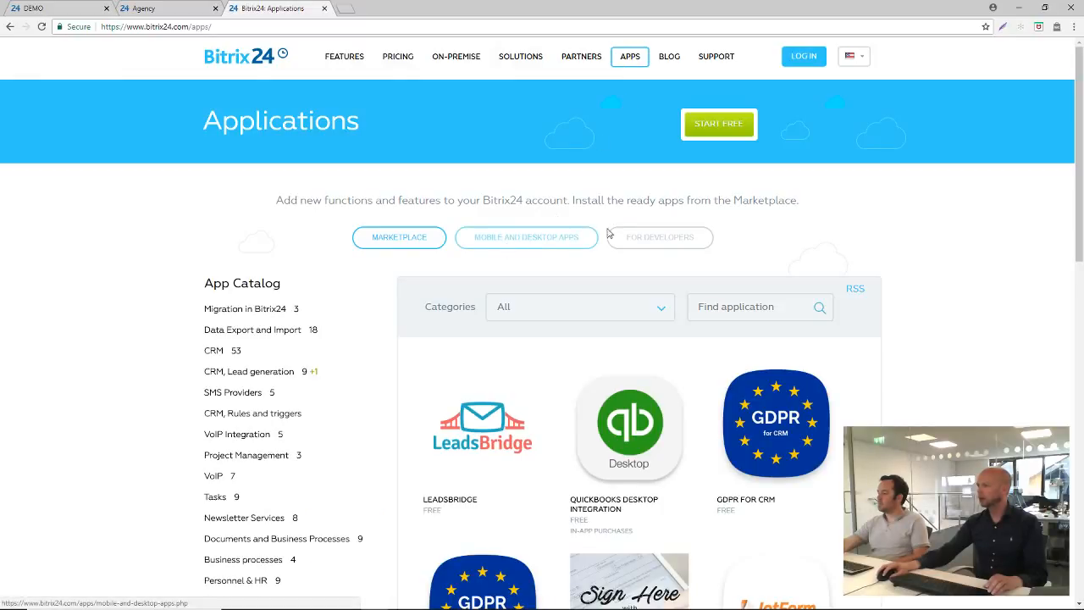
left_click(543, 241)
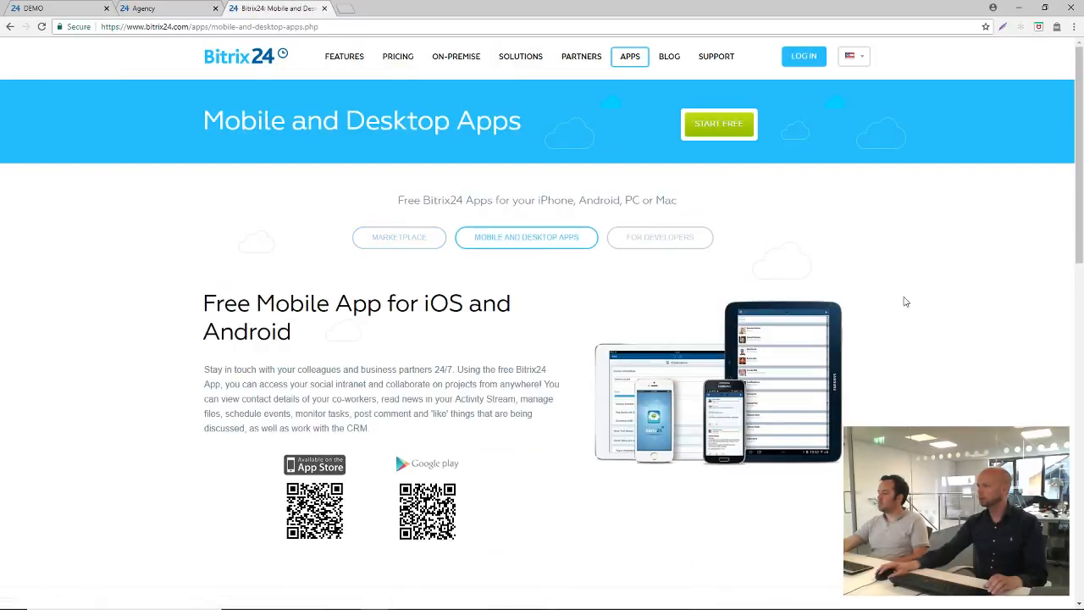
Review the free desktop app section with its enlarged screenshot, and return to the mobile app section
scroll(906, 302, "down", 8)
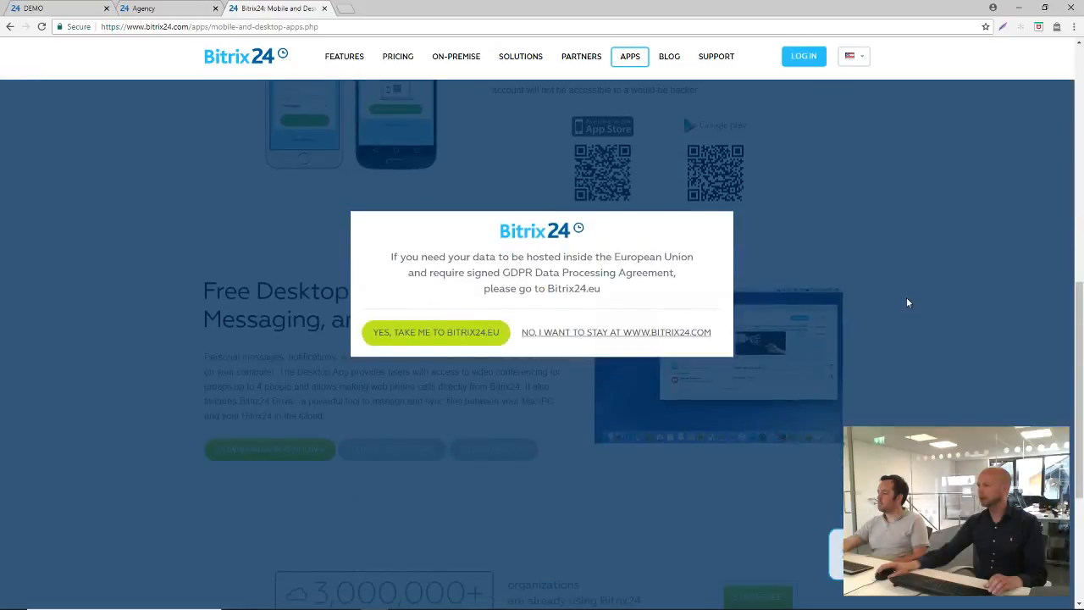
left_click(652, 334)
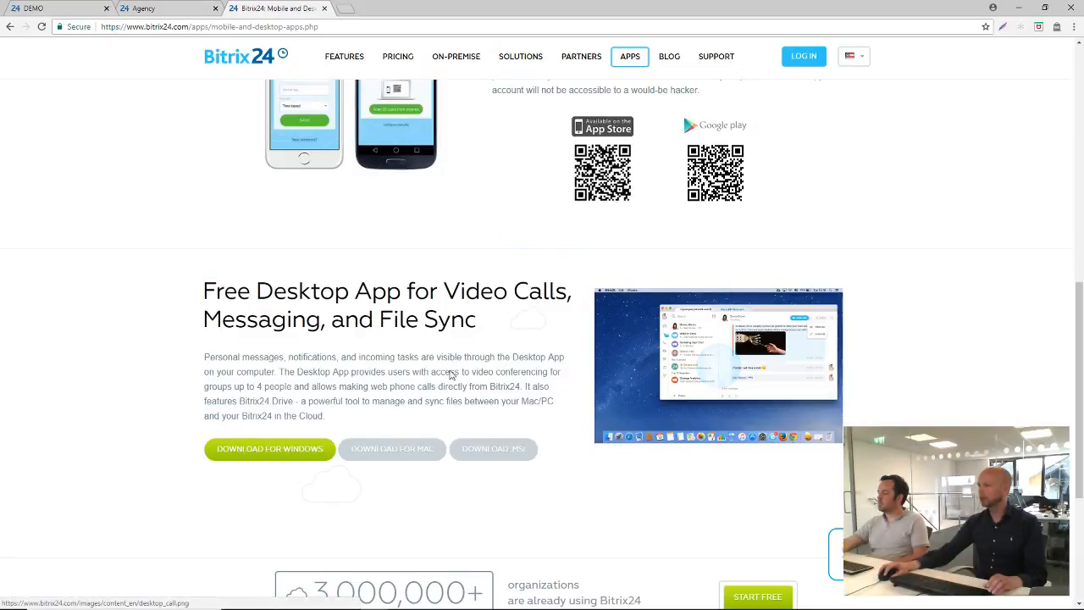
scroll(483, 370, "down", 2)
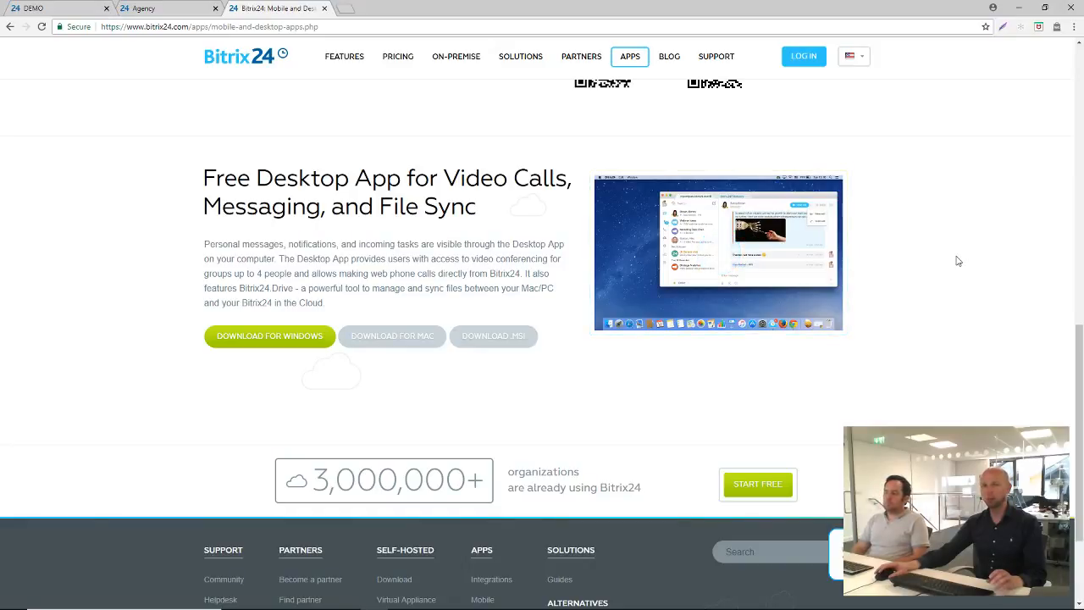
left_click(720, 262)
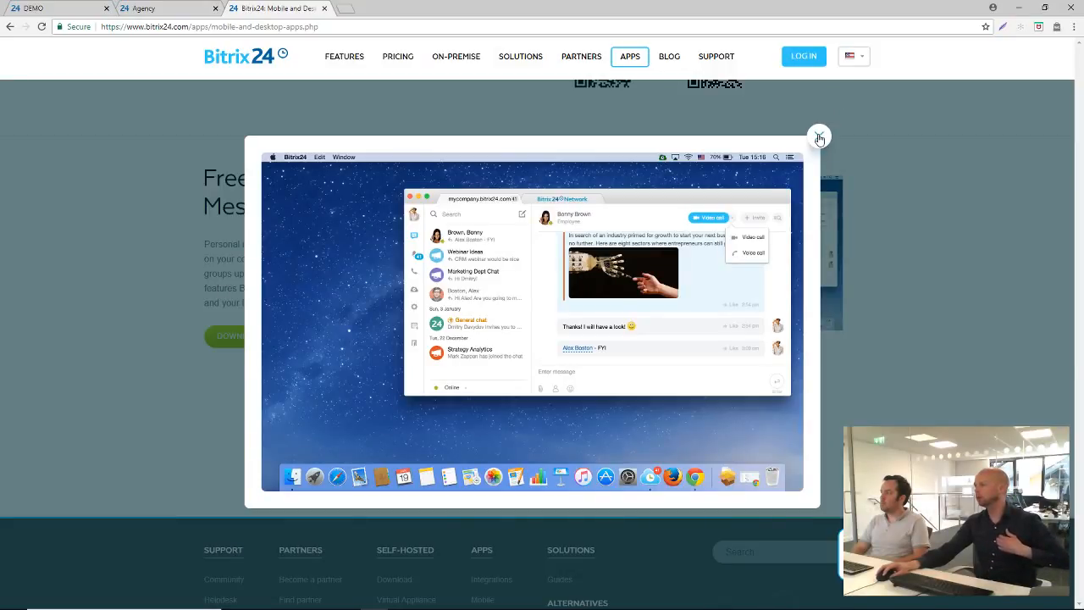
left_click(819, 138)
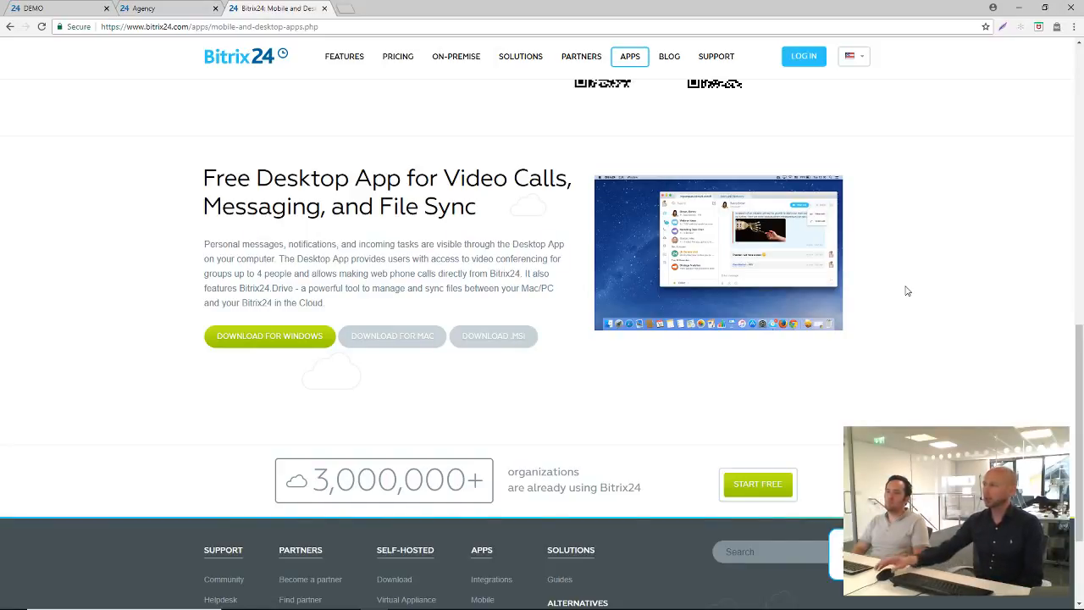
scroll(906, 291, "up", 5)
scroll(907, 291, "up", 3)
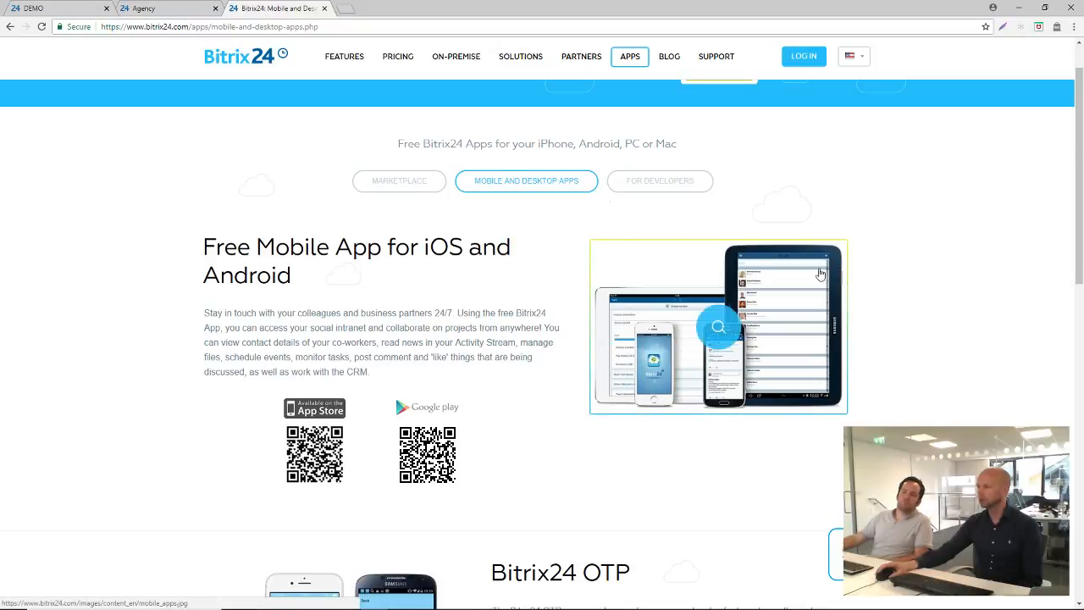
Switch back to the demo portal and open the messenger's notification settings from its notifications view
left_click(177, 7)
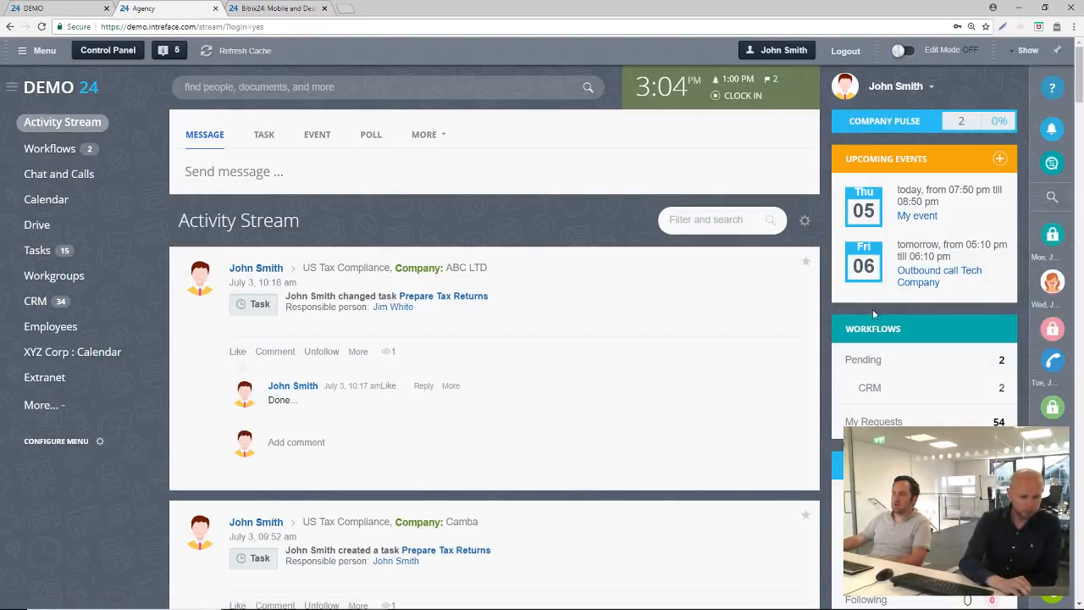
left_click(1054, 129)
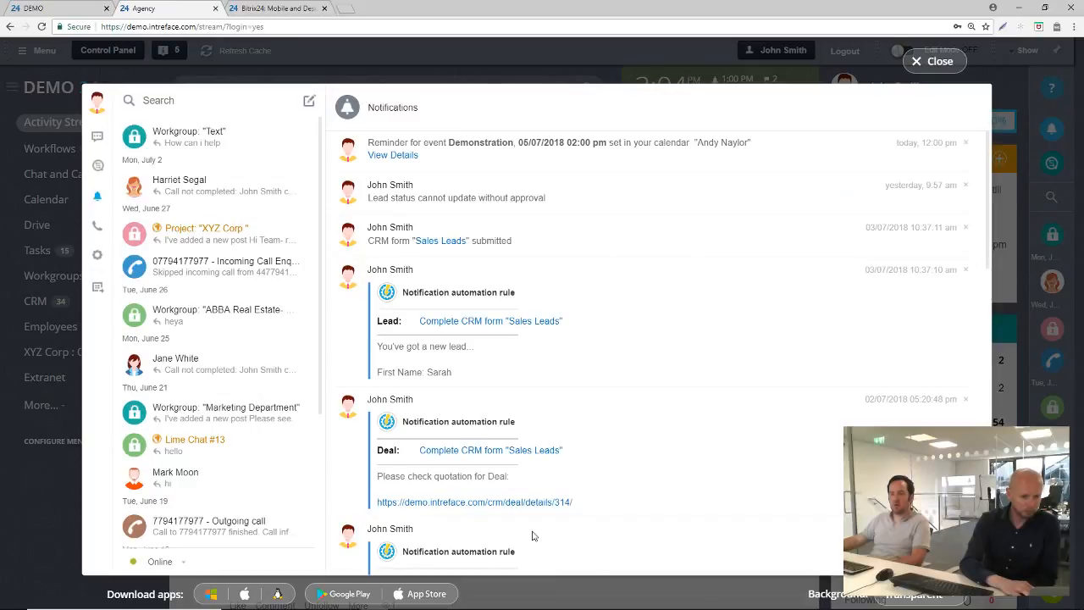
left_click(96, 256)
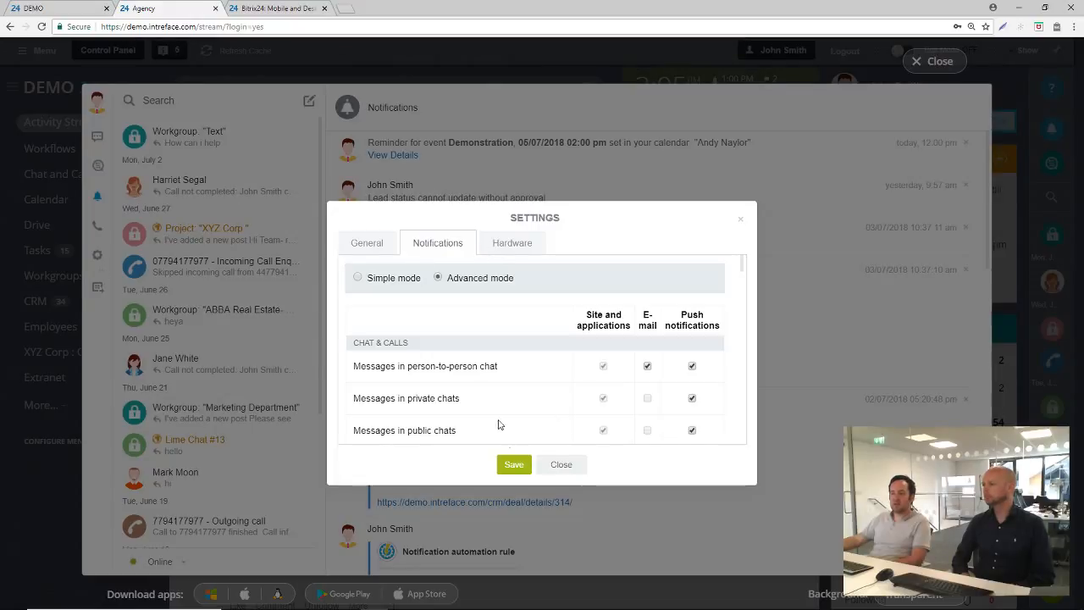
left_click(562, 465)
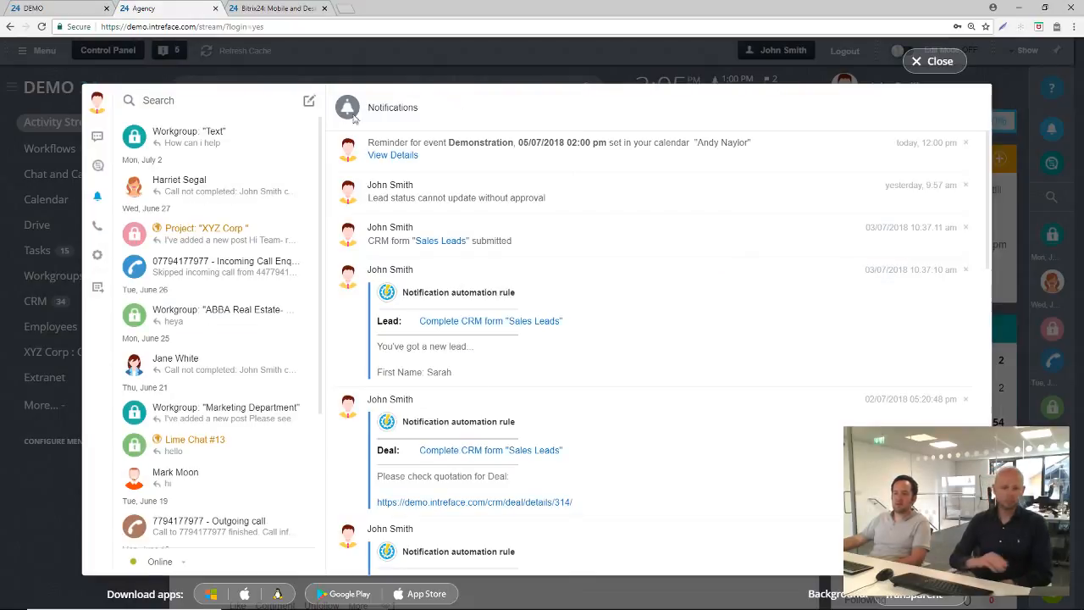
left_click(97, 257)
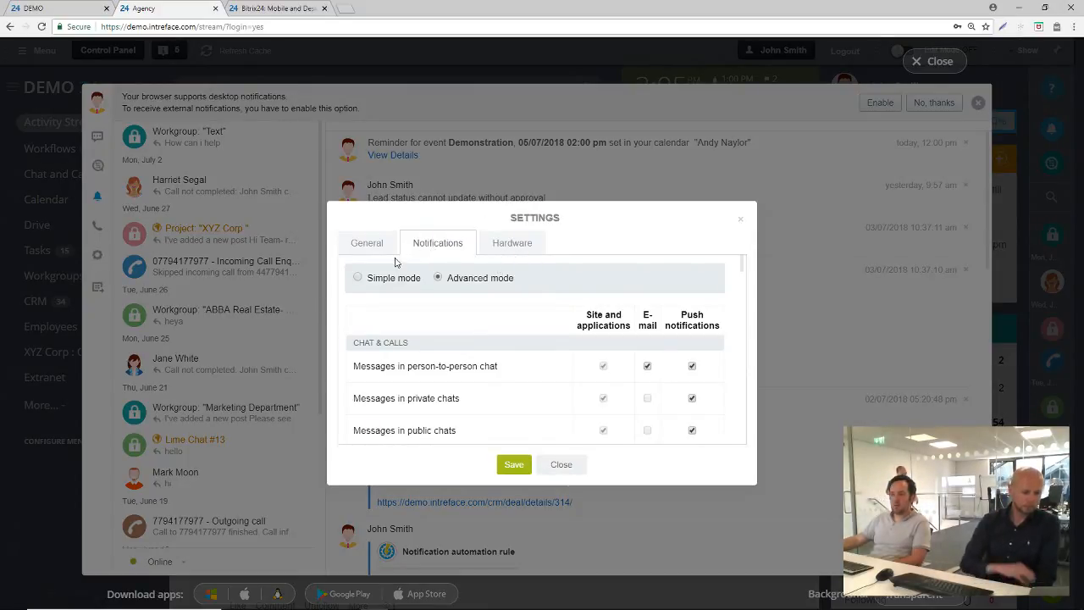
Examine the site, e-mail and push notification options for chat, calendar and tasks, and leave the settings and messenger without saving
scroll(492, 336, "down", 1)
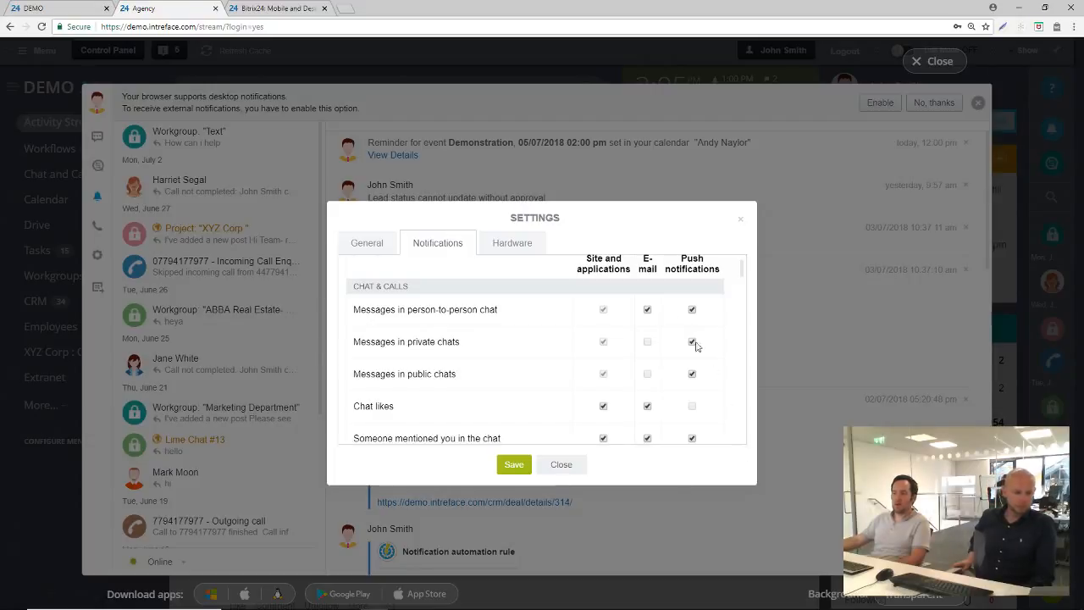
scroll(637, 290, "down", 1)
scroll(637, 289, "up", 1)
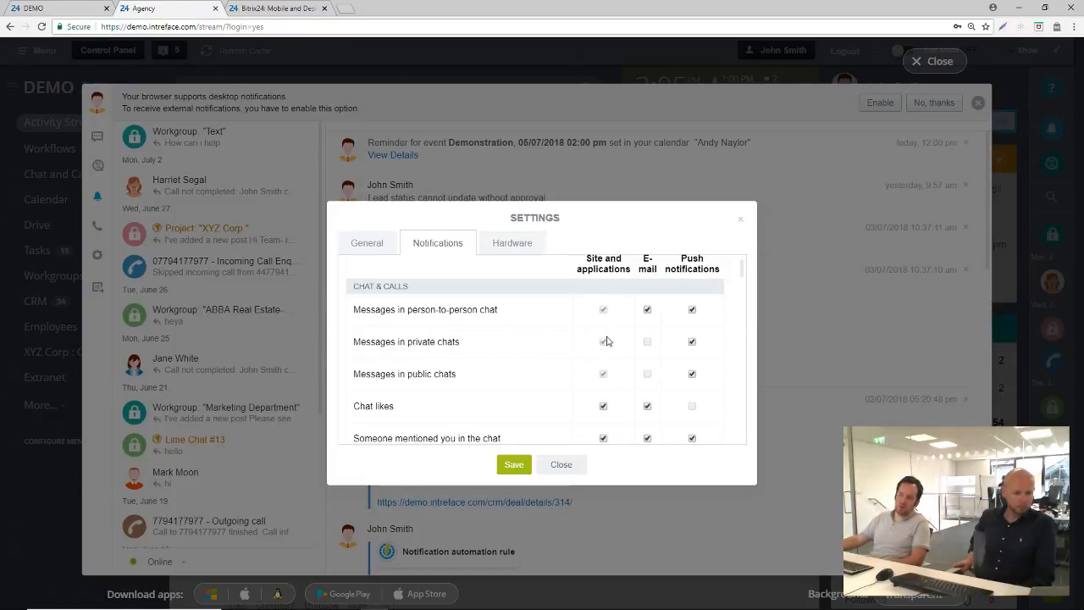
scroll(608, 341, "down", 5)
scroll(607, 342, "down", 10)
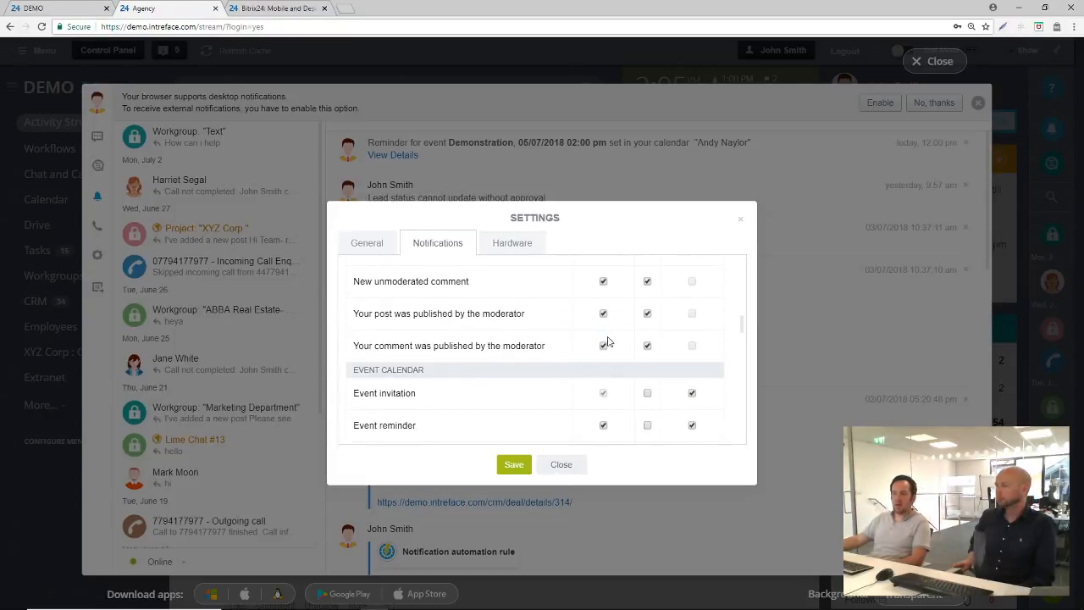
scroll(607, 342, "down", 8)
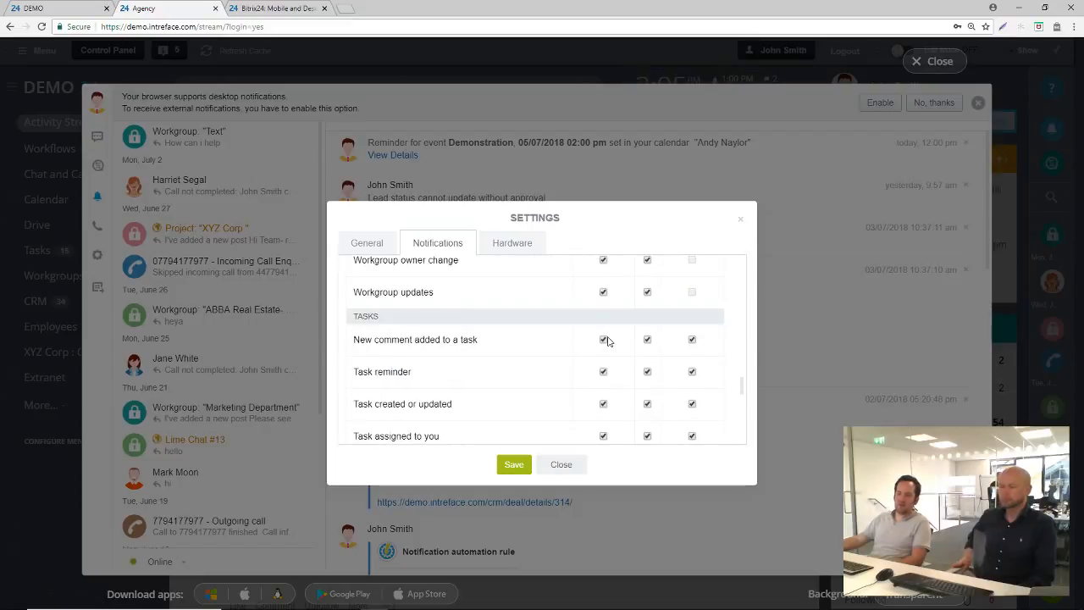
scroll(605, 341, "up", 5)
scroll(477, 307, "down", 2)
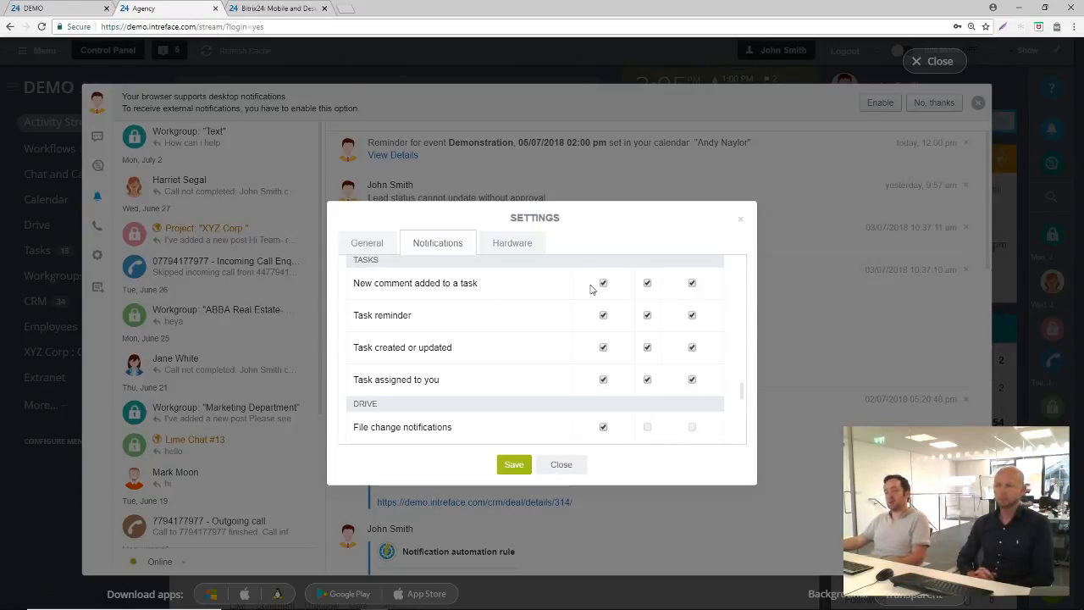
left_click(577, 464)
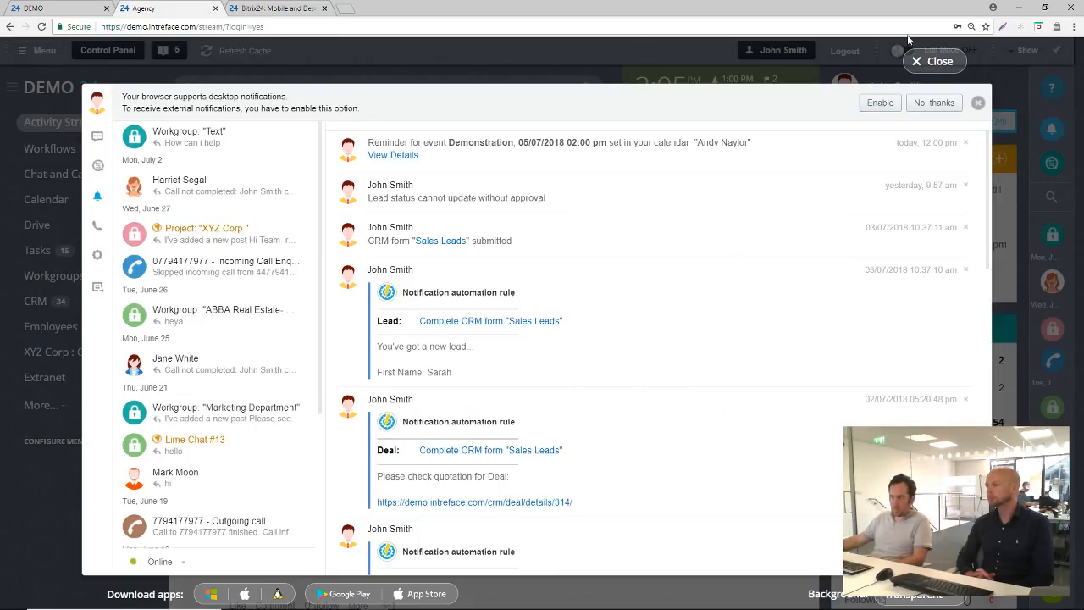
left_click(936, 61)
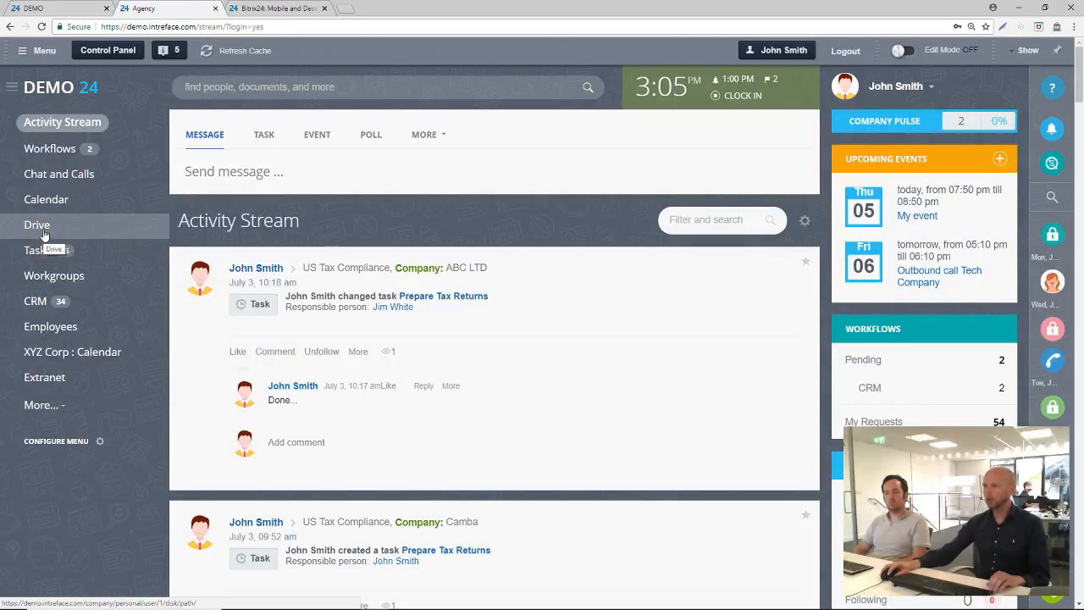
Open the Drive of the ABC 10000 workgroup
left_click(63, 283)
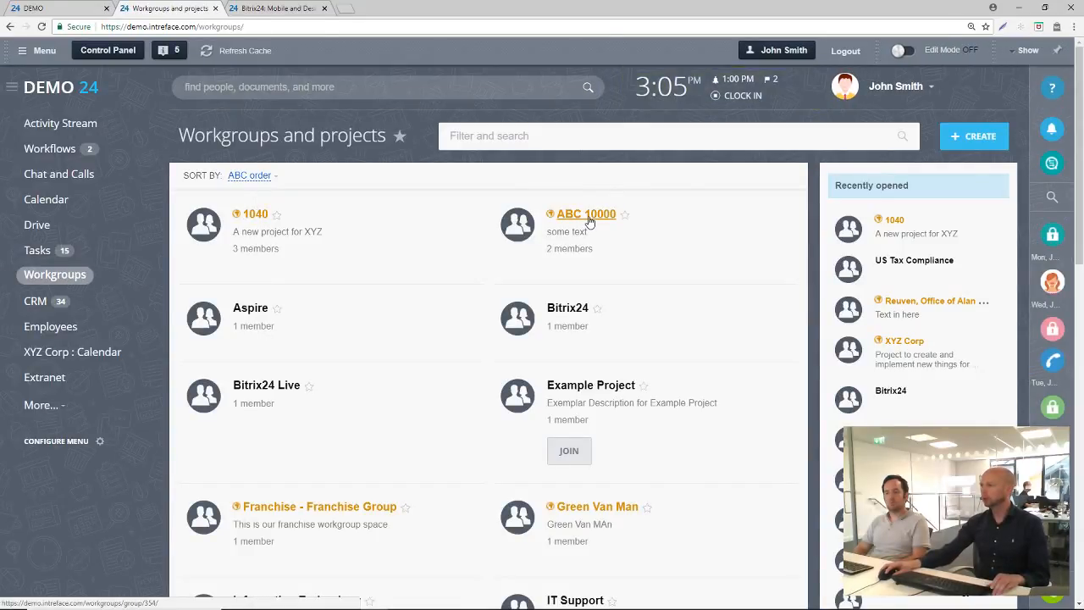
left_click(589, 215)
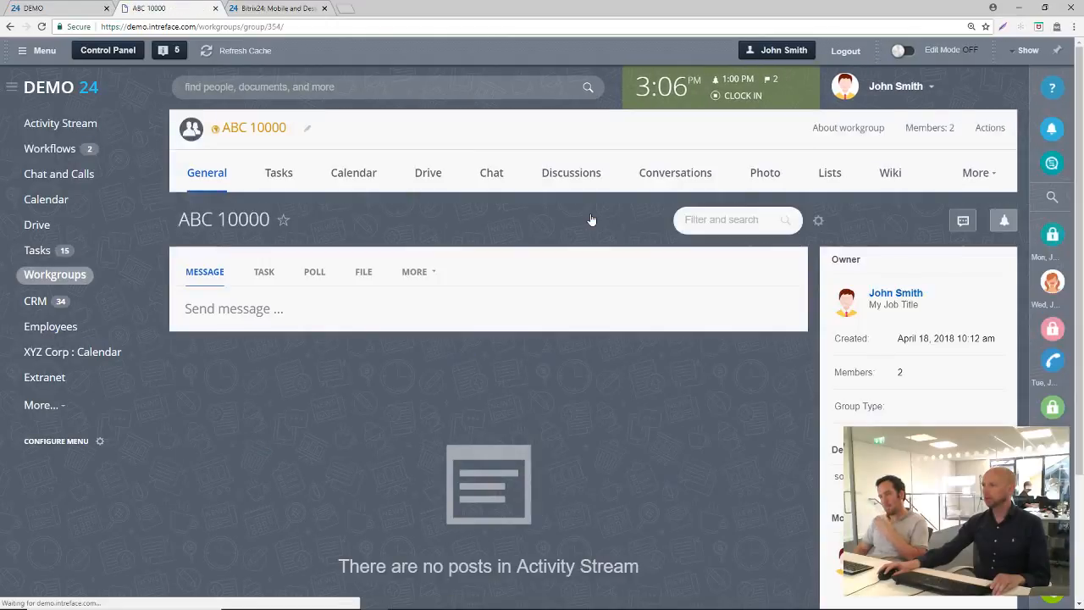
left_click(425, 174)
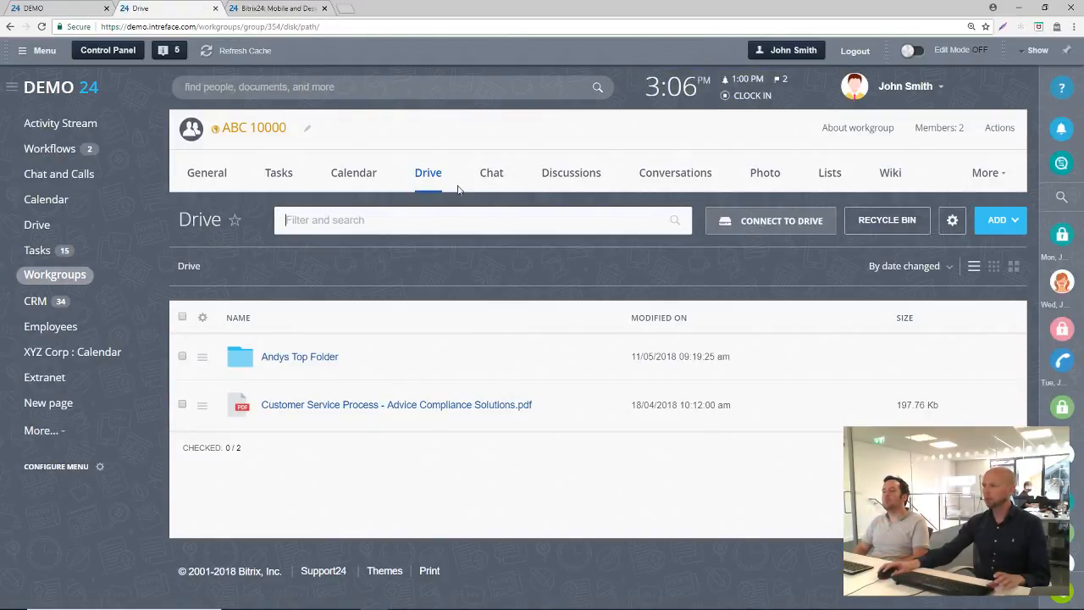
Open the personal My Drive and look through its folders
left_click(36, 226)
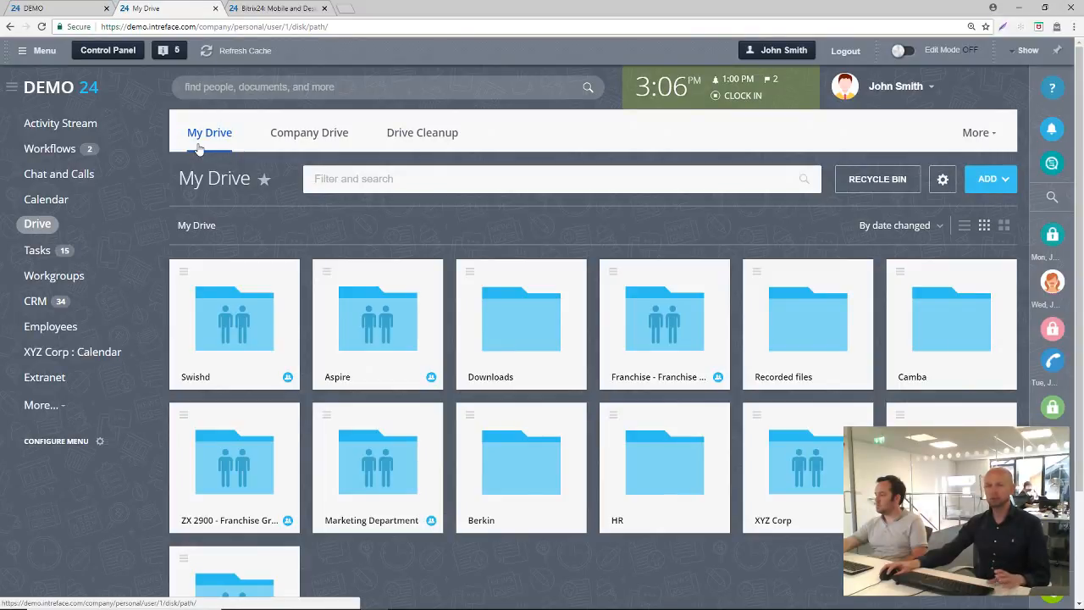
scroll(520, 373, "down", 2)
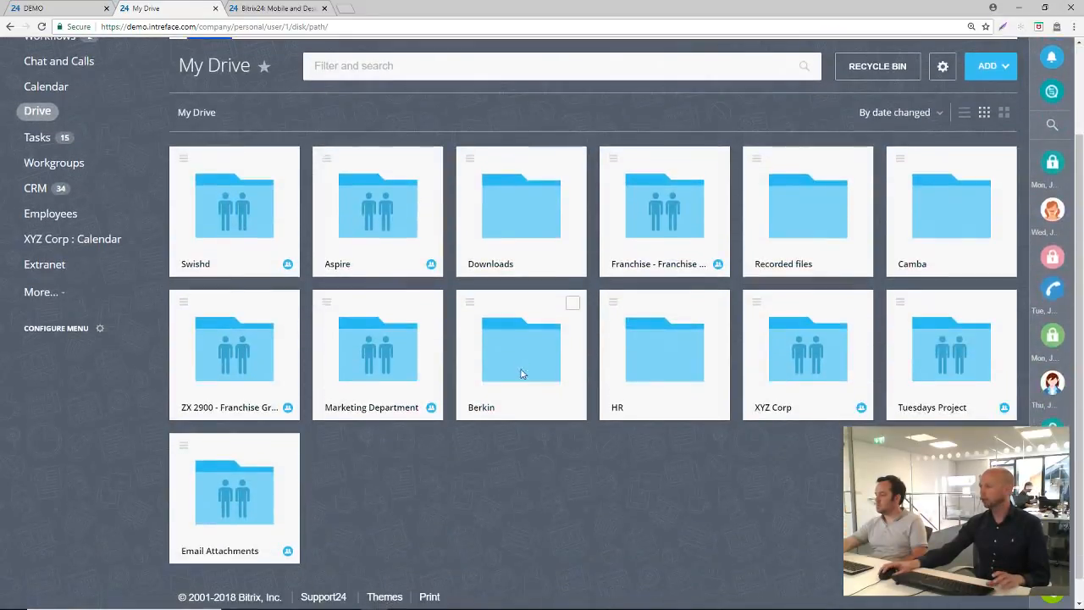
scroll(520, 377, "up", 1)
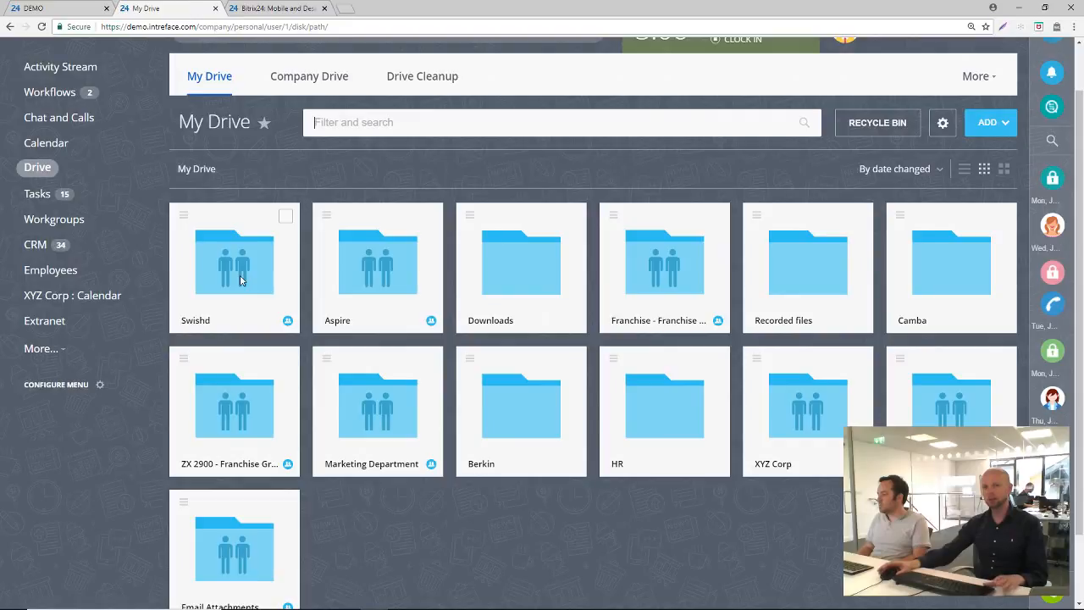
Open the ABC 10000 workgroup's Drive in a separate browser tab and connect it to the personal drive
middle_click(65, 222)
left_click(269, 7)
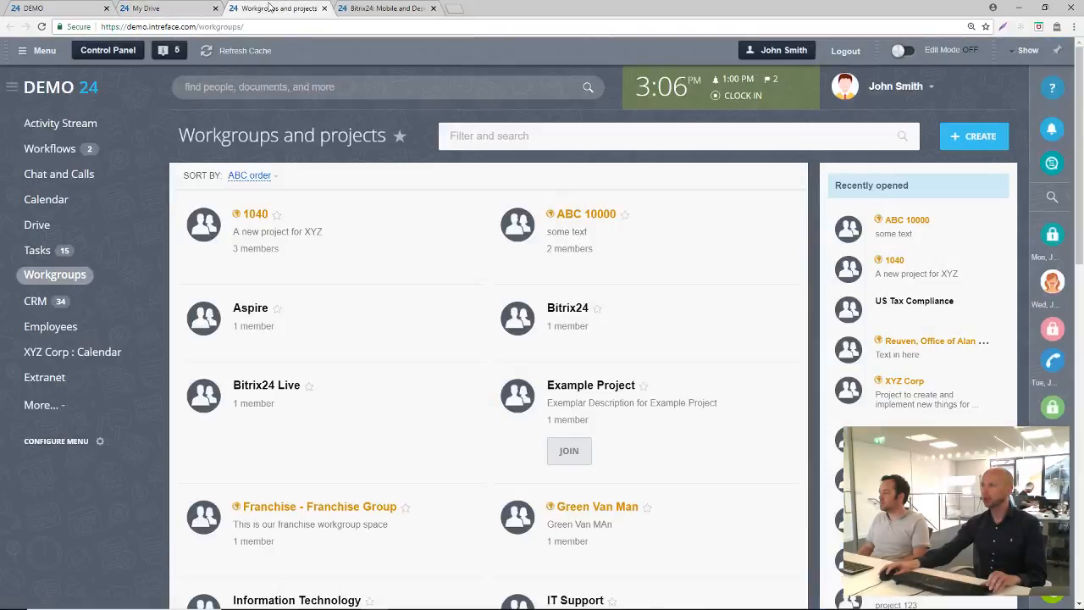
left_click(587, 215)
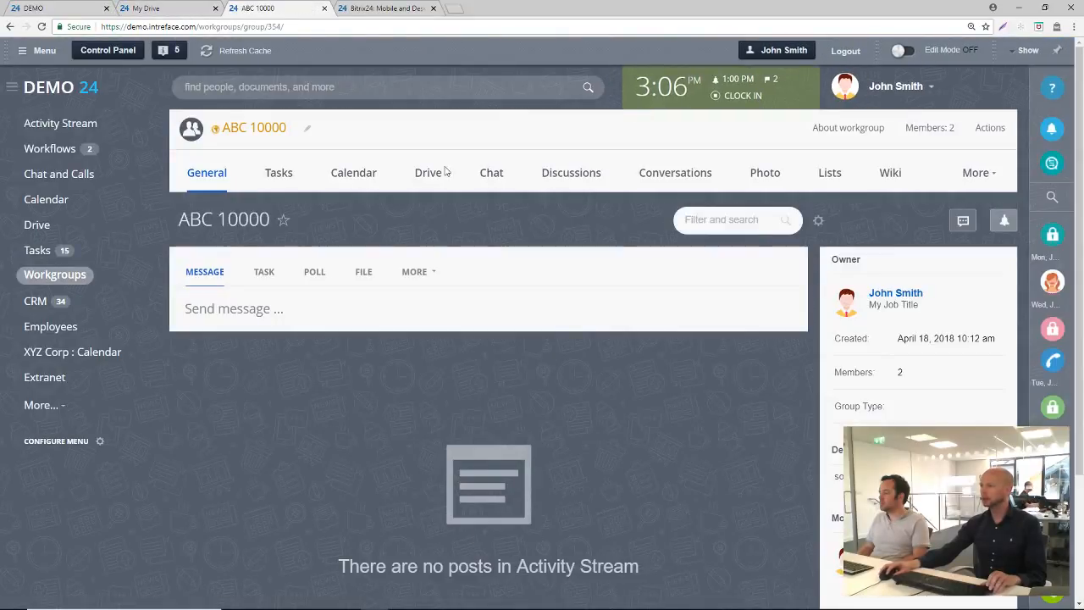
left_click(428, 172)
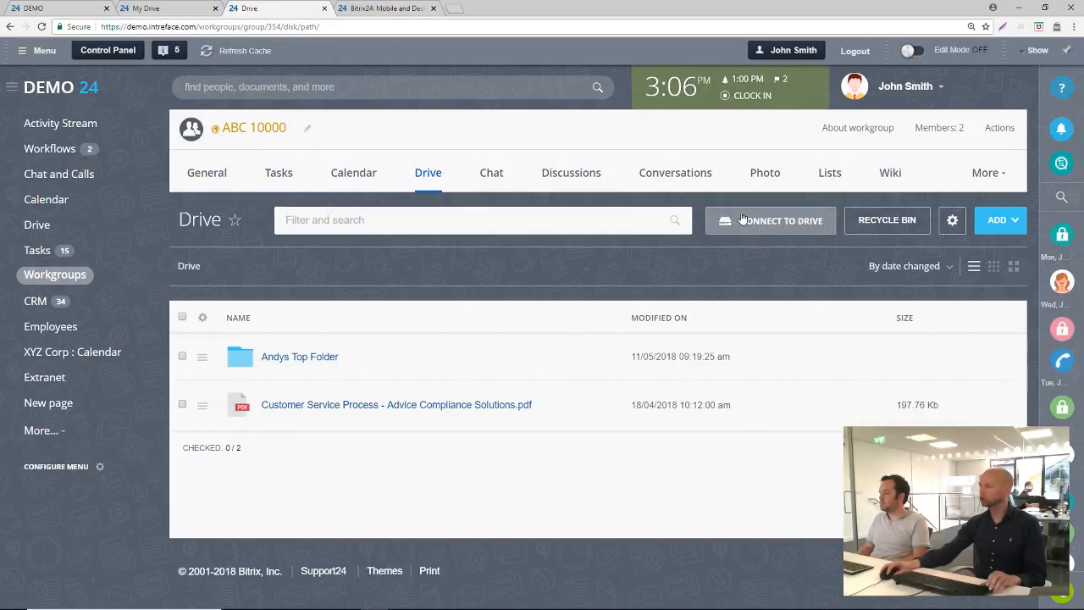
left_click(790, 225)
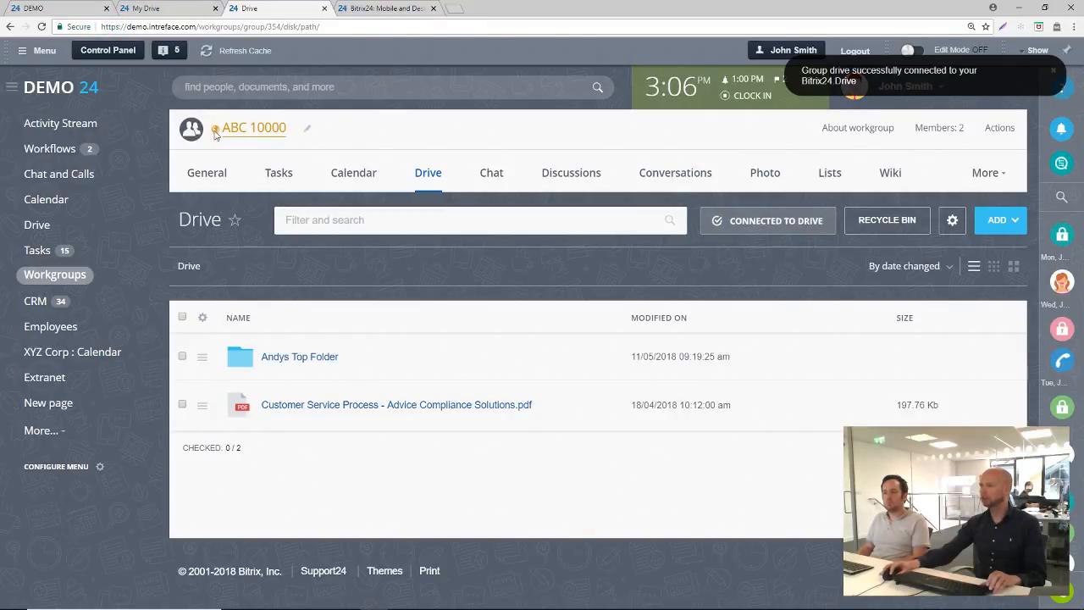
Return to My Drive and reload it to view the connected ABC 10000 folder
left_click(163, 11)
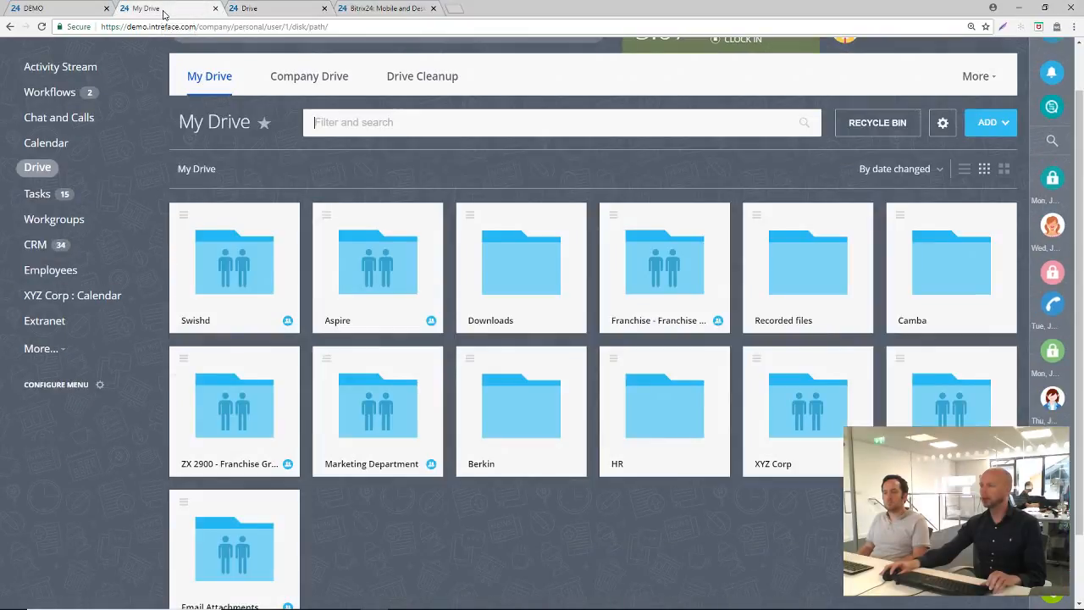
left_click(41, 27)
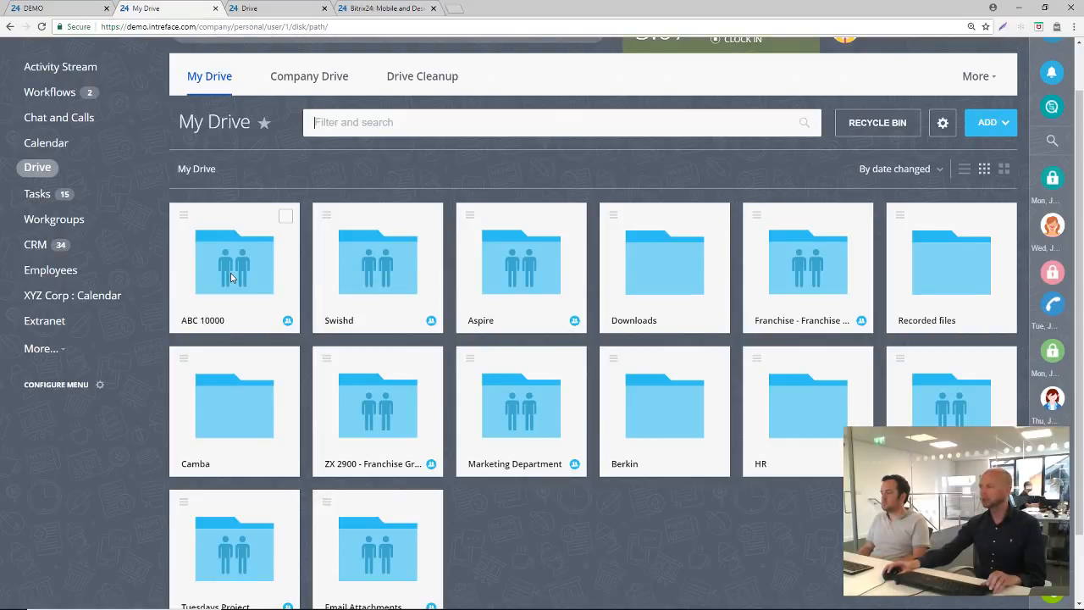
scroll(231, 277, "up", 1)
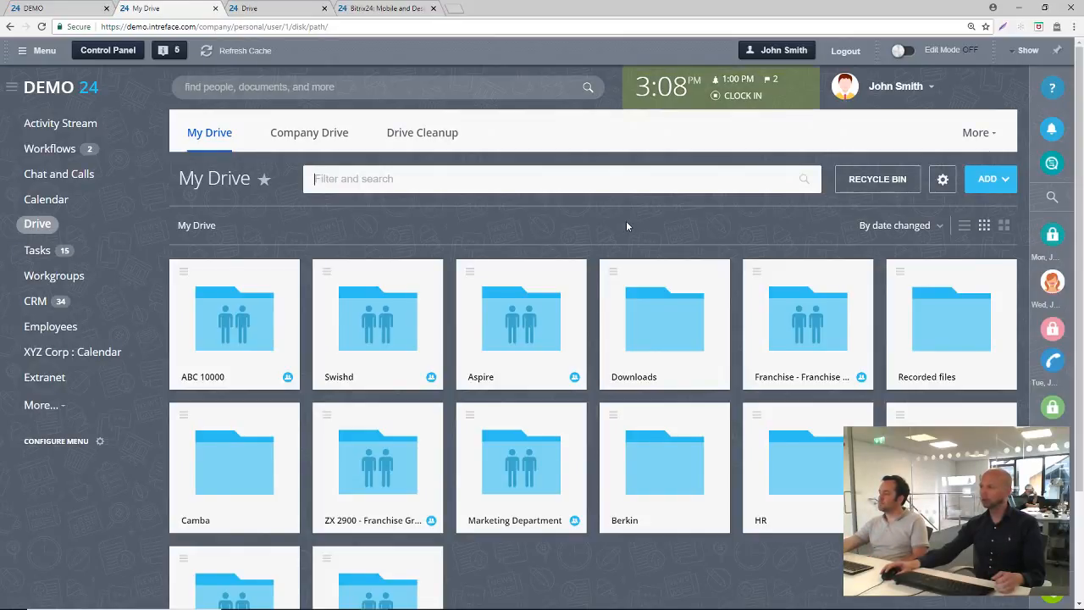
Switch to the Bitrix24 mobile and desktop apps page and review the free desktop app's file sync section
left_click(352, 6)
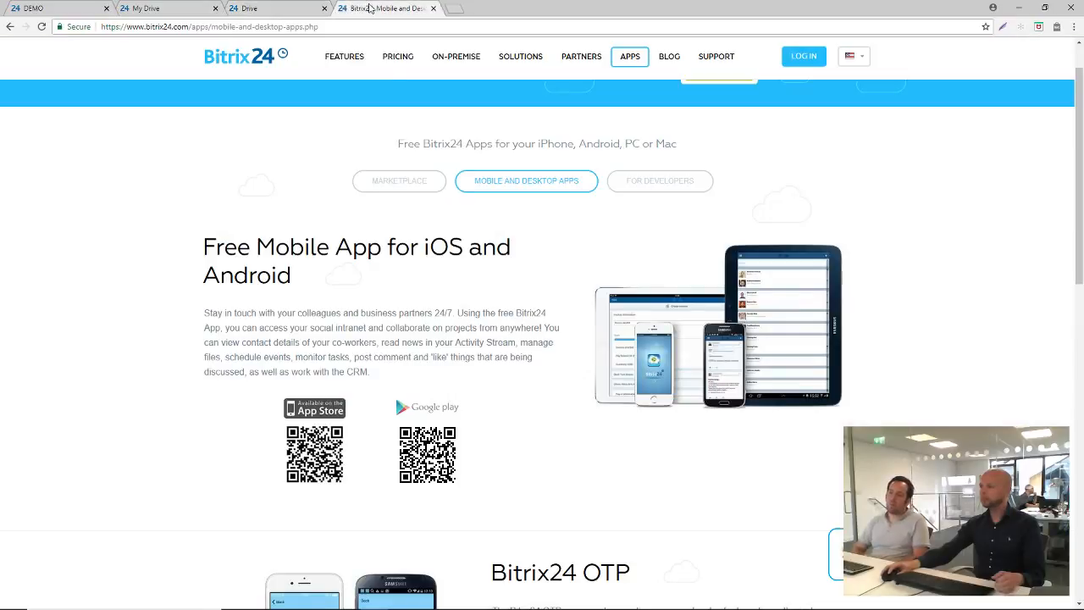
scroll(496, 302, "down", 2)
scroll(498, 302, "up", 1)
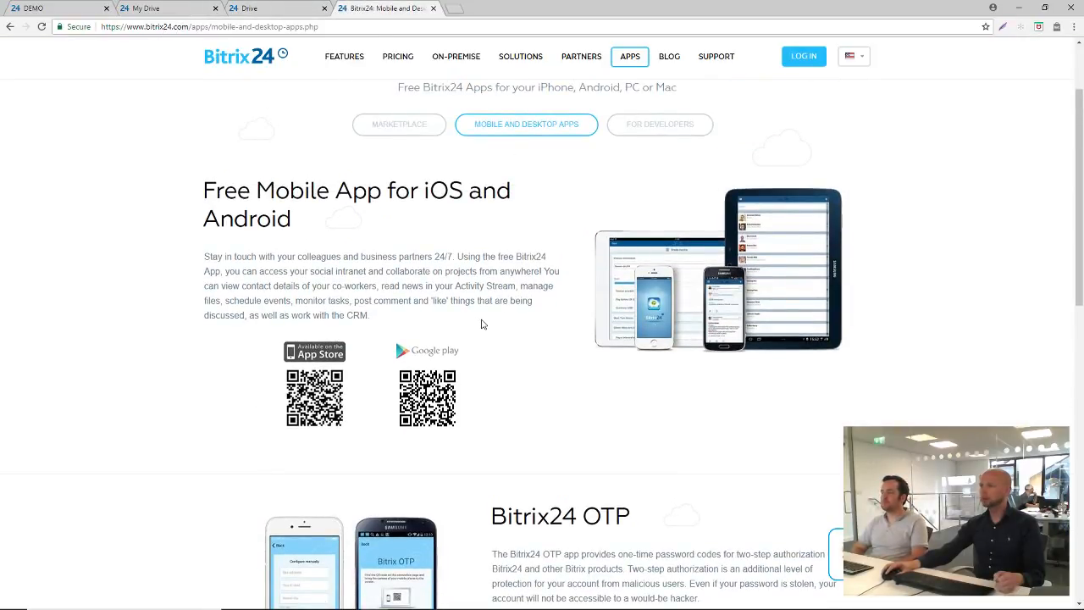
scroll(481, 325, "down", 2)
scroll(481, 324, "down", 3)
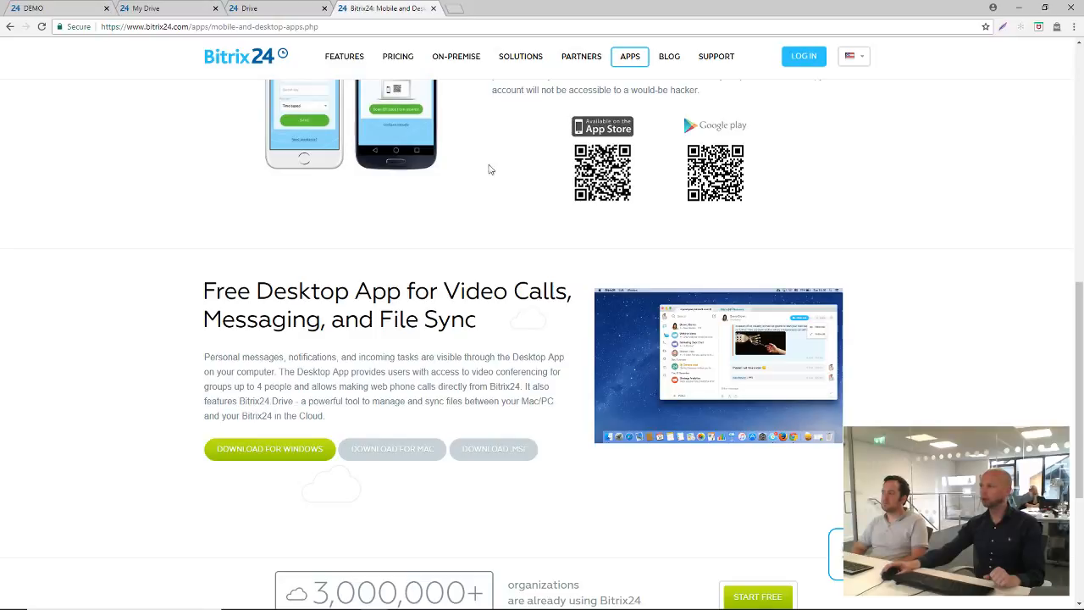
Compare the Locally and In the cloud document handling options for My Drive, and leave the settings without saving
left_click(271, 15)
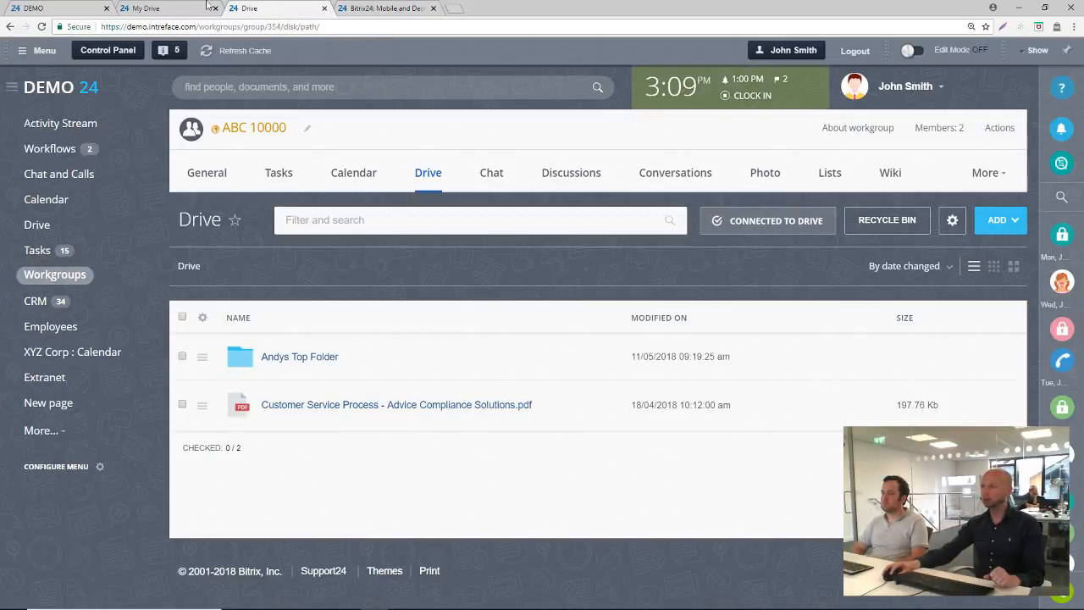
left_click(207, 7)
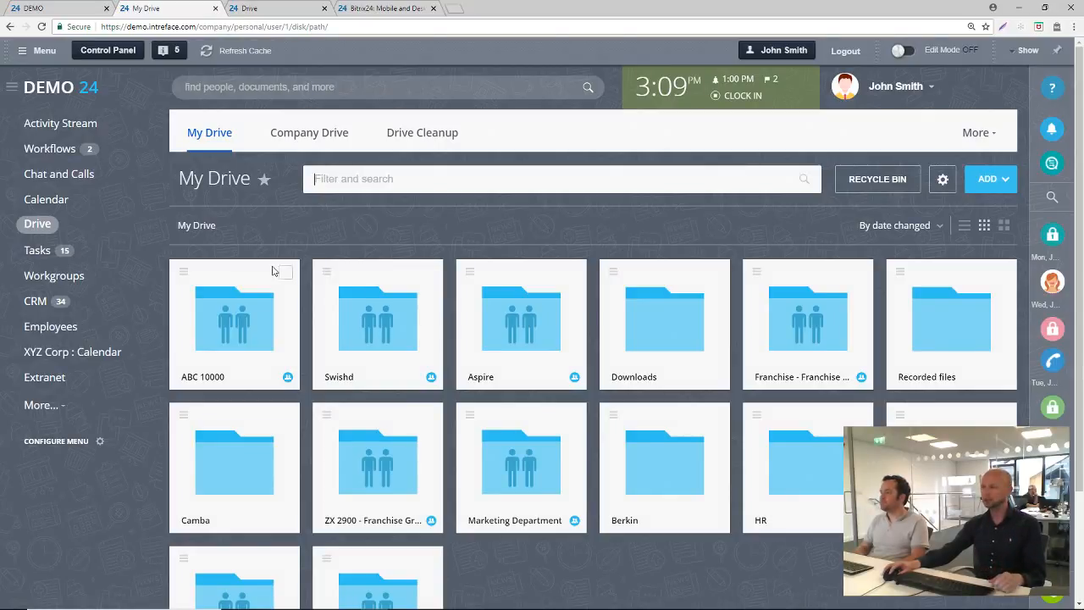
left_click(943, 179)
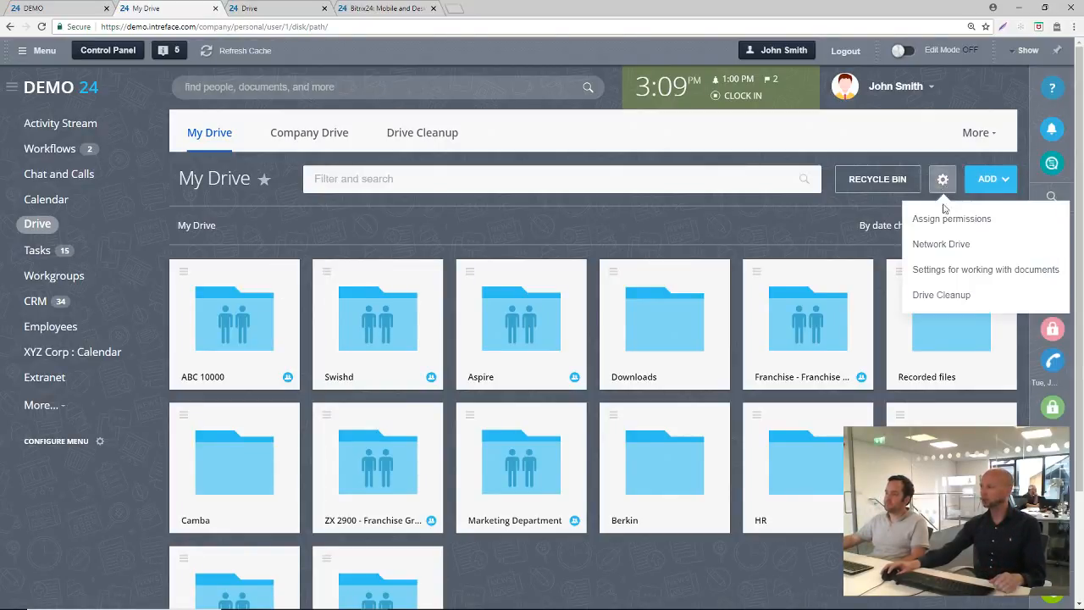
left_click(953, 268)
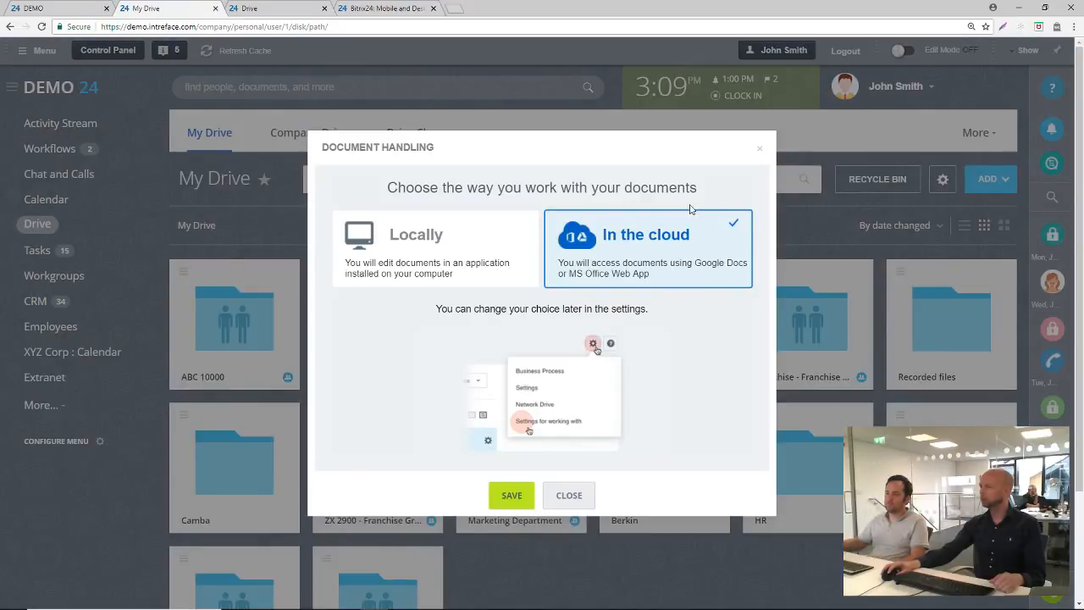
left_click(439, 249)
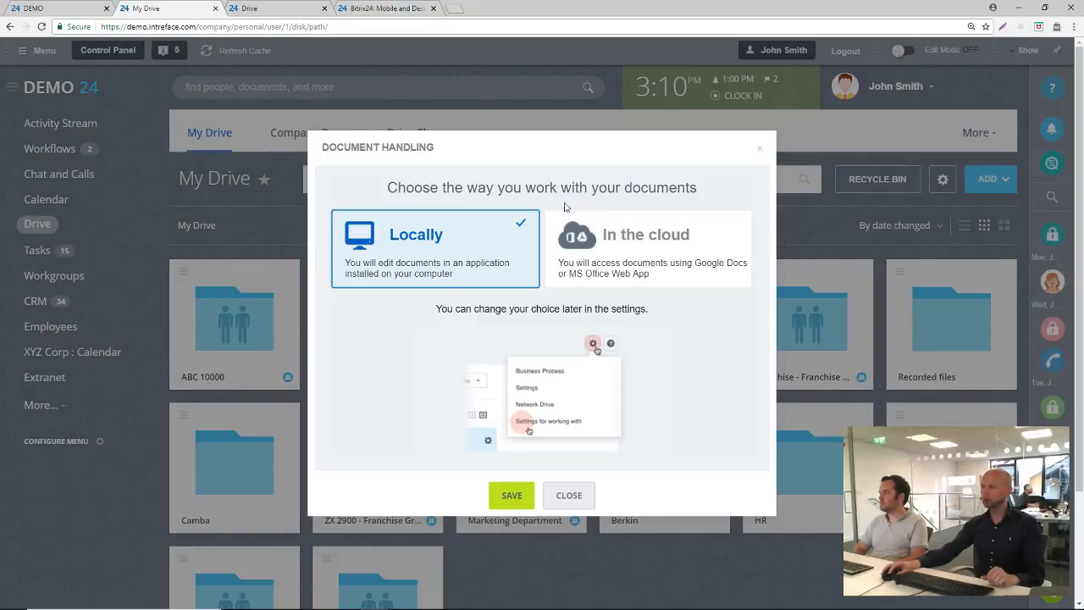
left_click(657, 241)
left_click(477, 273)
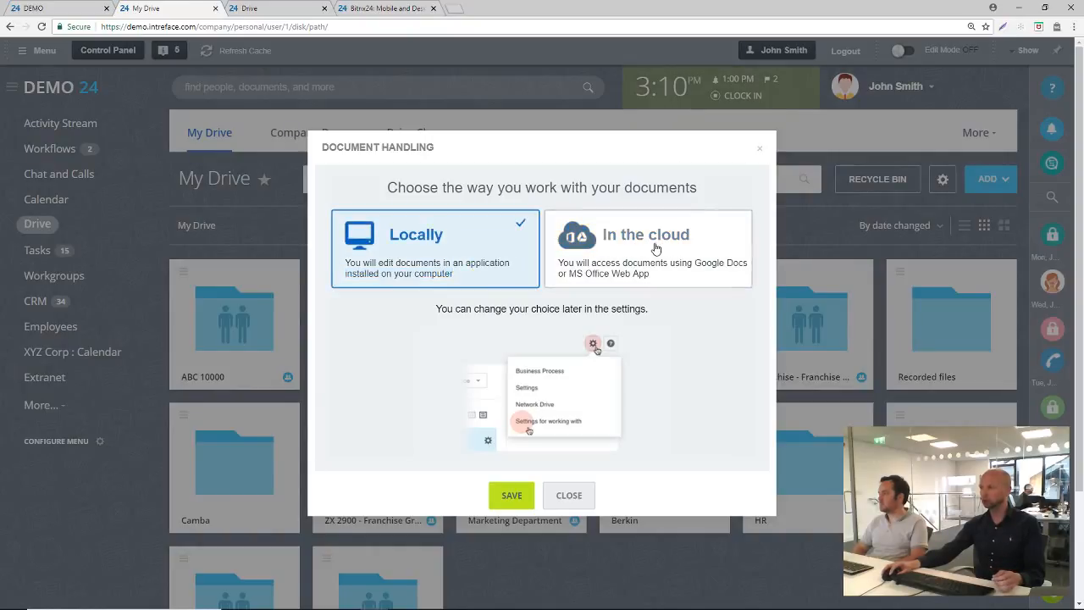
left_click(656, 245)
left_click(570, 495)
View the contents of the connected ABC 10000 folder and return to My Drive
left_click(241, 327)
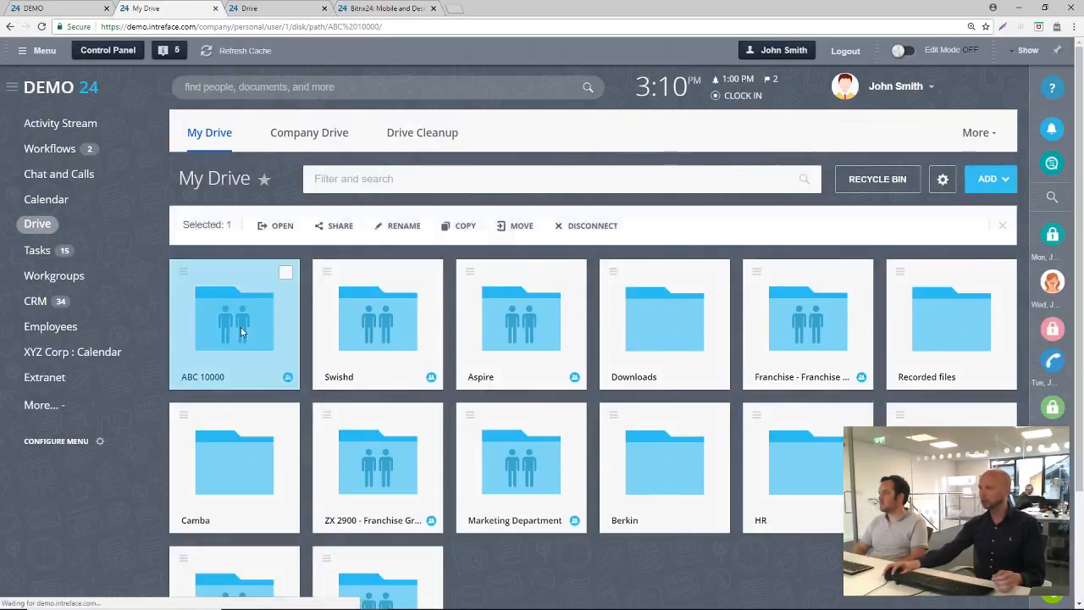
double_click(240, 327)
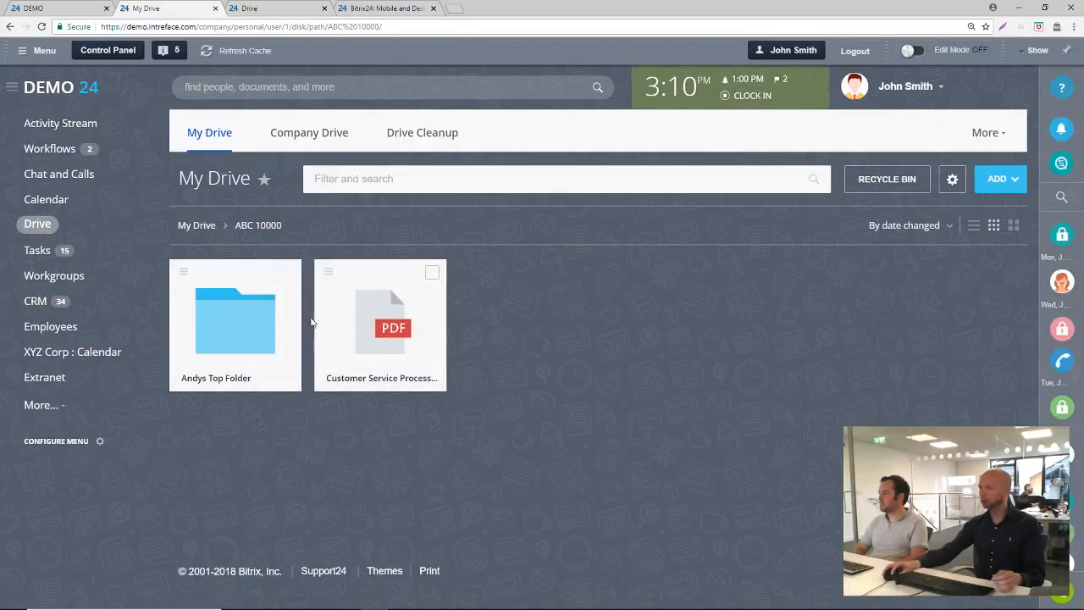
left_click(203, 224)
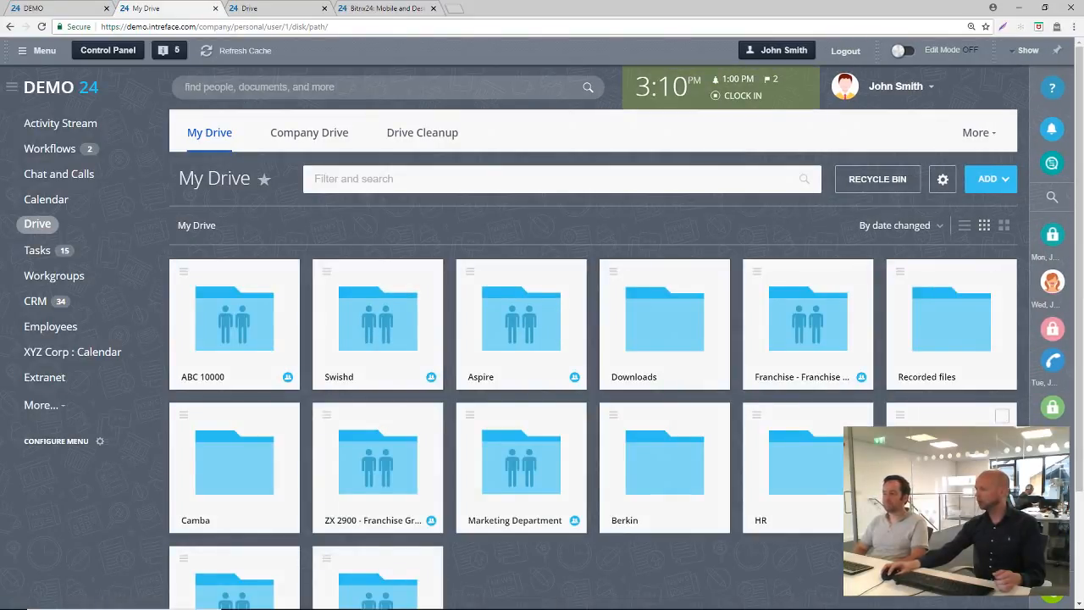
Open the Specifications folder inside XYZ Corp and check the document handling settings without saving
double_click(956, 464)
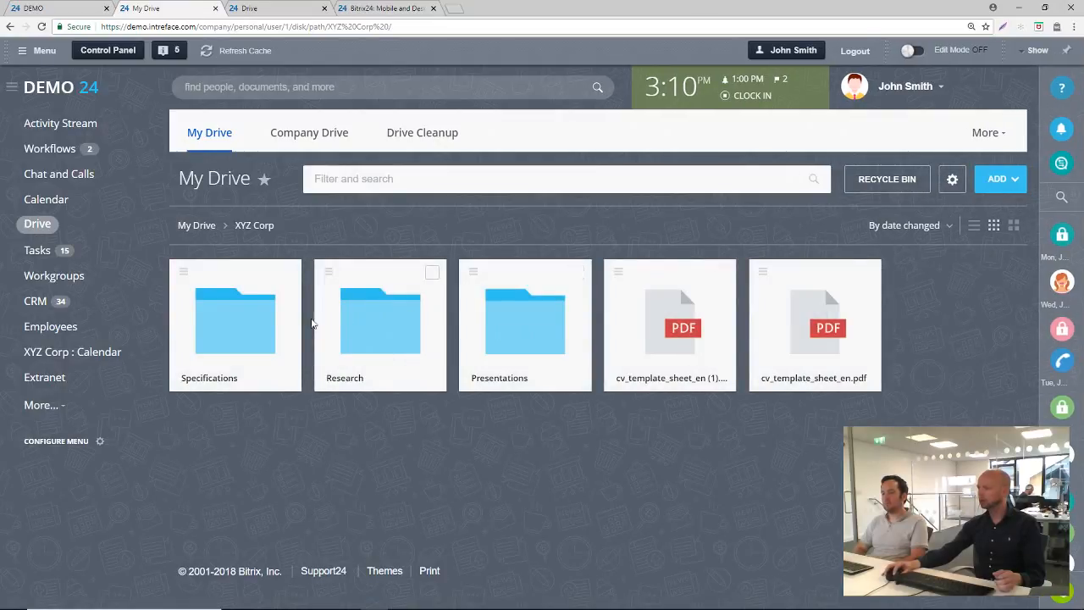
double_click(240, 315)
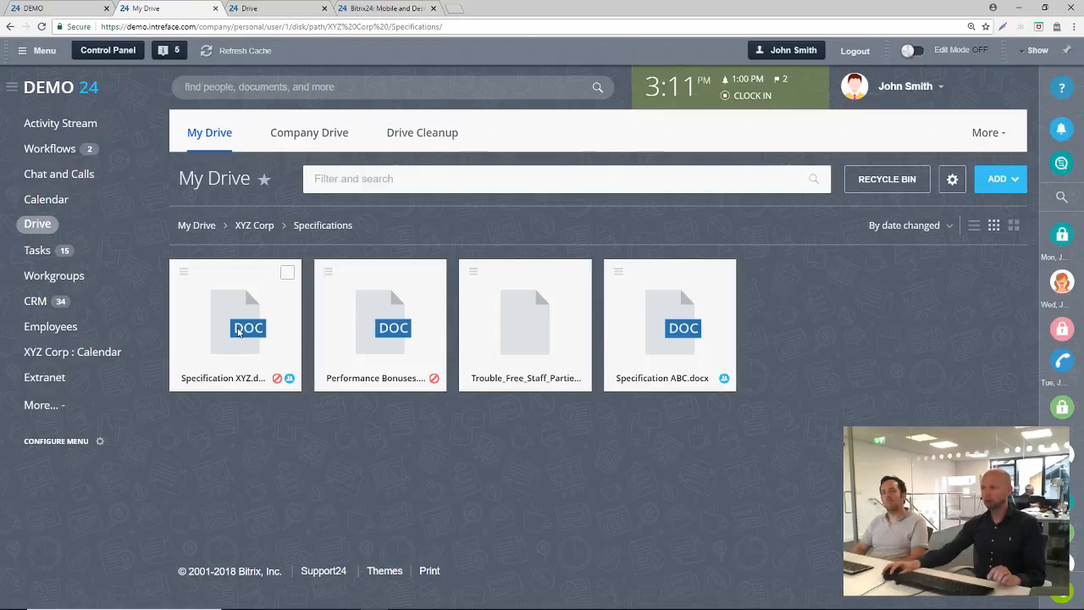
left_click(952, 178)
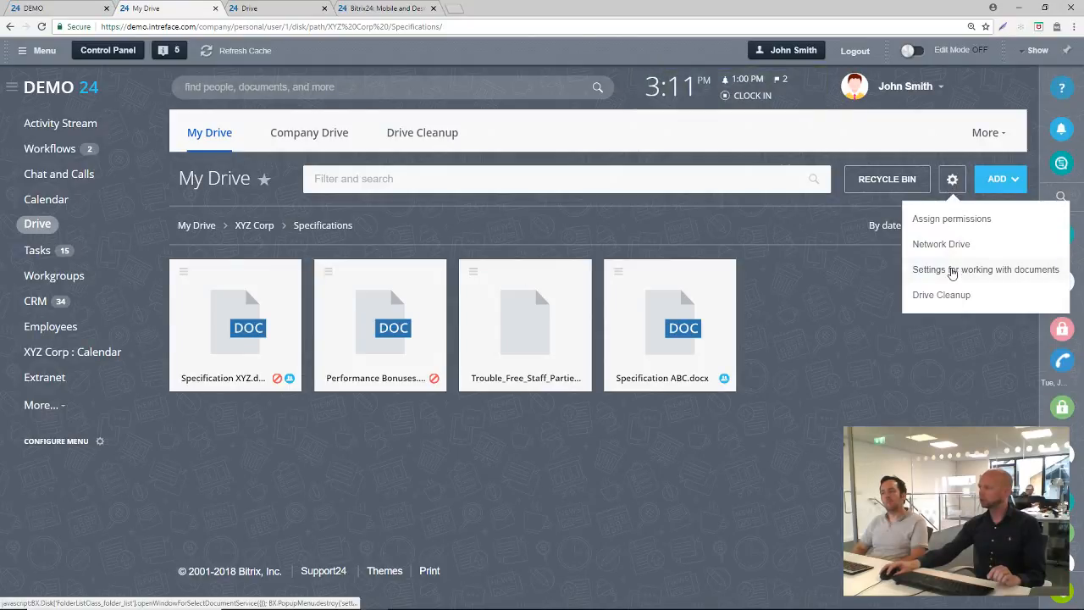
left_click(952, 271)
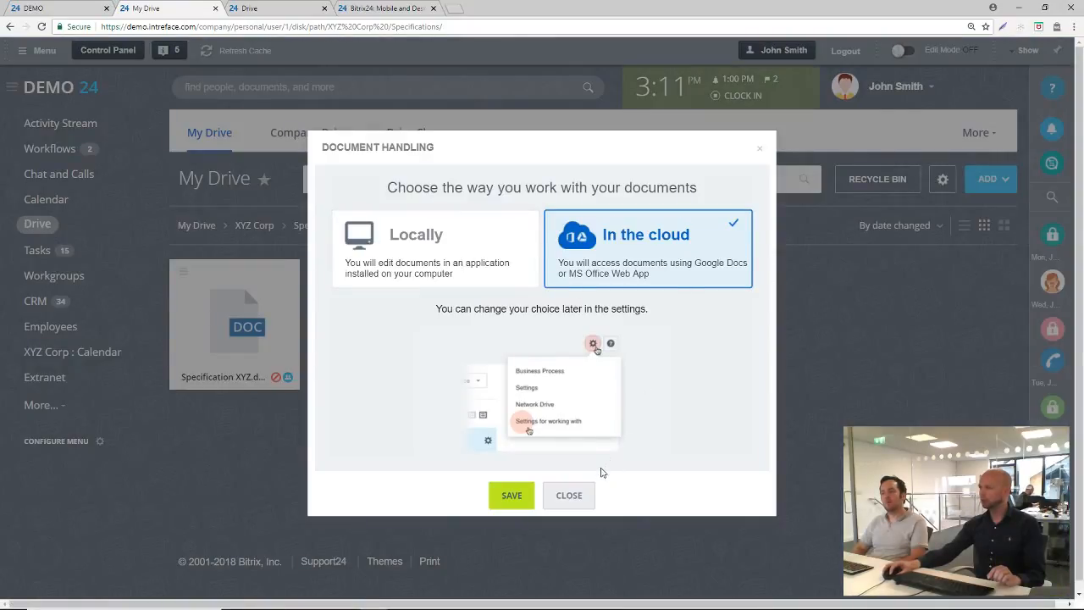
left_click(581, 496)
Preview Specification XYZ.docx and close it, and take a brief look at the daily plan
left_click(240, 332)
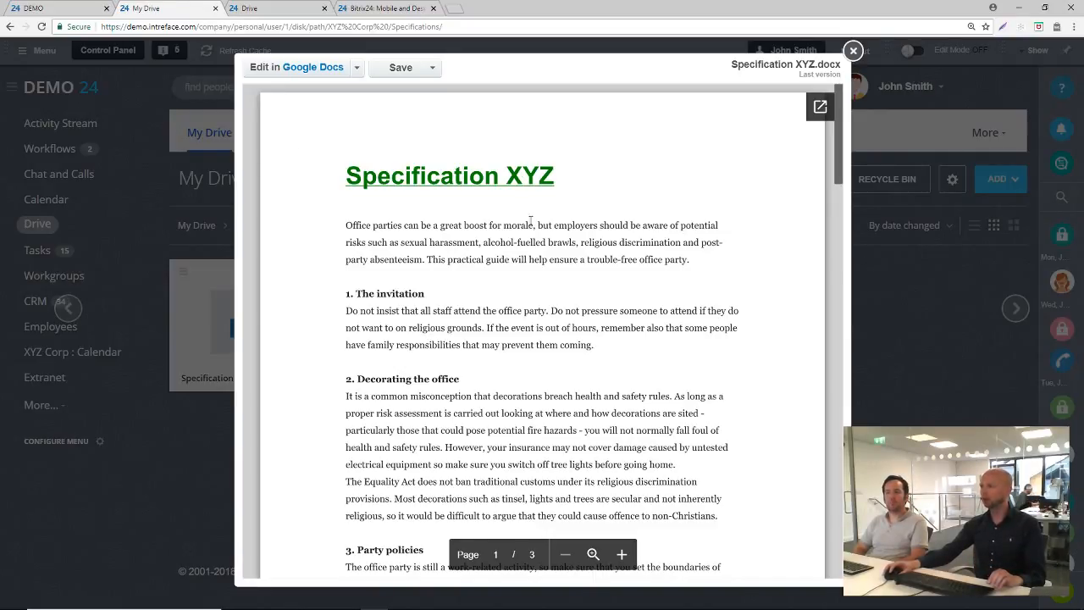
left_click(853, 51)
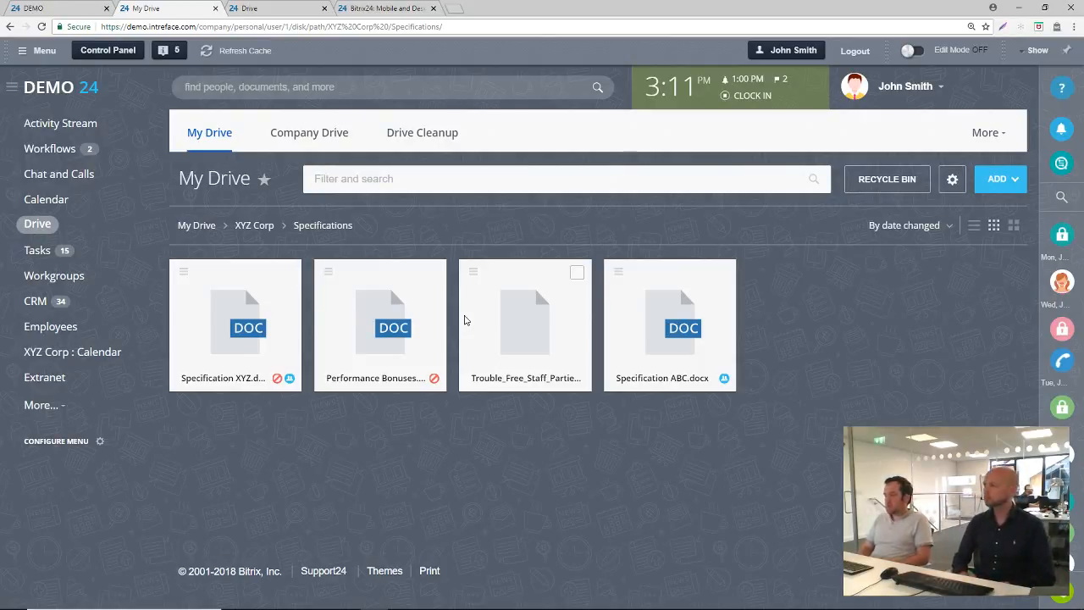
left_click(674, 88)
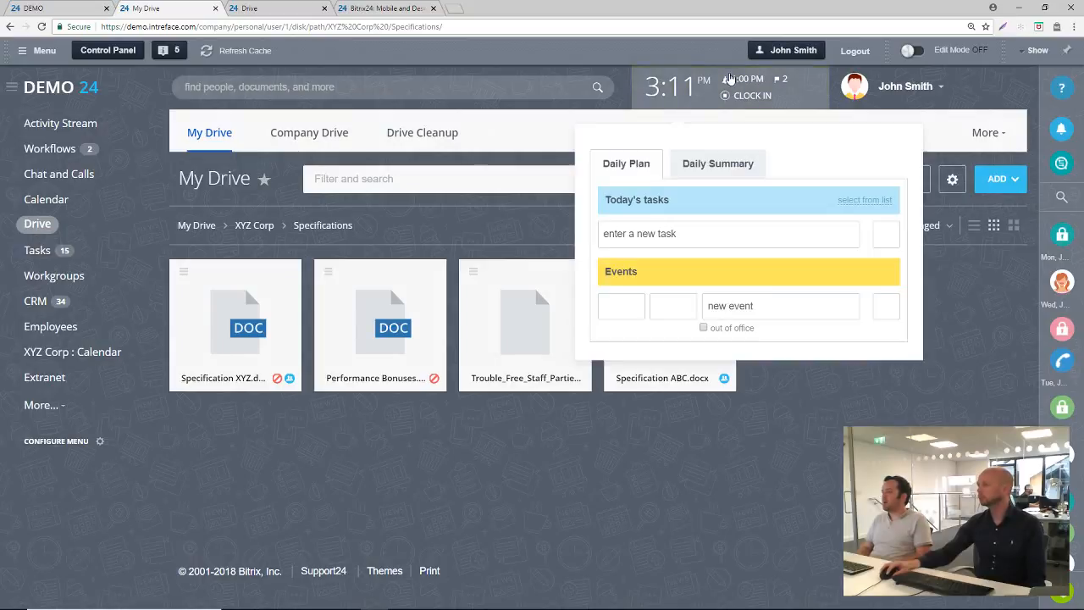
left_click(470, 218)
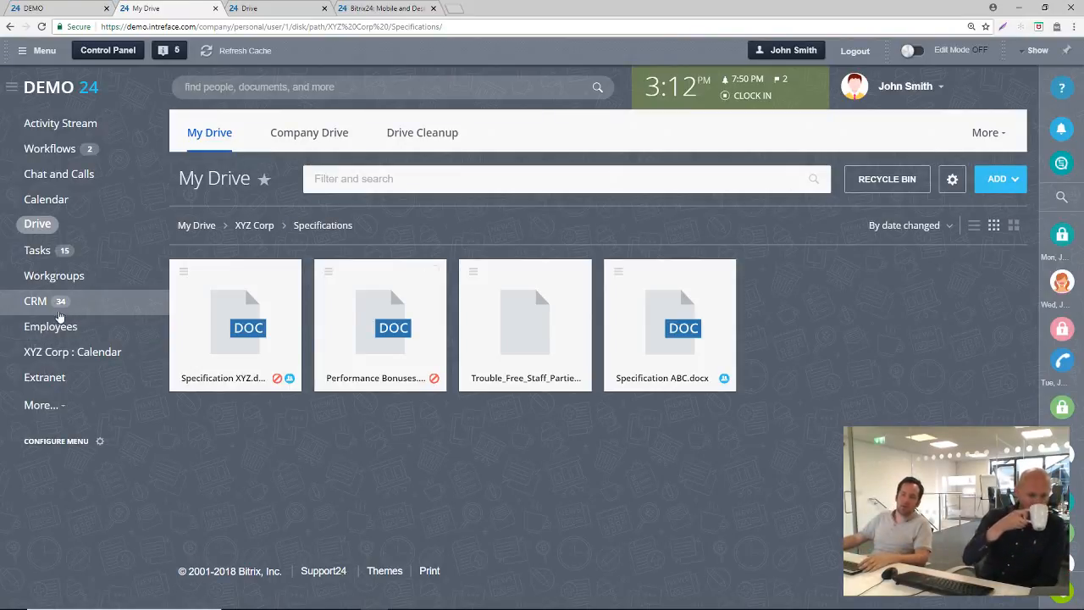
Open the Bread Limited company record in the CRM and display the workflows that can be started for it
left_click(49, 309)
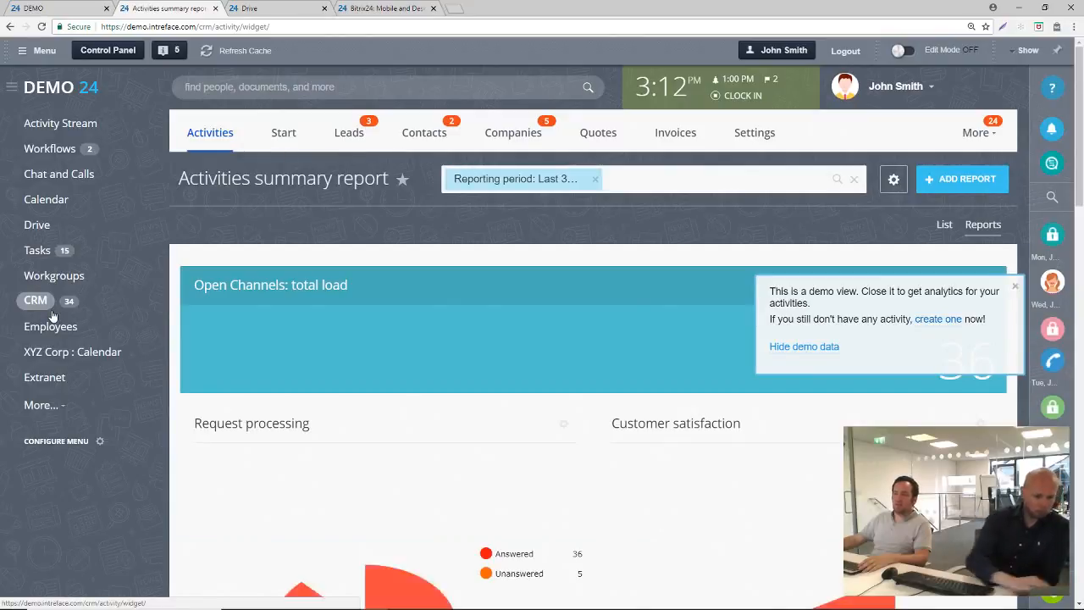
left_click(501, 132)
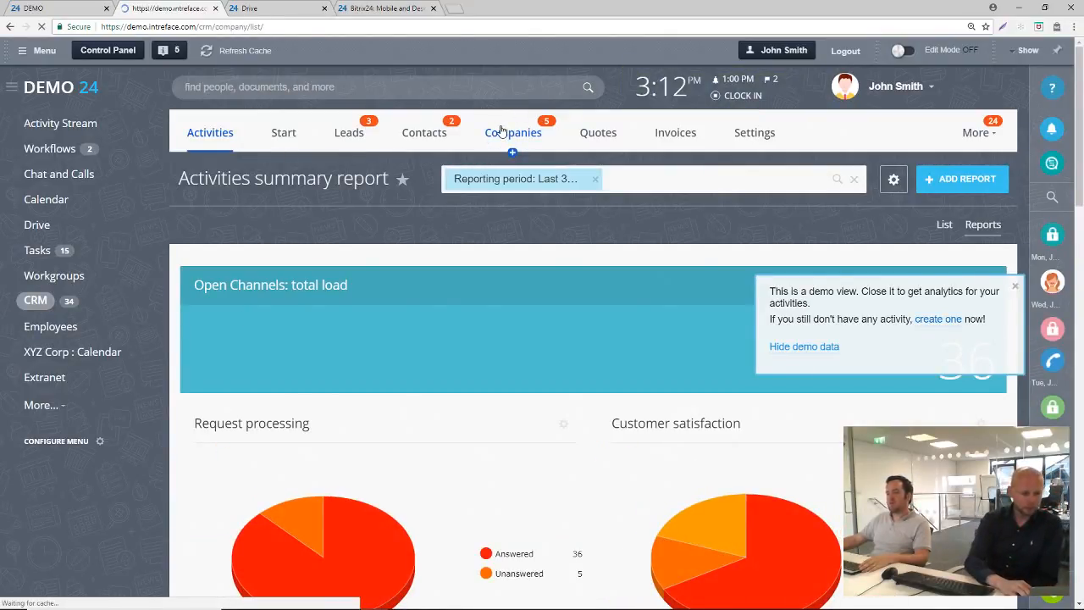
scroll(345, 238, "down", 2)
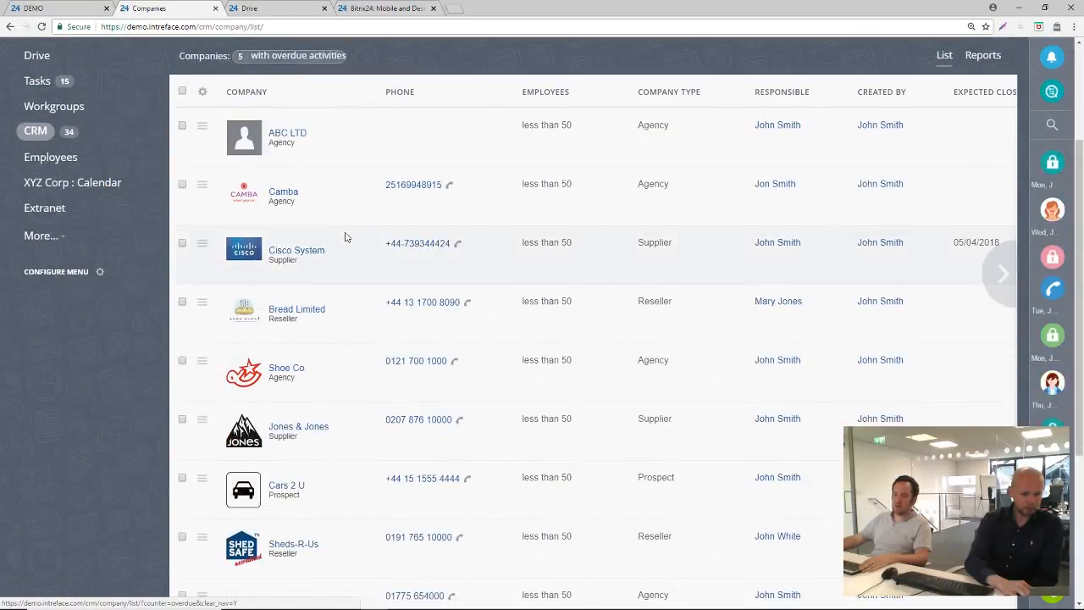
left_click(298, 310)
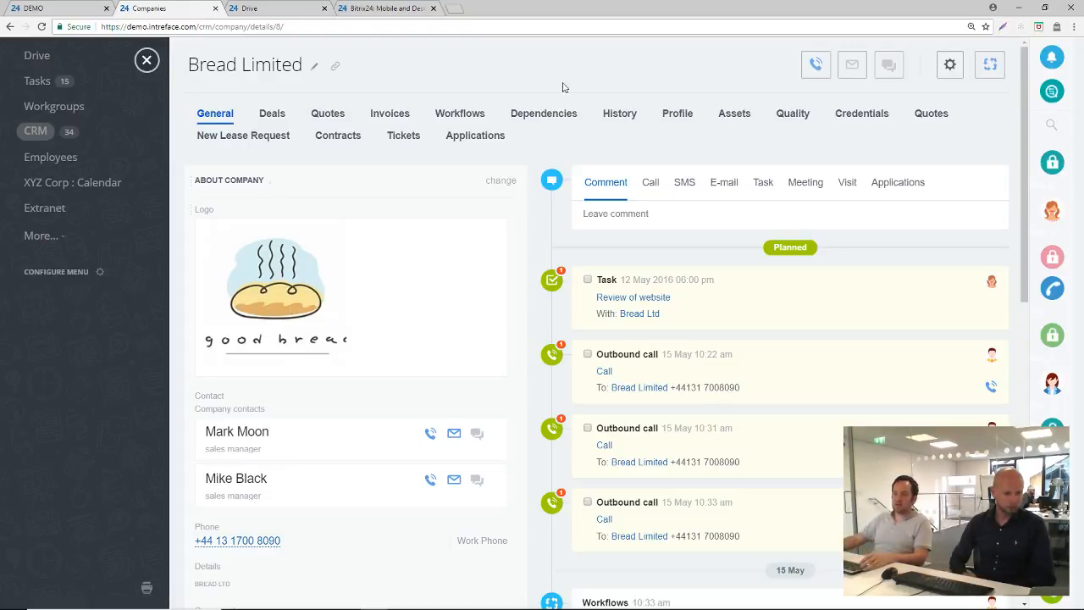
left_click(989, 68)
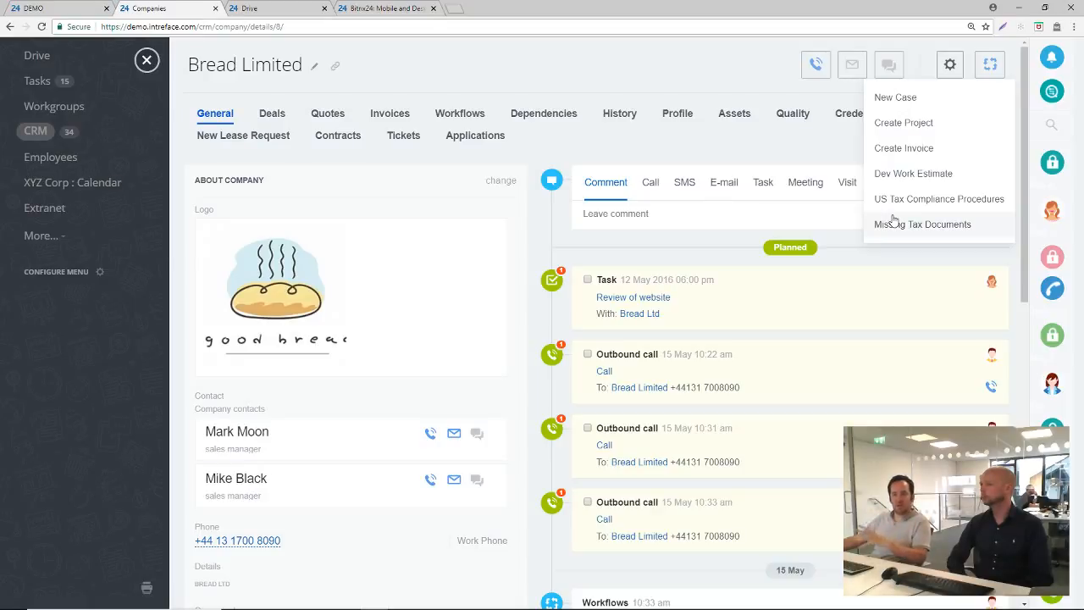
Close the Bread Limited record and open the business processes page in the CRM automation settings
left_click(149, 63)
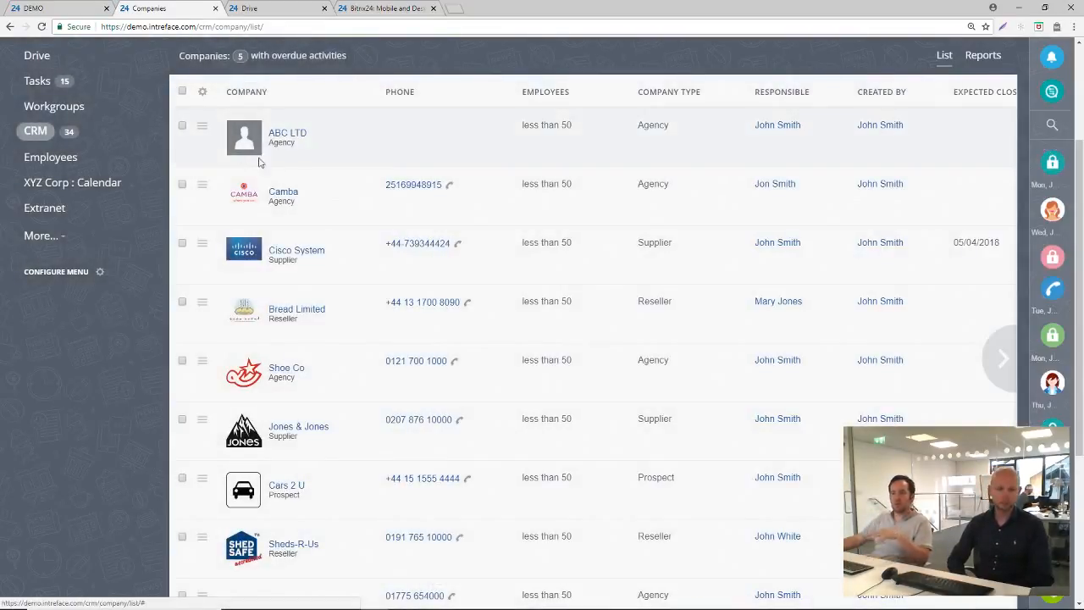
scroll(581, 278, "up", 2)
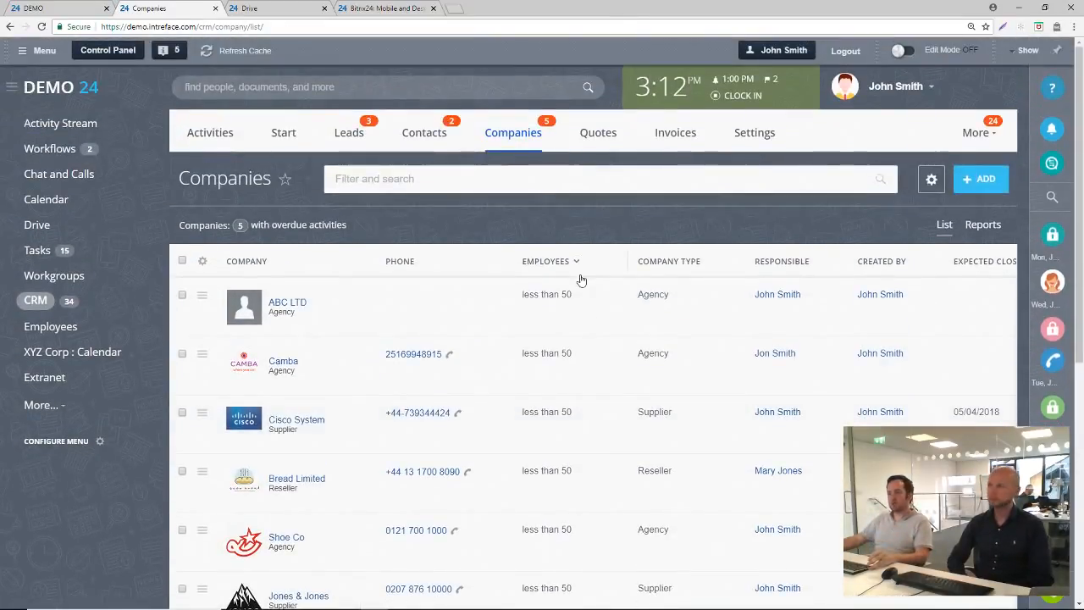
left_click(761, 136)
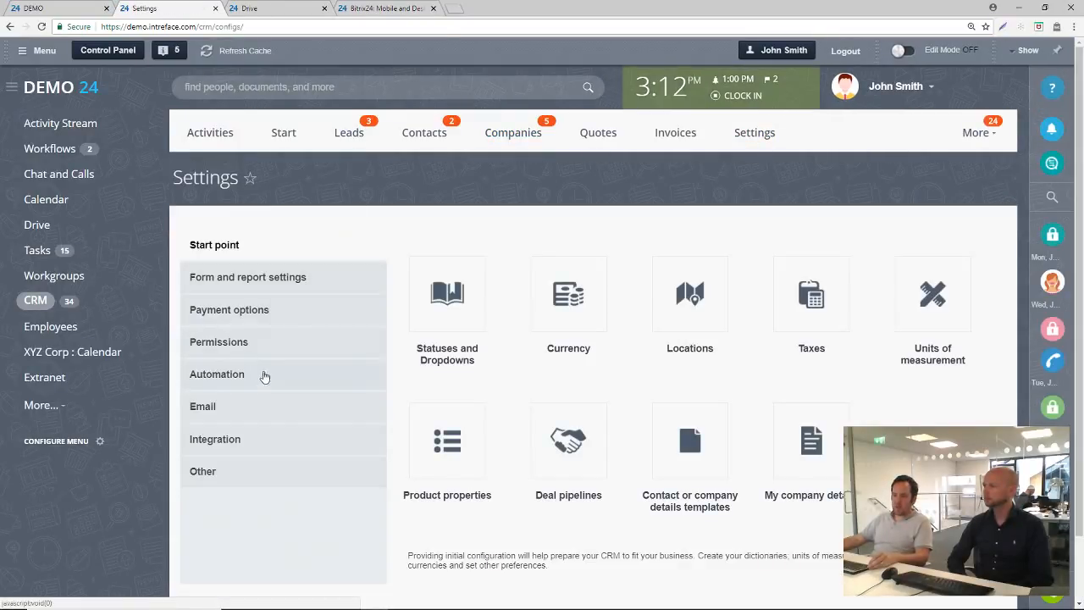
left_click(241, 387)
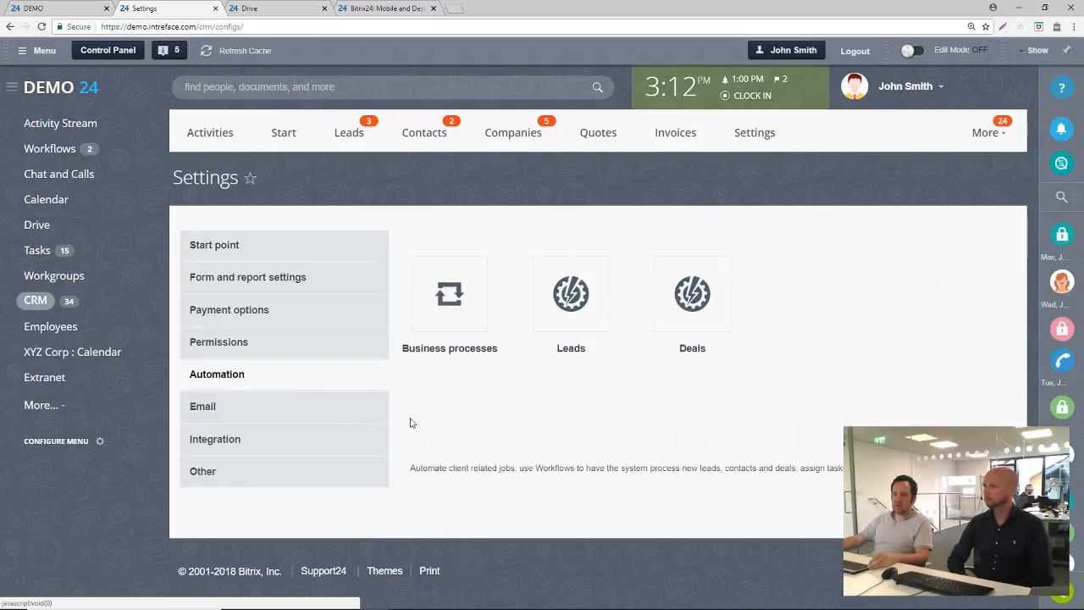
left_click(459, 307)
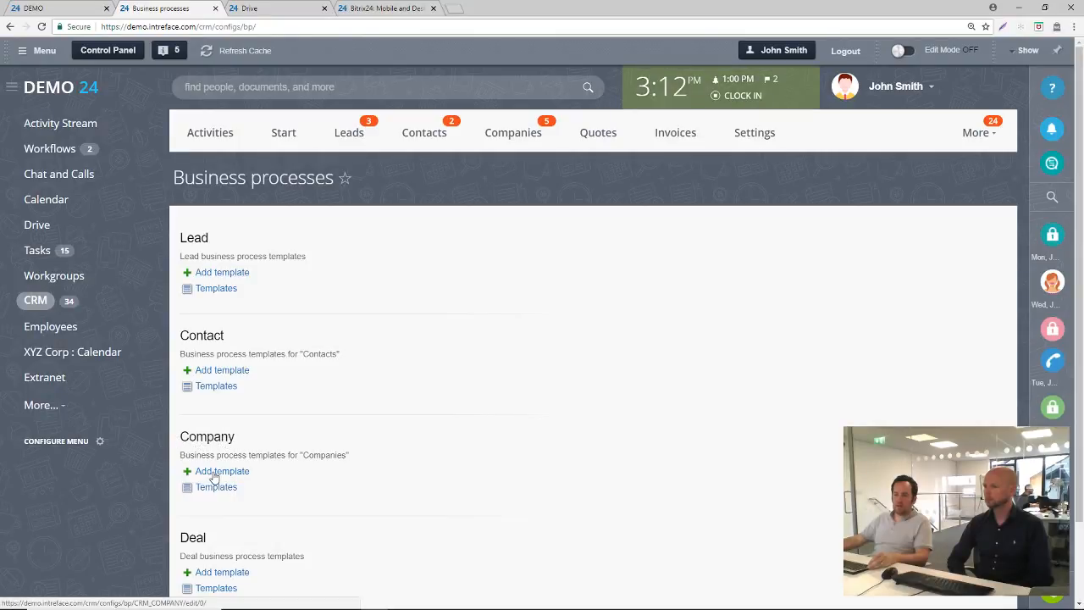
Add a new business process template for companies and title it "Tax Return"
left_click(214, 477)
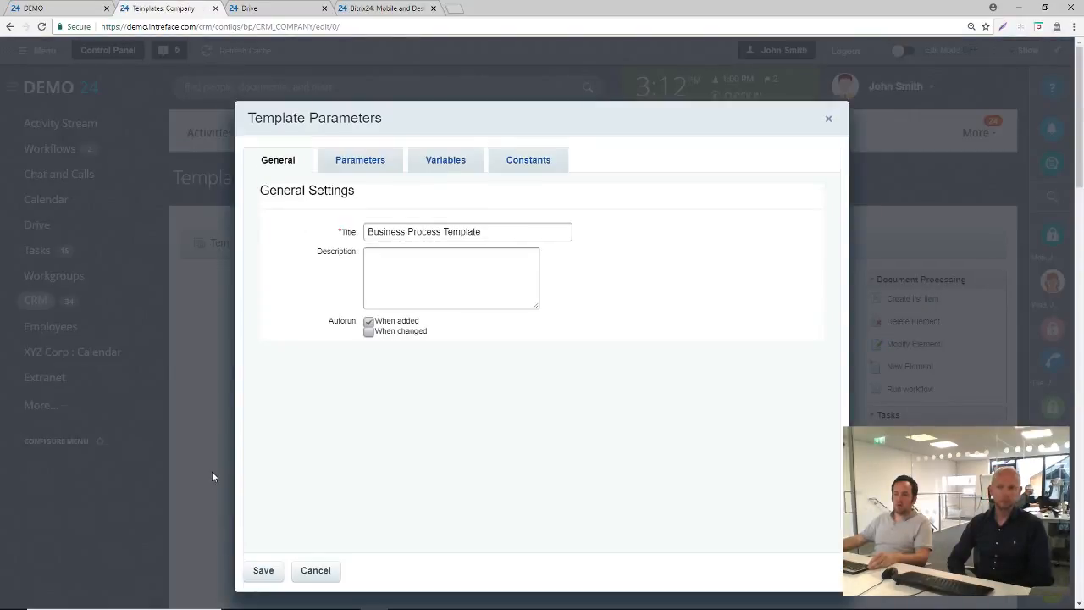
left_click_drag(503, 232, 406, 228)
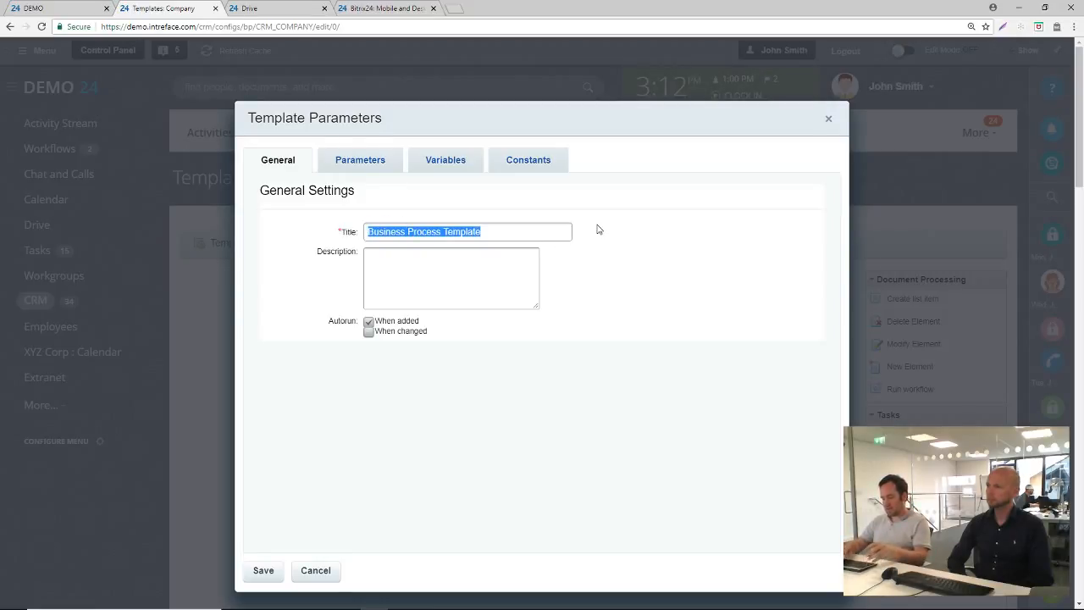
type("T")
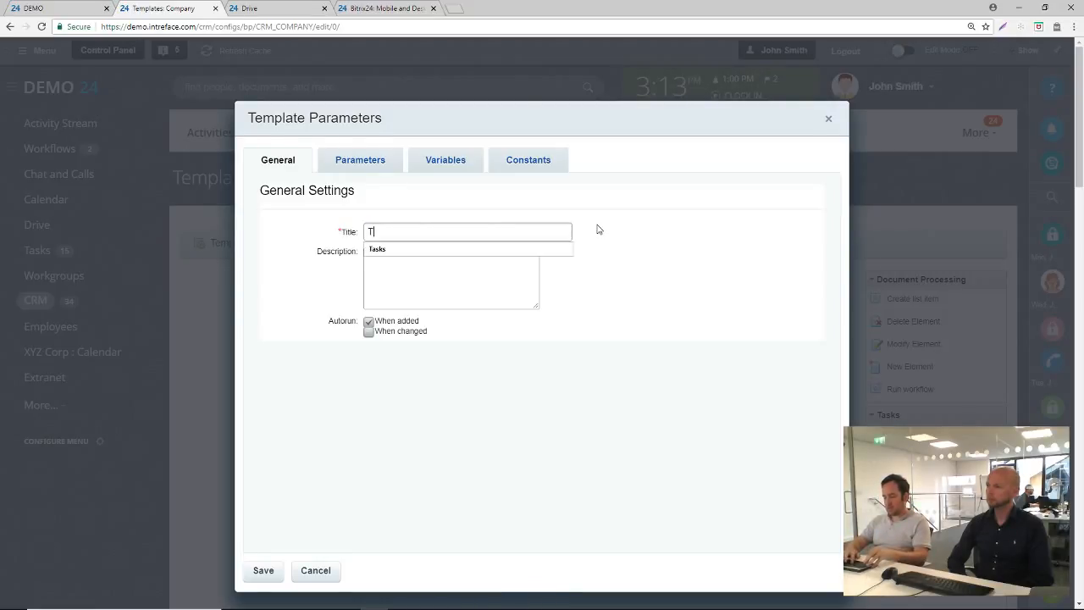
type("ax Ref")
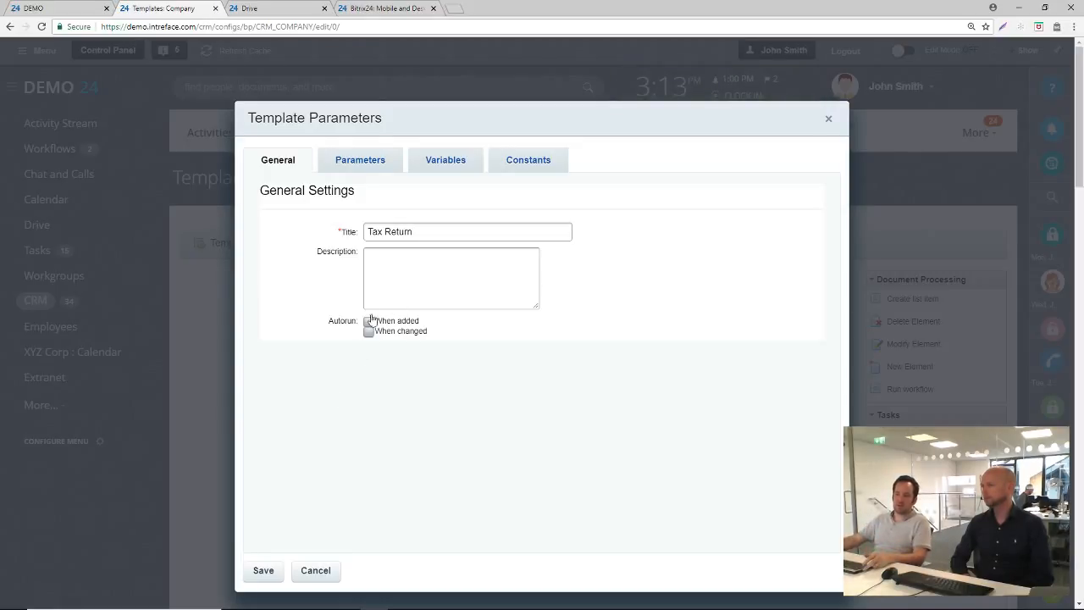
Add a required string run parameter to the template with ID TAXCODE and name "Tax Code"
left_click(360, 162)
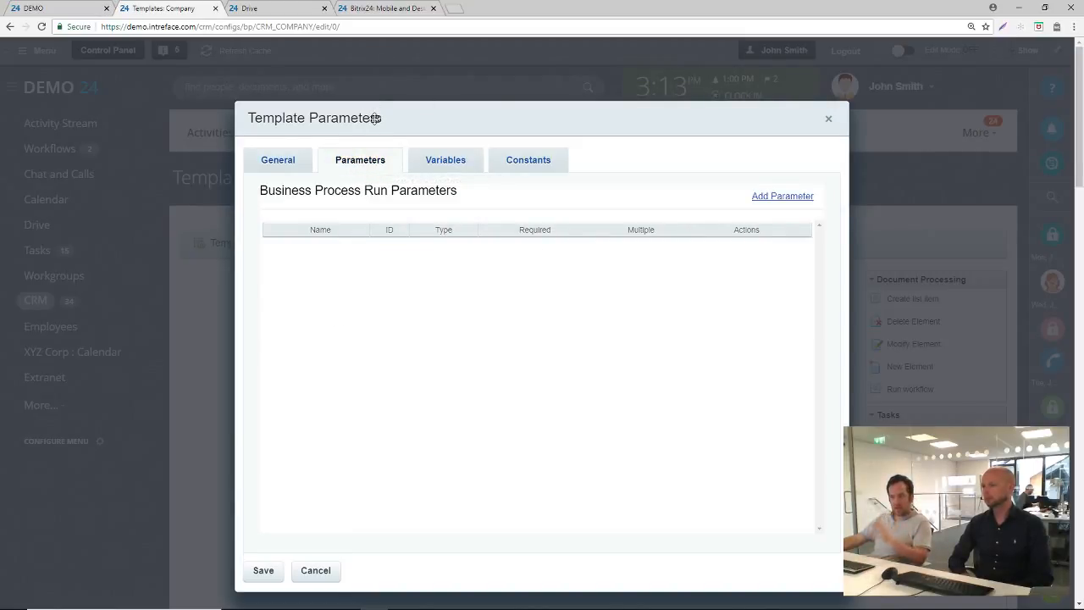
left_click(764, 200)
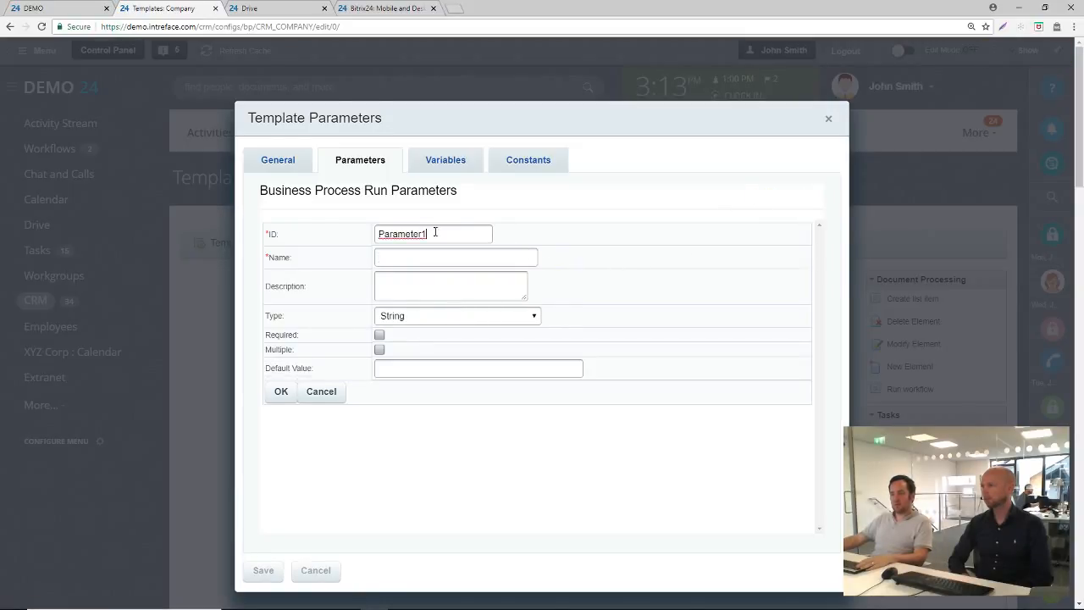
left_click_drag(434, 232, 312, 223)
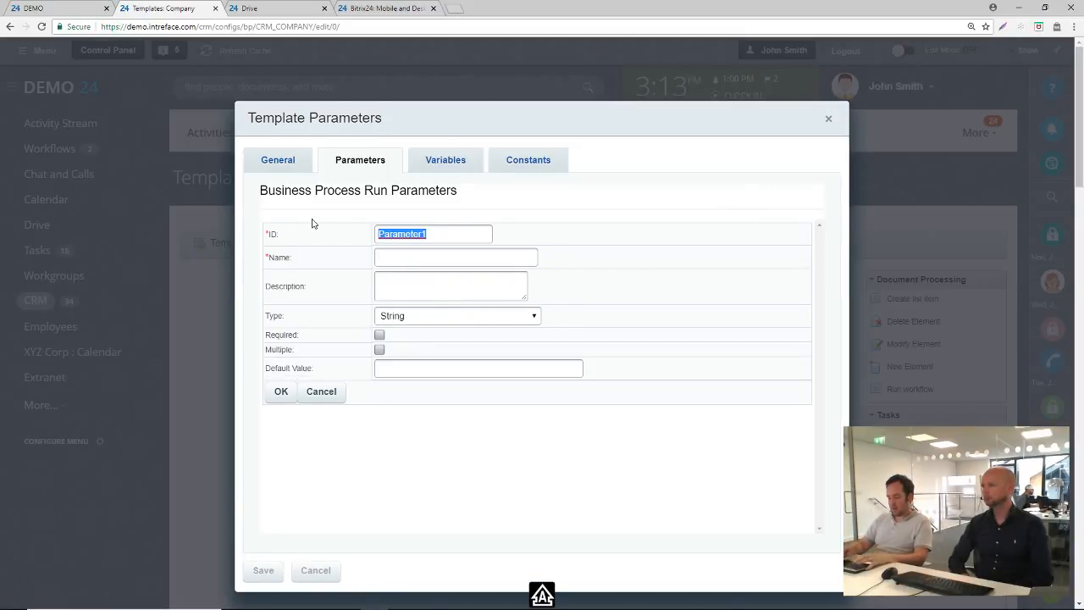
type("TAXCO")
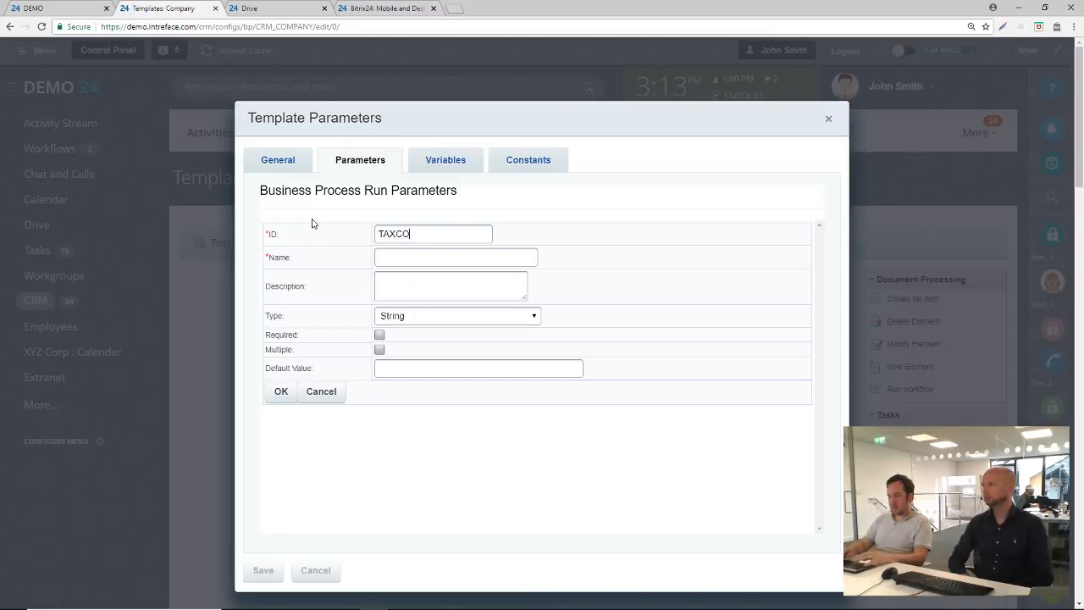
type("Tax")
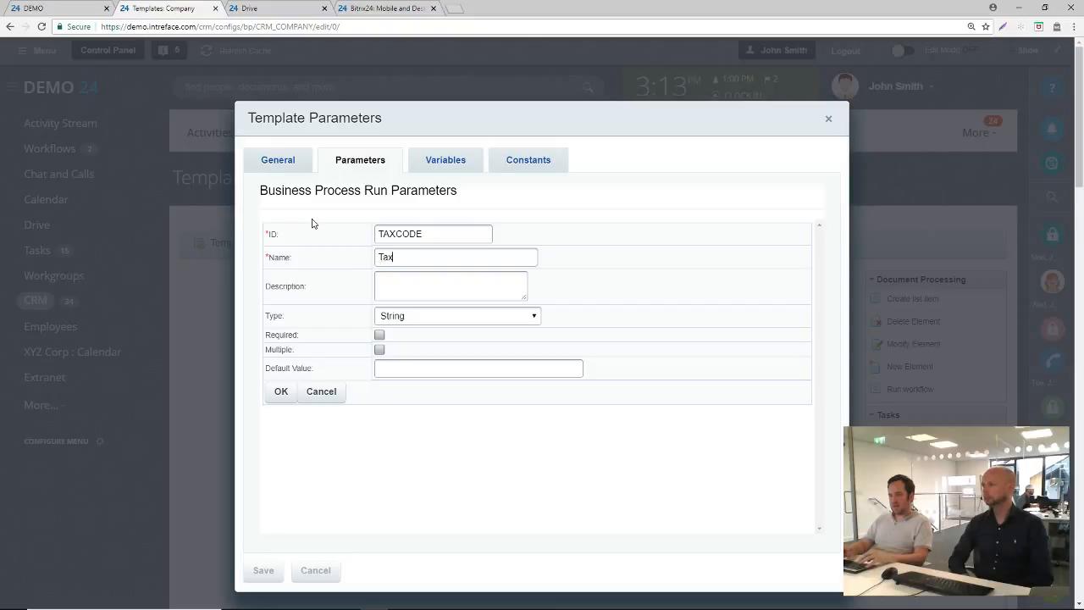
type(" Code")
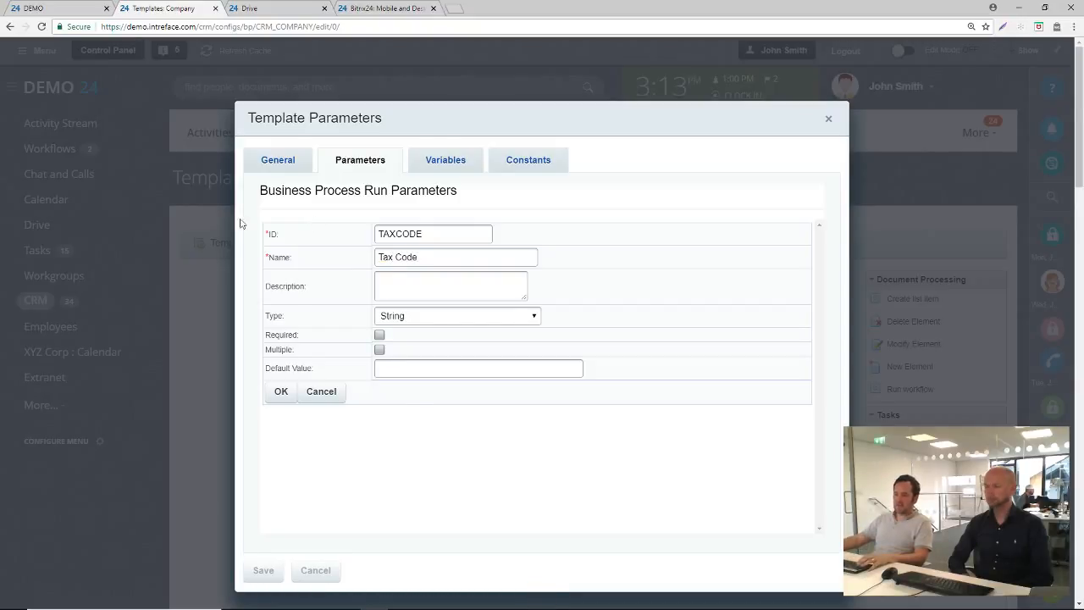
left_click(382, 335)
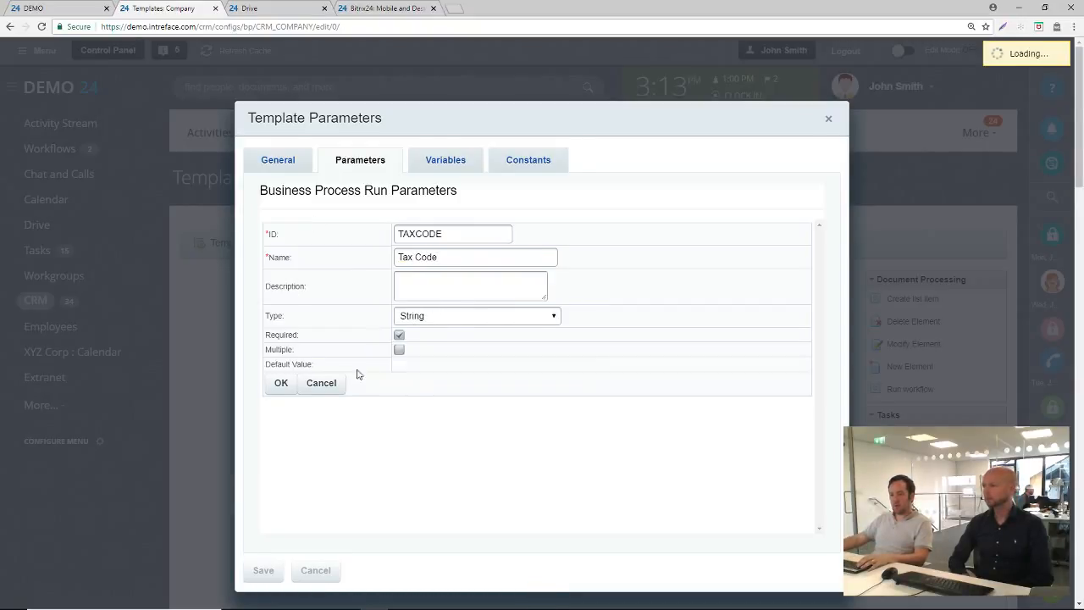
left_click(282, 393)
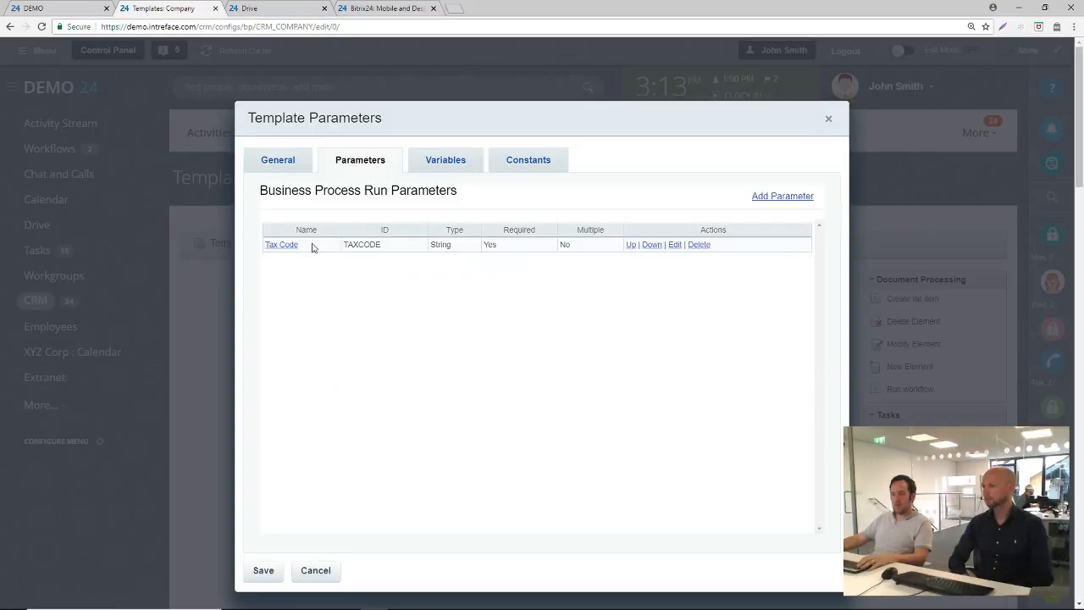
Add a second run parameter with ID TAXFORM, name "Tax Return Form" and type File
left_click(776, 200)
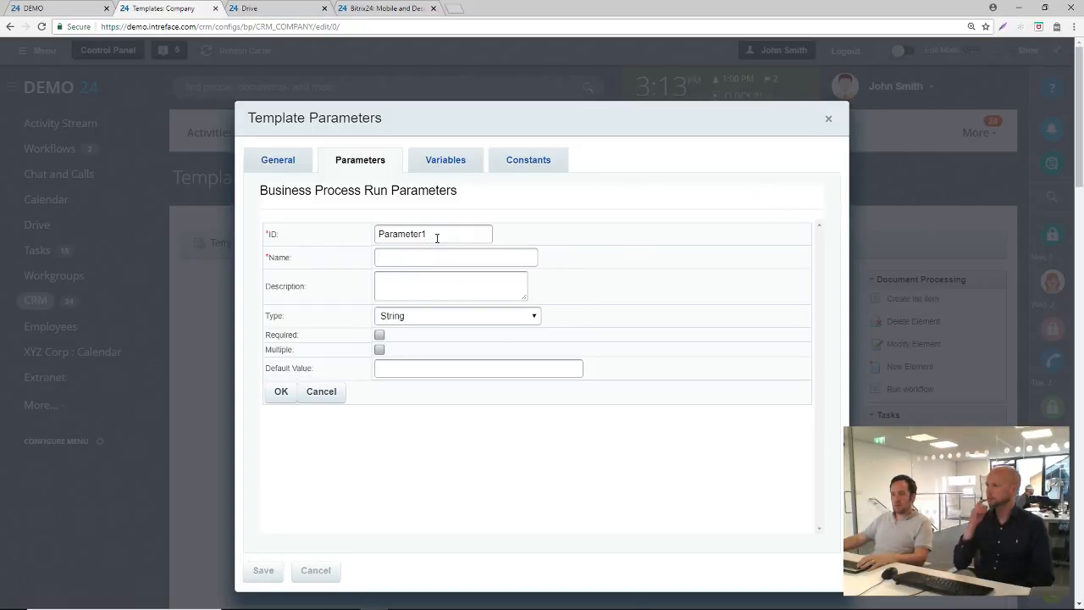
left_click_drag(438, 235, 354, 240)
type("TAX")
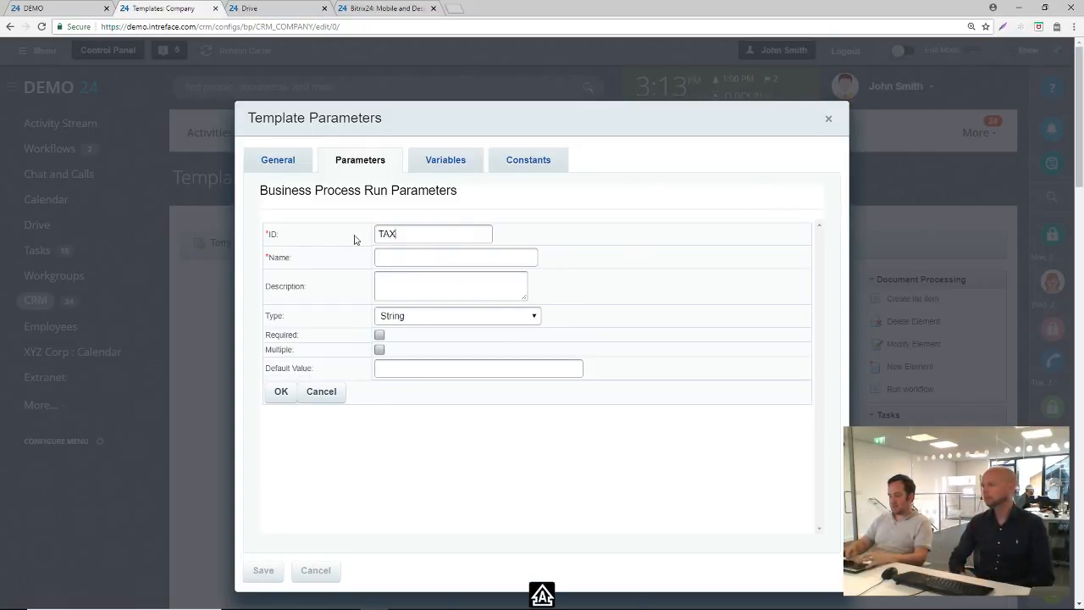
type("RET")
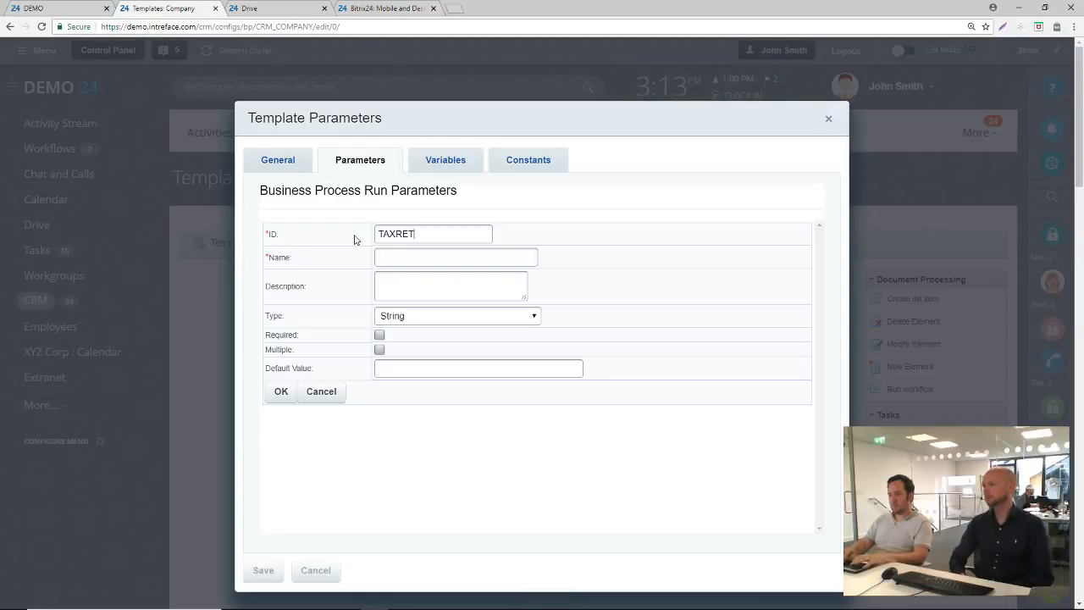
type("FORM")
key("Tab")
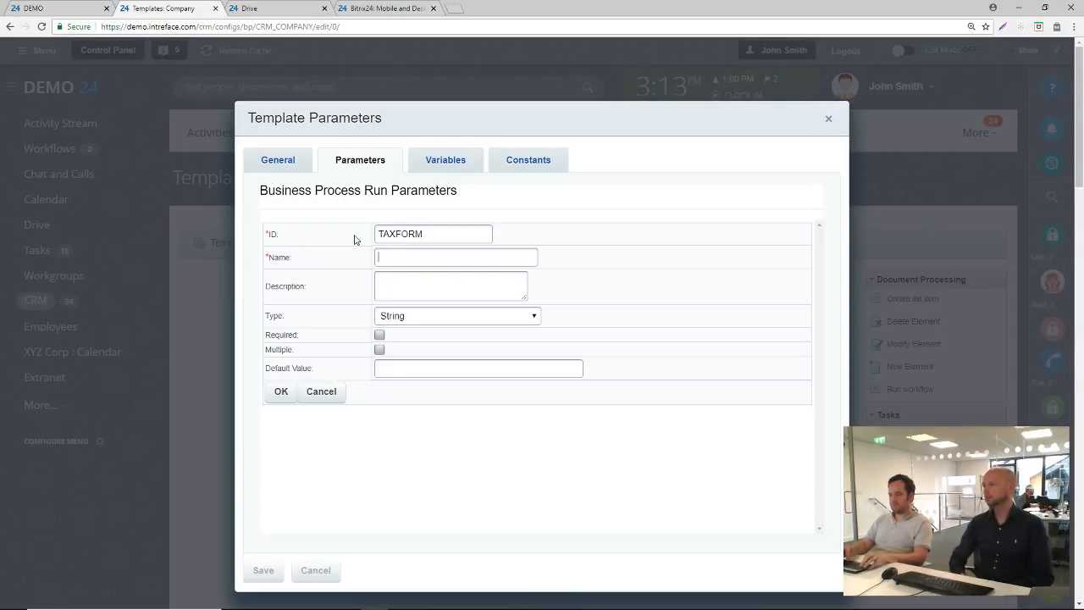
type("Tax Ret")
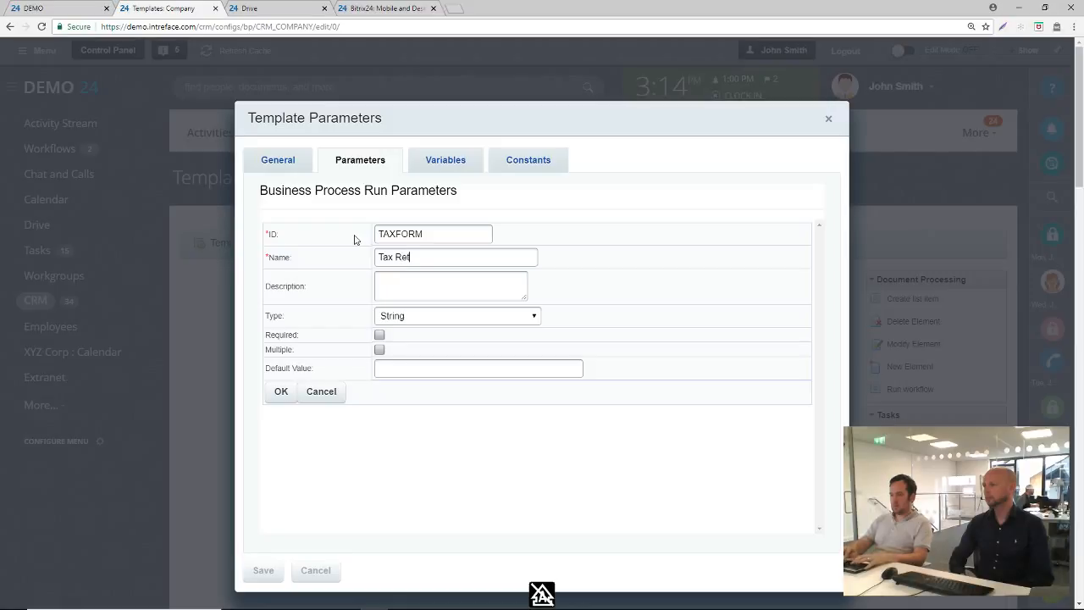
type("urn Form")
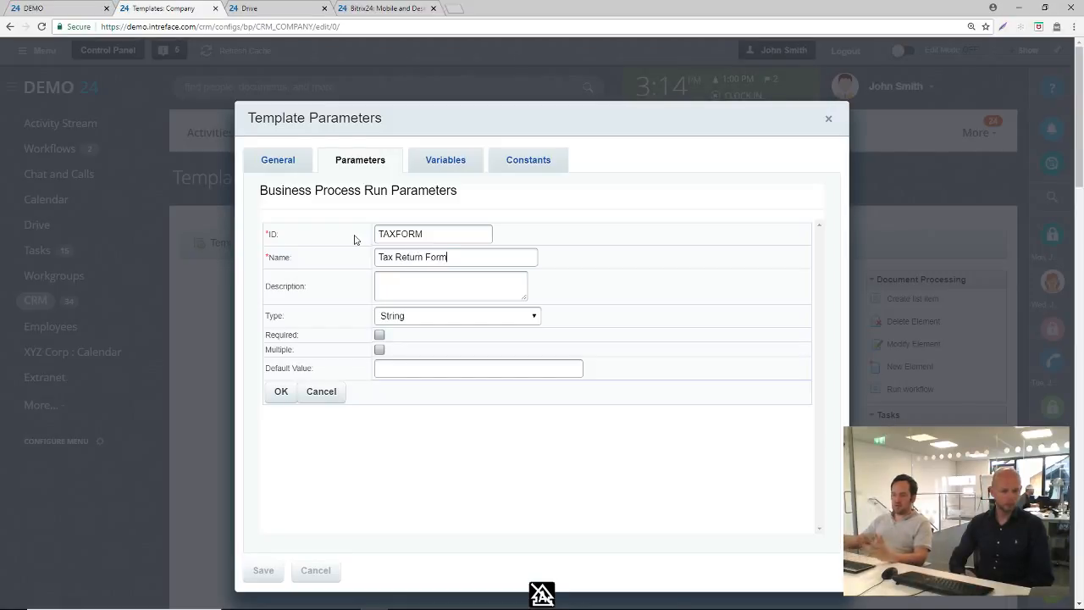
left_click(406, 318)
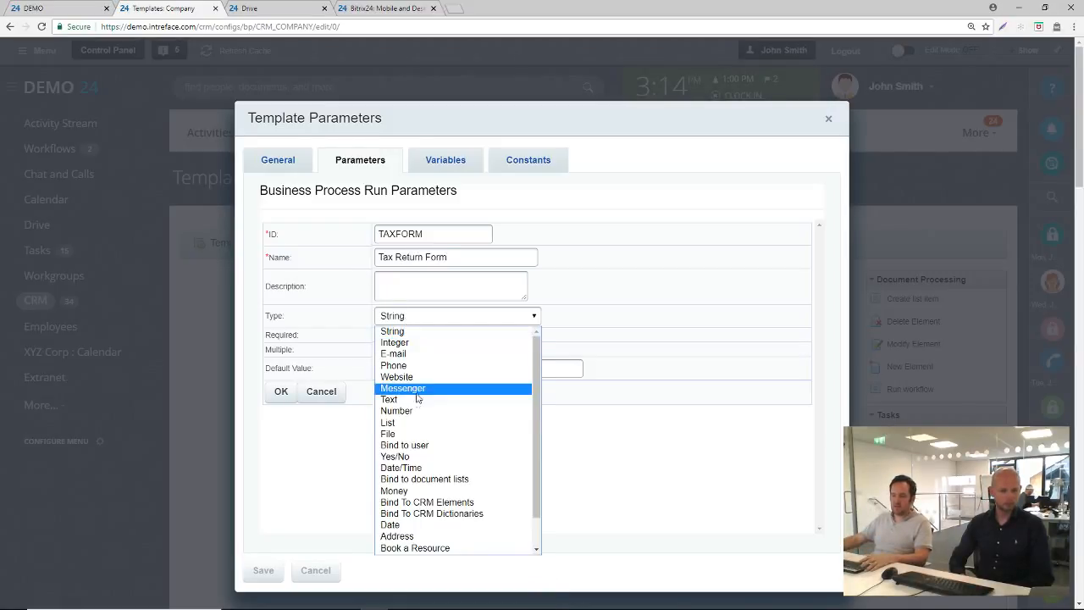
left_click(427, 436)
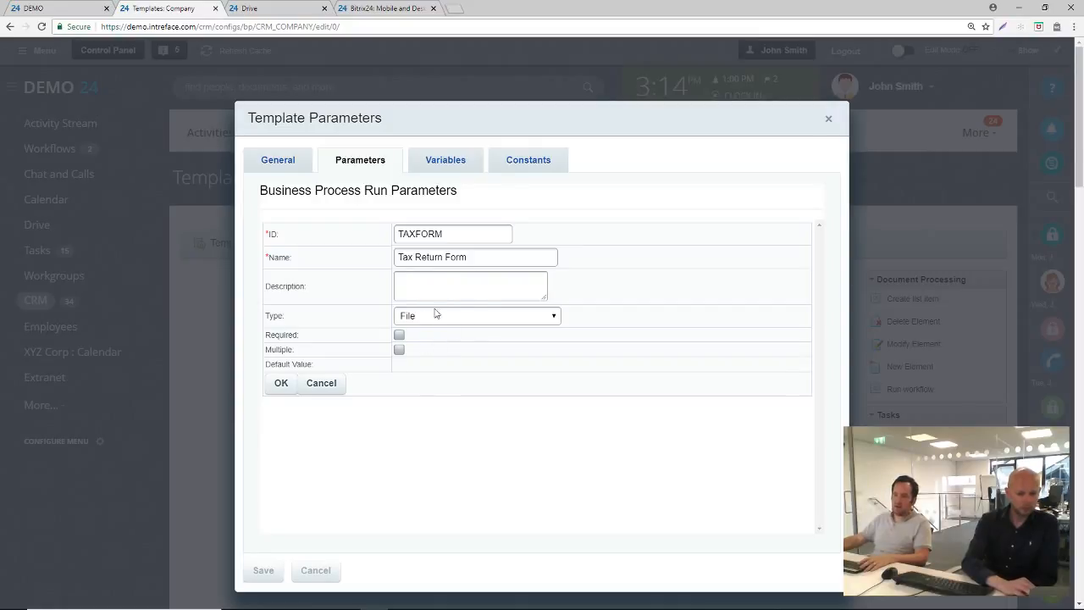
left_click(288, 387)
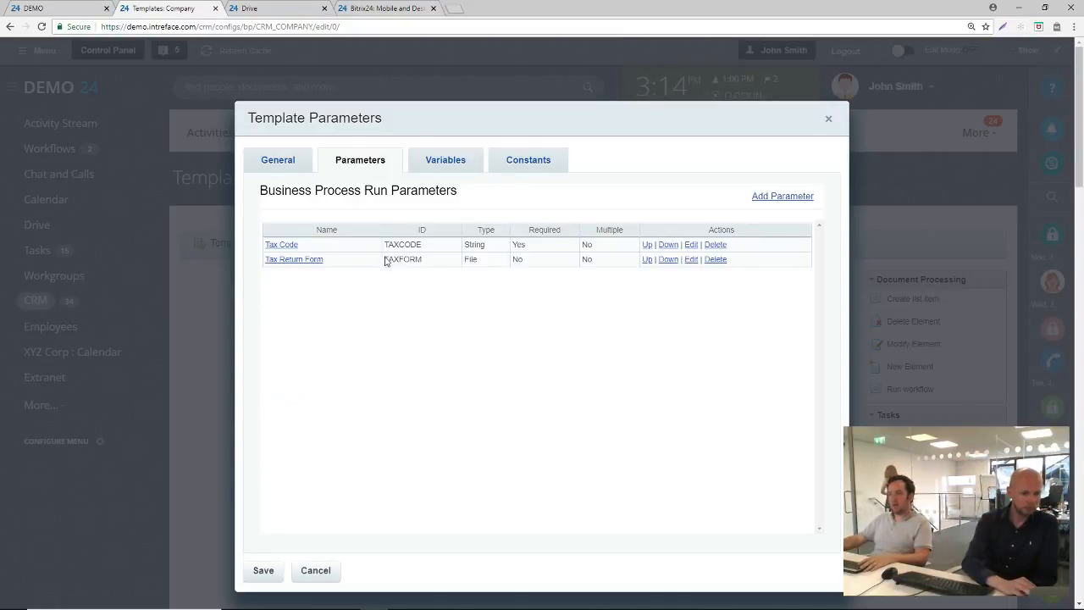
Add a third run parameter with ID RESPONSIBLE, name "Tax Clerk" and type Bind to user
left_click(783, 197)
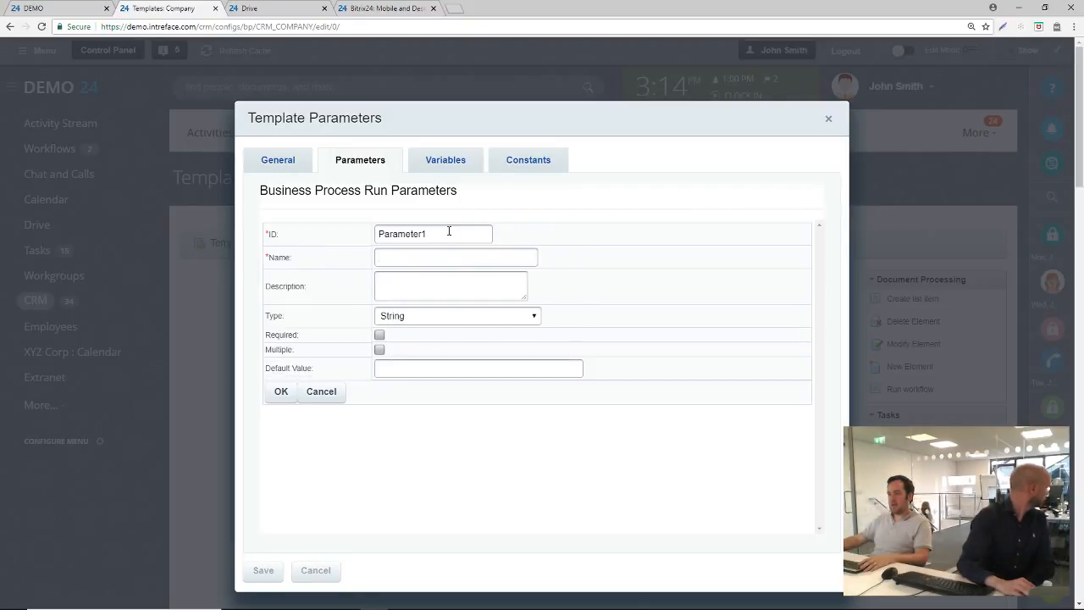
left_click_drag(450, 233, 324, 229)
type("RESP")
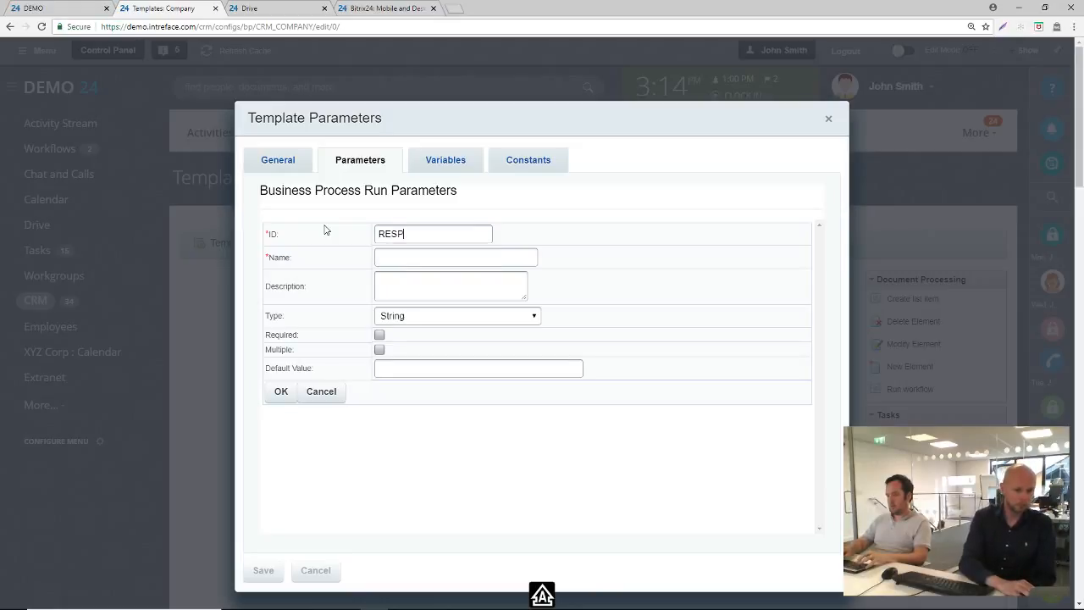
type("ONSIBLE")
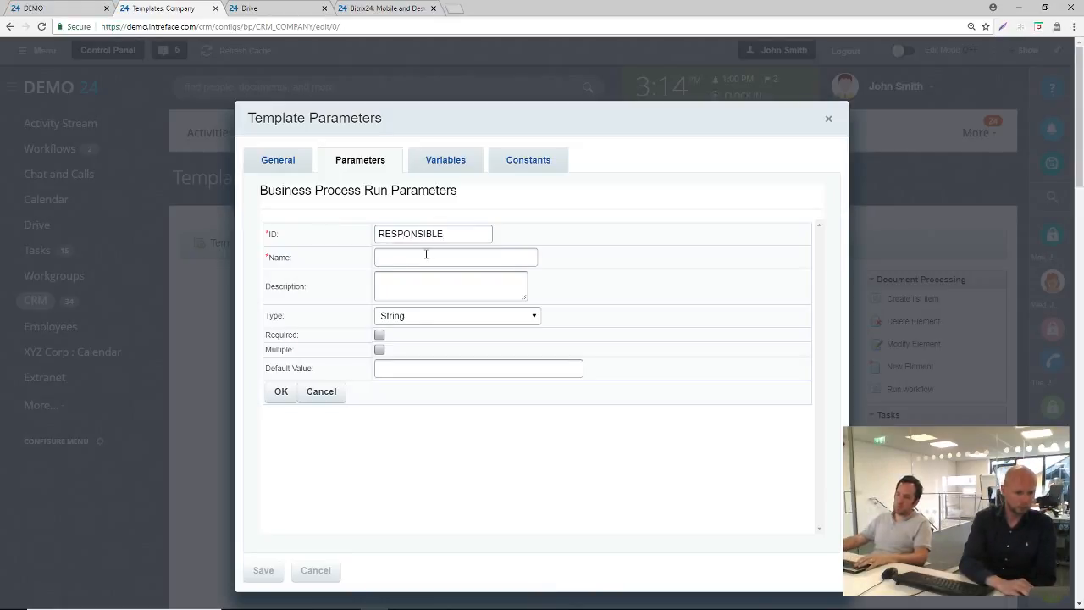
left_click(429, 256)
type("TAX c")
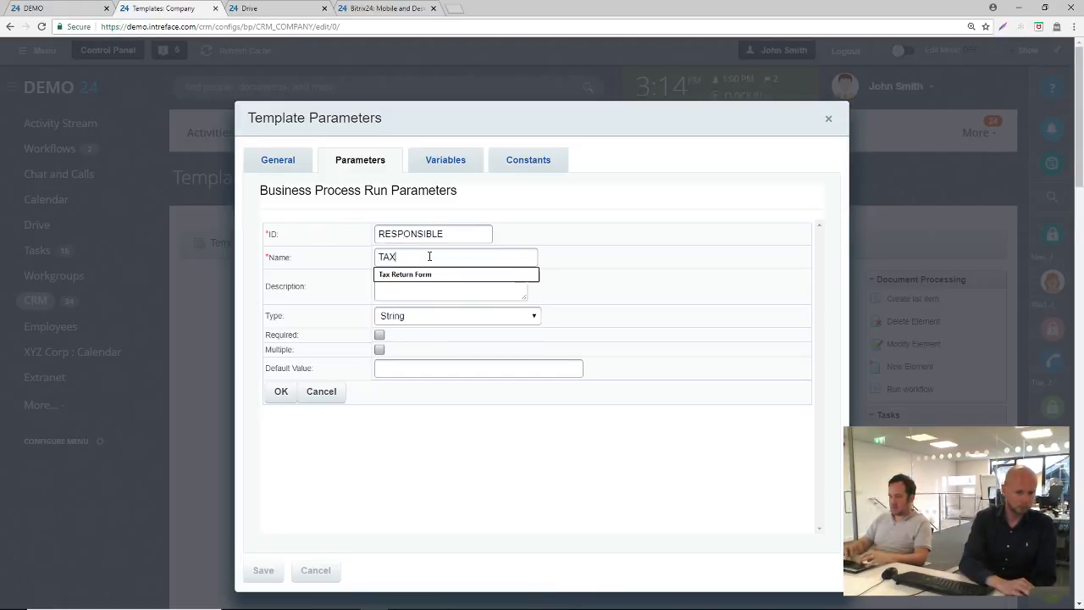
key("BackSpace")
key("BackSpace")
key("BackSpace")
key("BackSpace")
type("ax ")
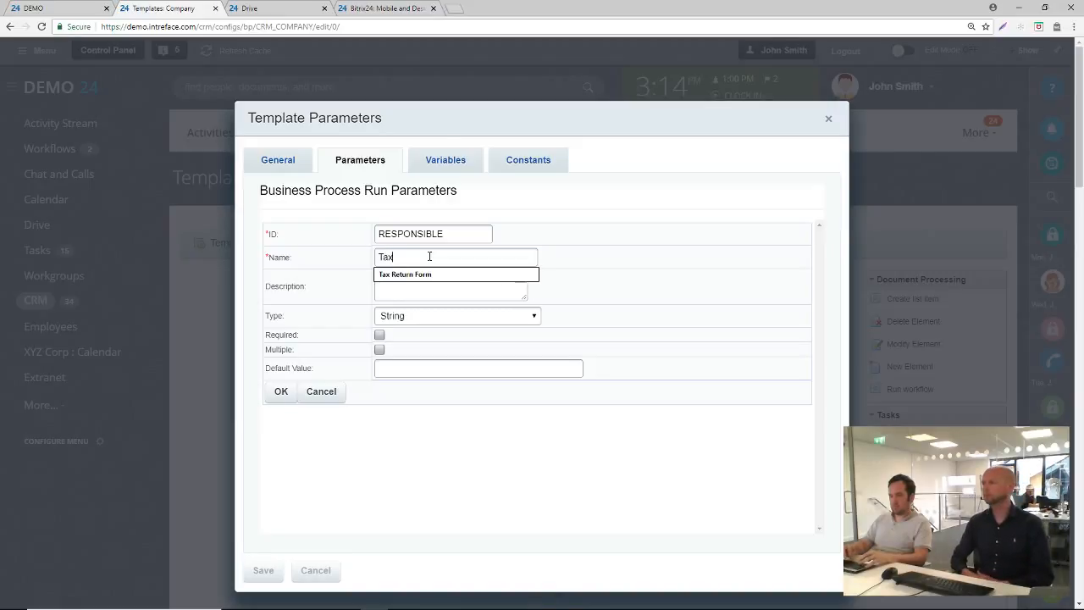
type("Clerk")
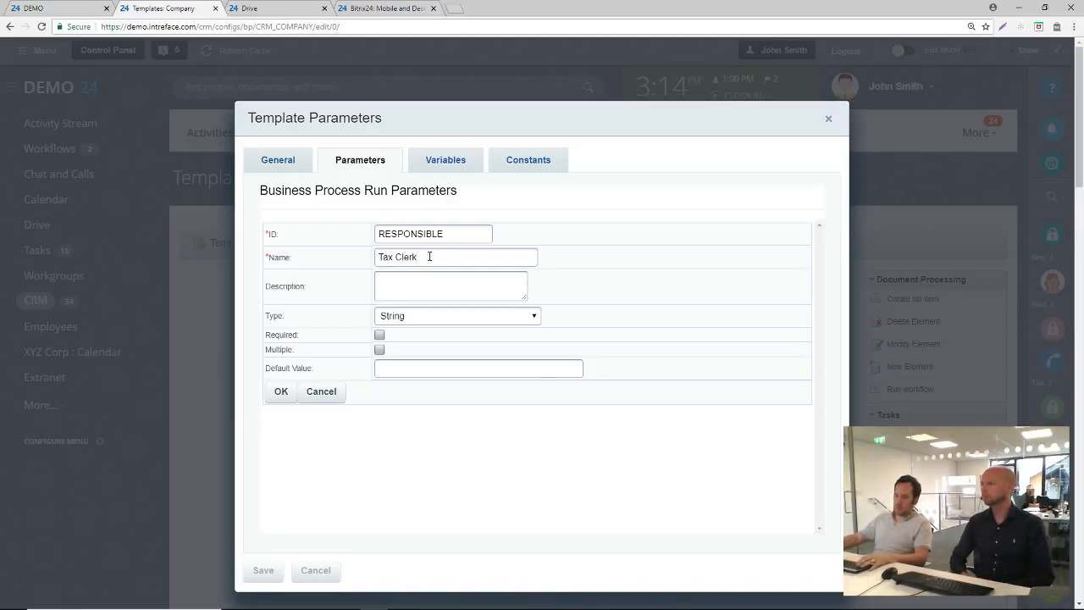
left_click(416, 317)
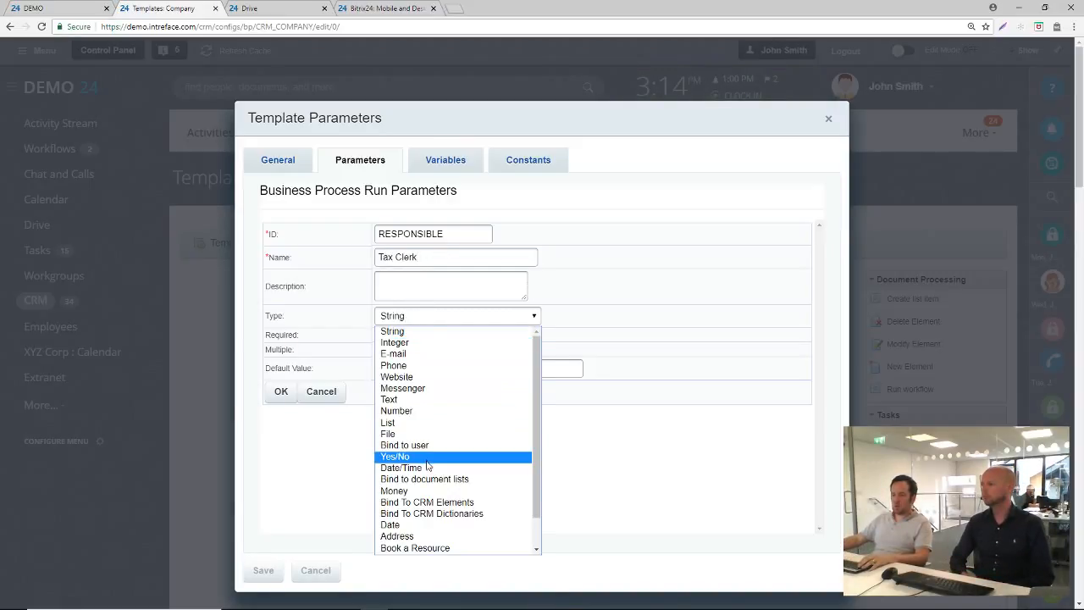
scroll(428, 464, "down", 1)
left_click(406, 411)
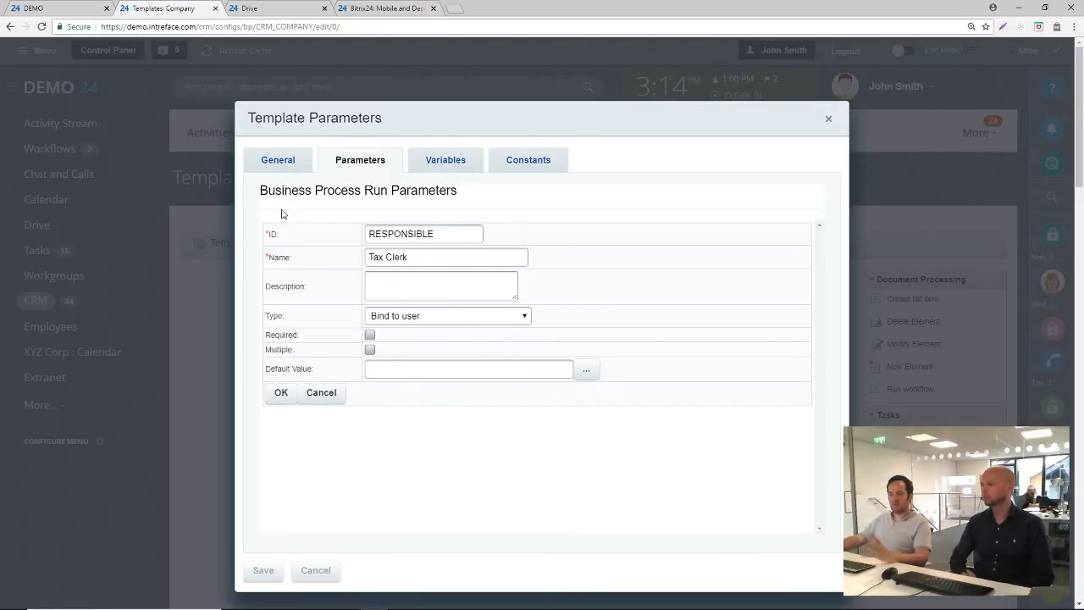
left_click(280, 395)
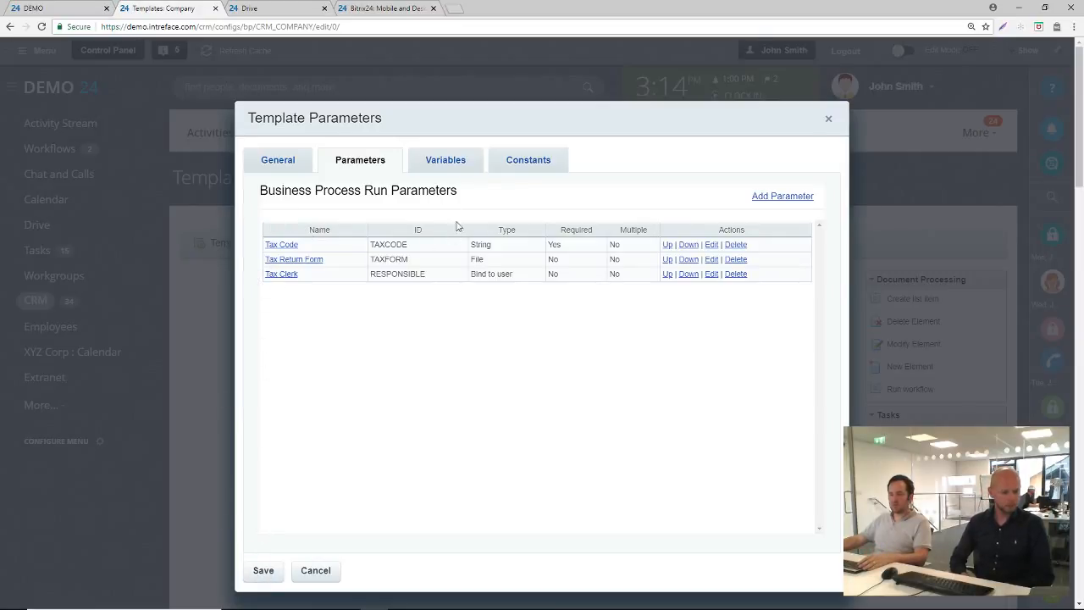
Save the template's run parameters and add an Approve Element action between Start and End
left_click(269, 569)
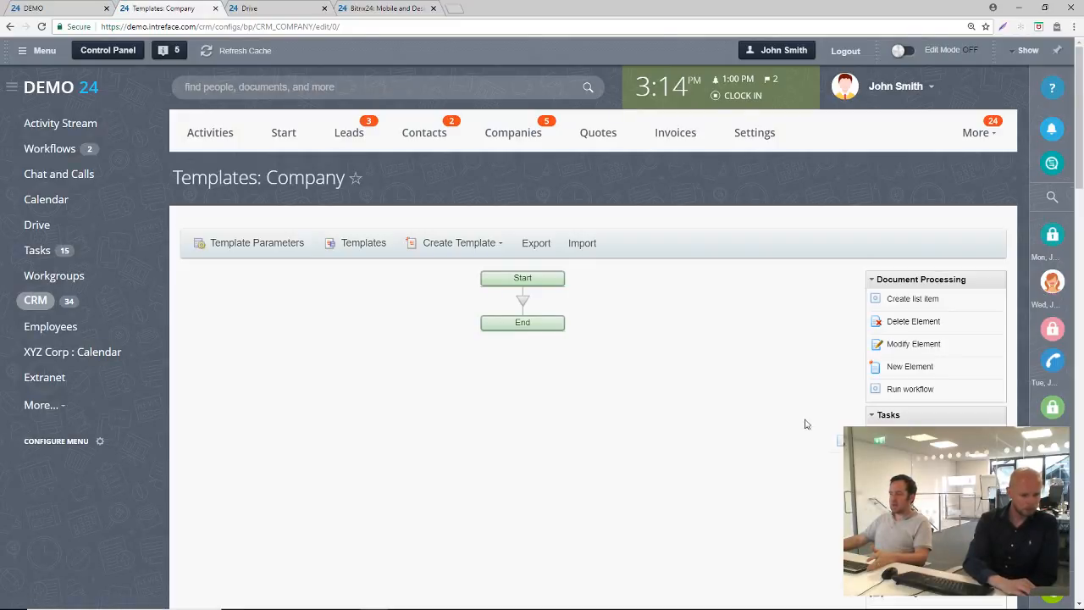
left_click_drag(805, 423, 523, 305)
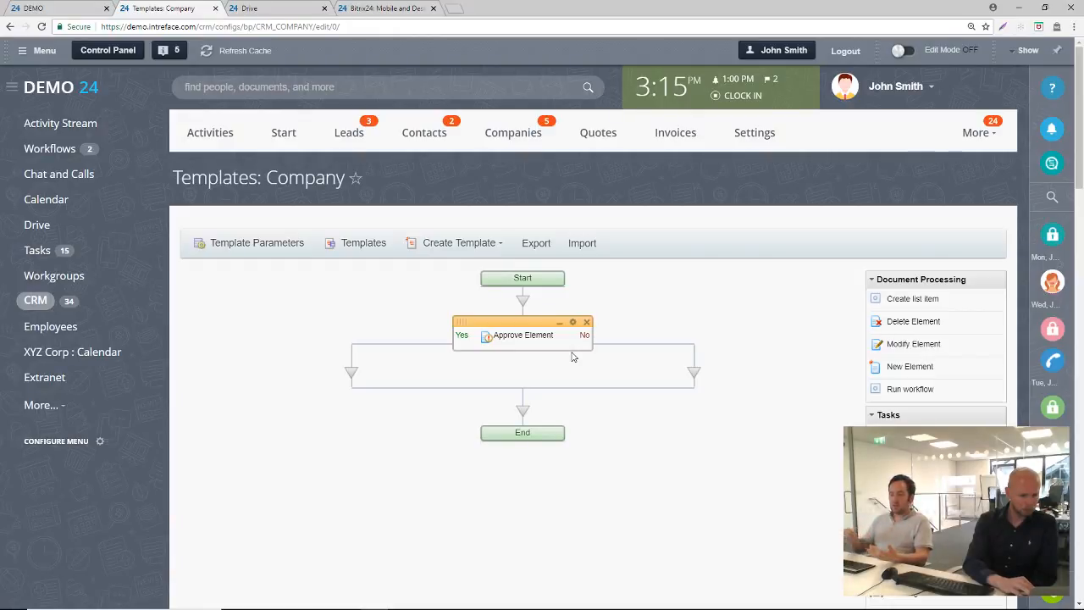
Set the Approve Element action's approving voters to the Tax Clerk template parameter and its approval type to Any Person
left_click(573, 323)
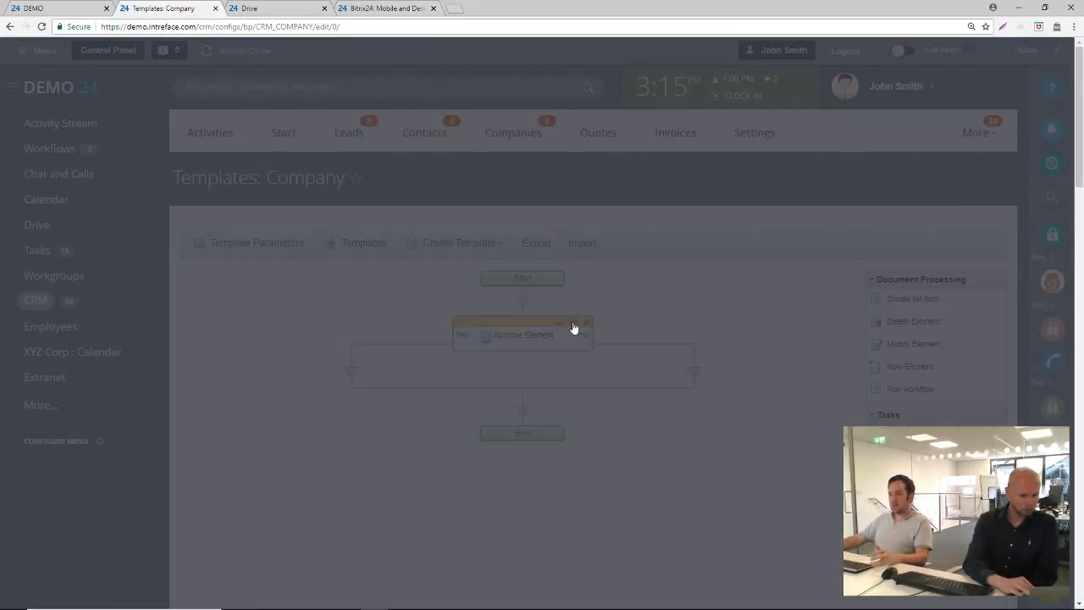
left_click(720, 253)
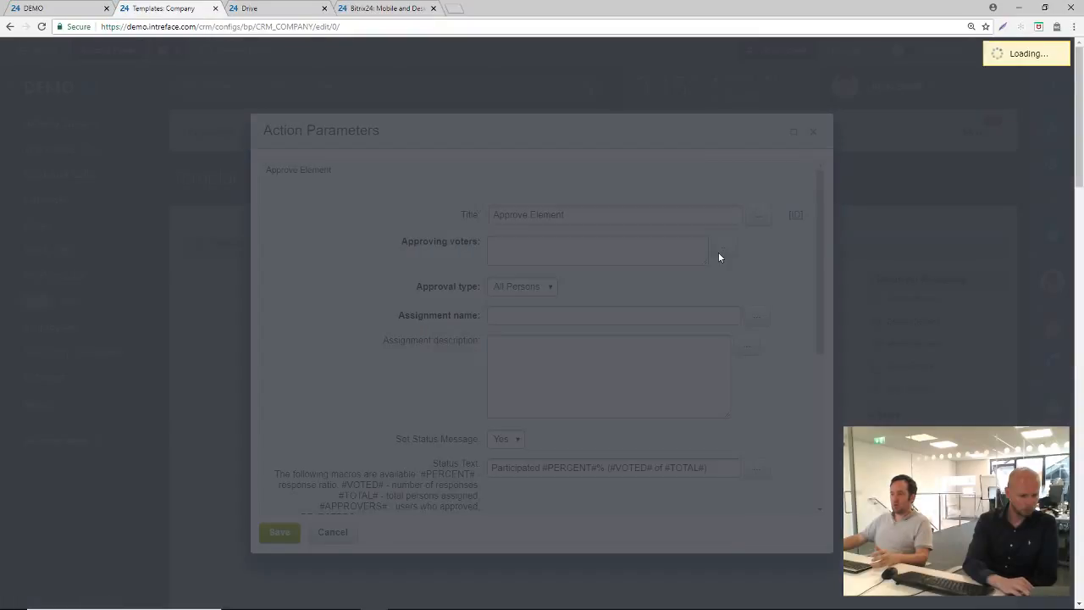
left_click(402, 231)
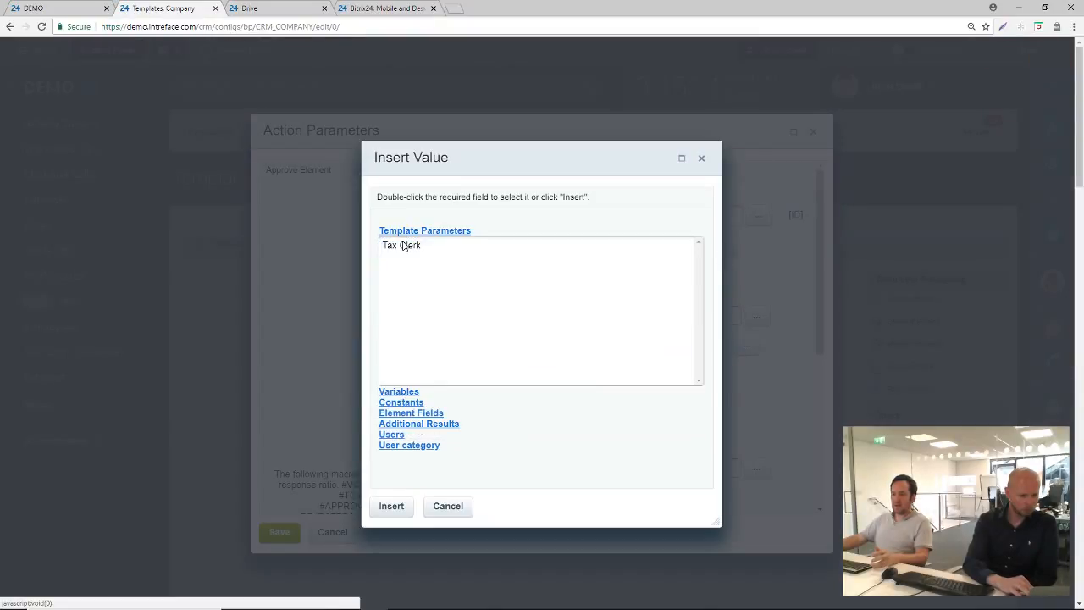
double_click(397, 245)
left_click_drag(611, 245, 437, 253)
left_click(527, 288)
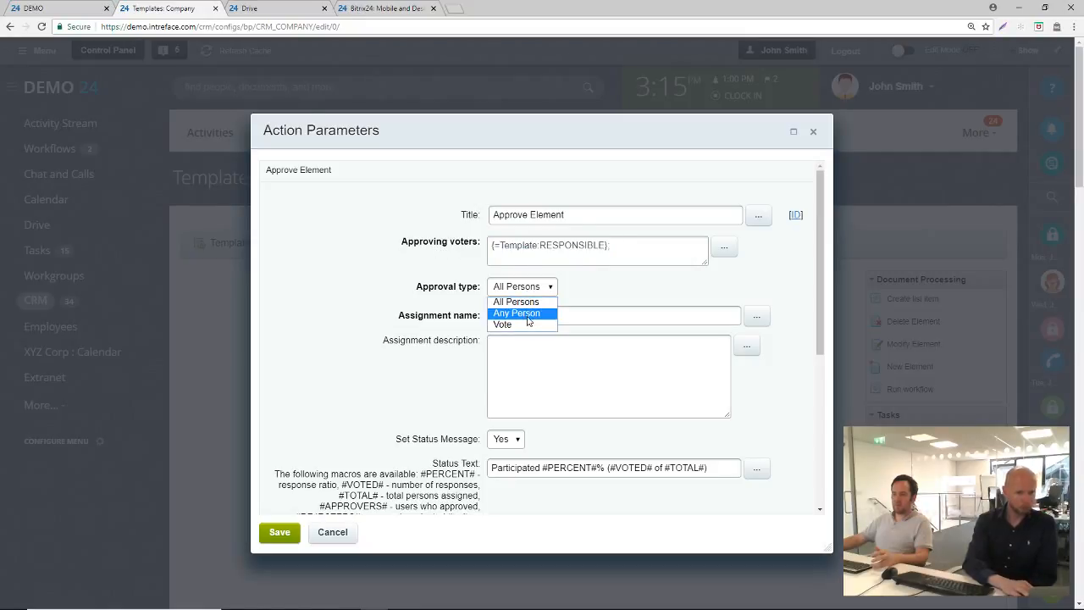
left_click(519, 311)
Name the approval assignment "Tax Return Approval"
left_click(518, 315)
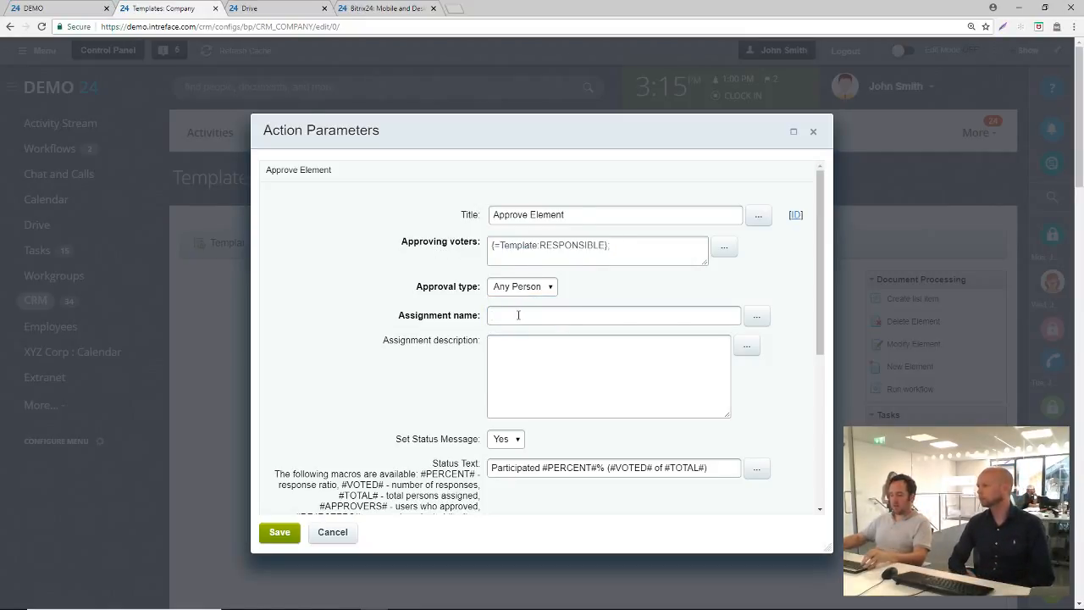
type("Tax Retr")
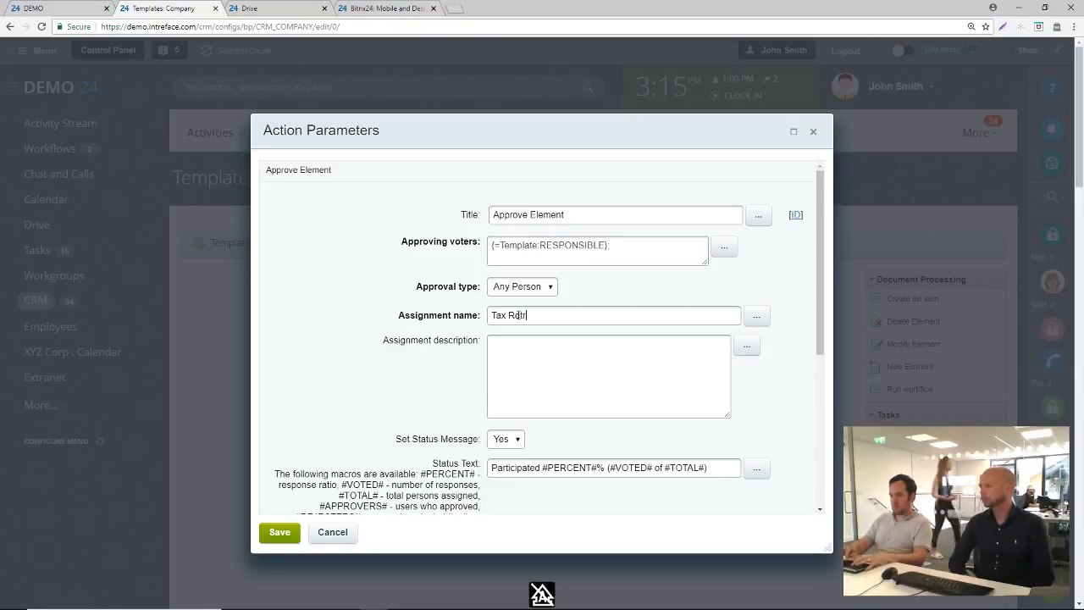
type("u")
key("BackSpace")
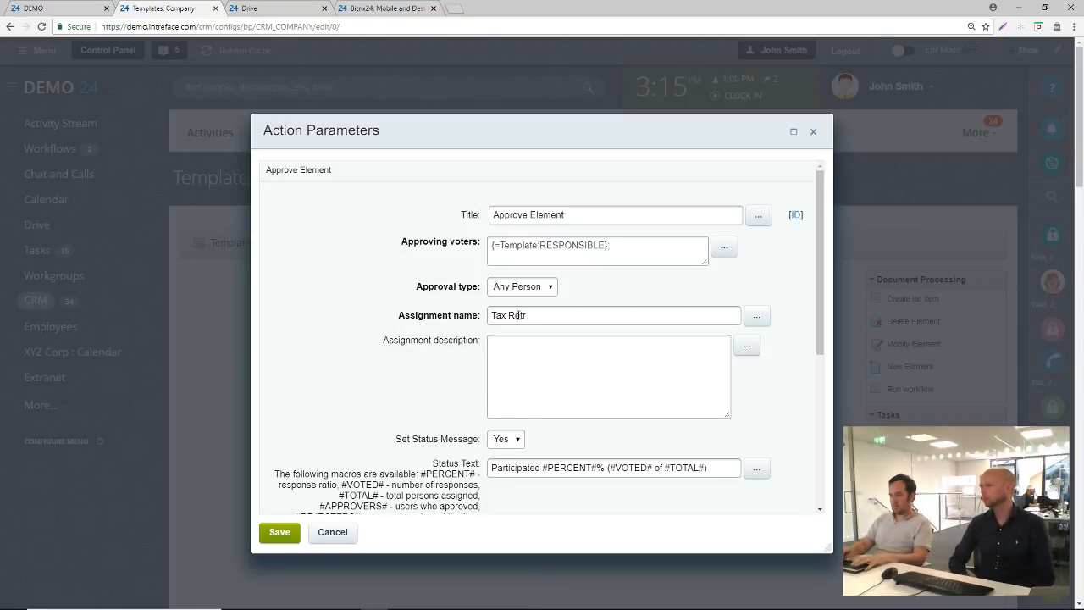
type("urn Appr")
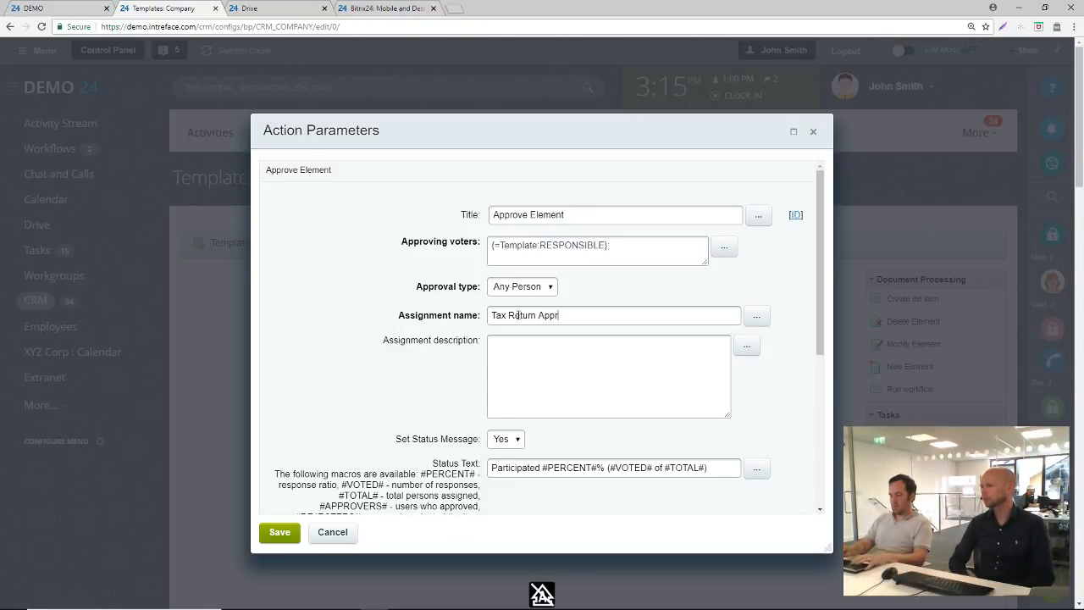
type("oval")
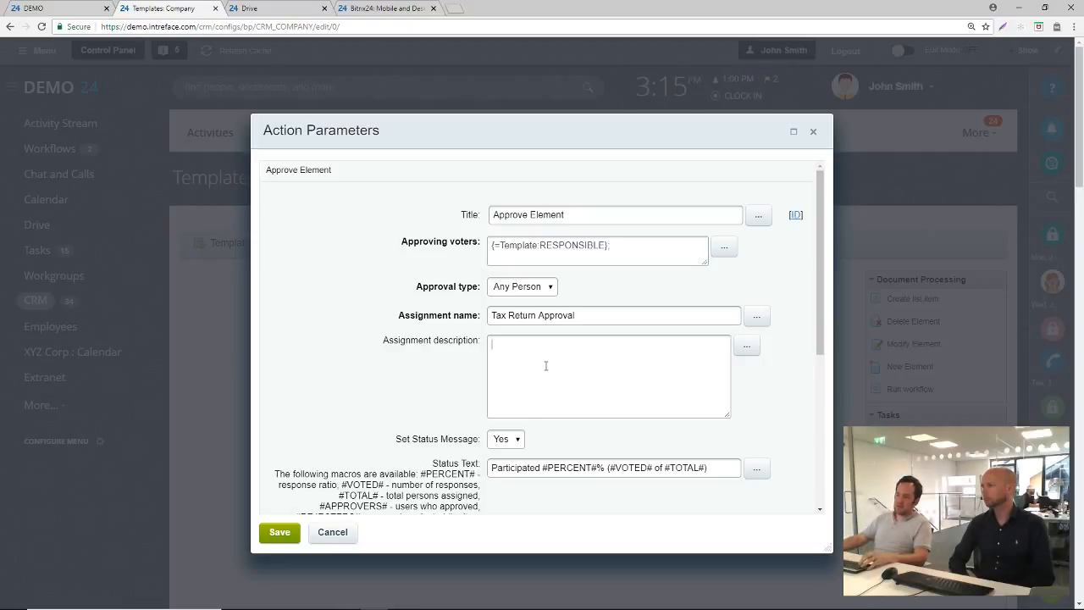
Insert the Tax Code template parameter into the assignment description, preceded by the label "Tax Code:"
left_click(746, 345)
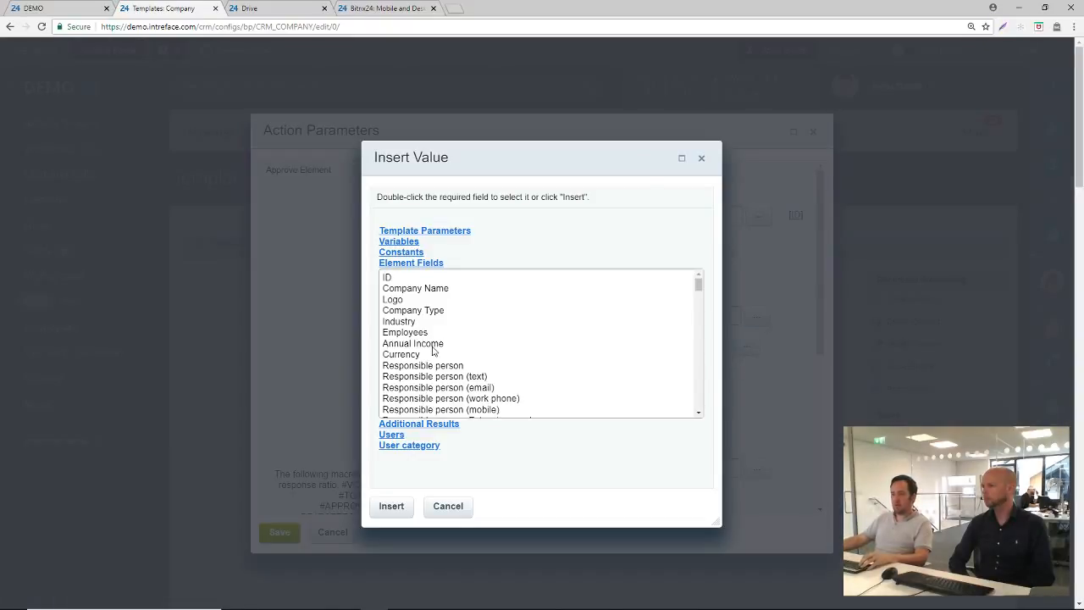
left_click(423, 231)
double_click(415, 245)
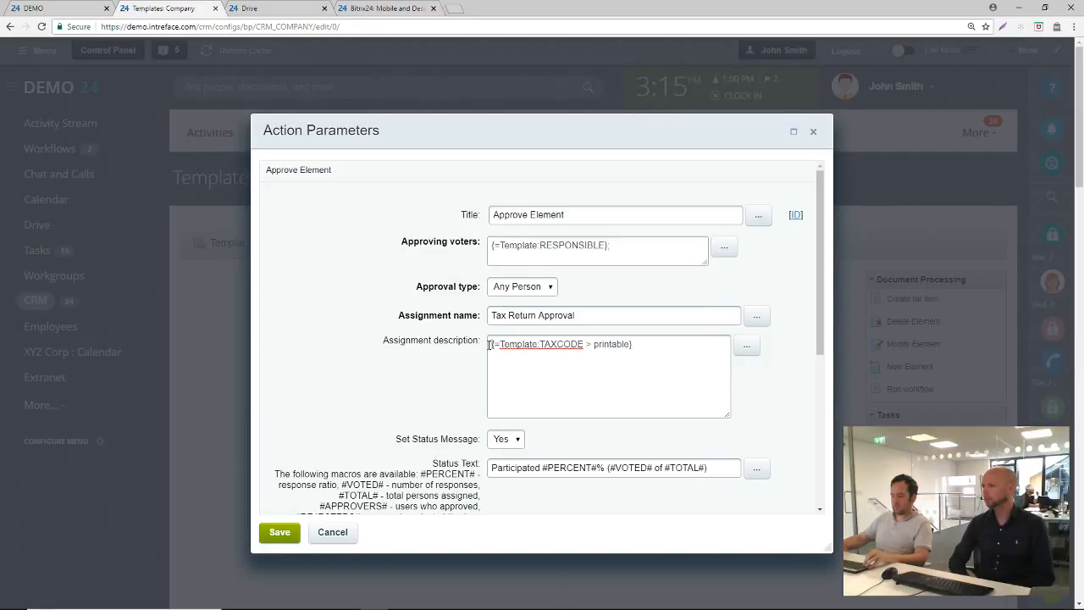
type("Tax Code")
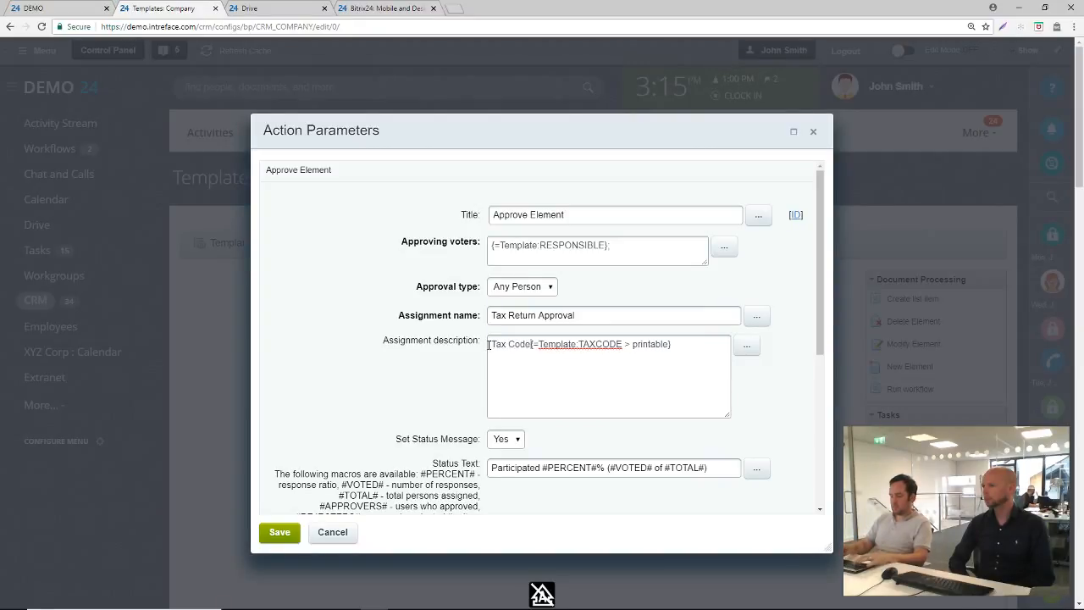
type(":")
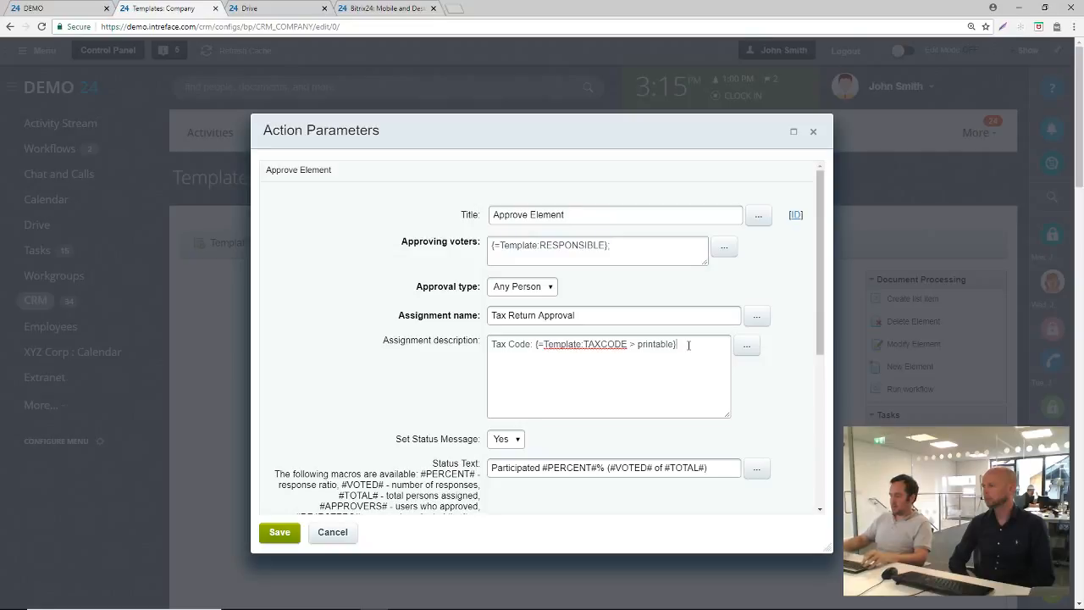
Add a second description line with the label "Form:" followed by the Tax Return Form template parameter
left_click(747, 347)
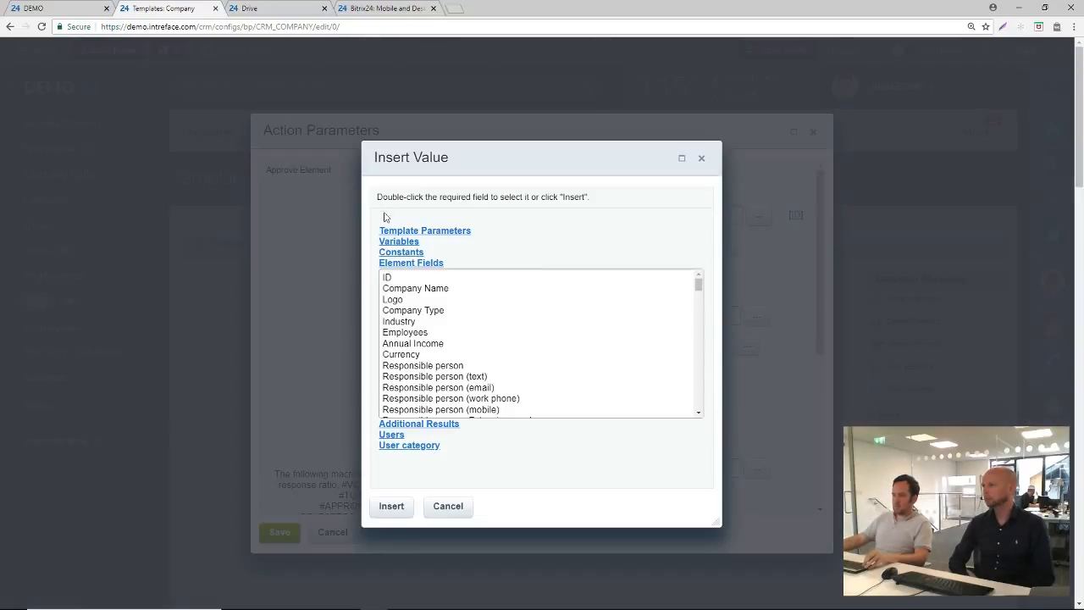
left_click(405, 231)
double_click(419, 257)
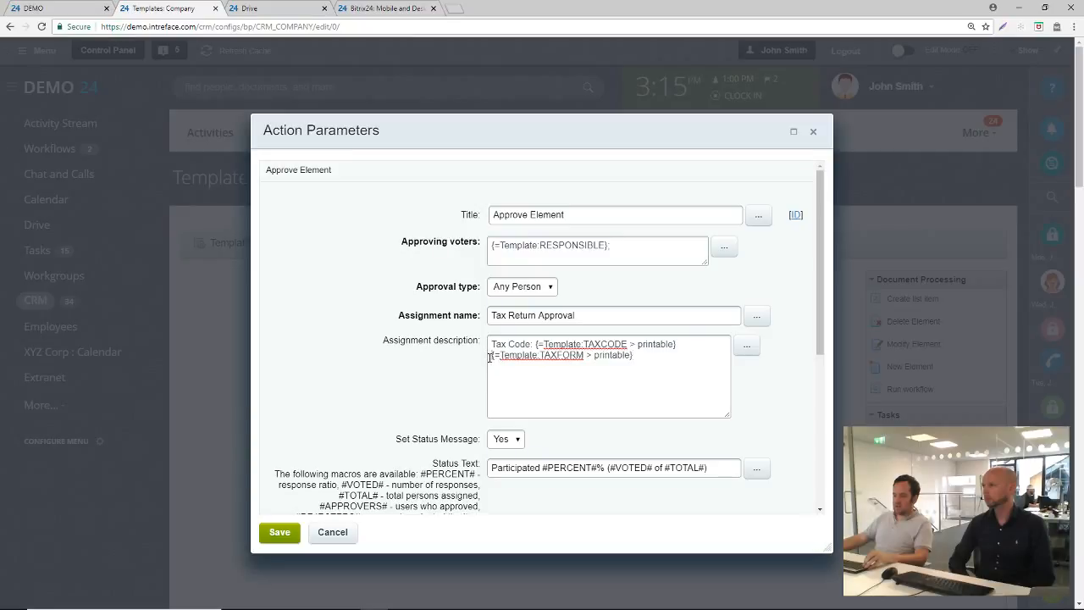
type("Form")
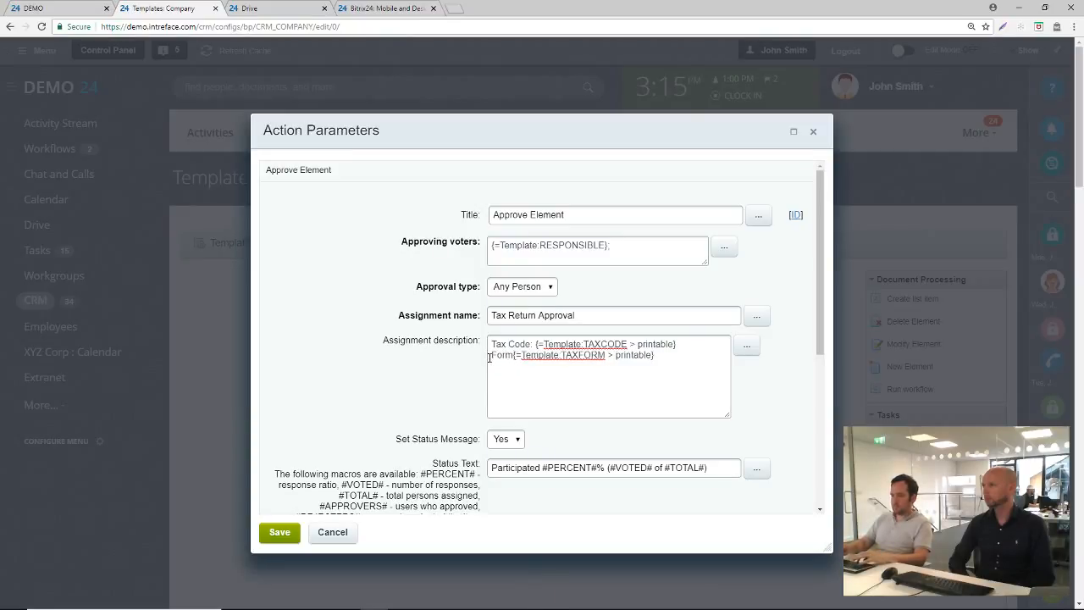
type(":")
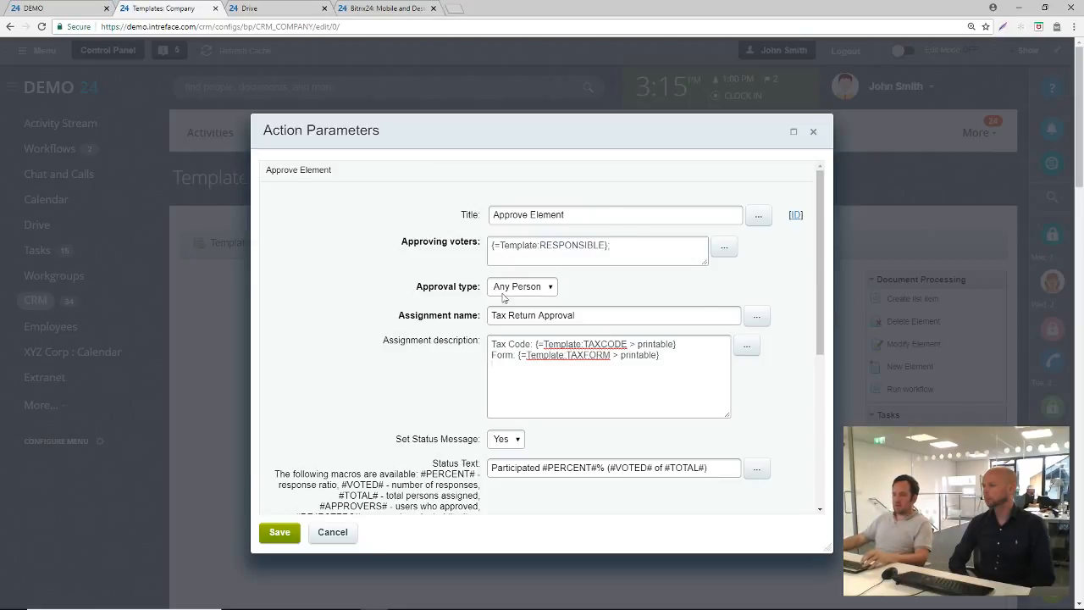
key("Return")
Look through the company fields available for the assignment description and save the Approve Element action's parameters
scroll(519, 419, "down", 1)
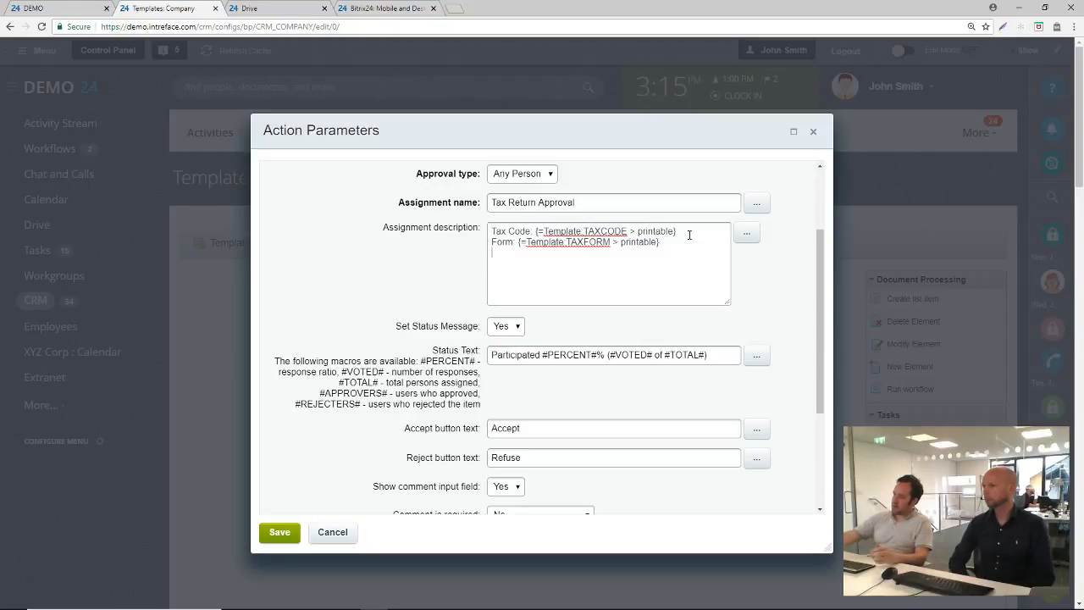
left_click(745, 234)
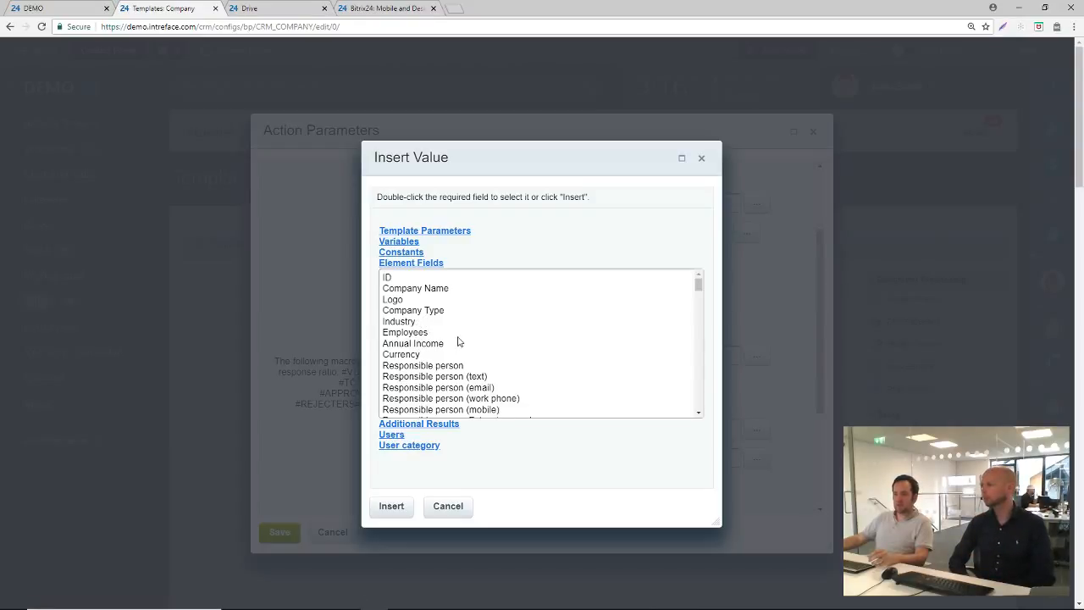
scroll(458, 339, "down", 5)
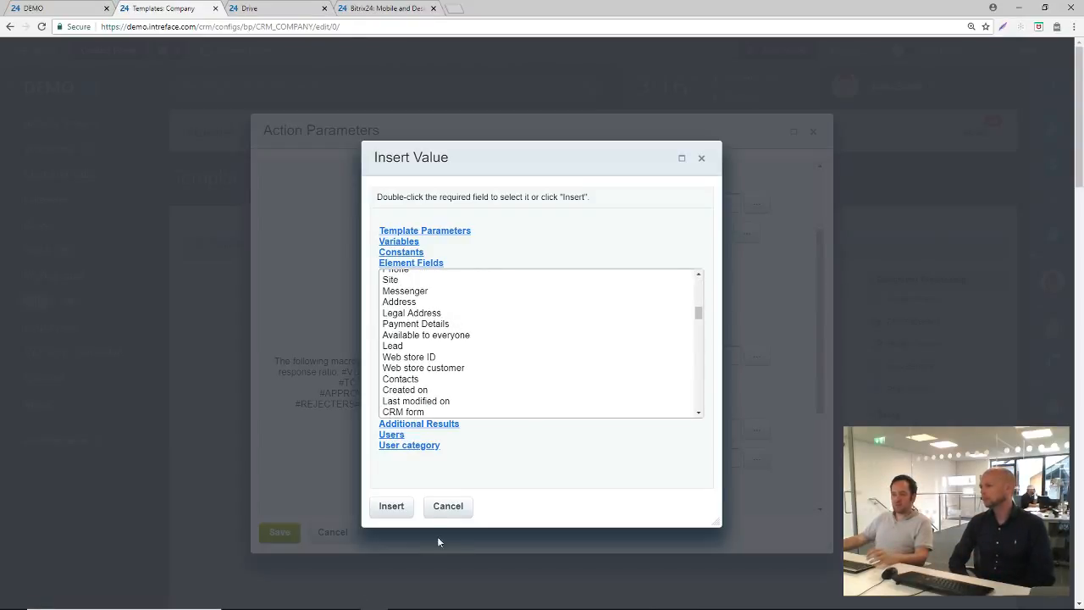
left_click(449, 515)
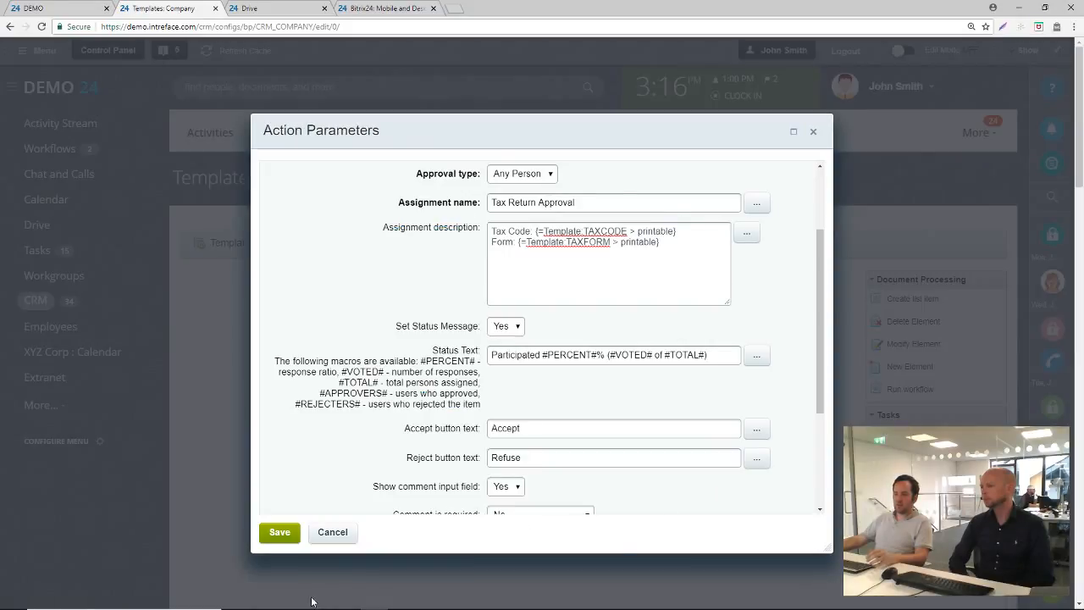
left_click(286, 534)
scroll(544, 297, "down", 2)
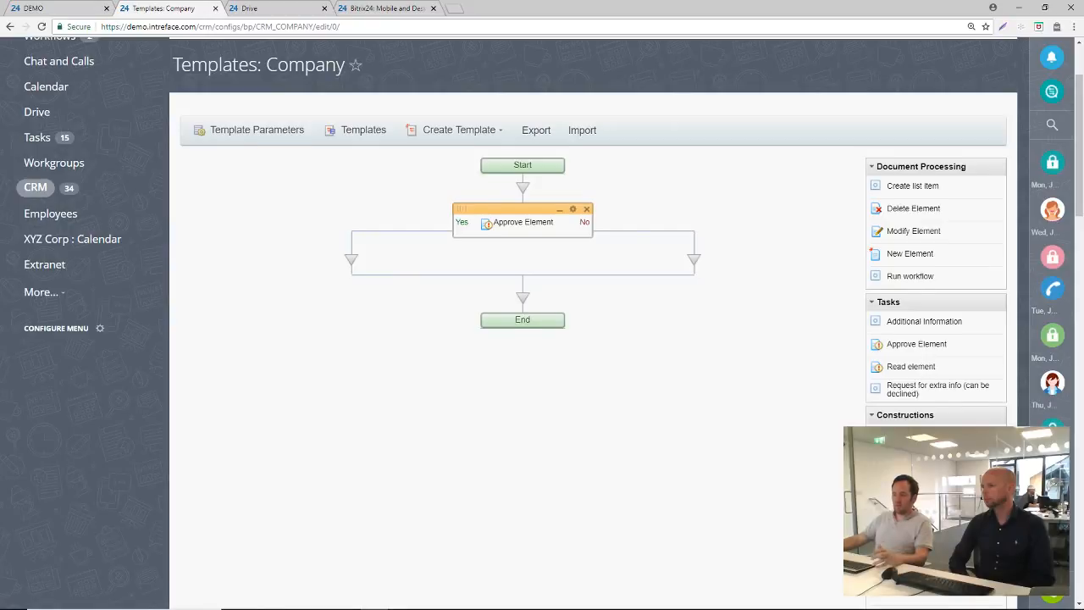
scroll(542, 322, "down", 3)
left_click_drag(913, 435, 350, 218)
scroll(401, 79, "up", 2)
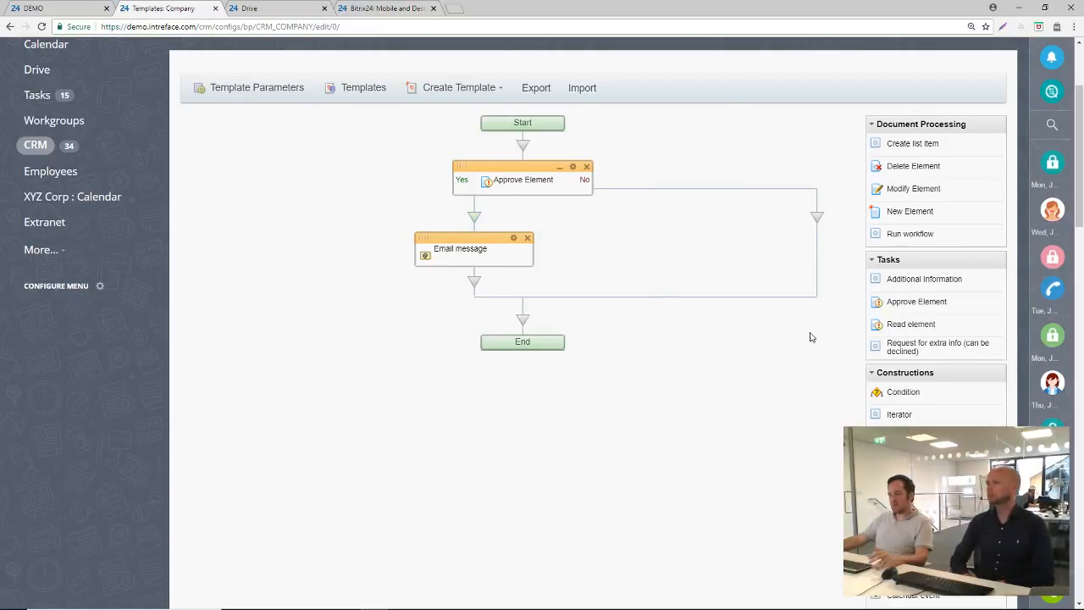
scroll(822, 347, "down", 3)
scroll(833, 354, "up", 1)
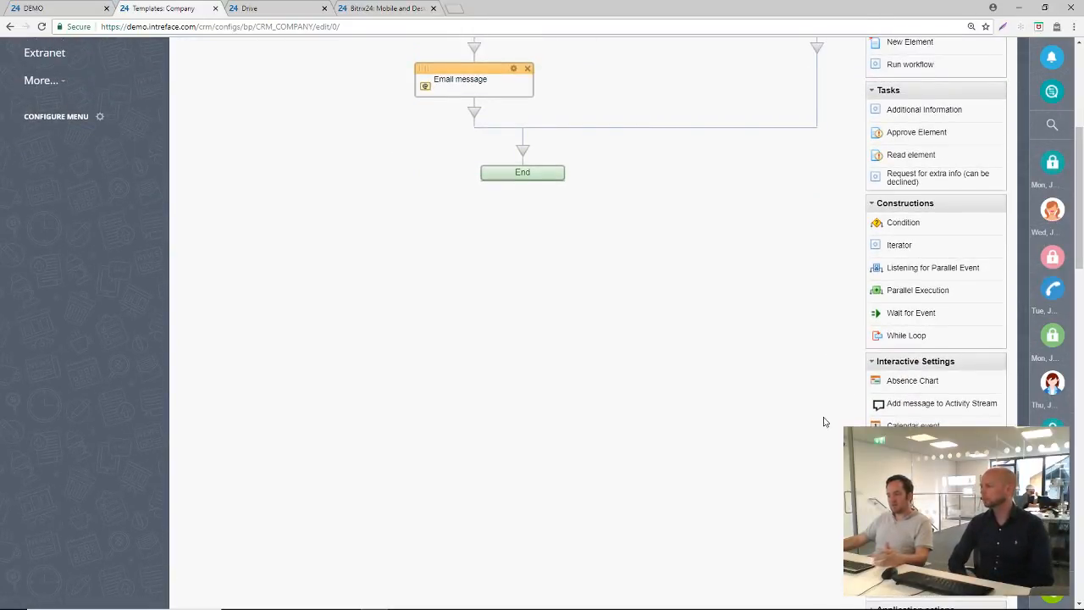
left_click(528, 68)
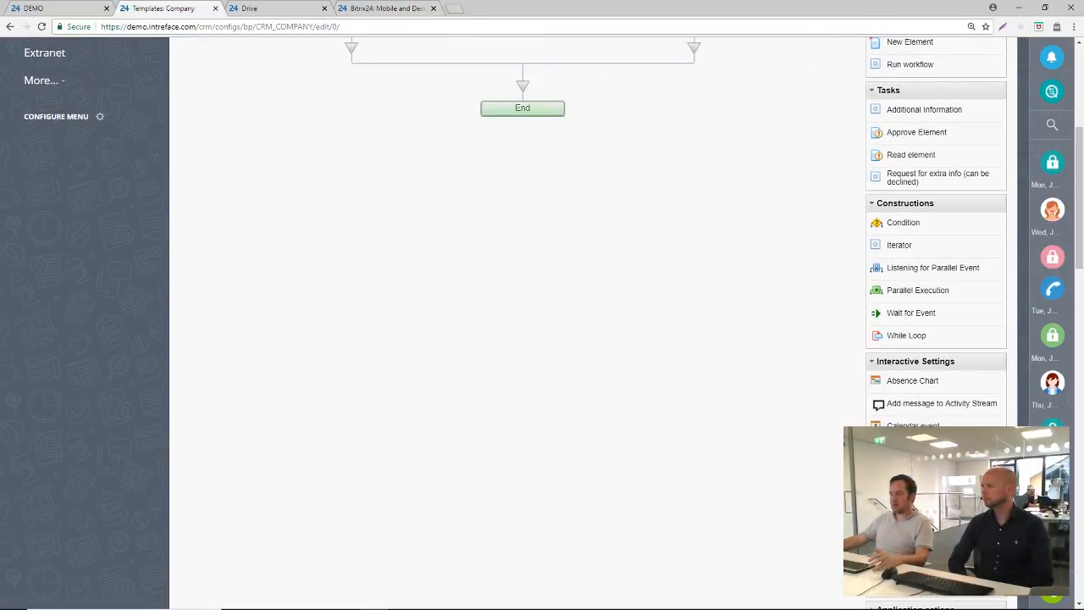
Add a User notification action to the Yes branch of the Approve Element action
scroll(915, 504, "down", 1)
left_click_drag(915, 504, 351, 121)
scroll(501, 211, "up", 1)
scroll(415, 110, "up", 1)
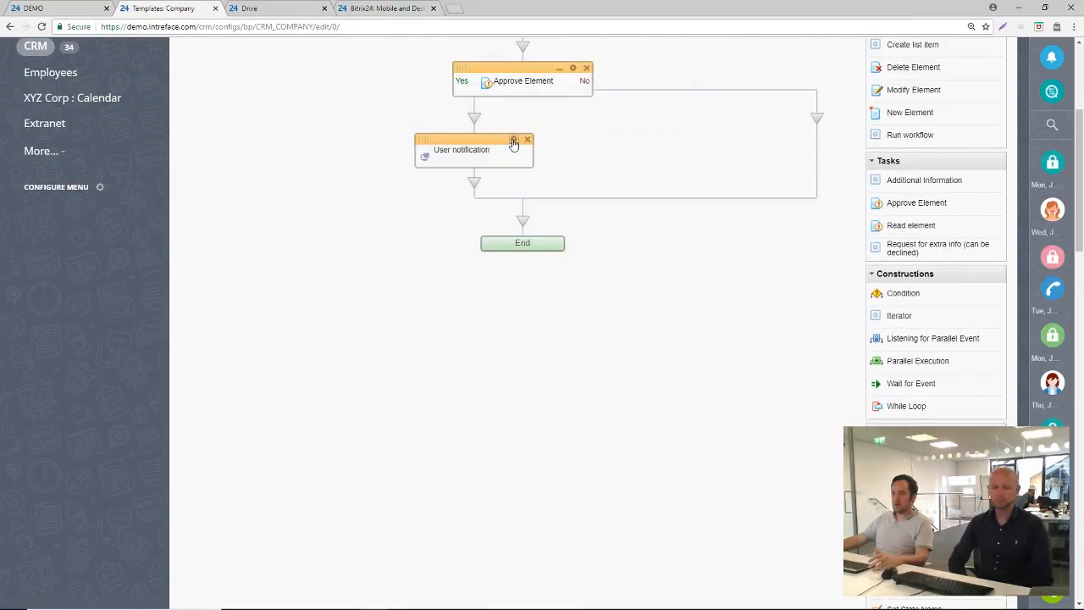
Set the user notification's sender to the account's own user and enter "Tax Return Approved" as the recipient
left_click(513, 141)
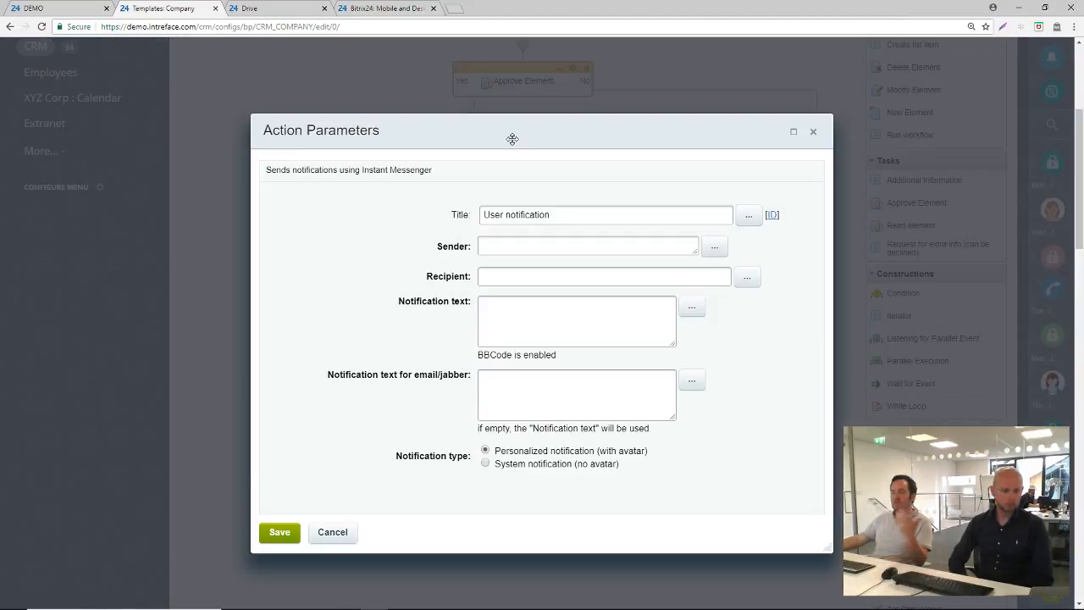
left_click(714, 246)
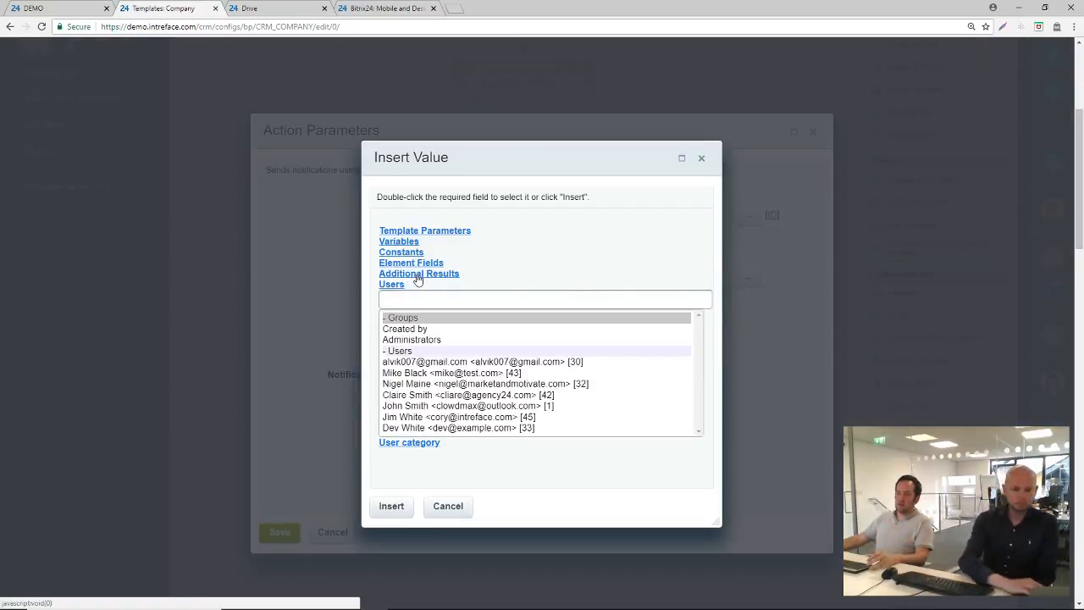
double_click(438, 406)
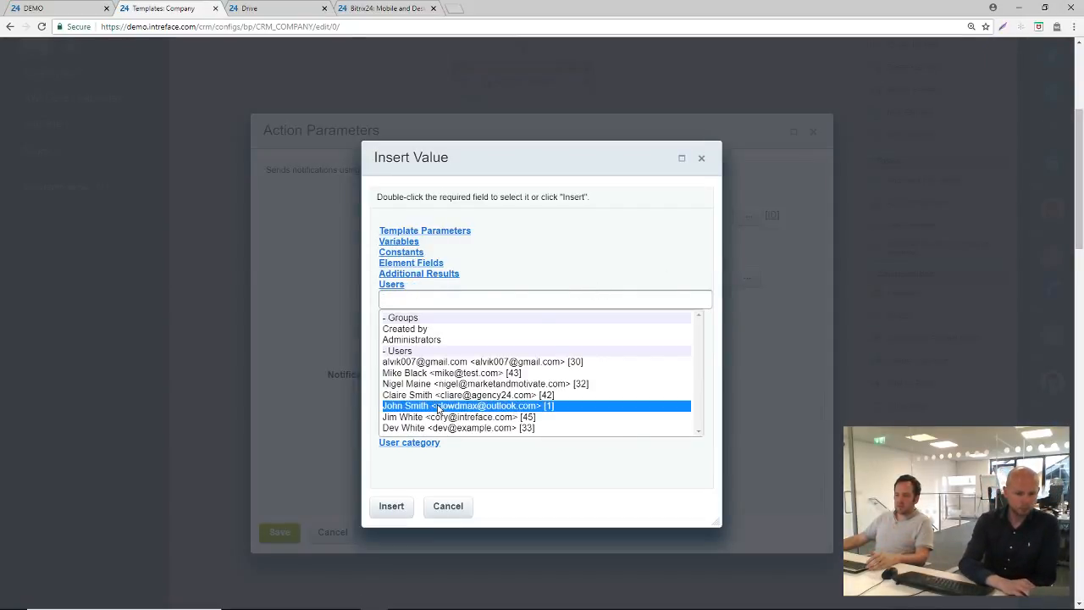
left_click(548, 277)
type("T")
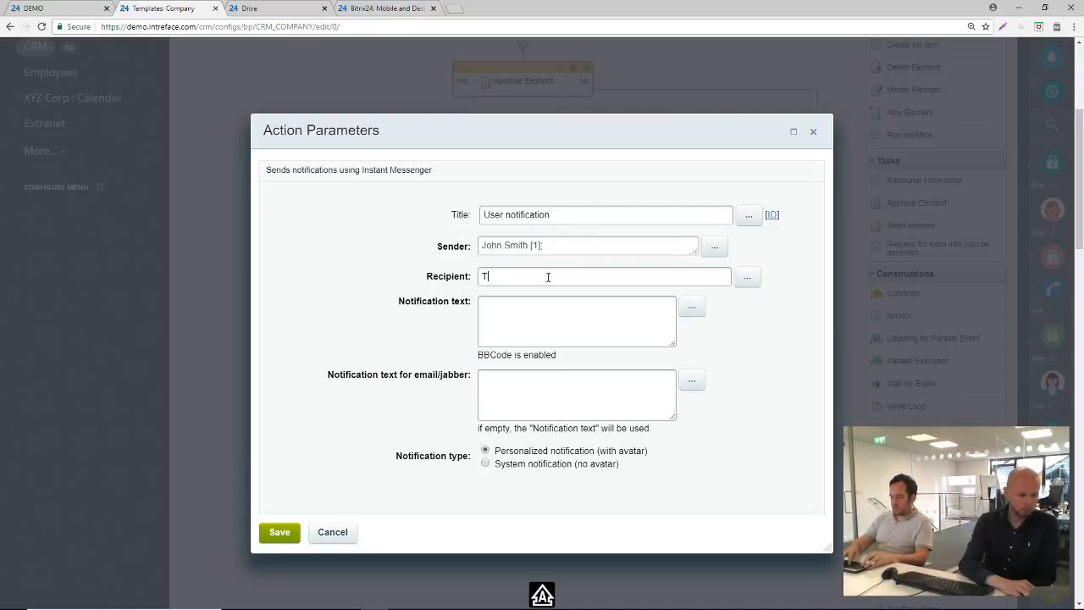
type("ax Refurn Approved")
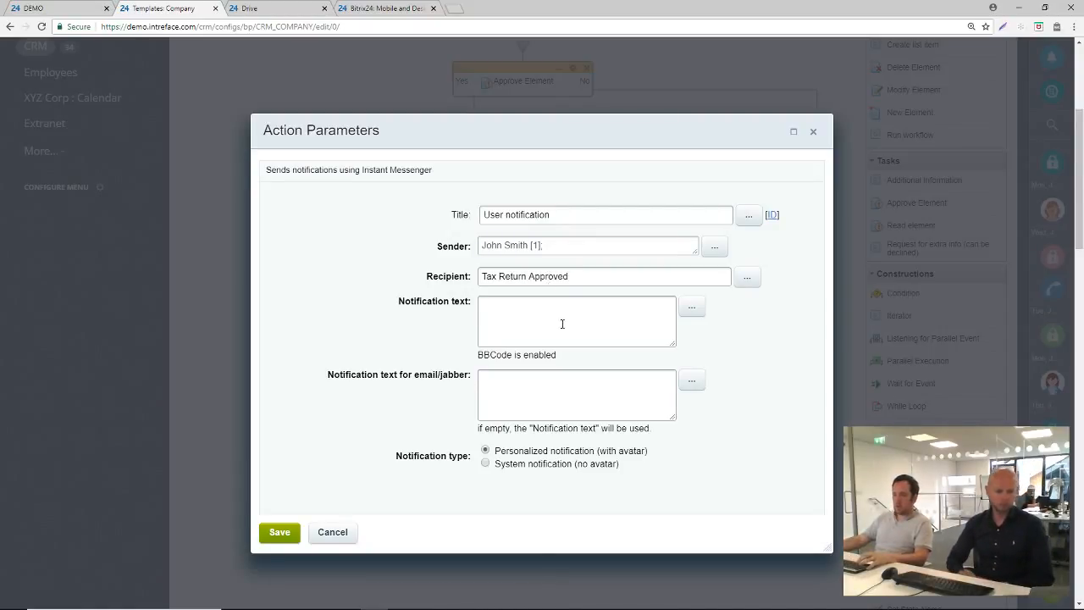
Enter "APPROVED" as the notification text of the user notification
left_click(560, 307)
type("APP")
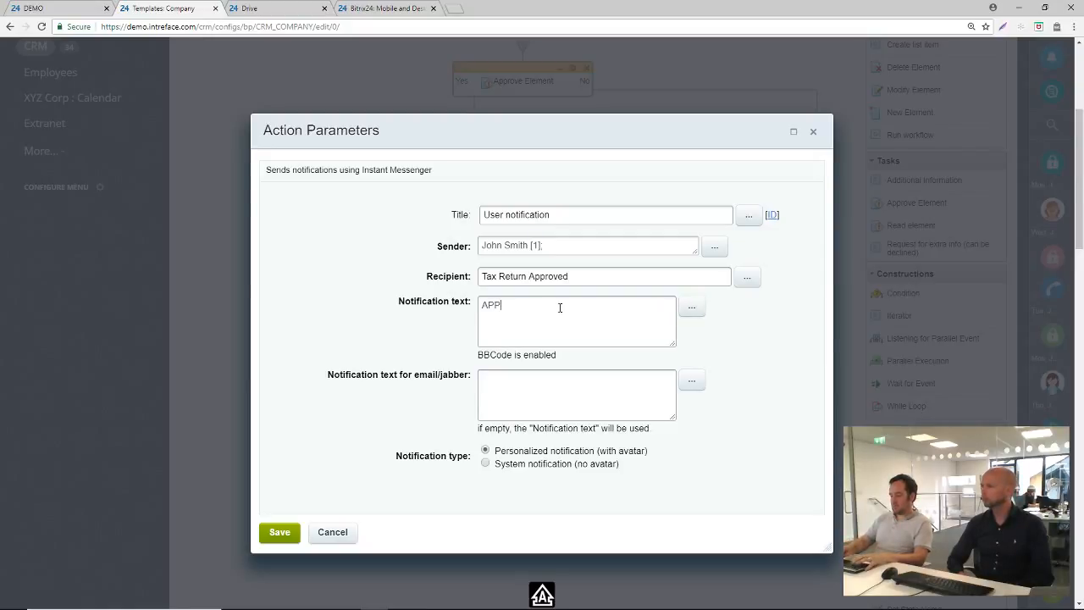
type("ROVED!")
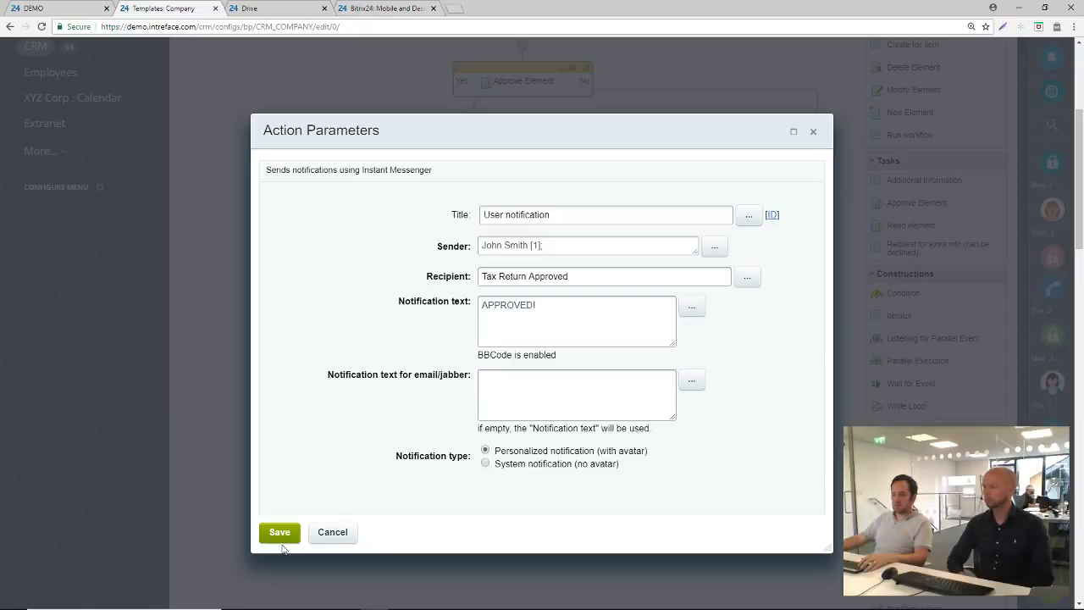
Replace the user notification's recipient with the account's own user and save the action's parameters
left_click(282, 534)
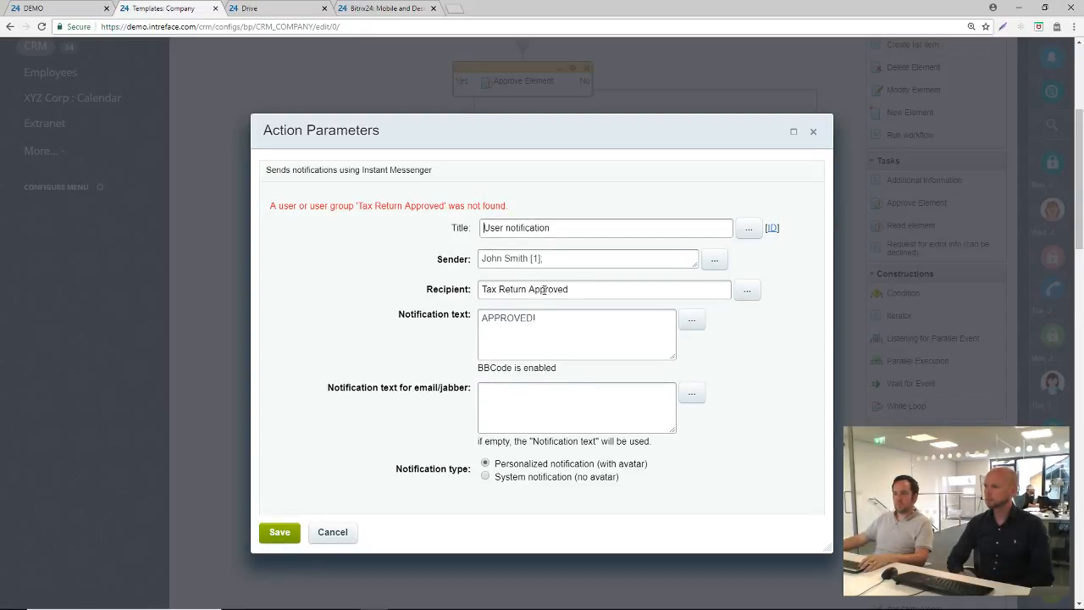
triple_click(599, 290)
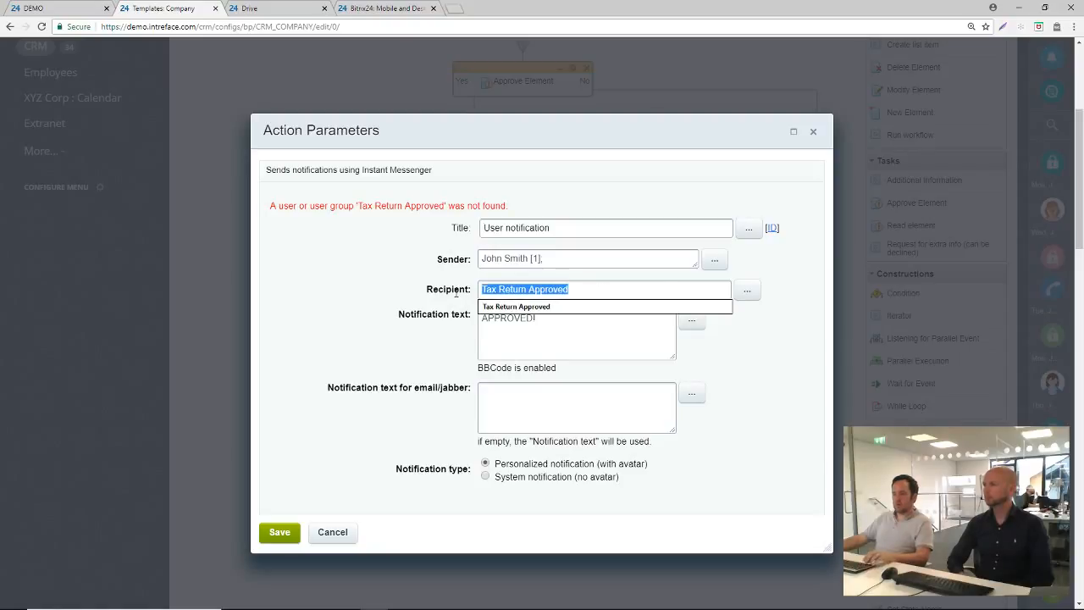
key("BackSpace")
left_click(746, 292)
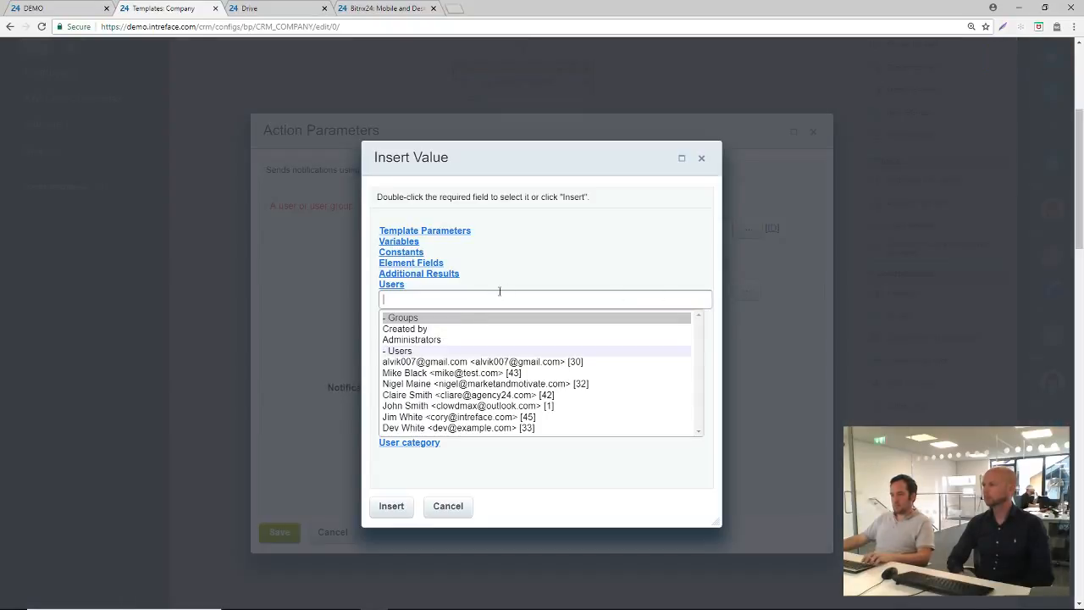
double_click(417, 406)
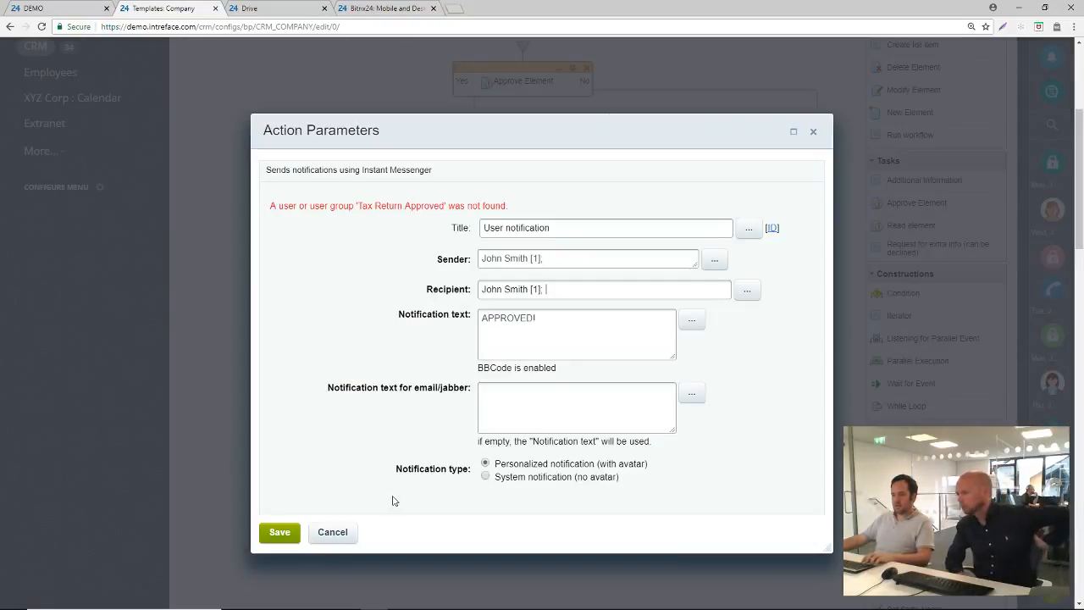
left_click(281, 532)
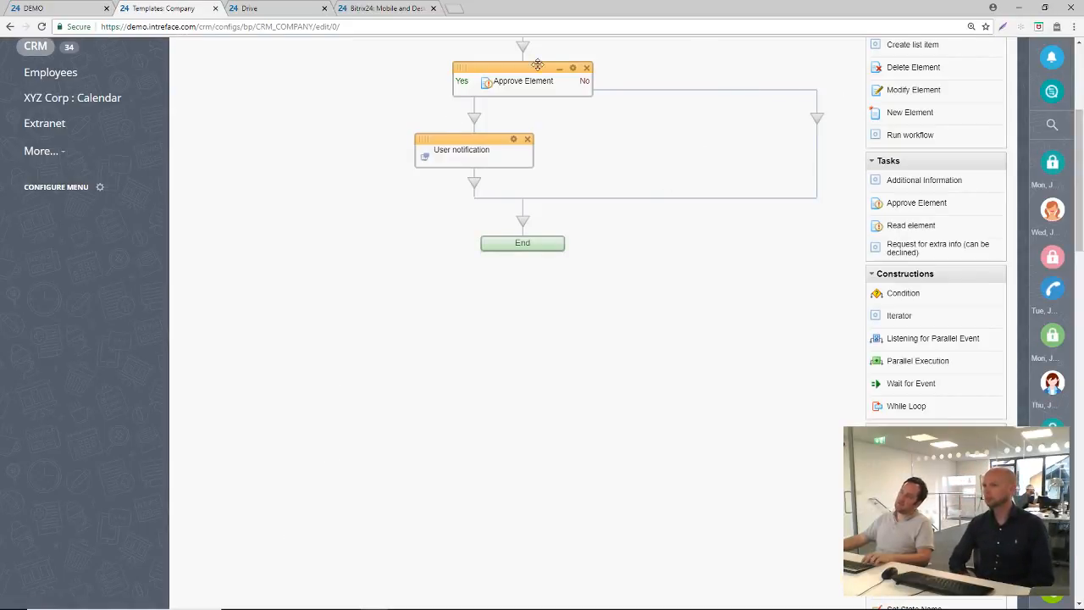
Save the Tax Return business process template for companies
scroll(460, 387, "down", 15)
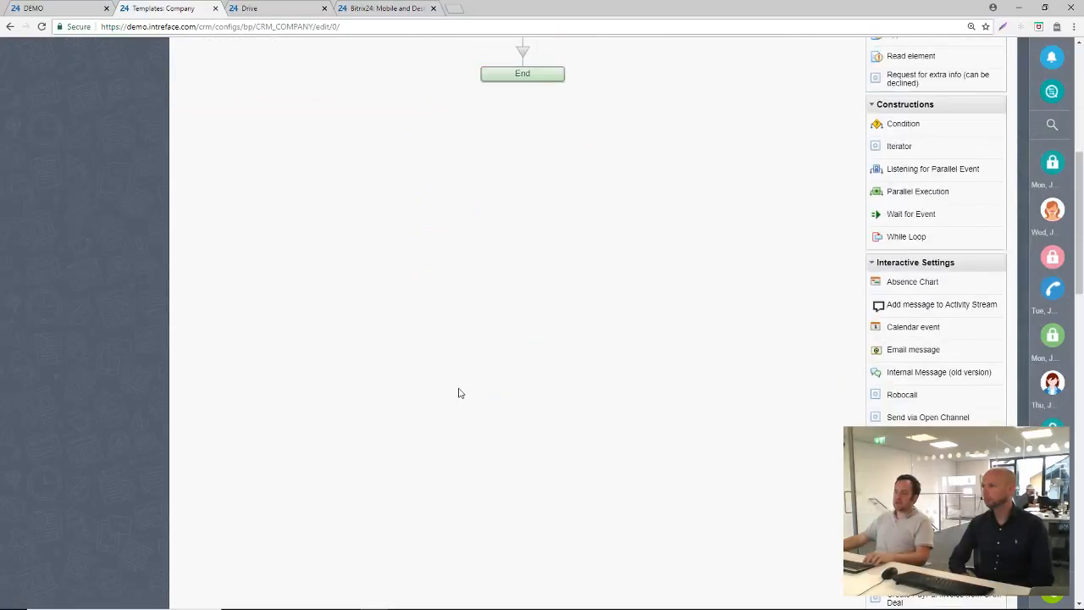
scroll(261, 553, "down", 5)
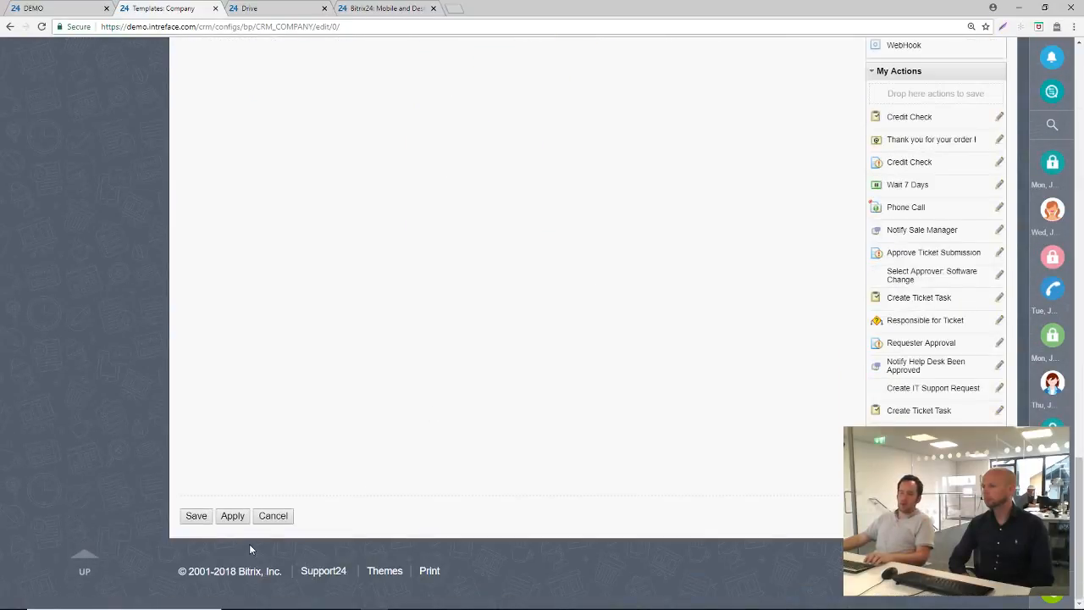
left_click(197, 517)
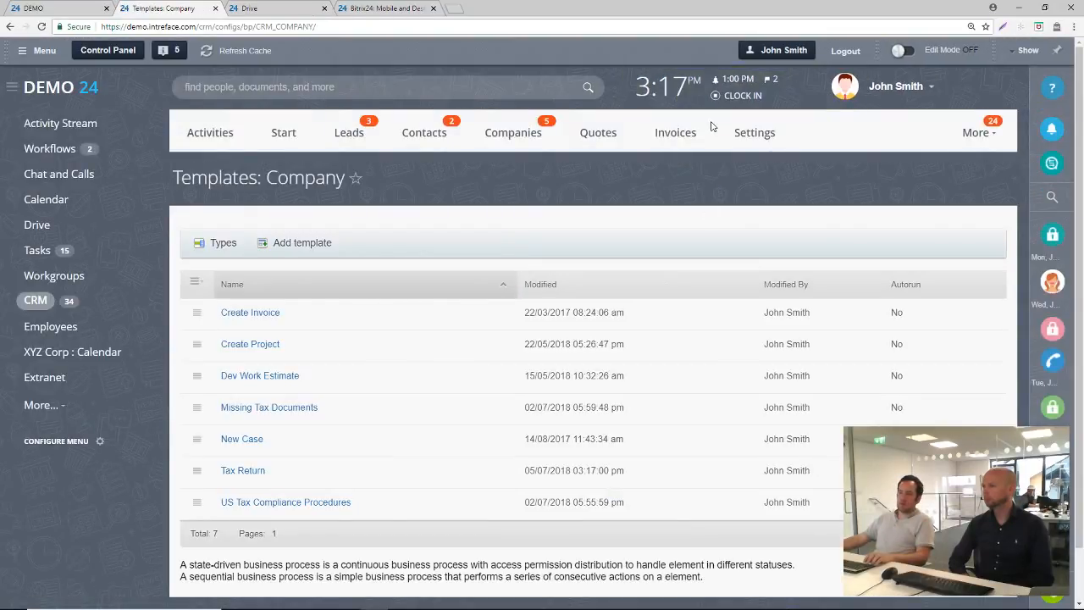
Open the Bread Limited company record and bring up the run form of its Tax Return workflow
left_click(510, 136)
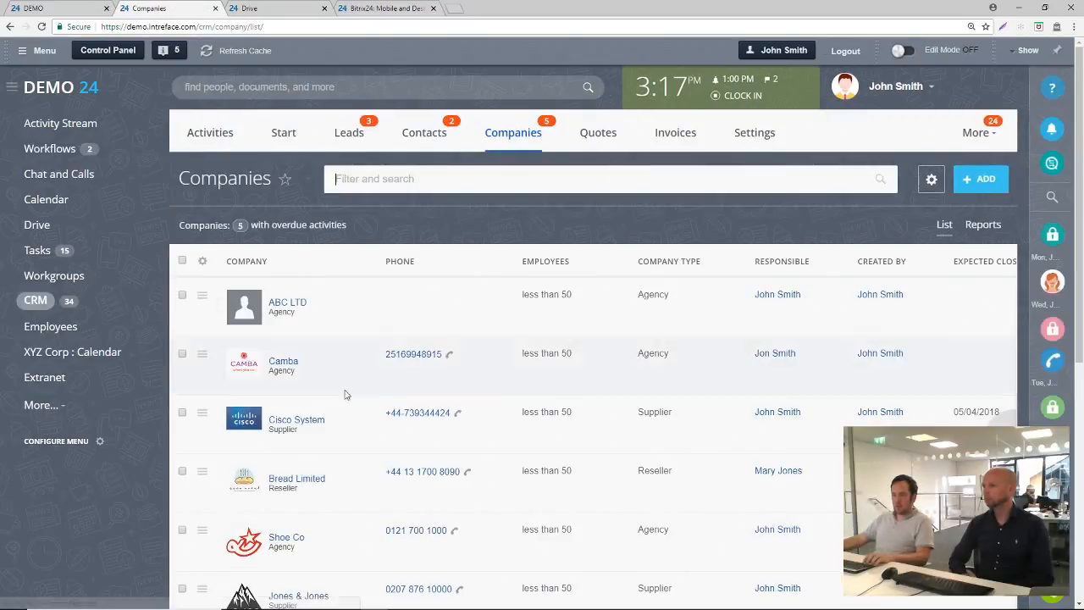
left_click(308, 481)
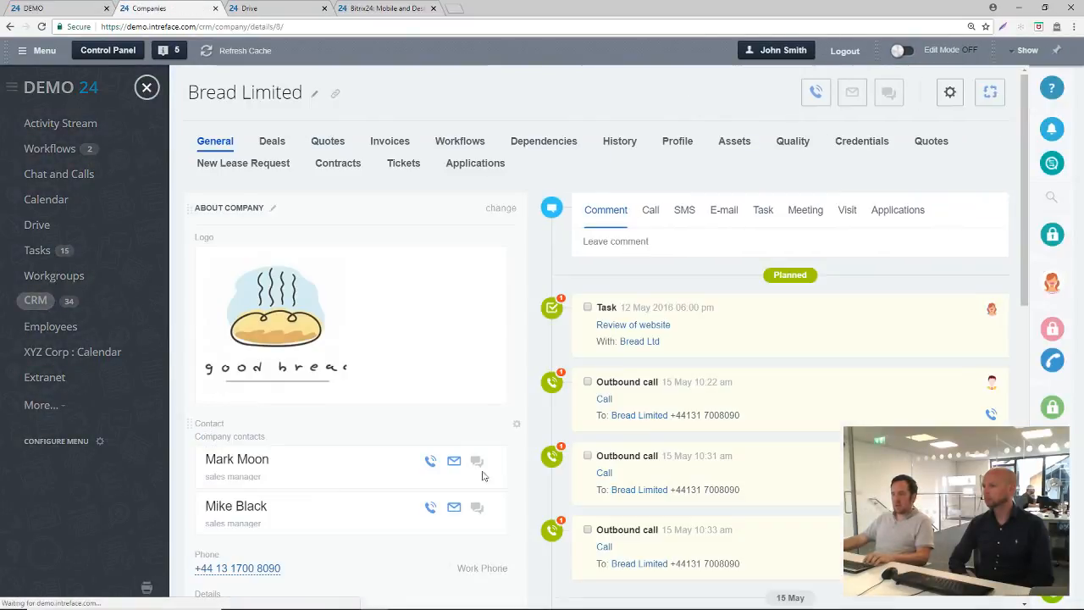
left_click(997, 103)
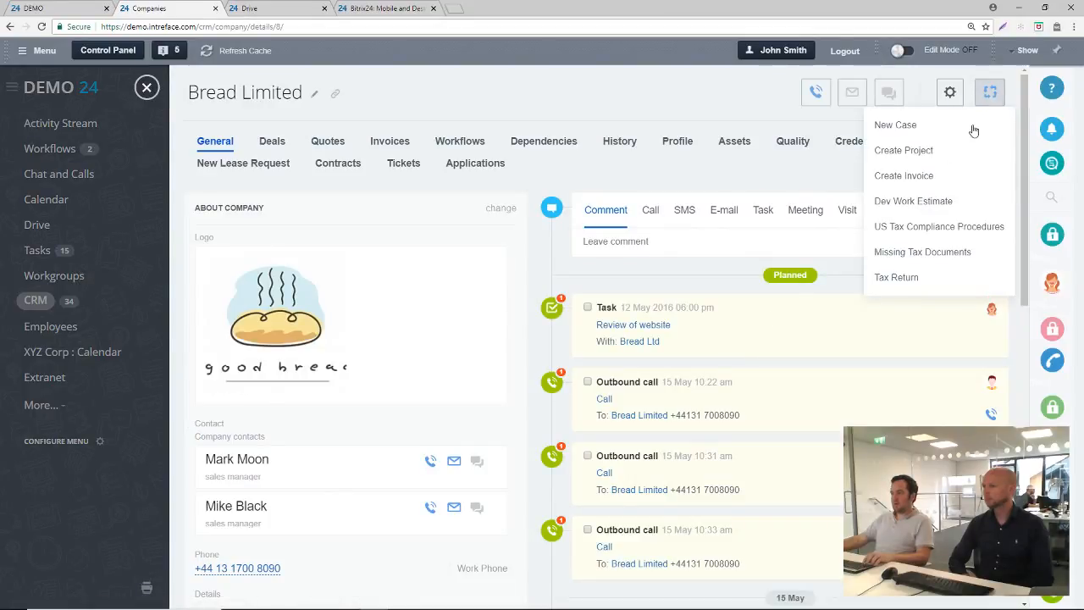
left_click(896, 278)
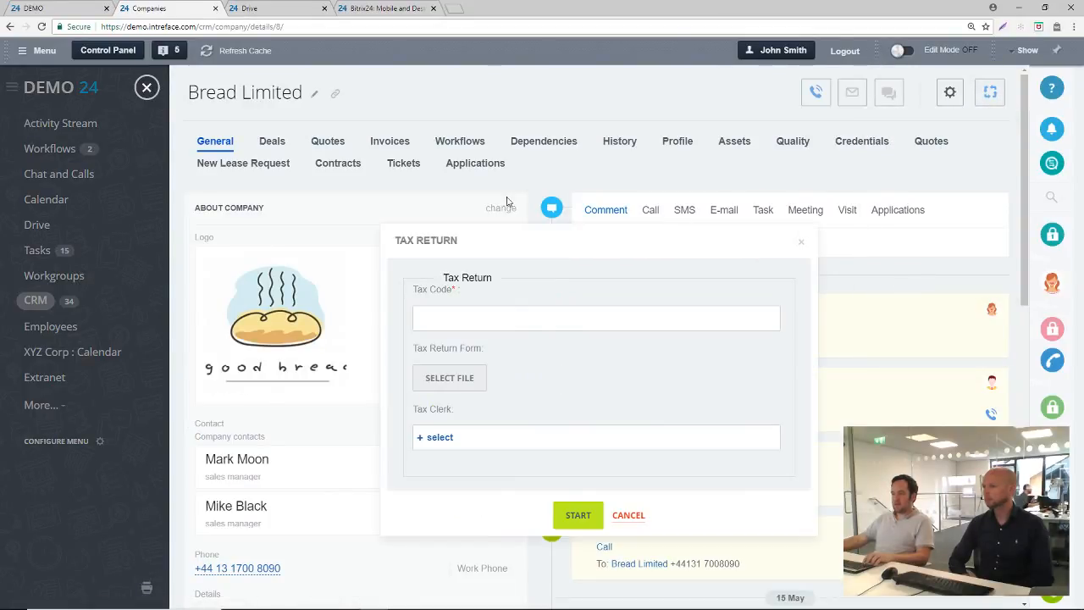
Enter a tax code and attach Employee-Resume.docx as the Tax Return Form
left_click(444, 317)
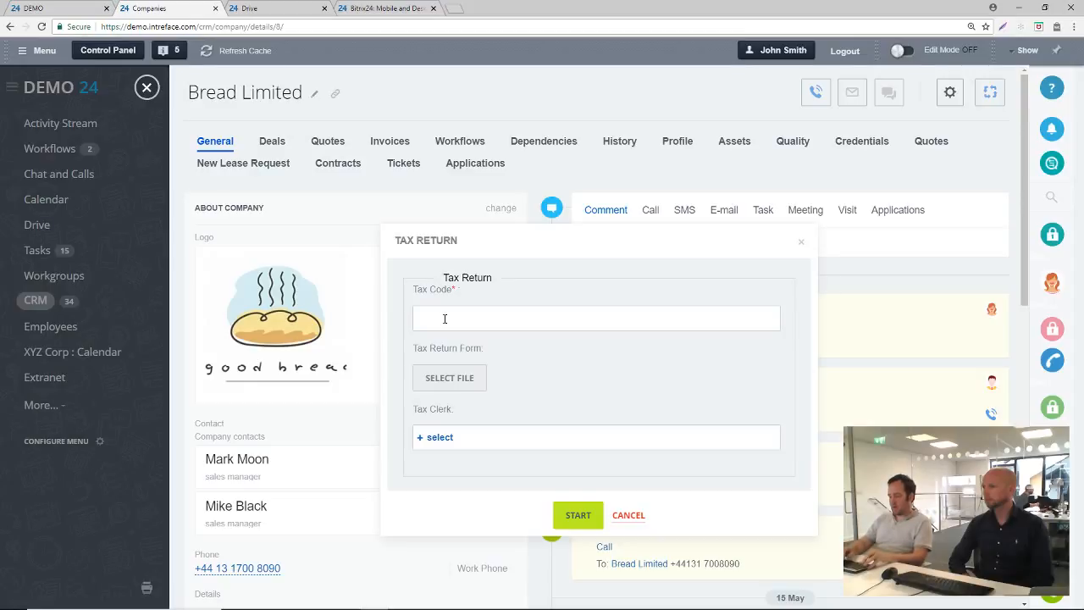
type("6363636")
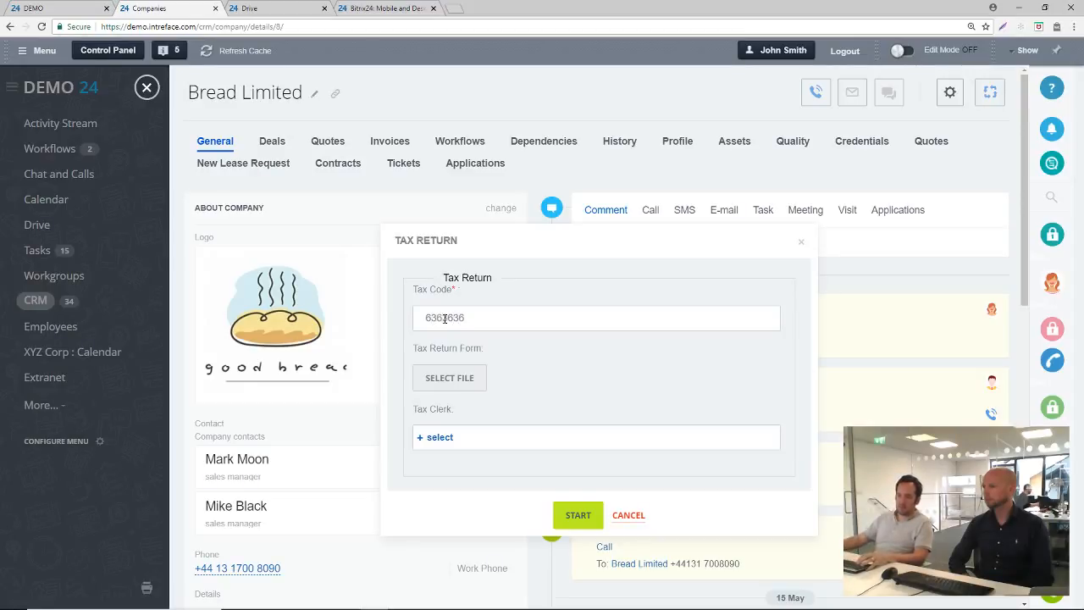
left_click(446, 382)
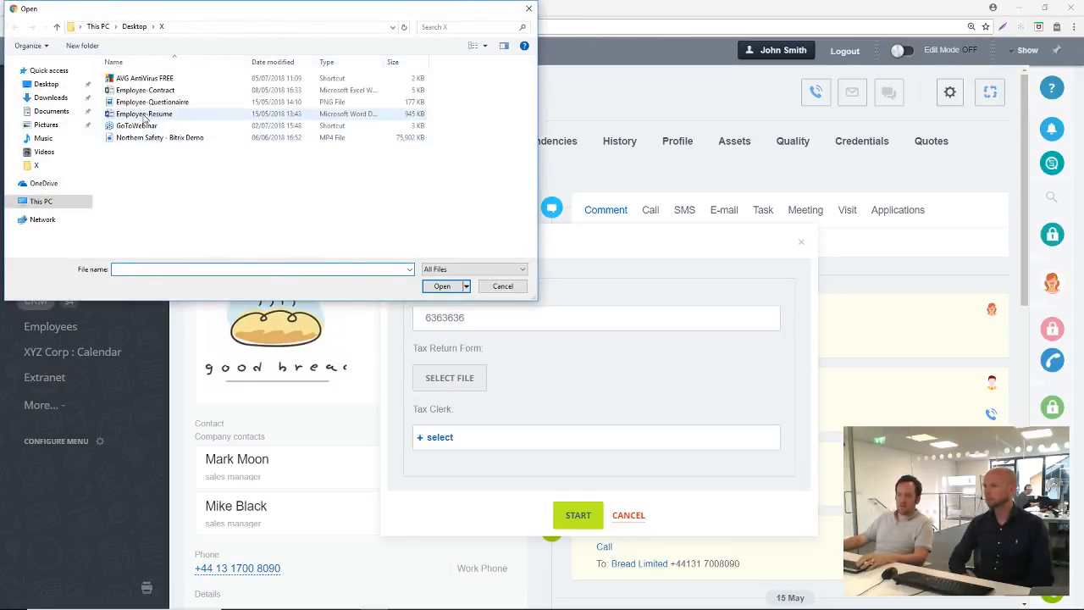
left_click(144, 113)
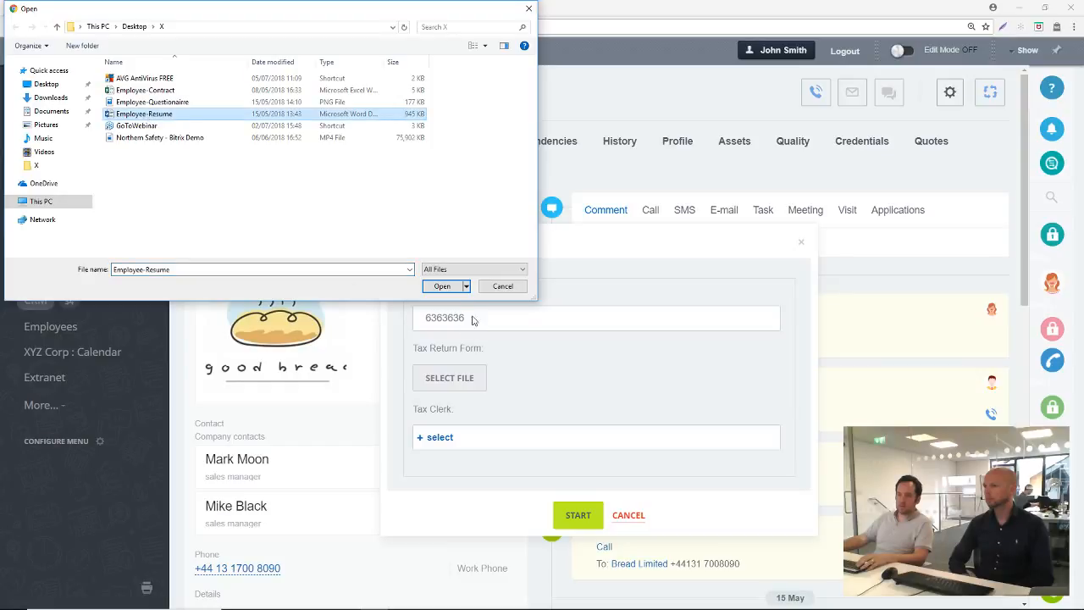
left_click(440, 288)
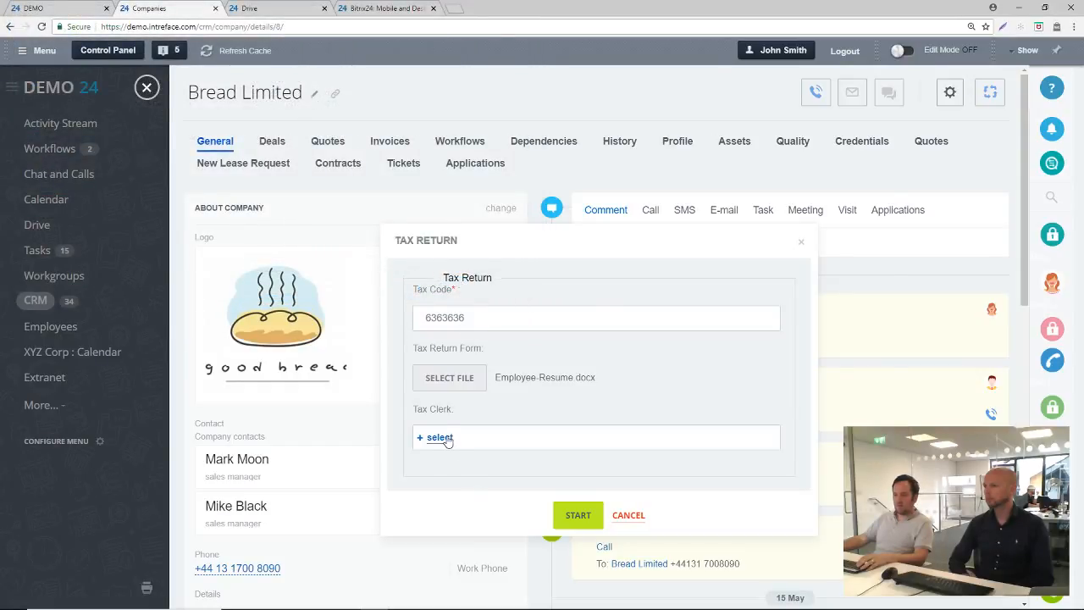
Assign the account's own user as Tax Clerk, start the Tax Return workflow and check the company's timeline
left_click(447, 439)
left_click(627, 265)
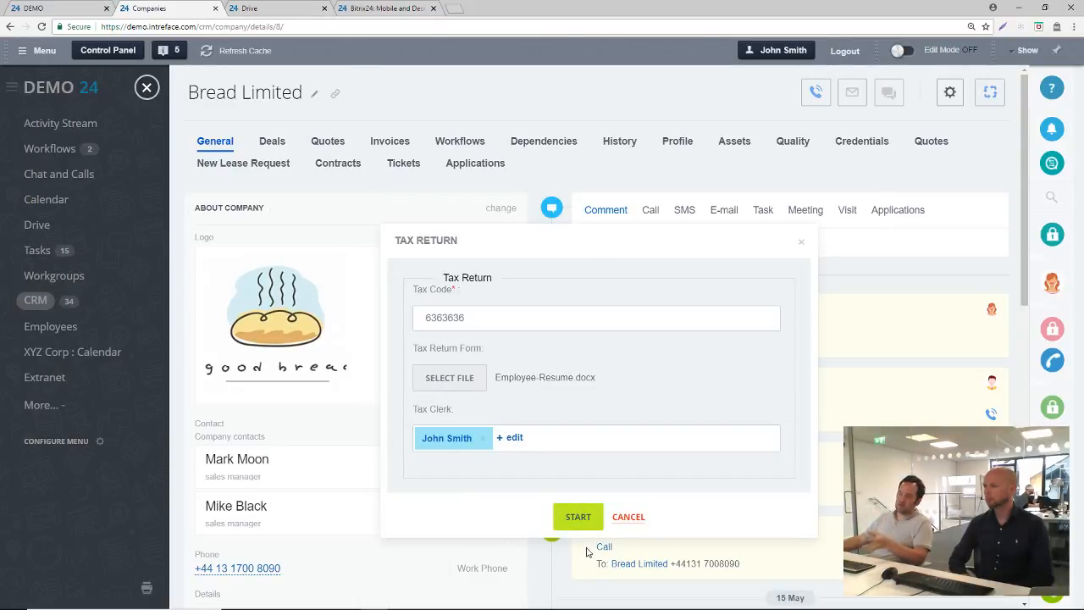
left_click(576, 516)
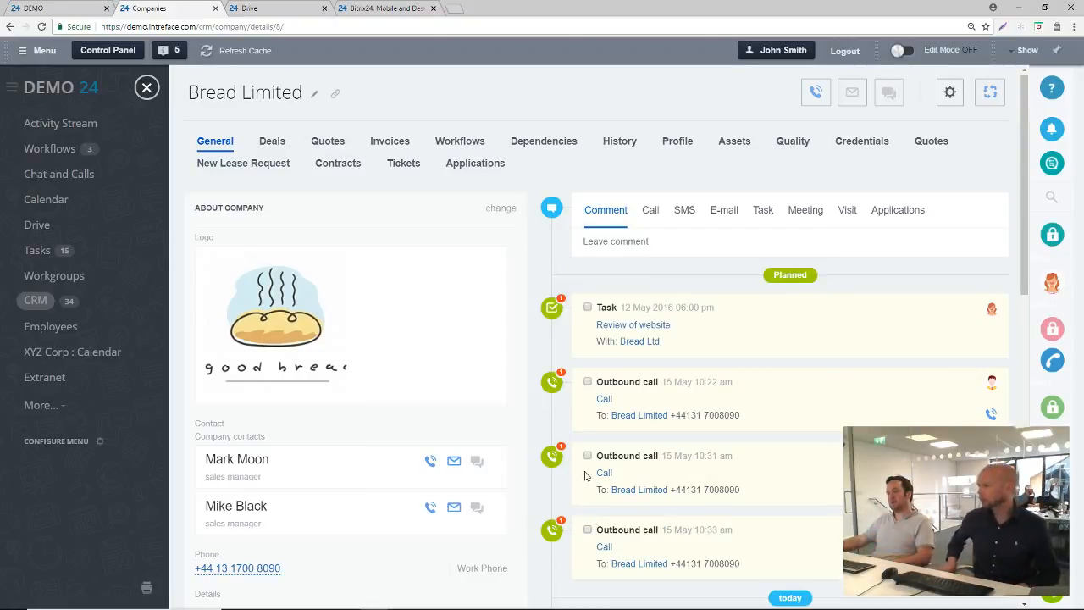
scroll(584, 471, "down", 4)
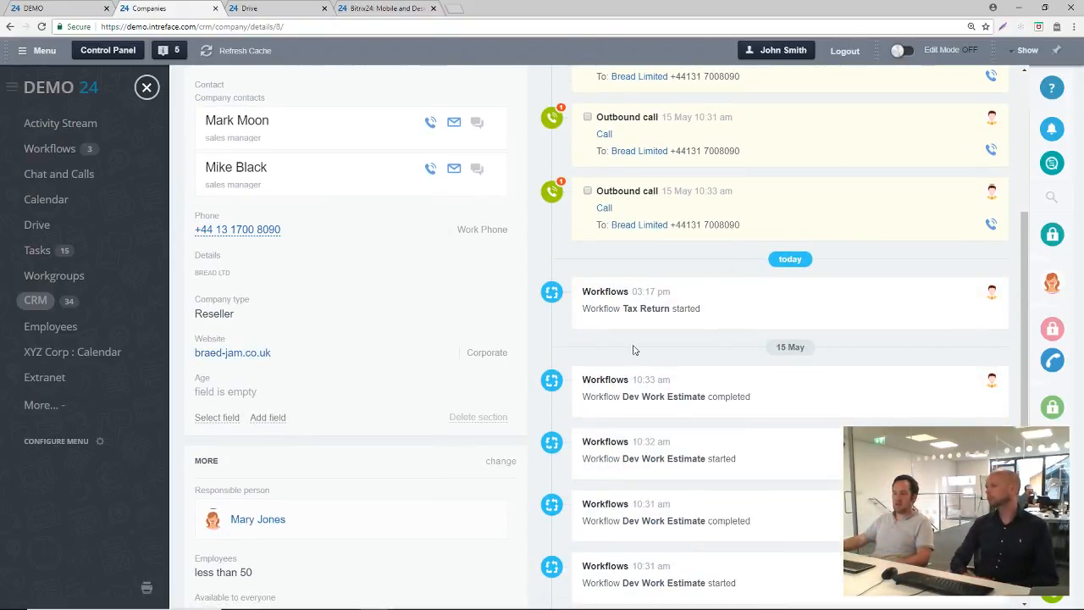
scroll(656, 314, "up", 4)
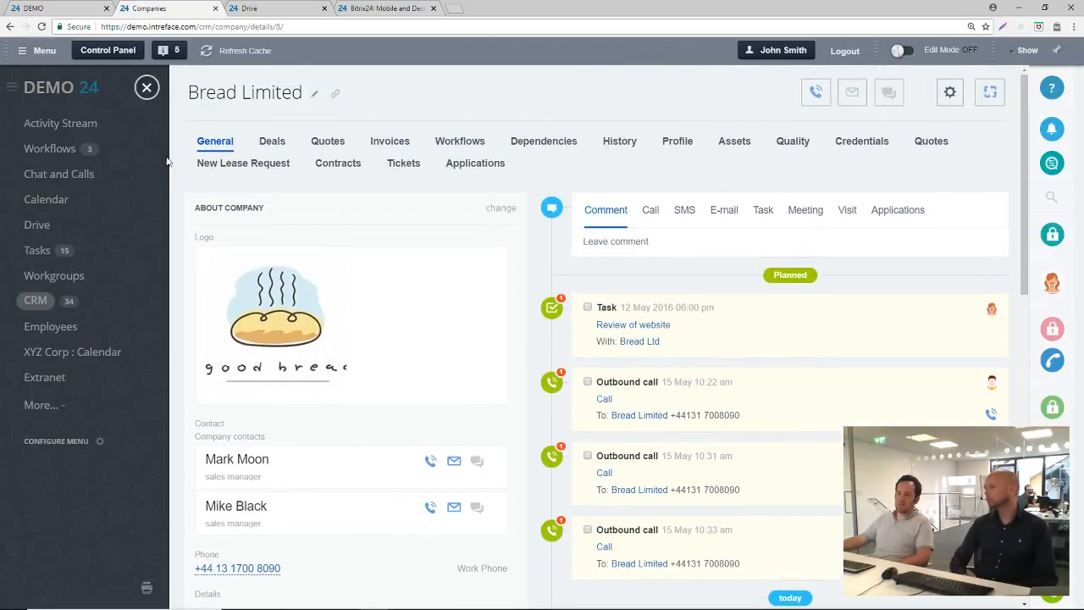
Accept the Tax Return Approval assignment for Bread Limited among the workflow tasks and check the notifications for the approval message
left_click(146, 88)
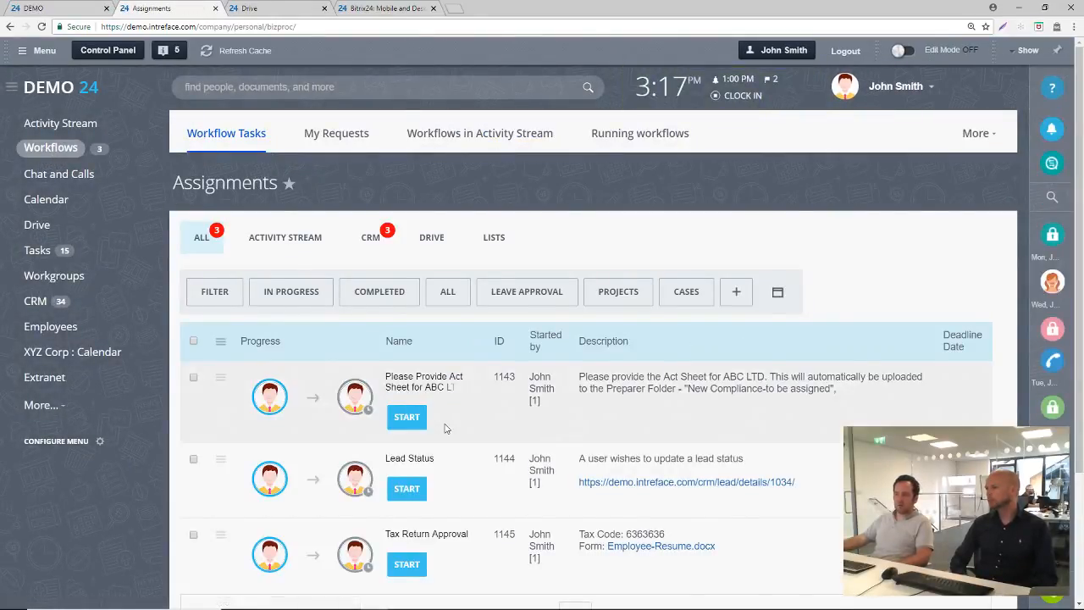
scroll(446, 427, "down", 2)
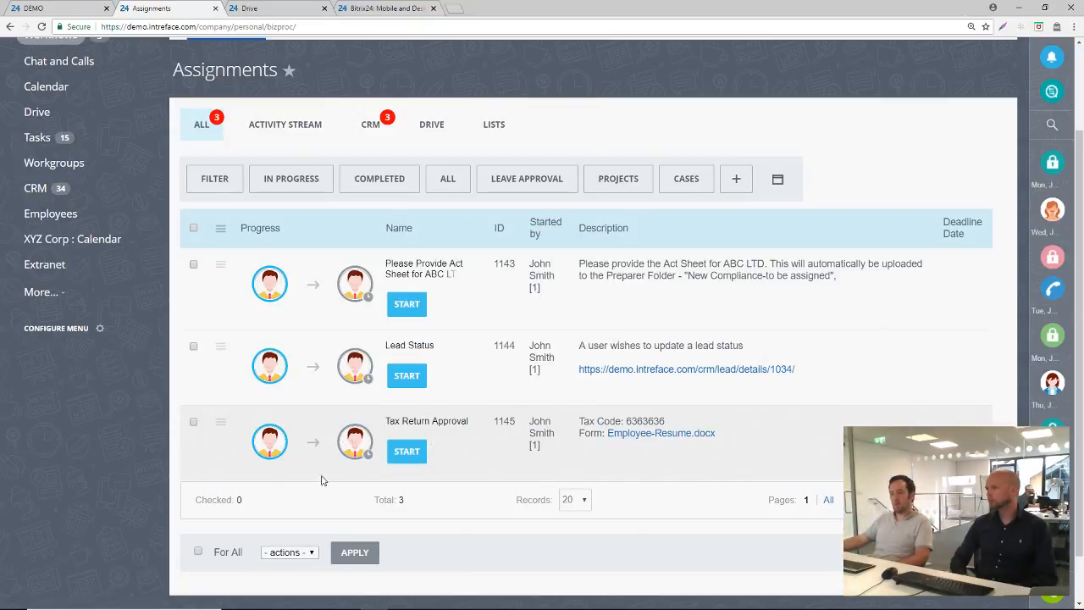
left_click(404, 452)
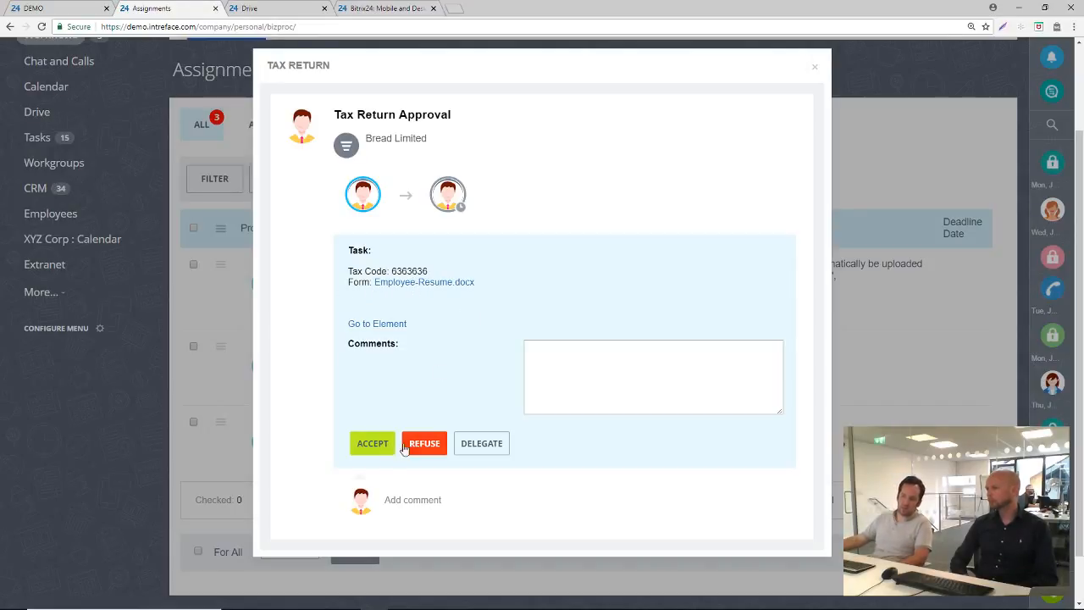
left_click(378, 450)
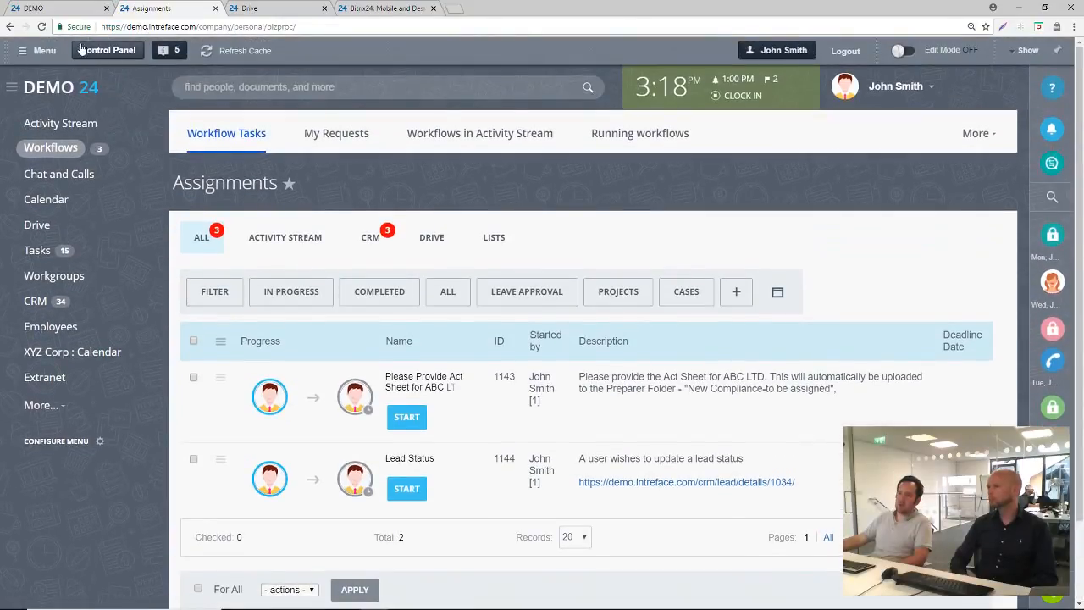
left_click(1055, 133)
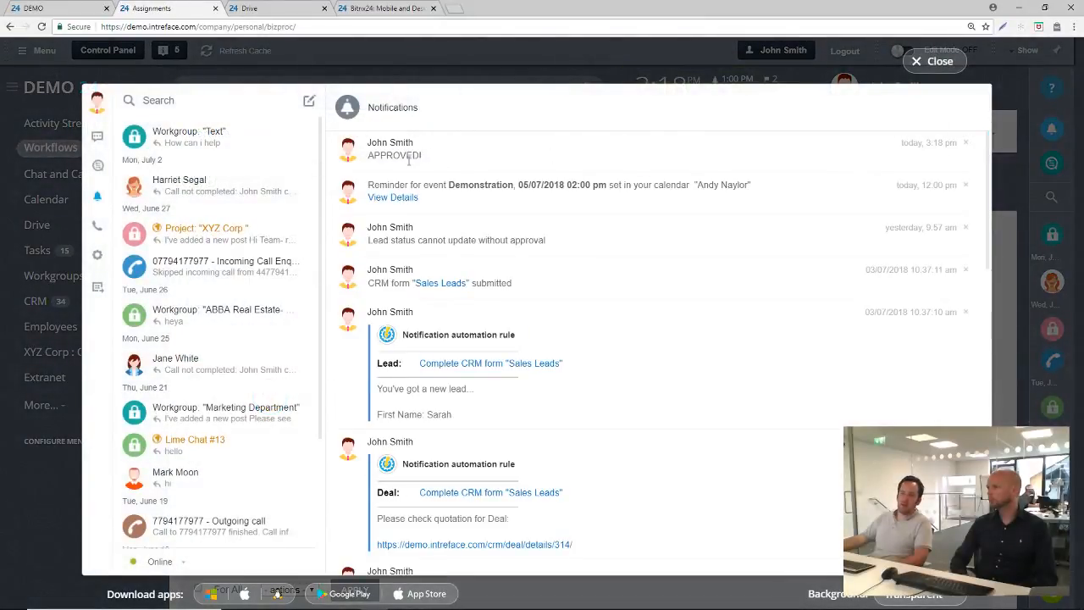
left_click(920, 63)
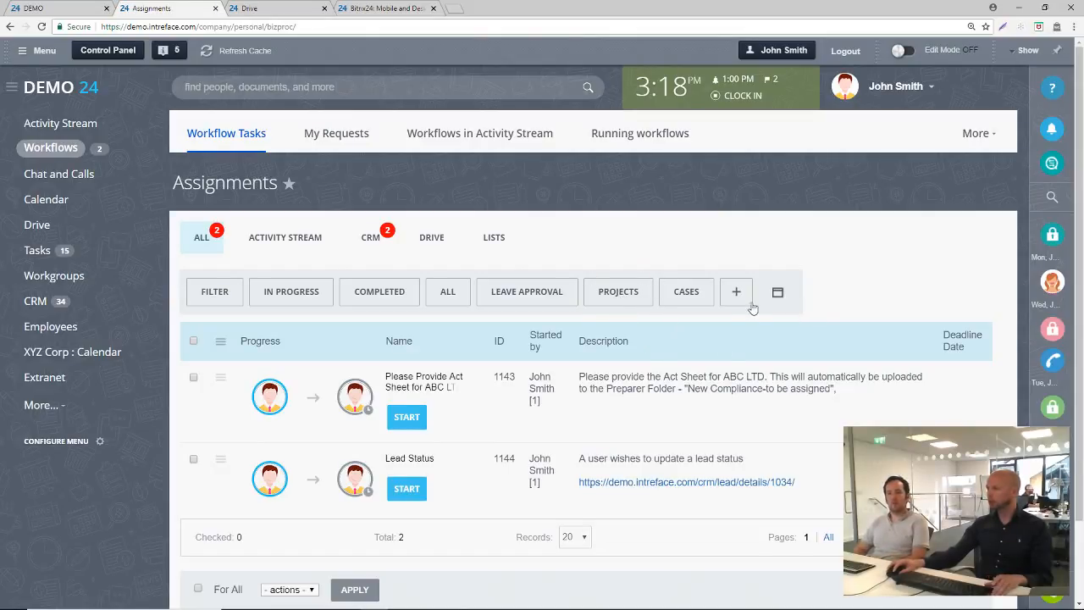
Filter the assignments with the Cases preset and expand it to show all of its filter fields
left_click(683, 298)
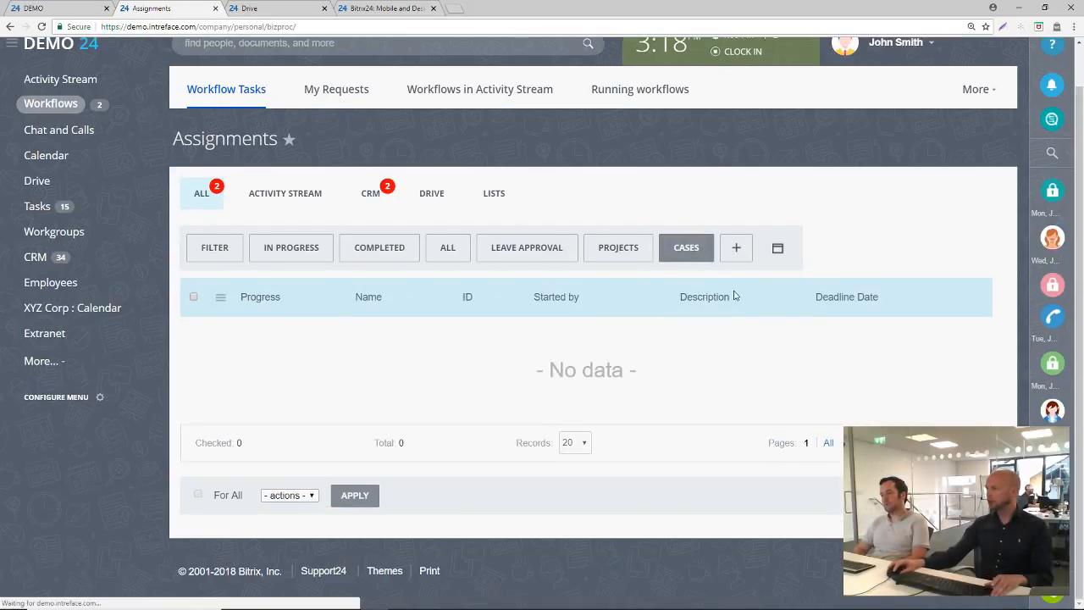
left_click(778, 248)
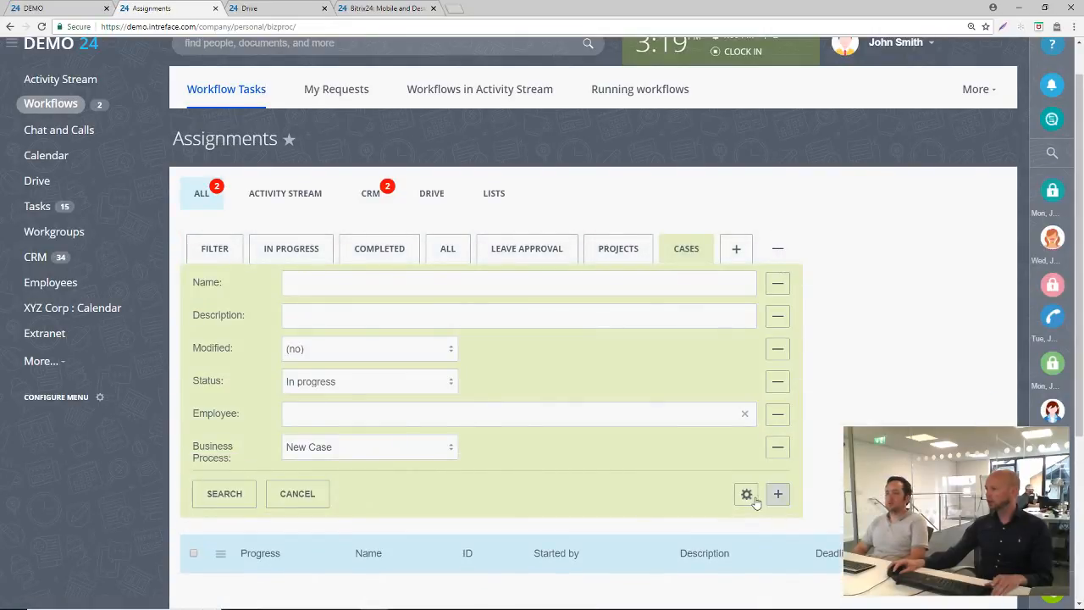
left_click(746, 495)
left_click(778, 493)
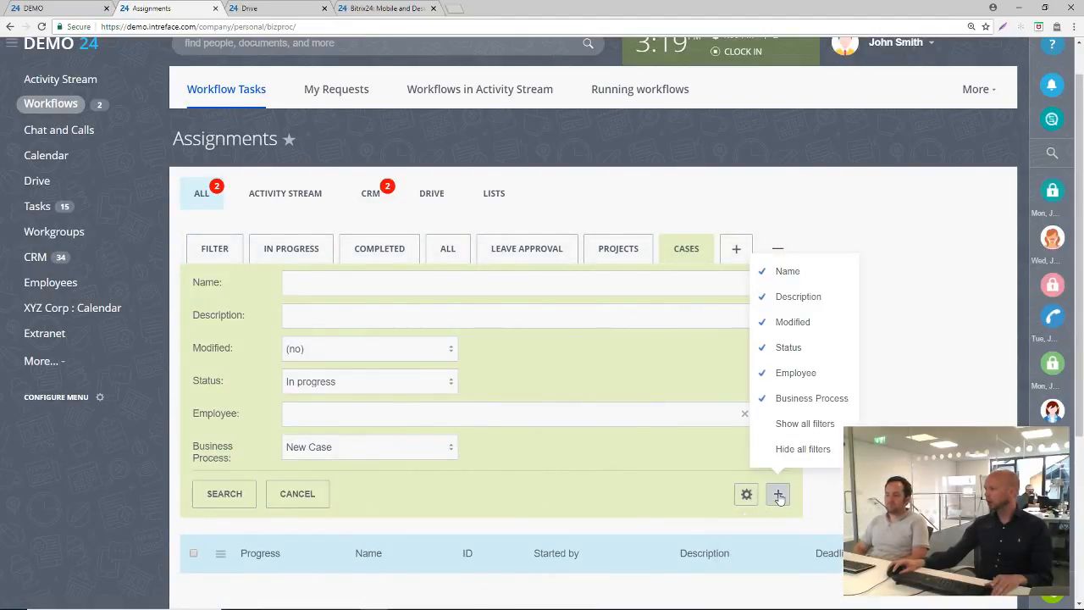
left_click(788, 425)
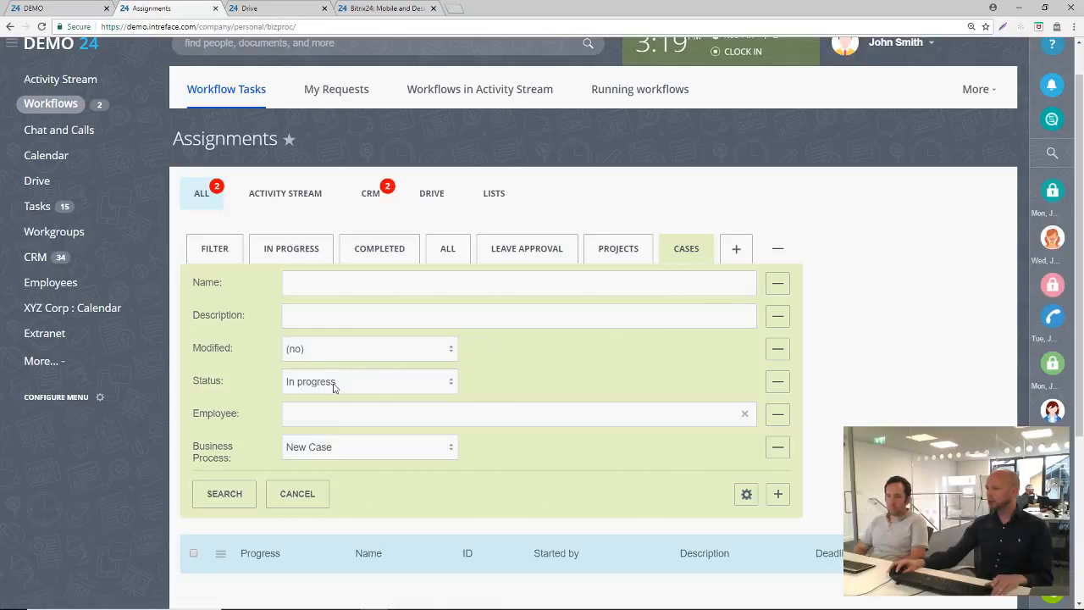
Review the Business Process and Status options available in the Cases filter
left_click(343, 448)
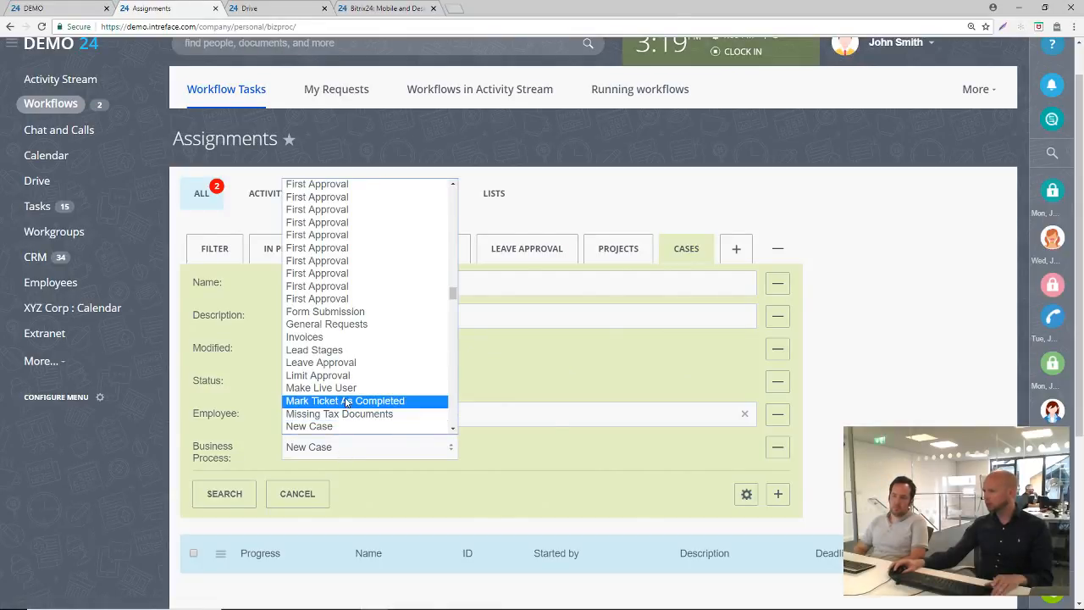
scroll(346, 402, "up", 10)
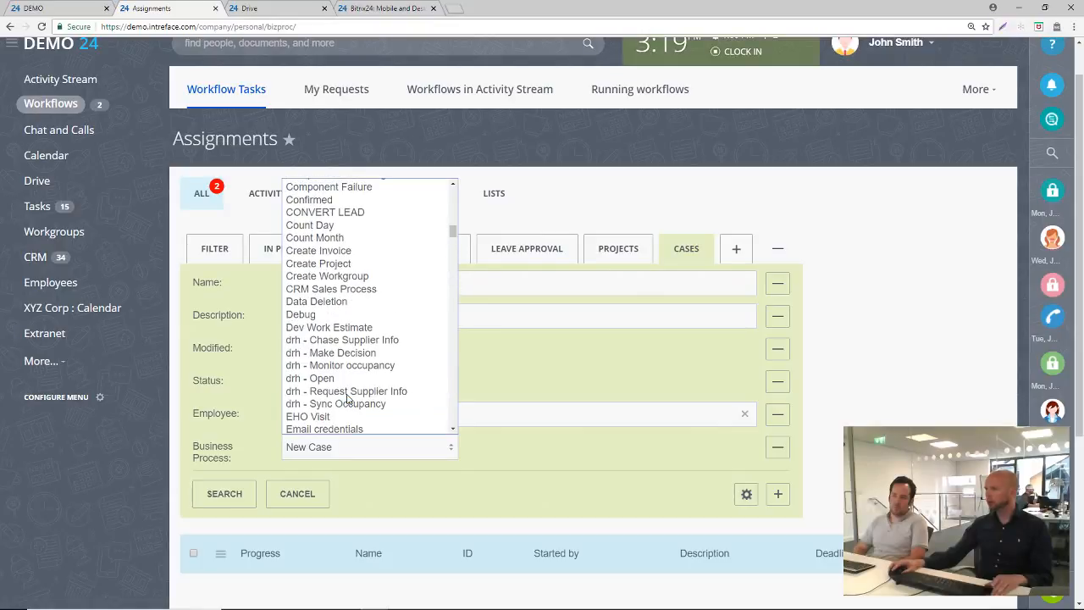
scroll(347, 398, "down", 10)
left_click(528, 384)
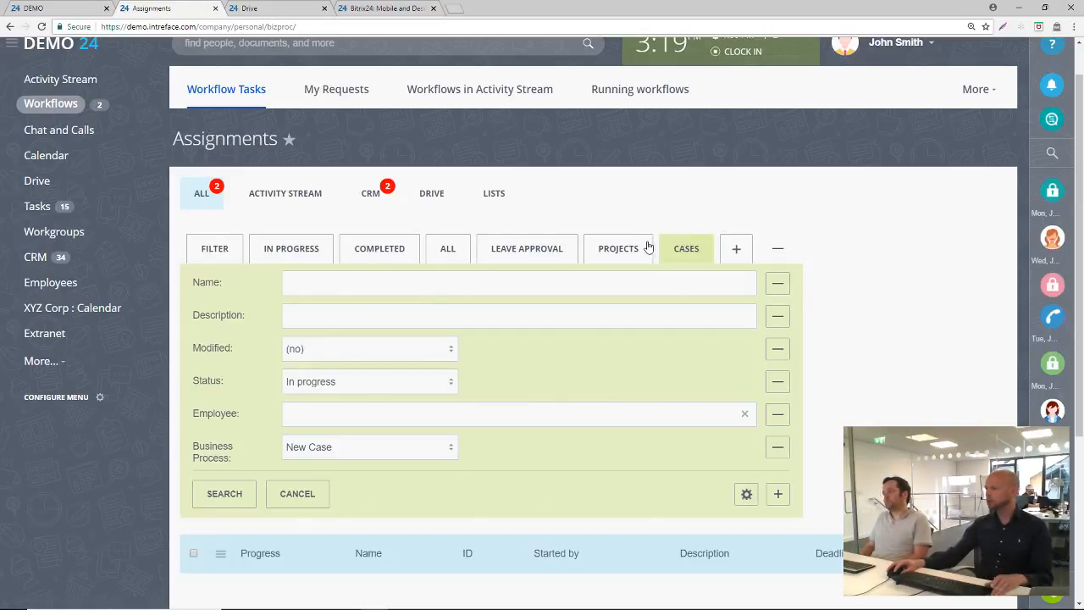
left_click(340, 383)
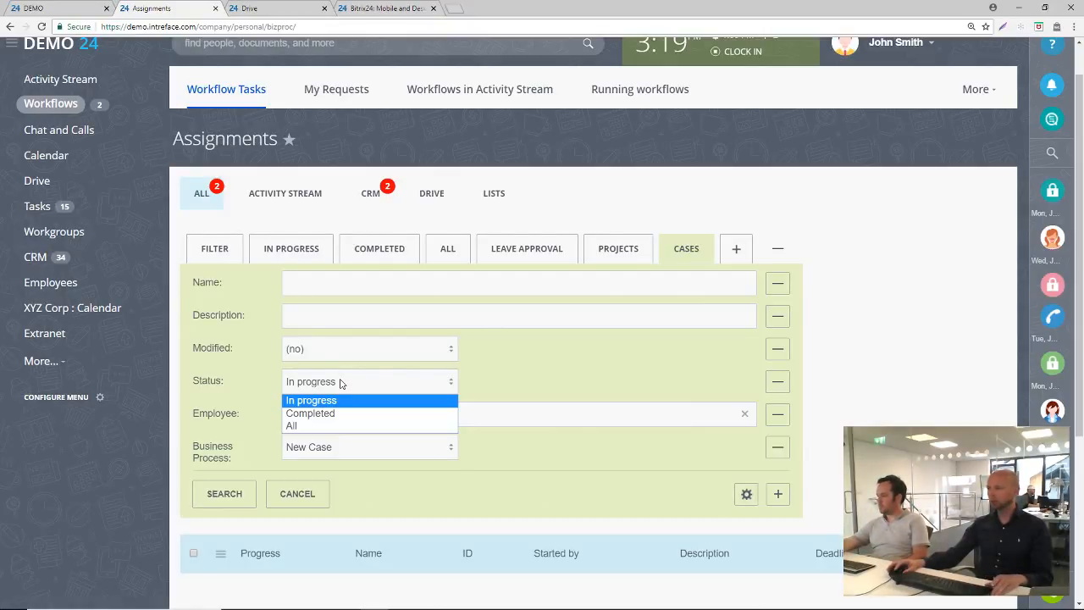
left_click(525, 371)
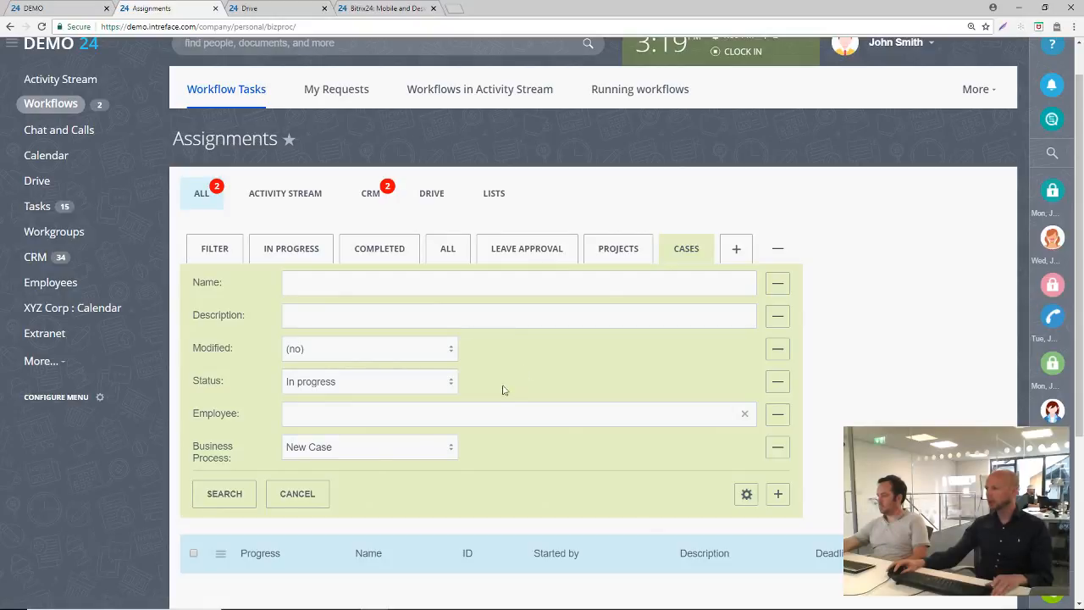
Cancel the Cases filter on the assignments and collapse the filter fields
left_click(292, 495)
scroll(616, 316, "down", 2)
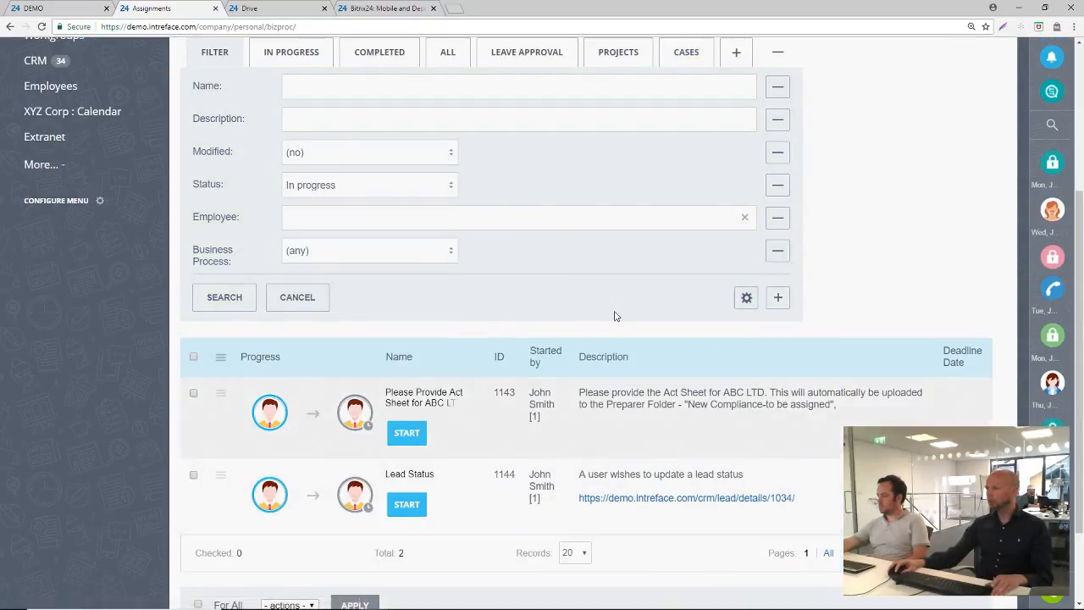
scroll(616, 316, "up", 3)
left_click(777, 277)
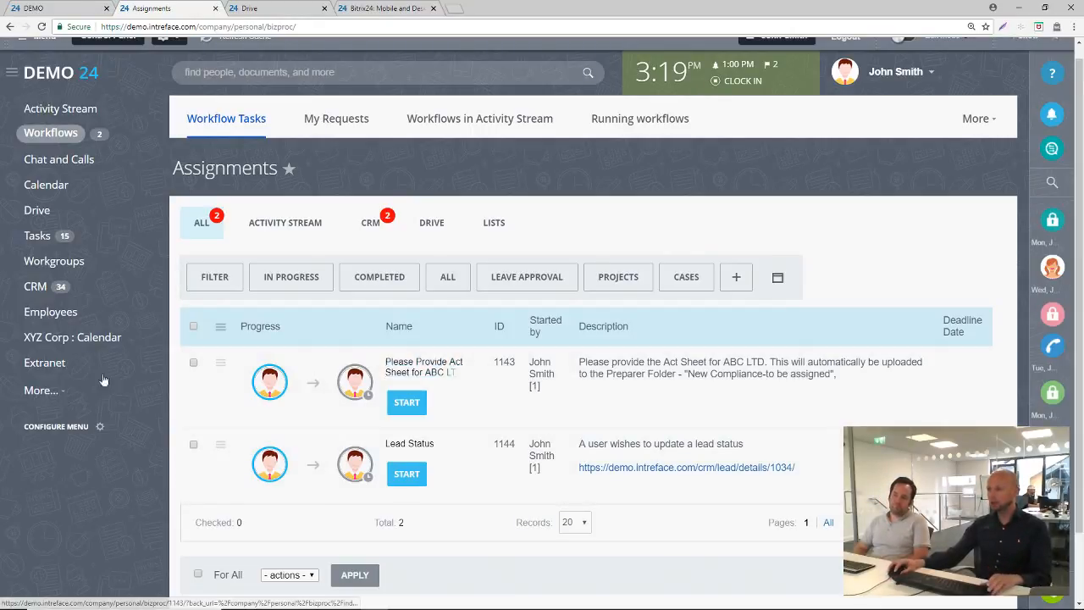
Open the Employees company structure in a separate browser tab, examine the department chart and return to Assignments
middle_click(52, 325)
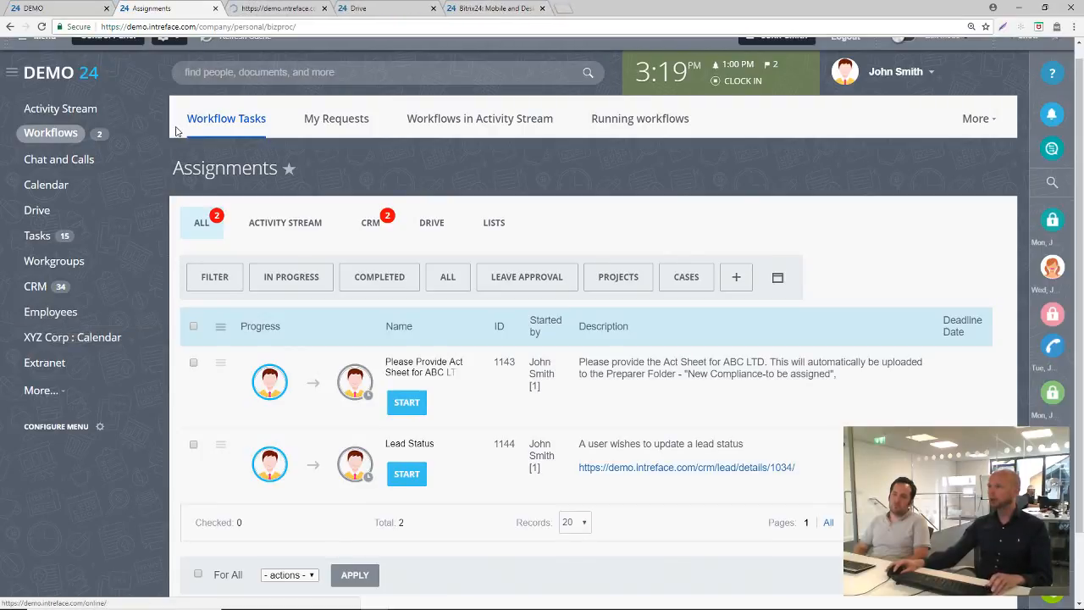
left_click(263, 10)
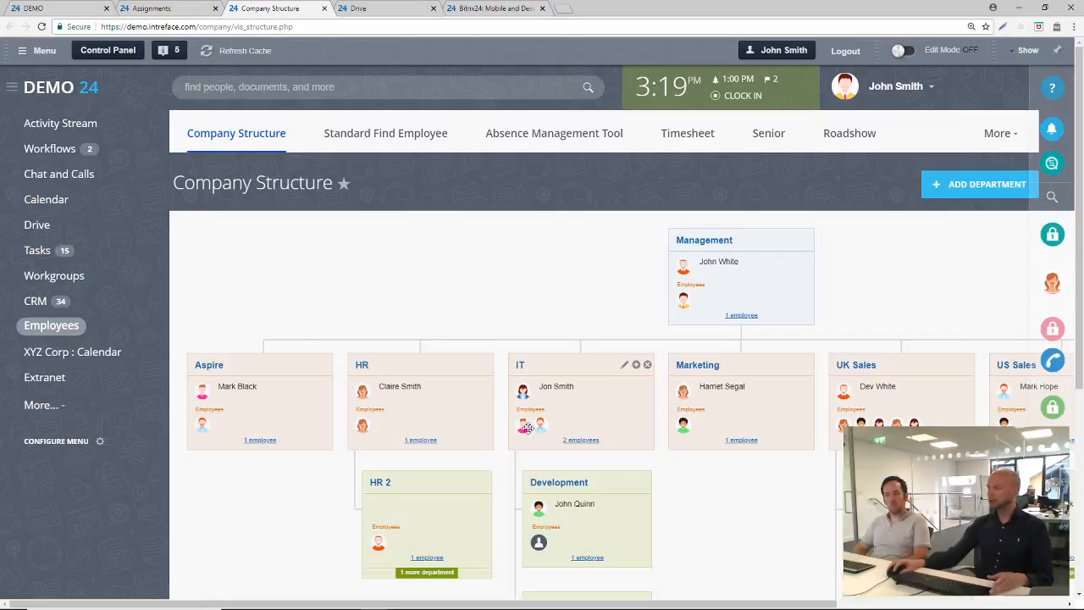
mouse_move(539, 424)
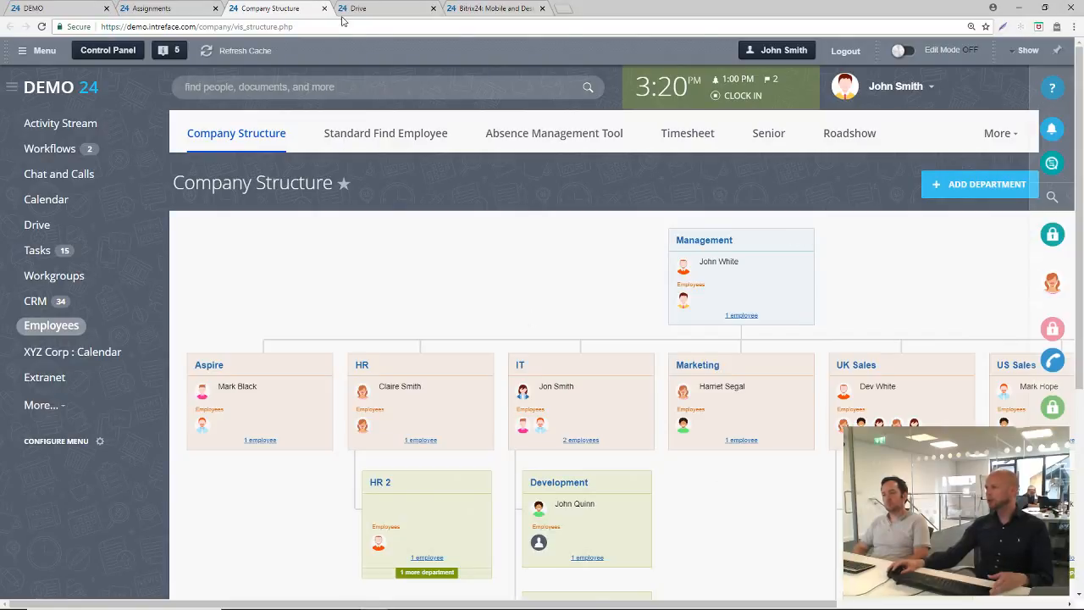
left_click(151, 8)
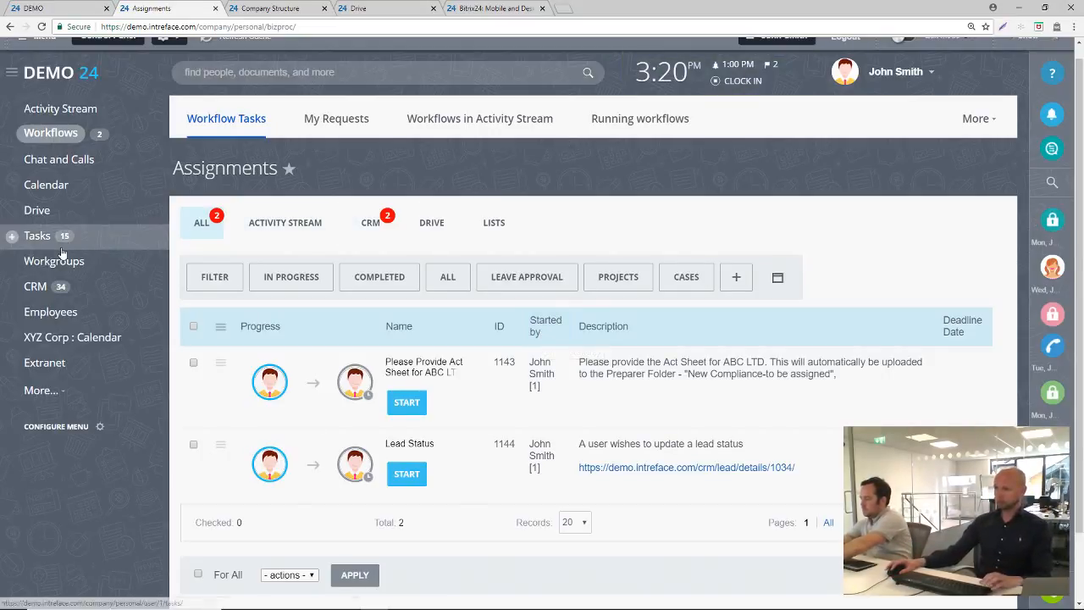
Open the XYZ Corp extranet workgroup and then the ZX 2900 - Franchise Group extranet workgroup
mouse_move(148, 267)
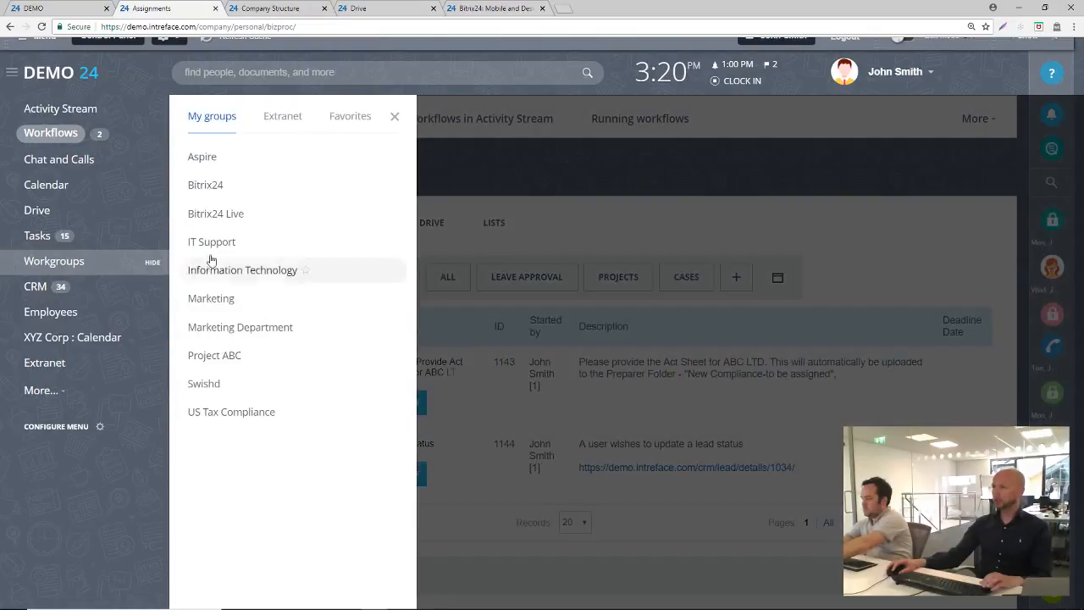
left_click(296, 119)
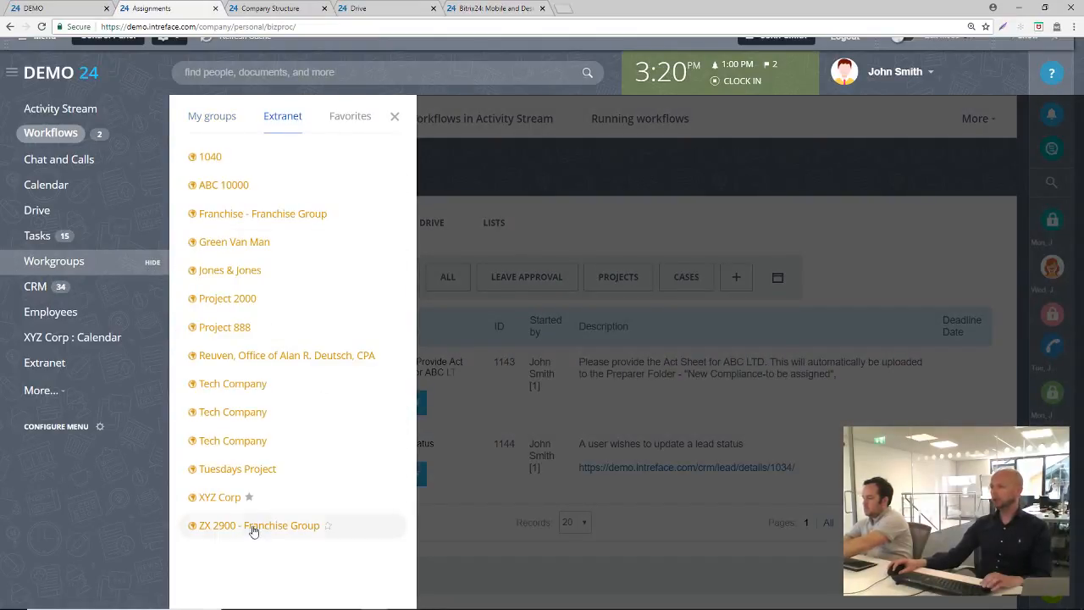
left_click(227, 501)
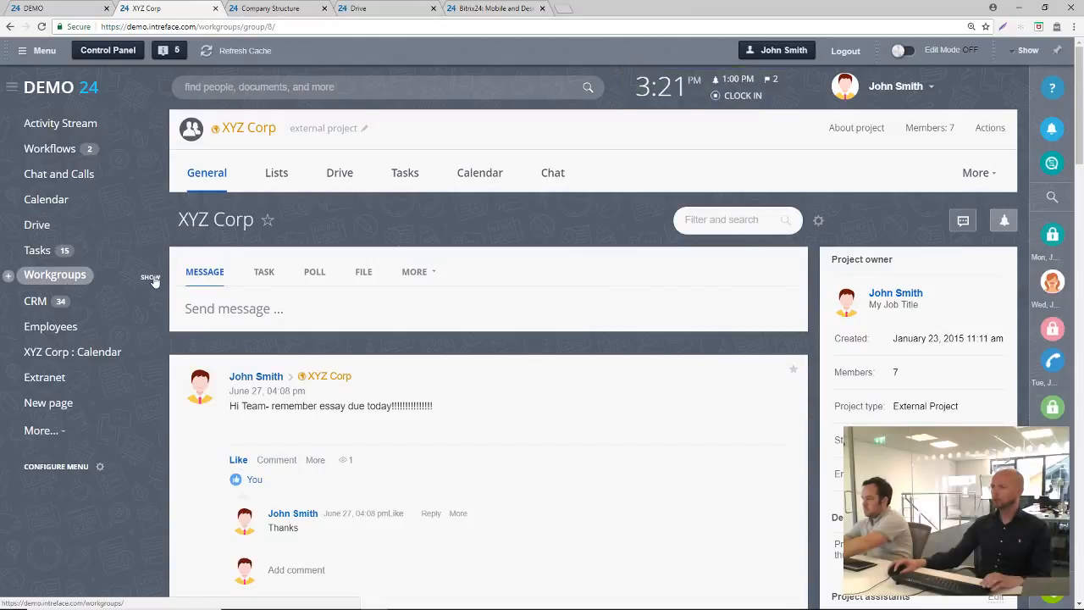
mouse_move(153, 280)
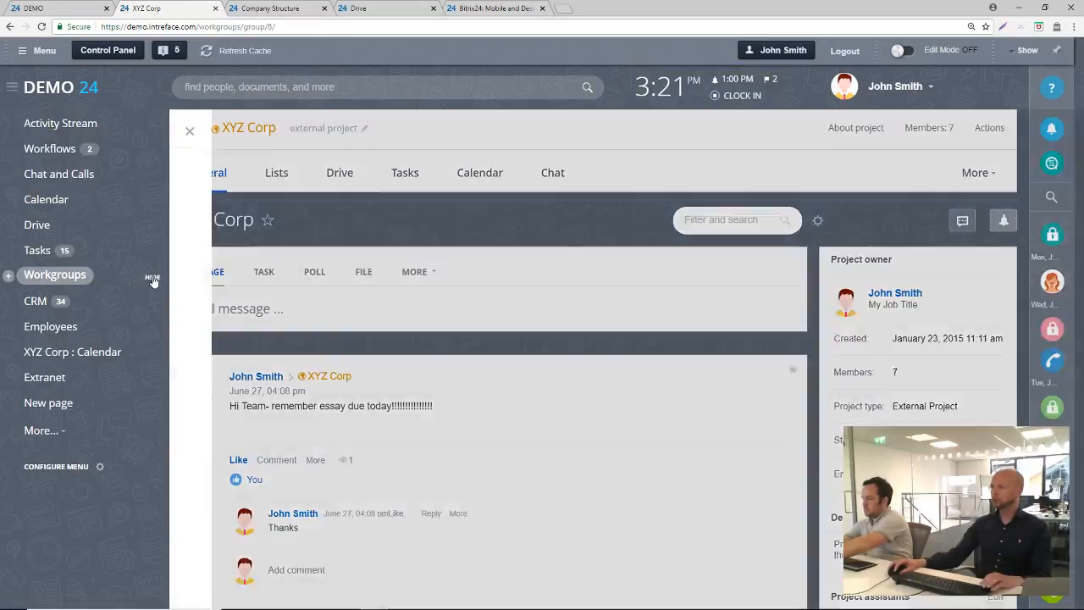
left_click(225, 543)
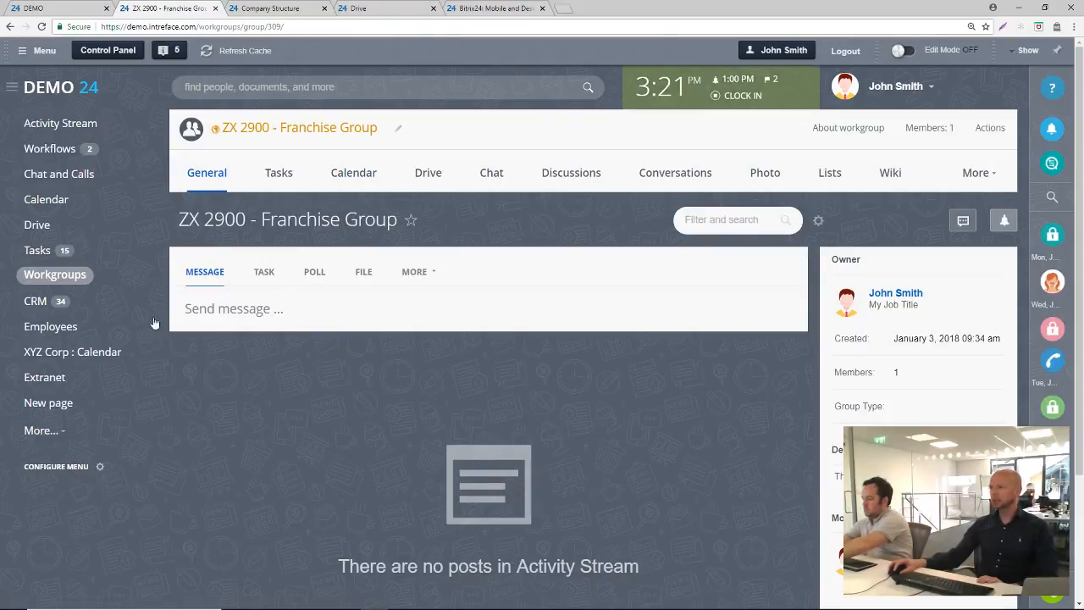
Expand the message form of ZX 2900 - Franchise Group, then view the group's chat and close it
left_click(222, 312)
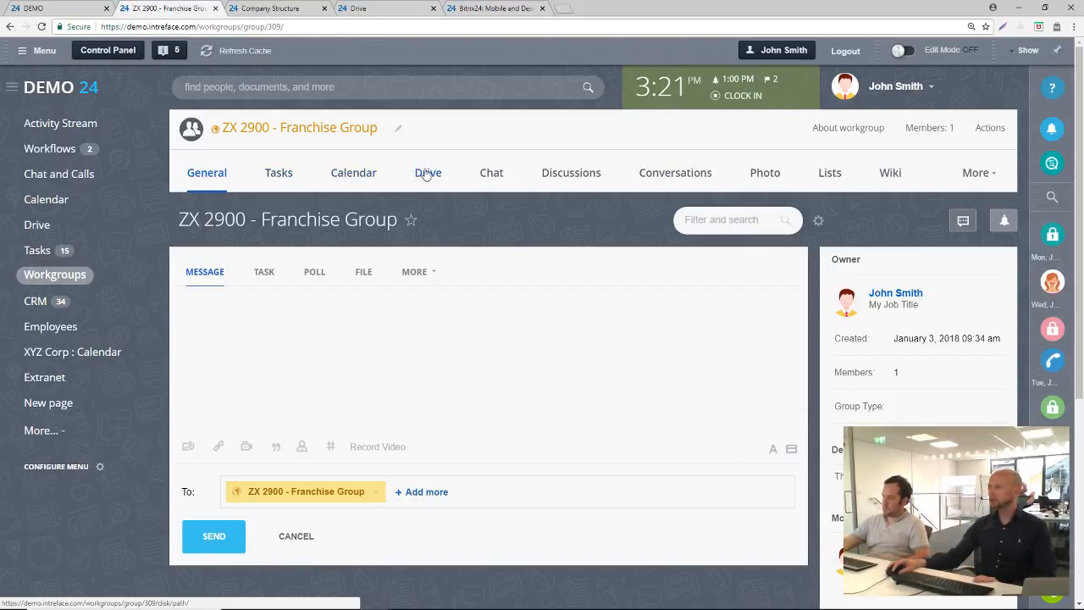
left_click(490, 180)
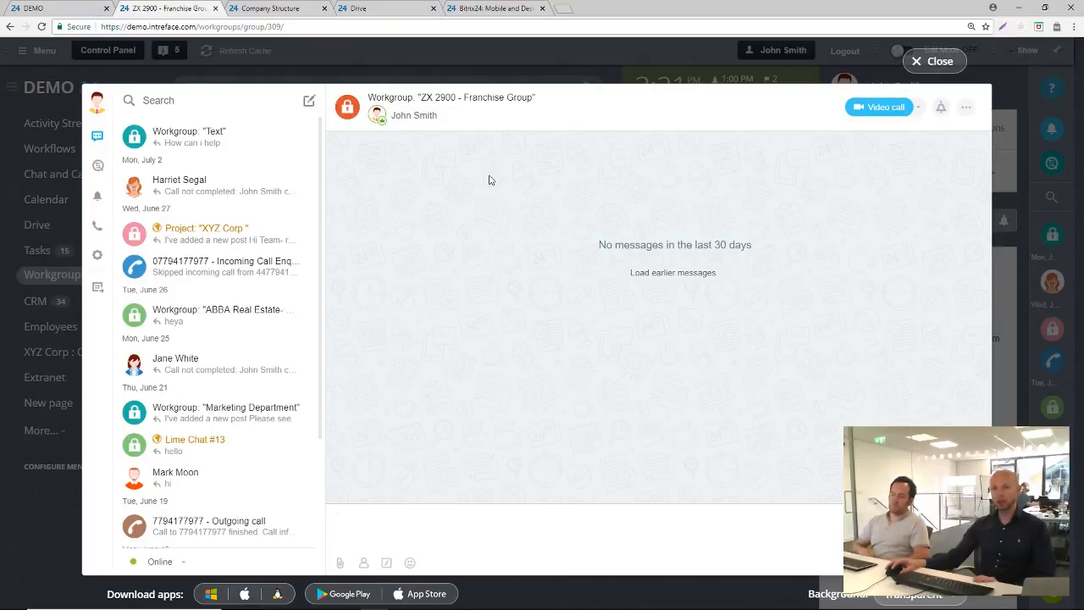
left_click(938, 61)
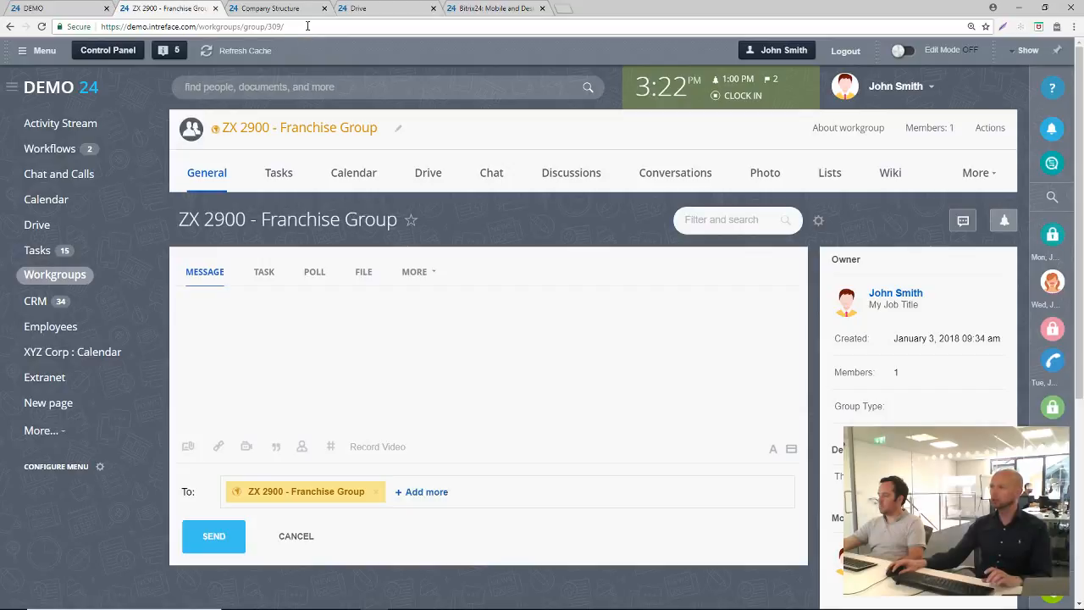
left_click(307, 26)
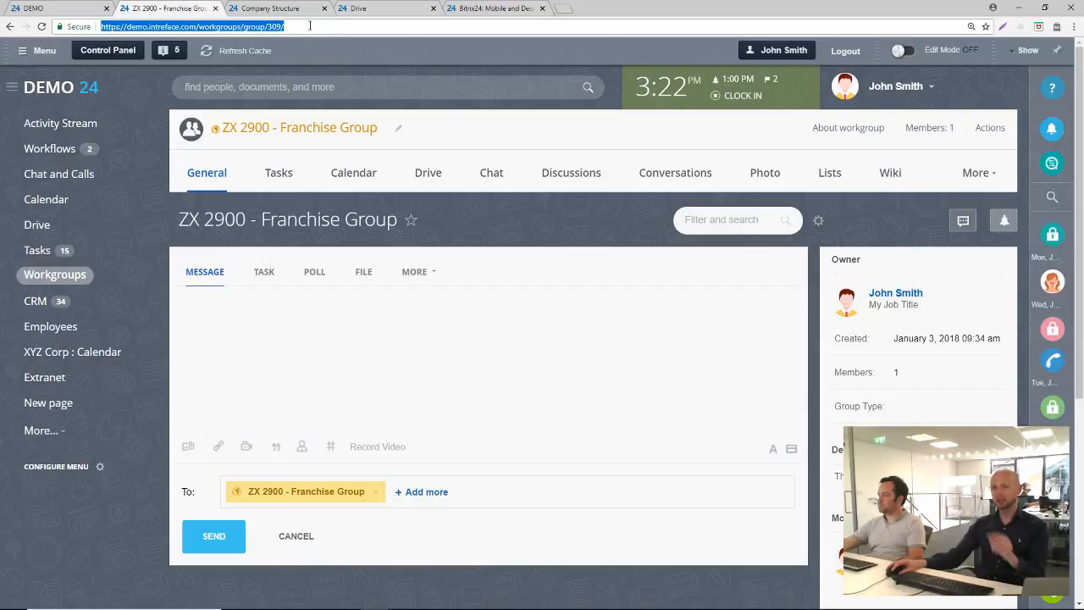
left_click(310, 26)
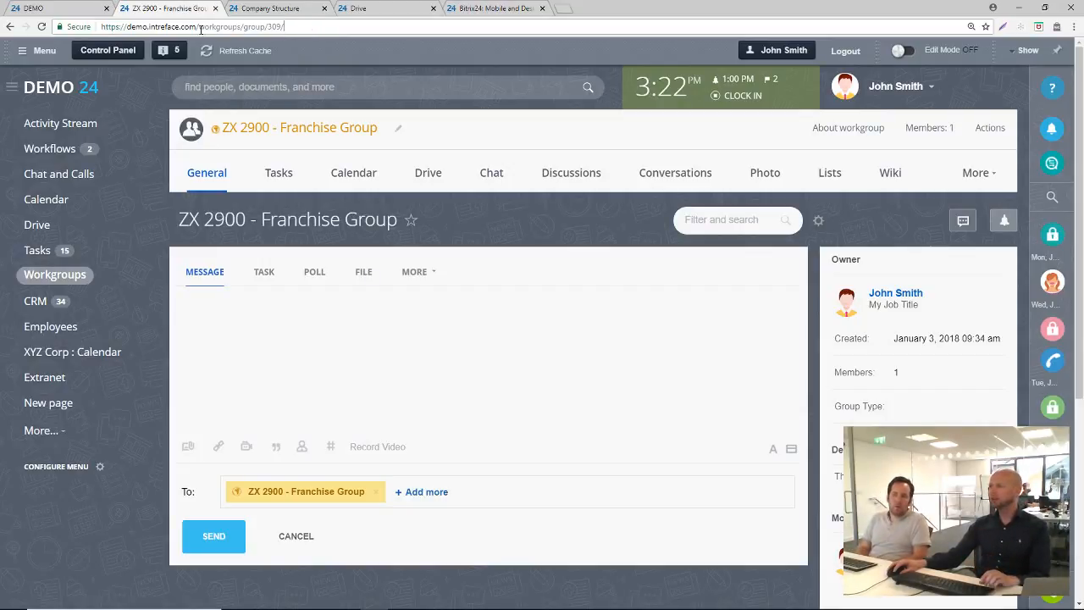
left_click_drag(198, 26, 287, 26)
key("BackSpace")
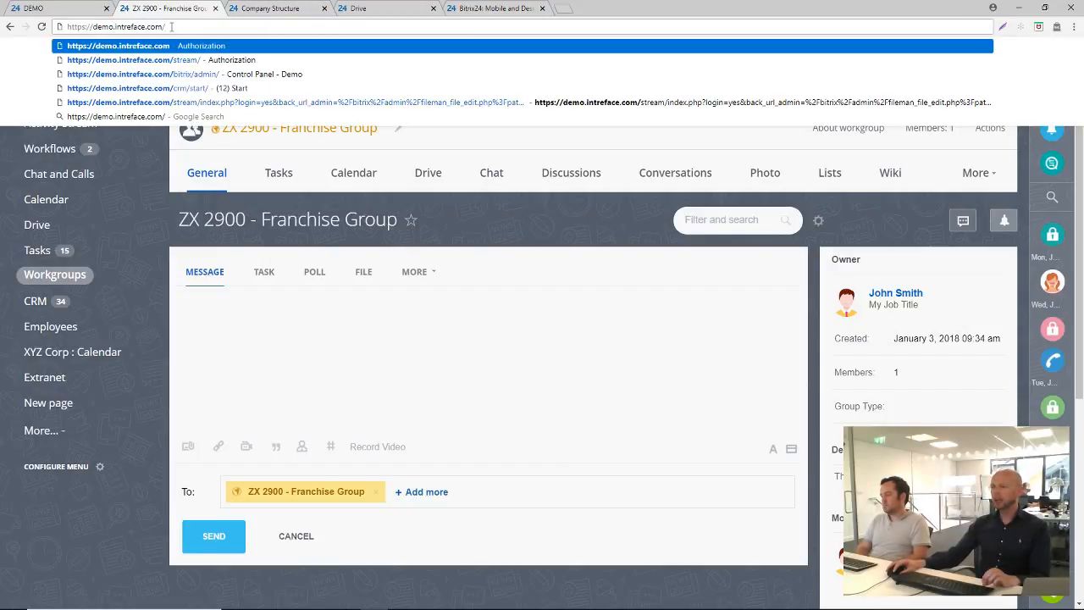
left_click(310, 213)
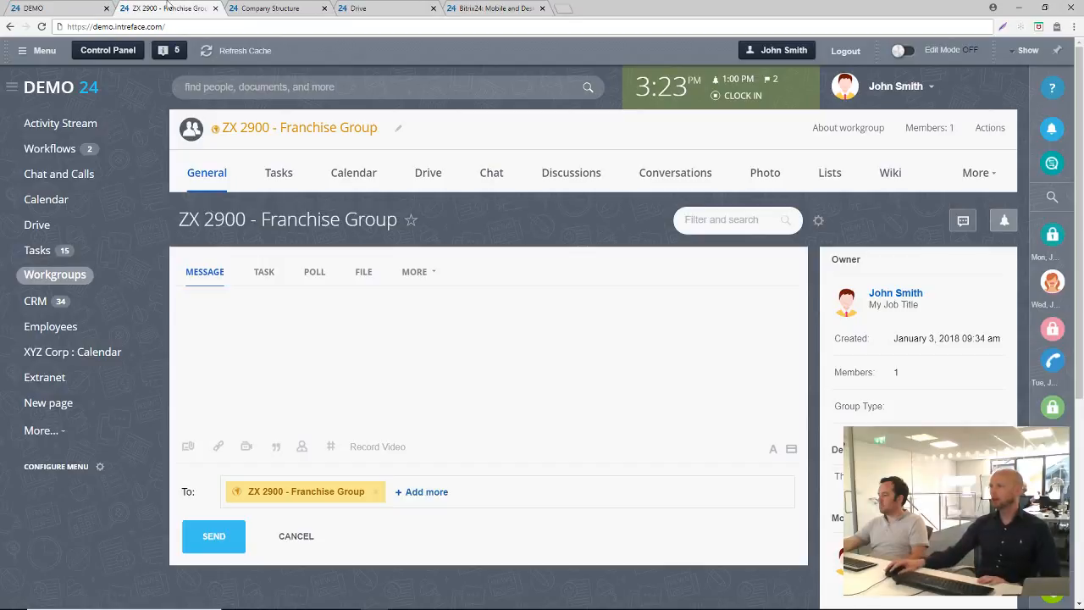
left_click(202, 27)
left_click(212, 26)
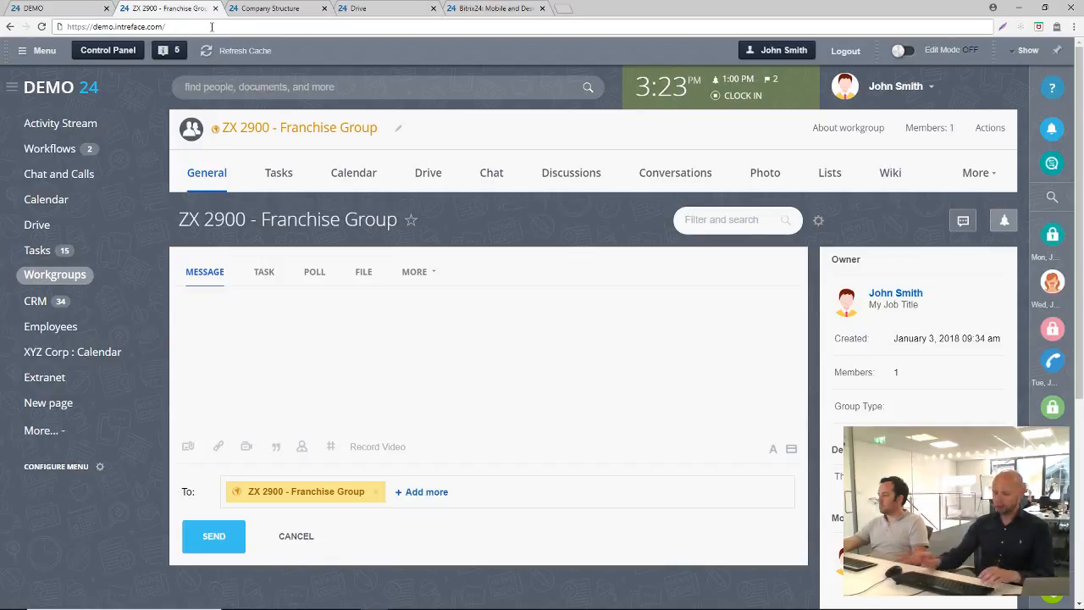
type("e")
left_click(44, 377)
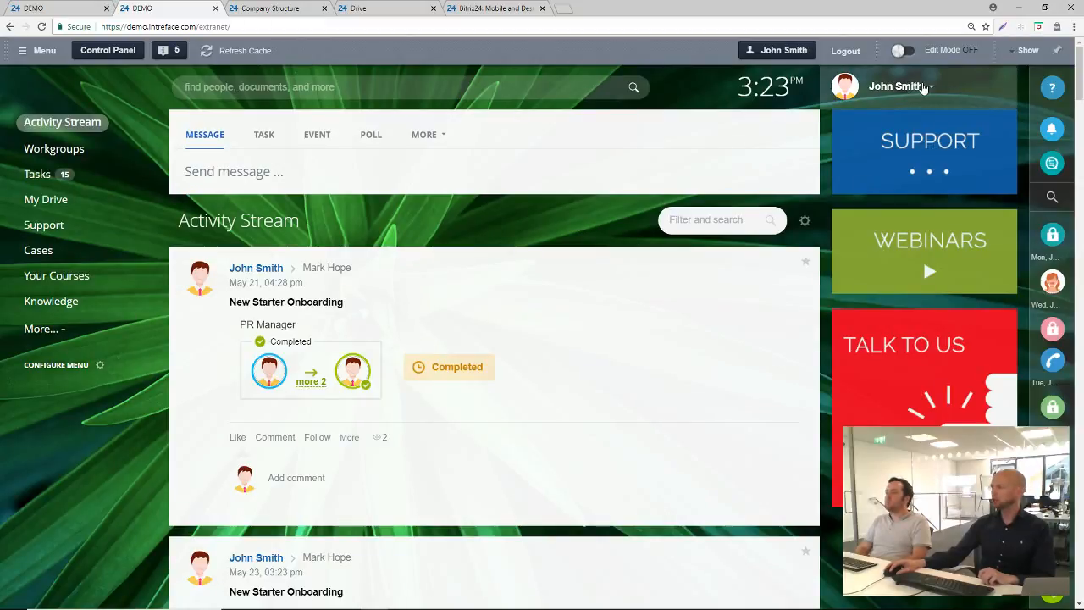
left_click(923, 88)
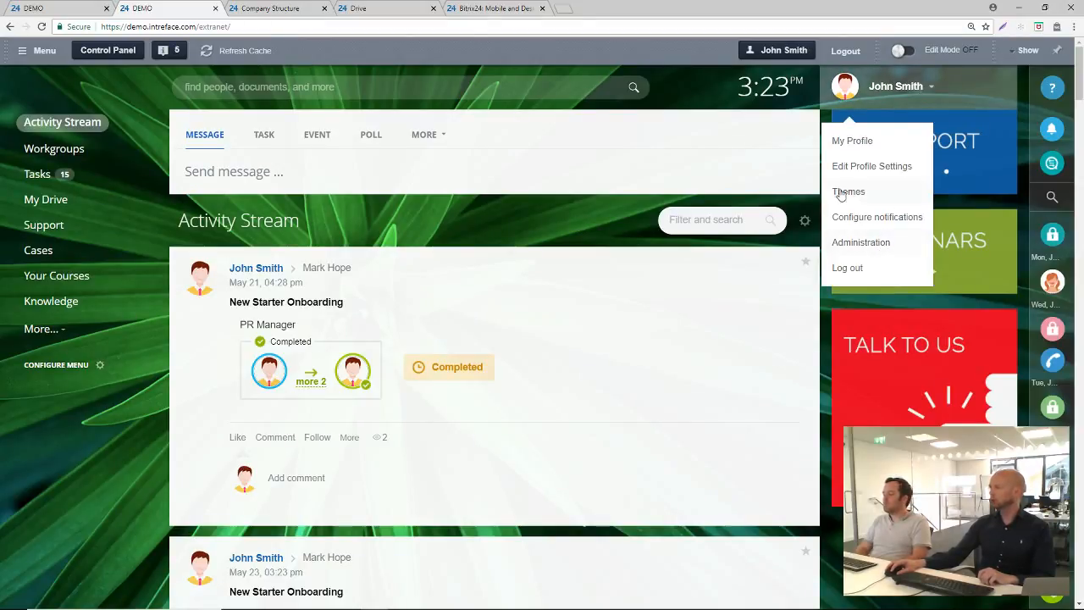
left_click(584, 221)
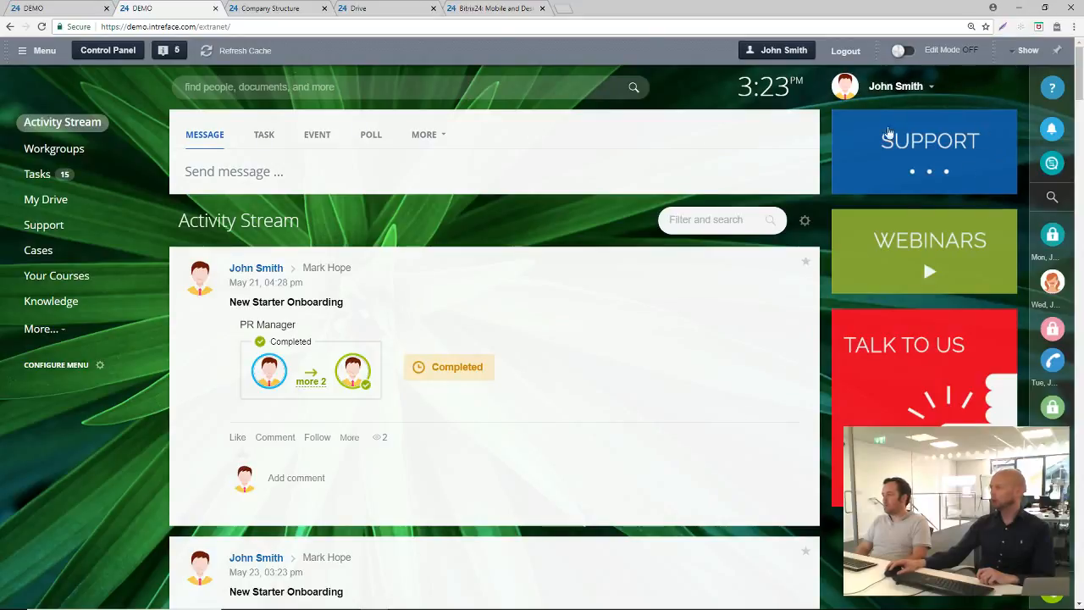
With edit mode on, review the Support sidebar banner's link and preview image, then cancel the editing and switch edit mode off
left_click(900, 51)
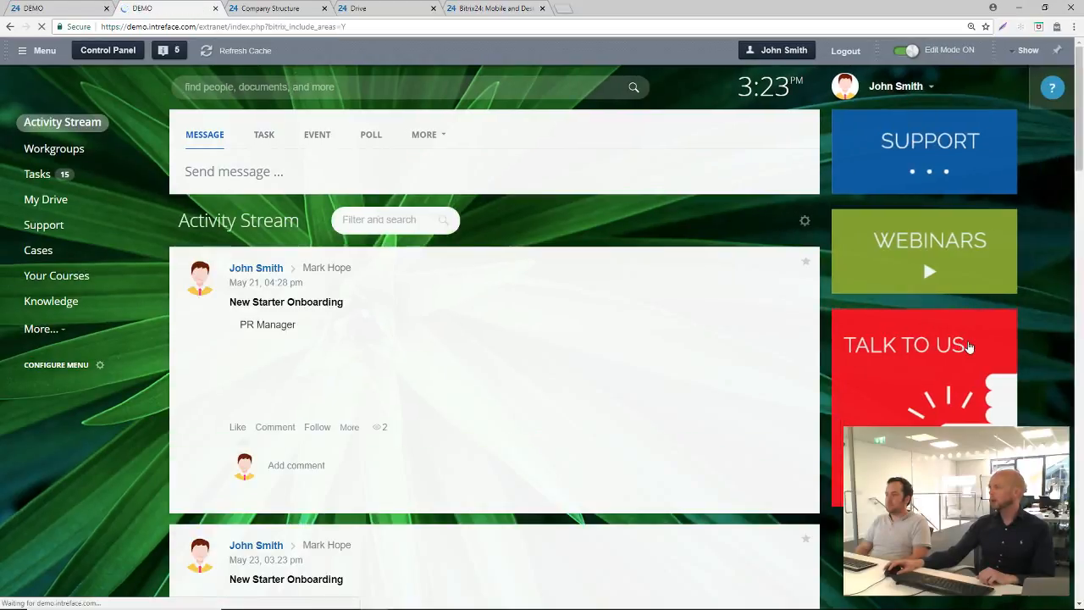
mouse_move(890, 93)
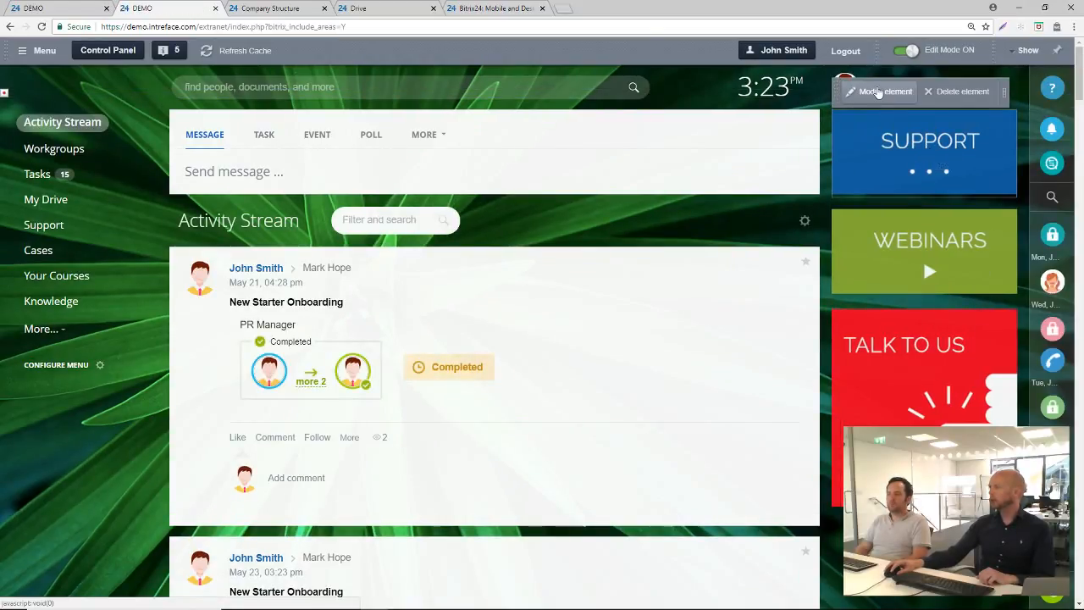
left_click(877, 91)
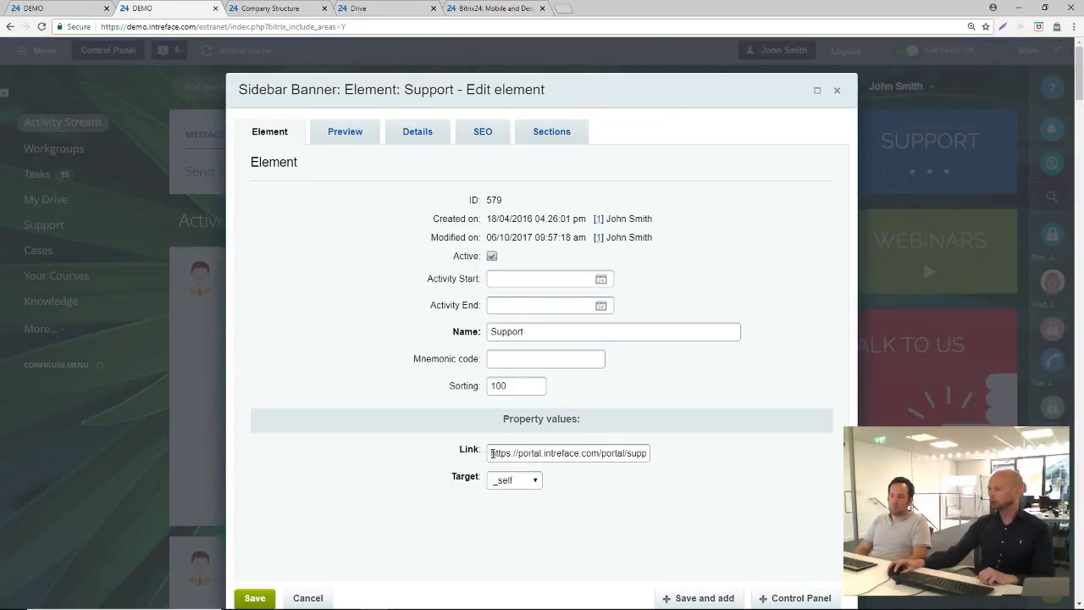
left_click_drag(493, 454, 722, 461)
left_click(733, 460)
left_click(344, 135)
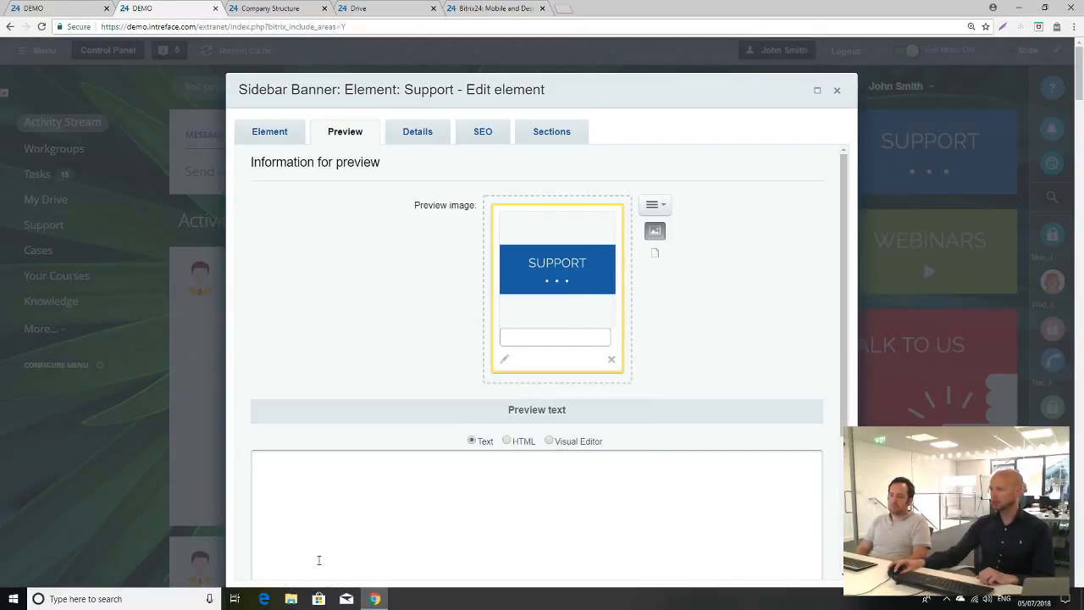
left_click(309, 596)
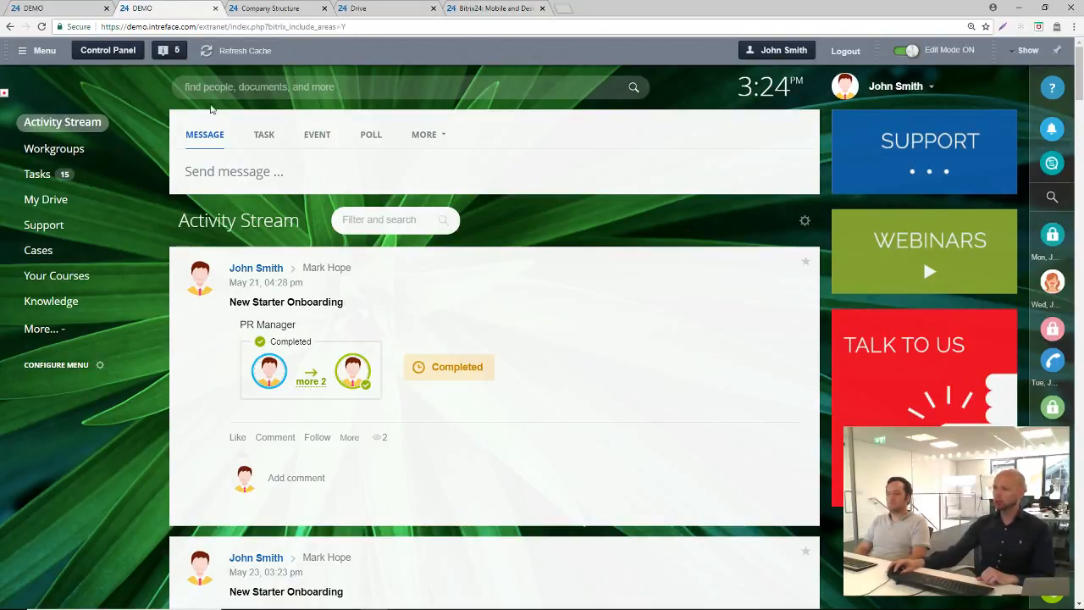
left_click(905, 50)
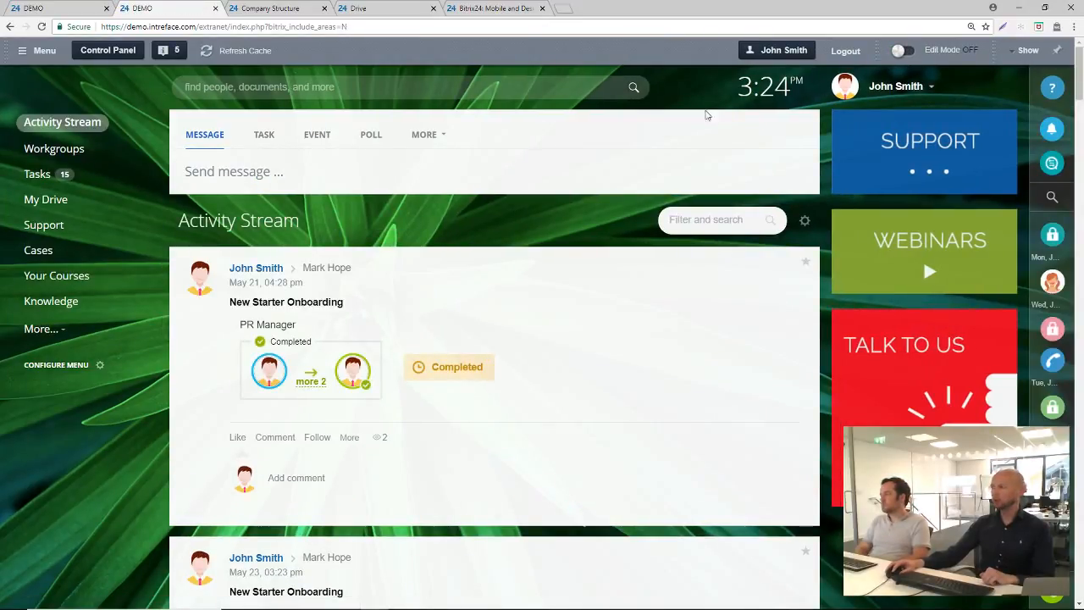
Log out of the extranet site and log back in as admin with the account password
left_click(874, 93)
left_click(855, 269)
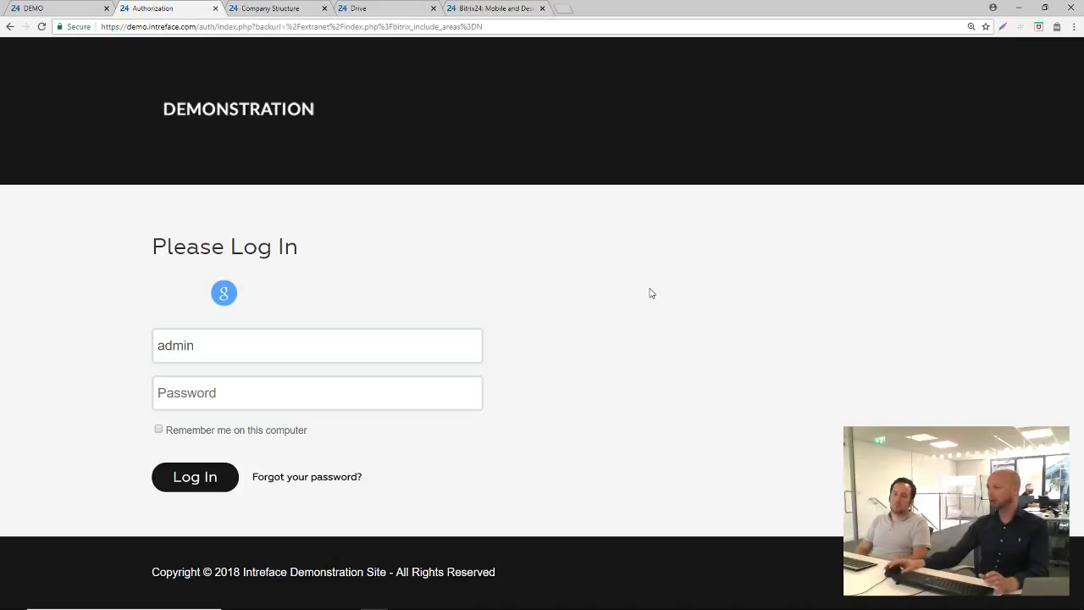
type("123456")
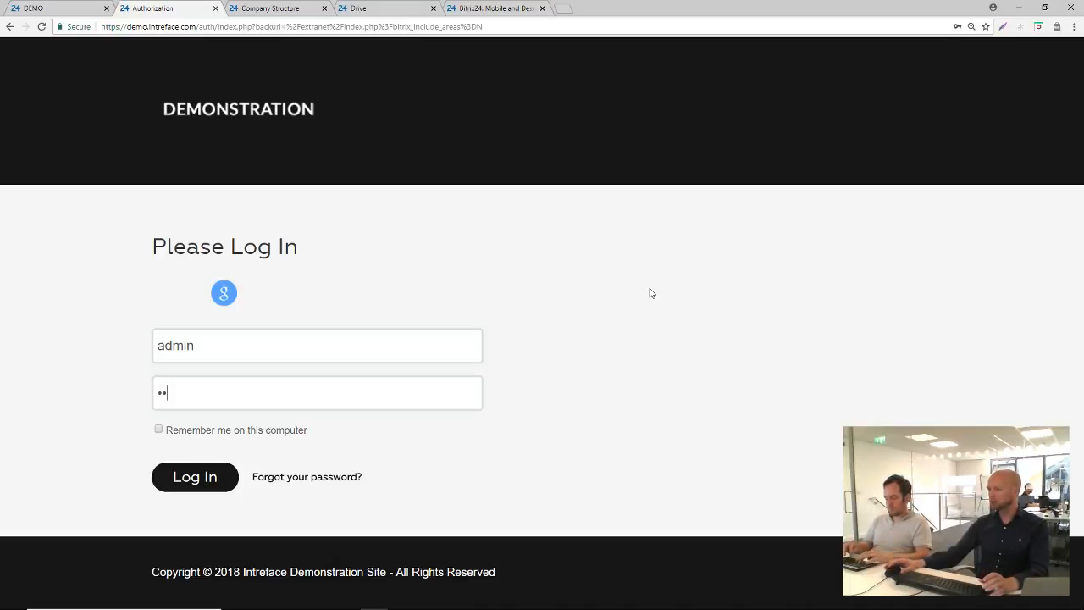
key("Return")
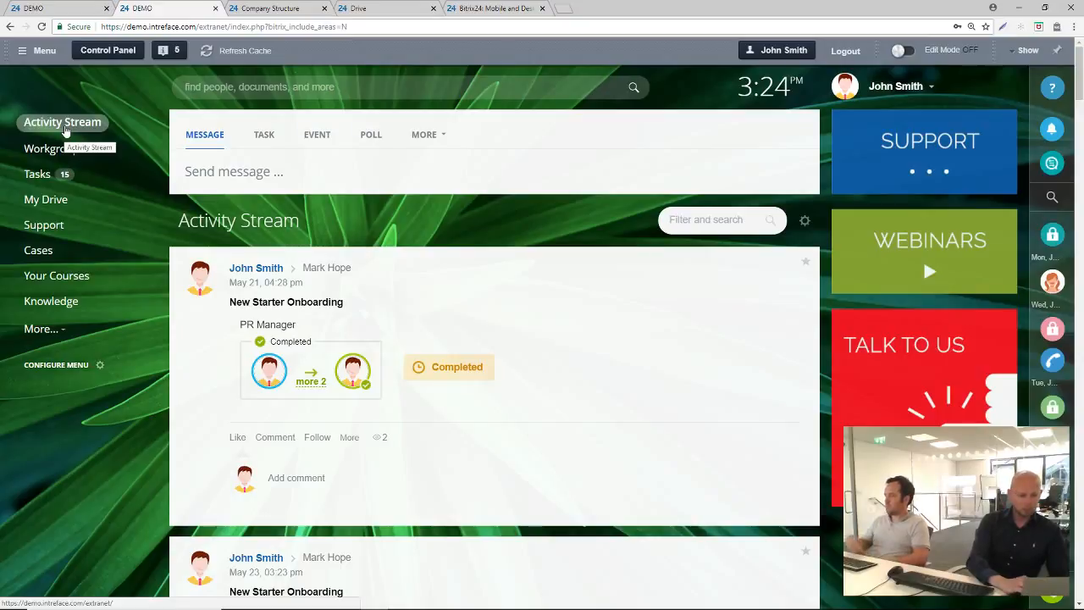
left_click(56, 330)
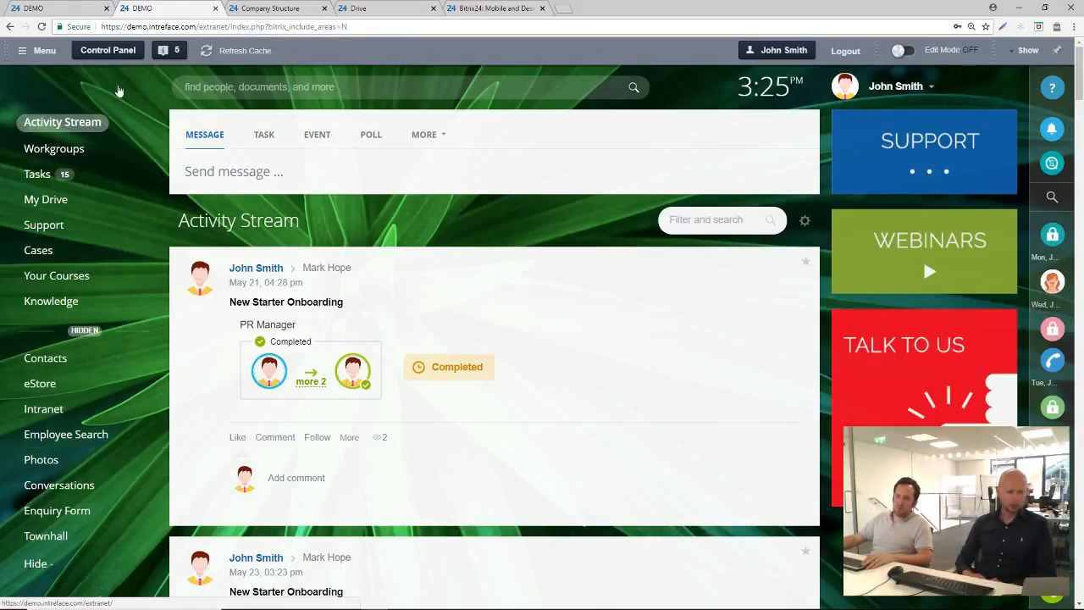
left_click_drag(201, 26, 416, 42)
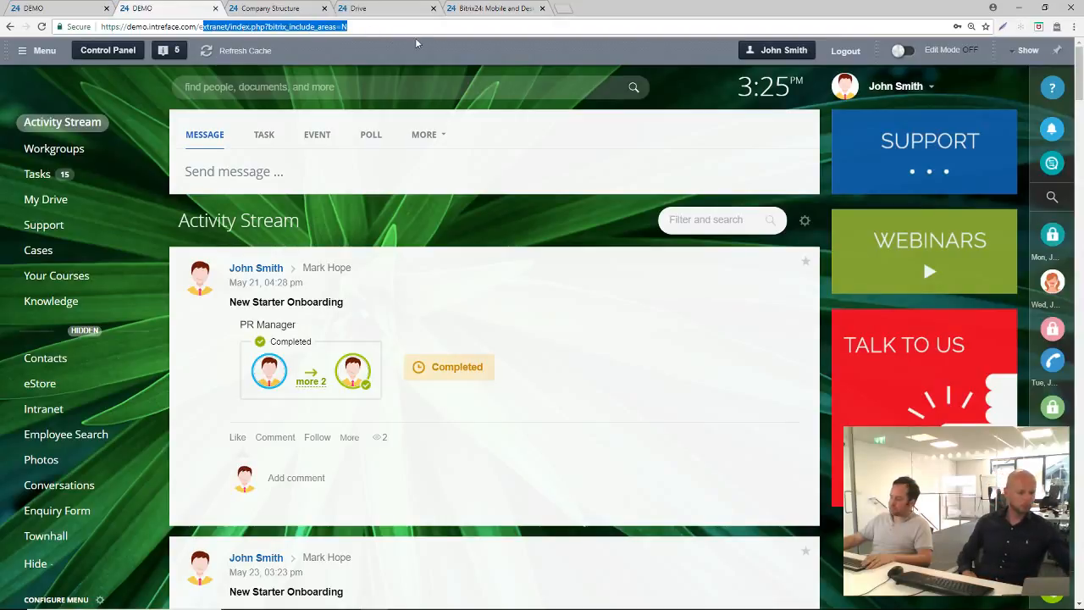
type("stream/")
key("Return")
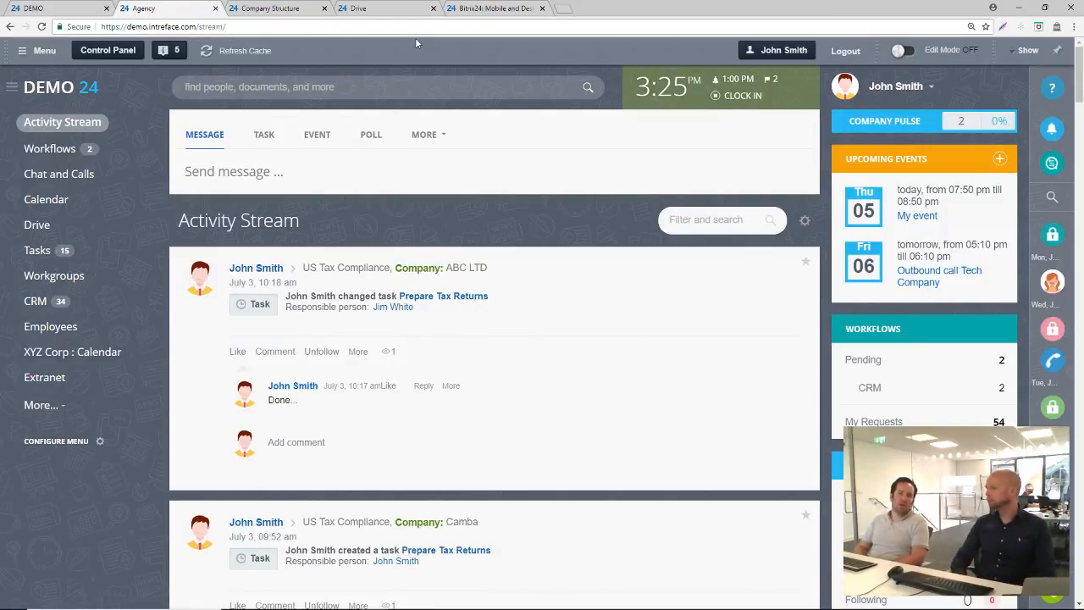
Go to the CRM section and open its CRM forms page
left_click(47, 306)
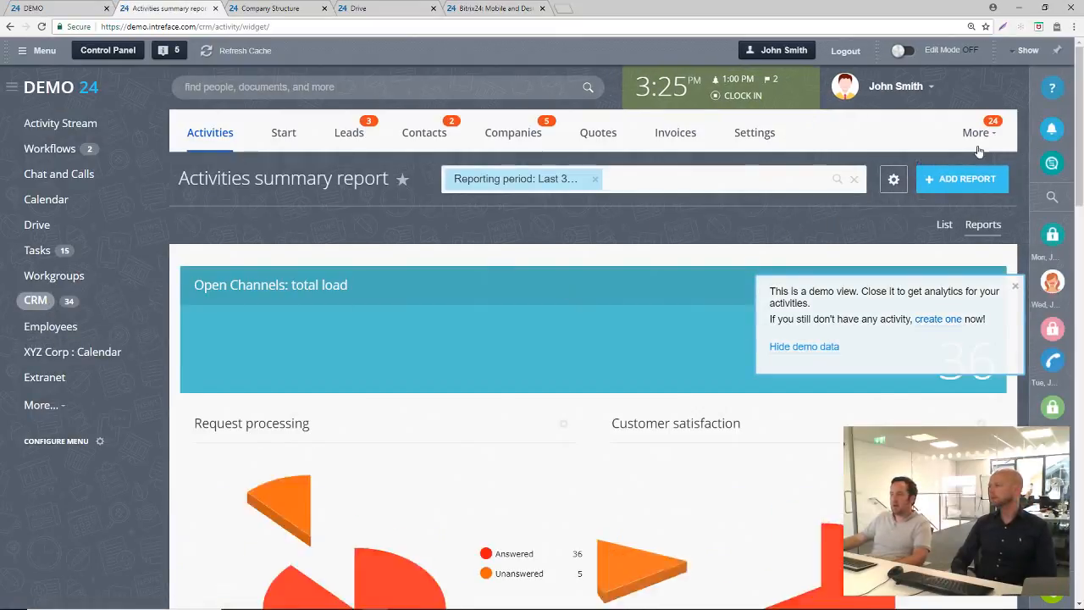
left_click(976, 133)
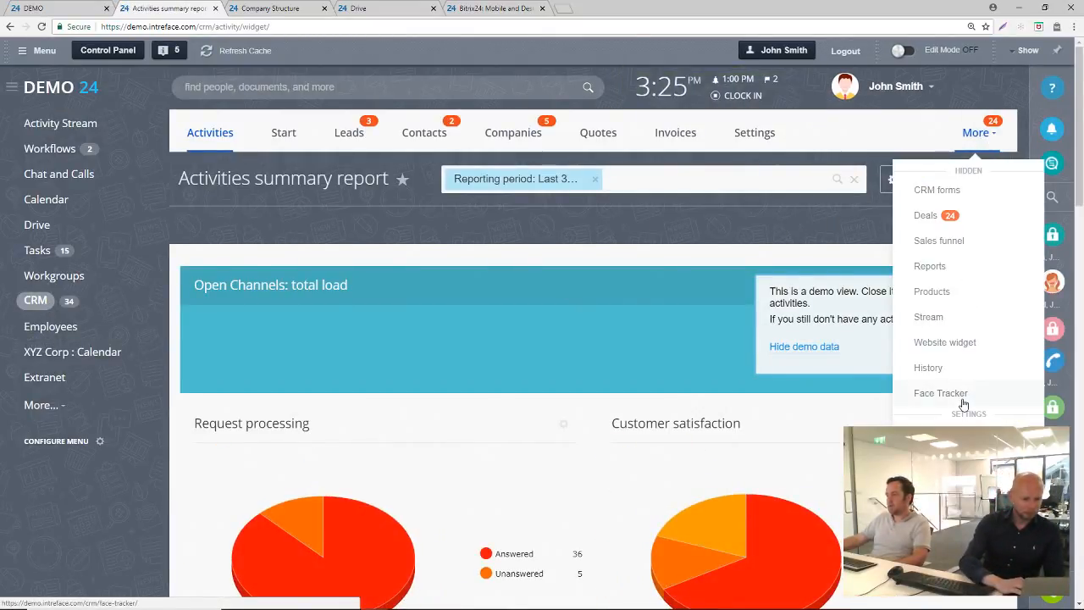
left_click(940, 192)
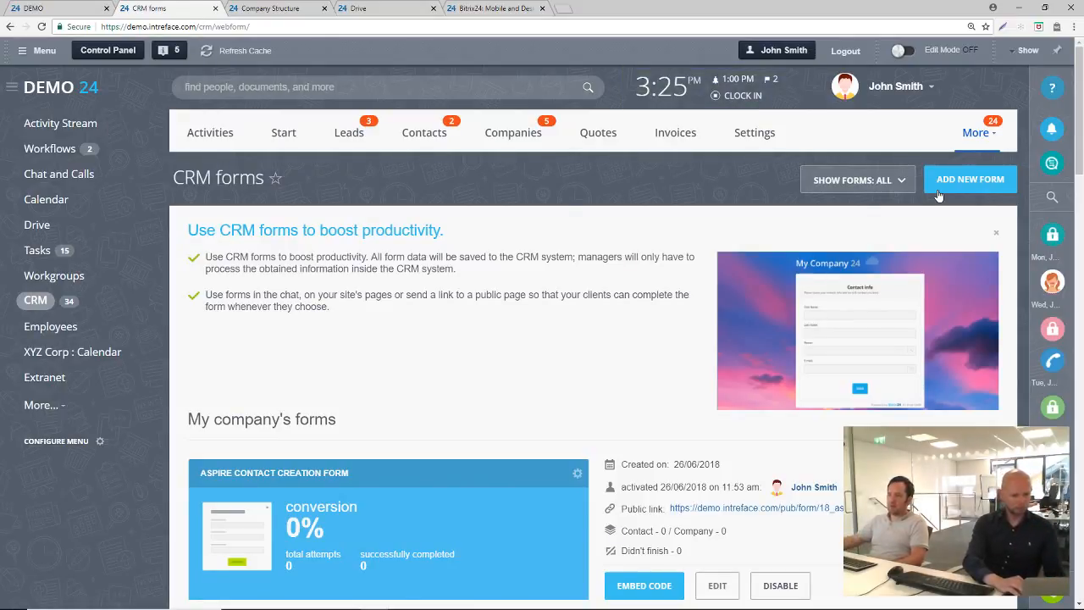
Look through the company's CRM forms and open the Aspire Contact Creation Form for editing
scroll(649, 216, "down", 3)
scroll(648, 198, "up", 3)
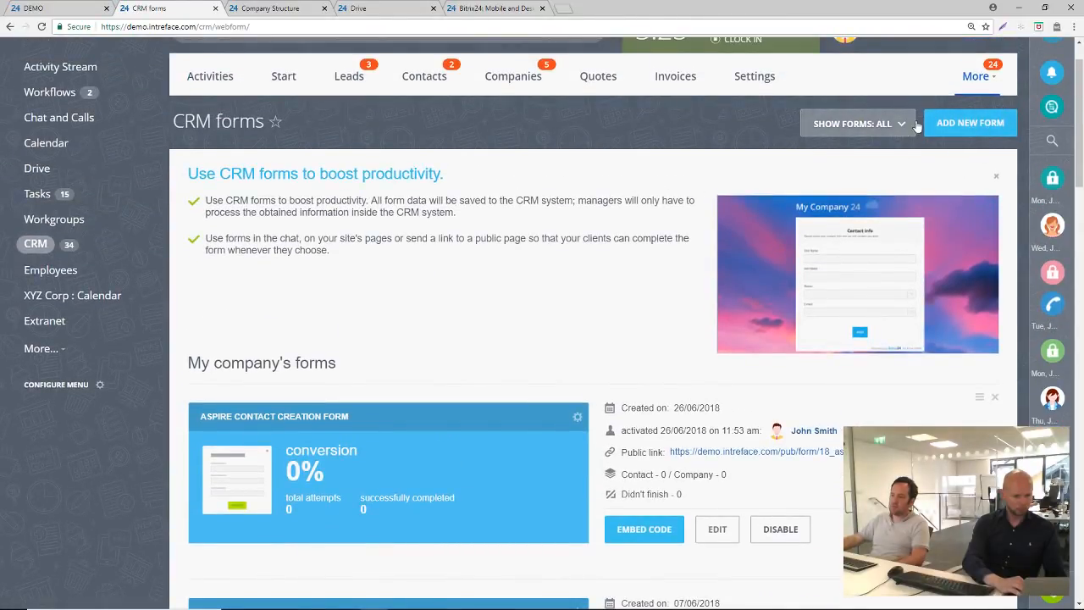
scroll(624, 310, "down", 1)
scroll(365, 270, "down", 1)
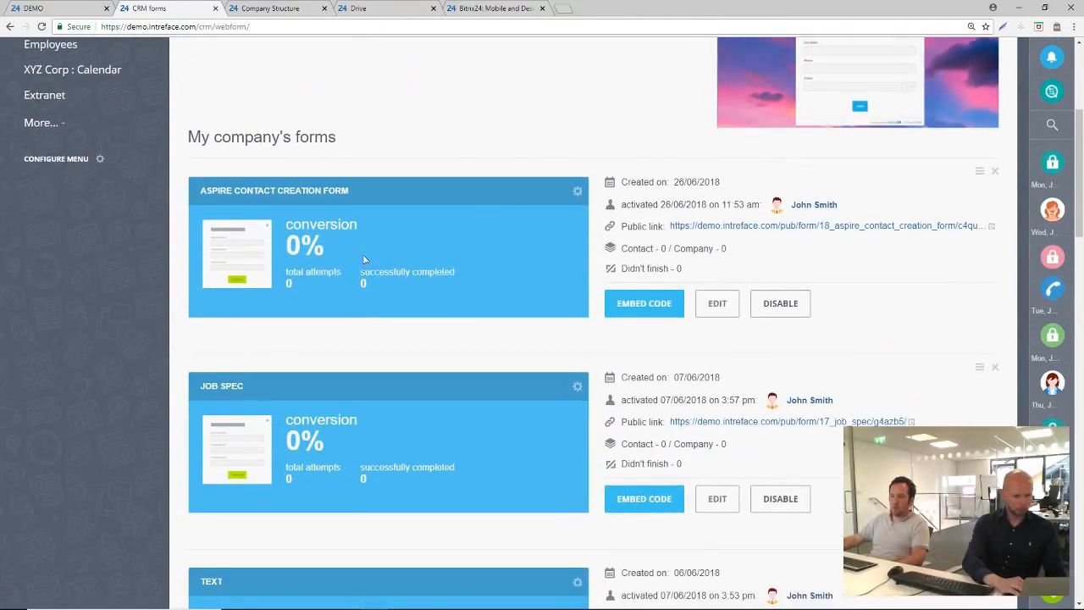
left_click(716, 305)
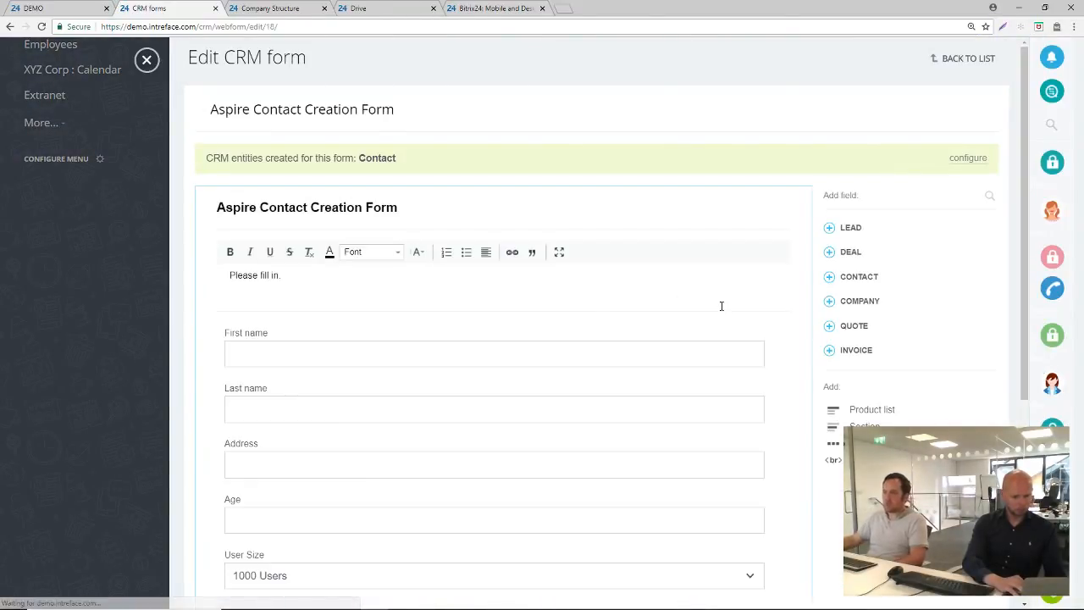
Add the Lead fields Date of birth and Second name to the Aspire Contact Creation Form
scroll(441, 196, "down", 2)
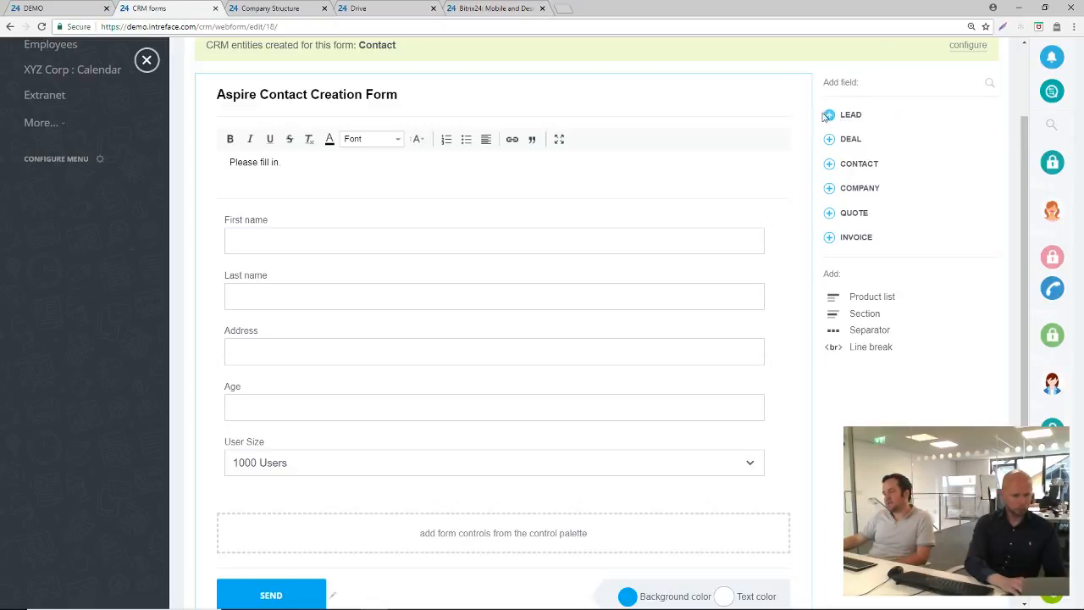
left_click(830, 117)
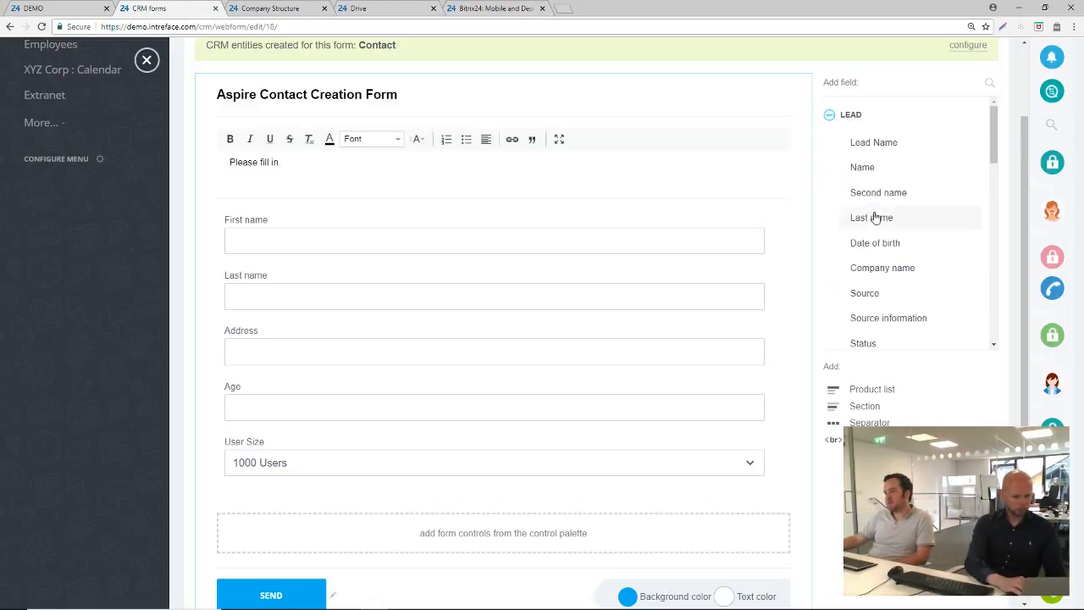
left_click(884, 244)
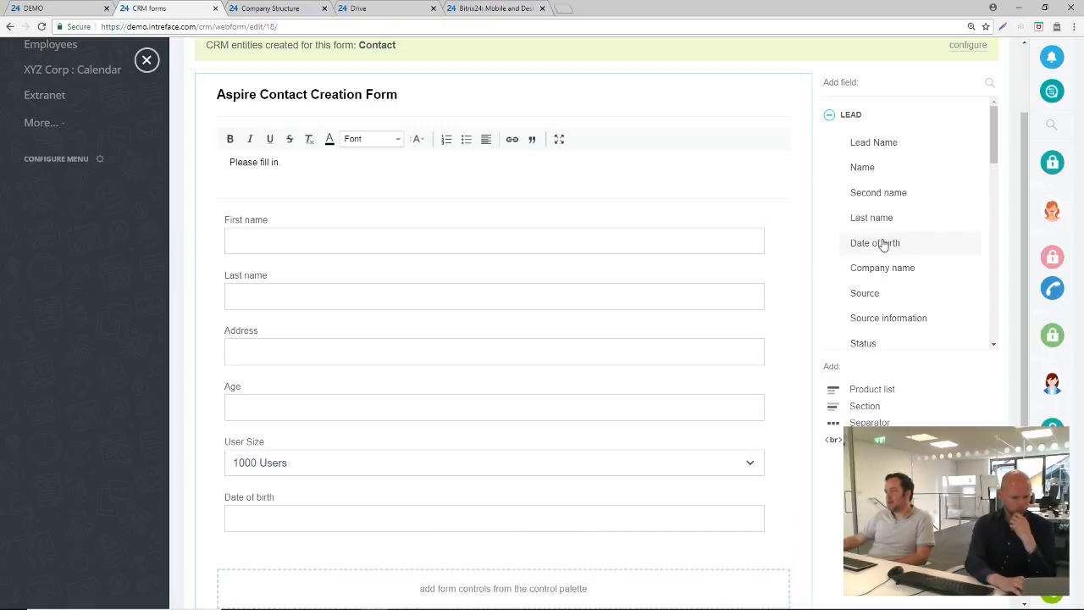
left_click(899, 193)
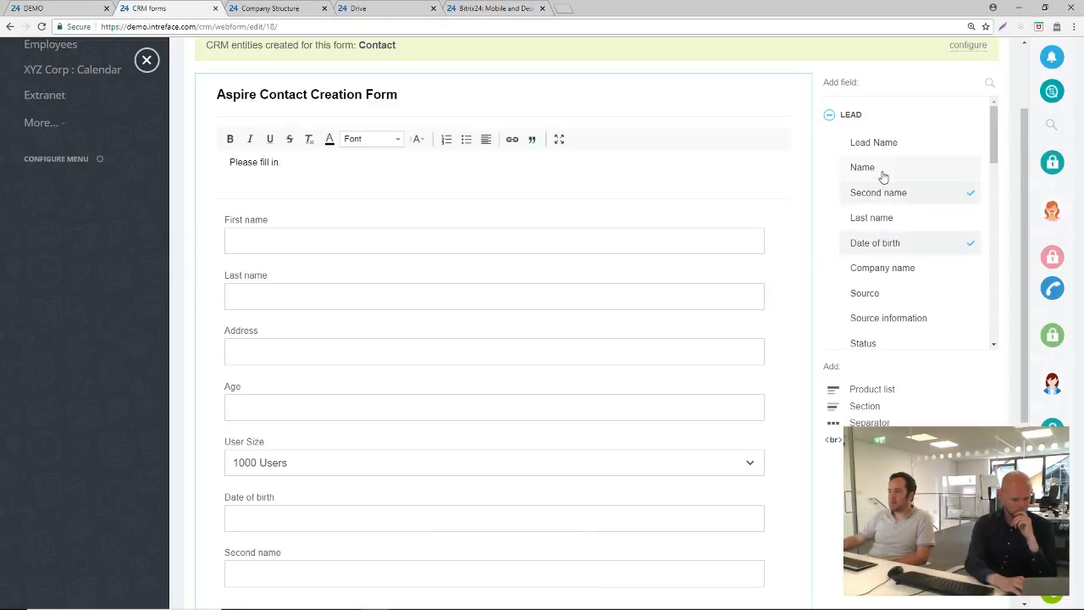
Move the Second name field between First name and Last name, and remove the Date of birth field from the form
scroll(351, 477, "down", 2)
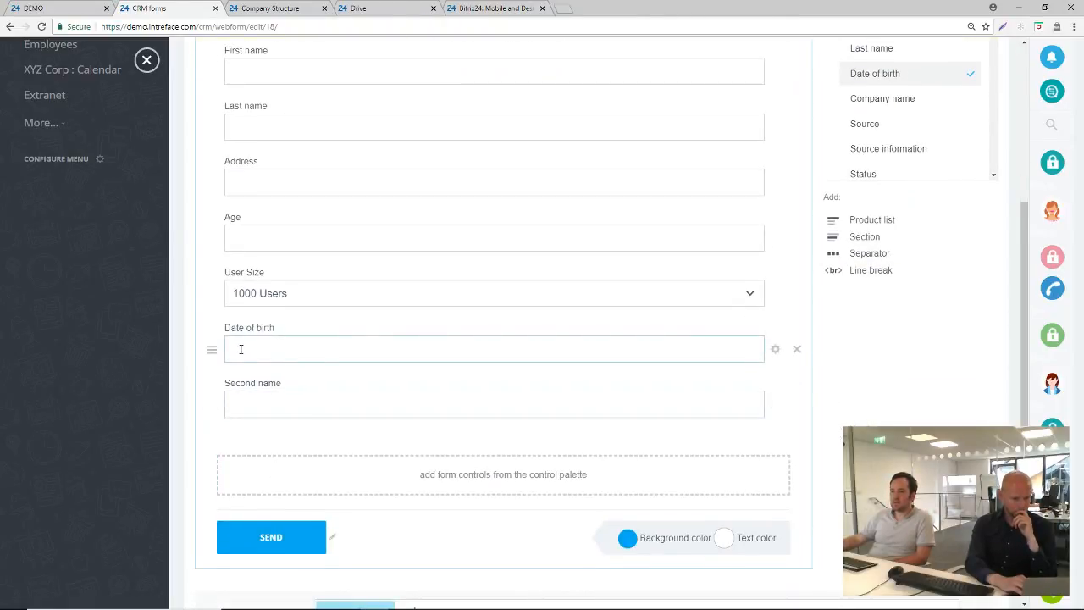
scroll(242, 351, "up", 2)
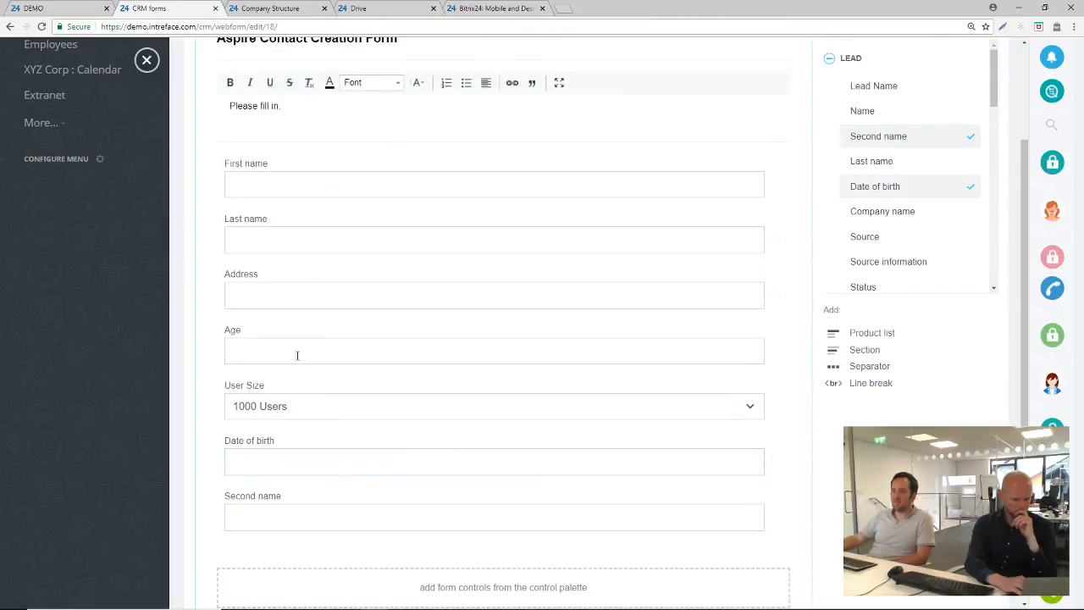
left_click_drag(203, 518, 204, 223)
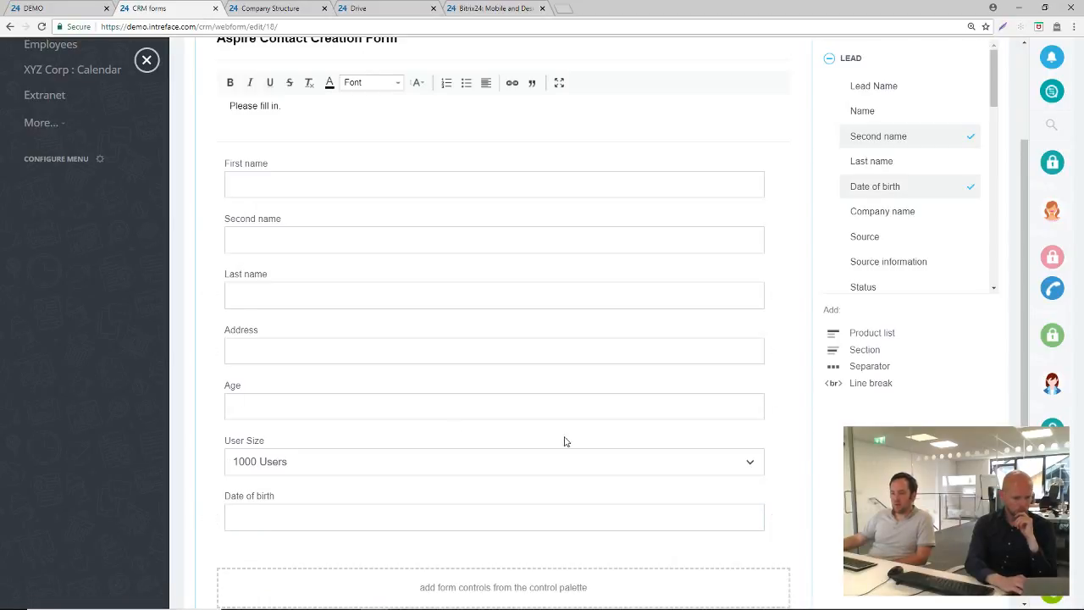
left_click(798, 519)
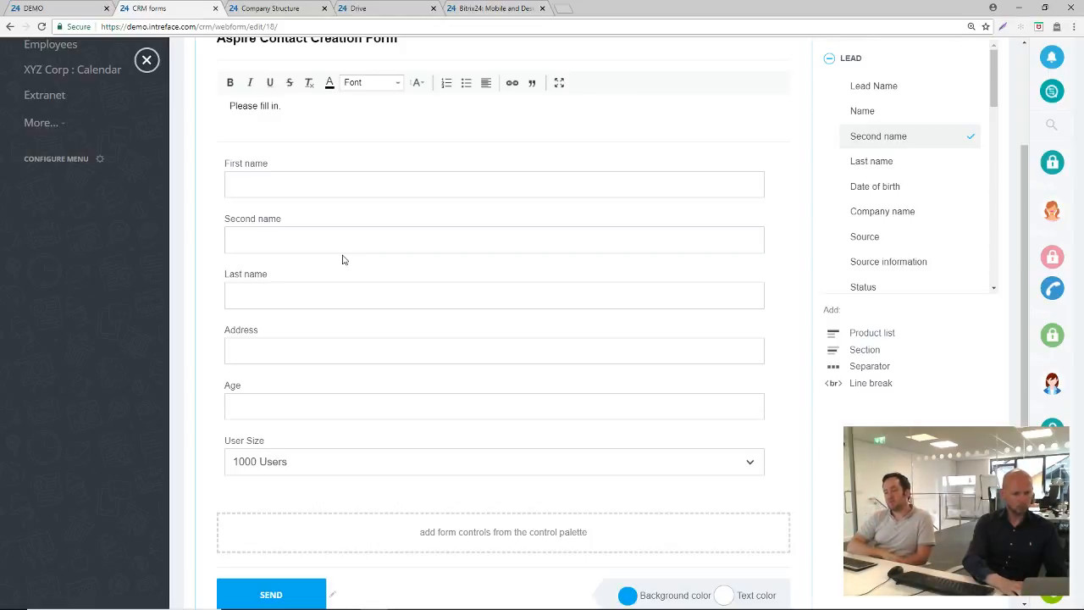
Expand the form's additional settings and add a field rule for User Size equals 2000 Users, keeping the Show action
scroll(339, 261, "down", 3)
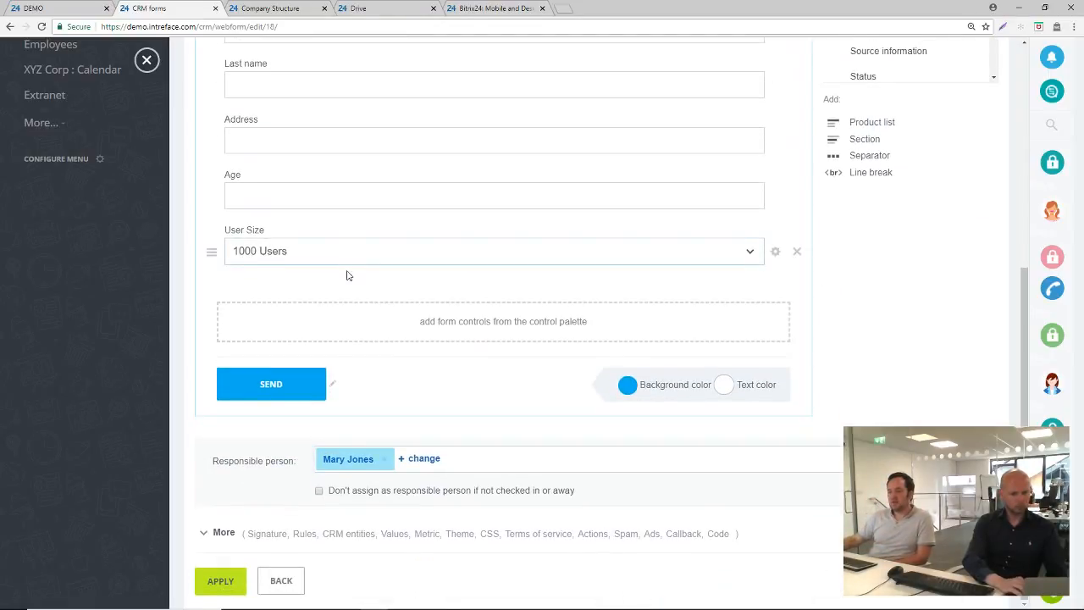
left_click(224, 532)
scroll(266, 517, "down", 2)
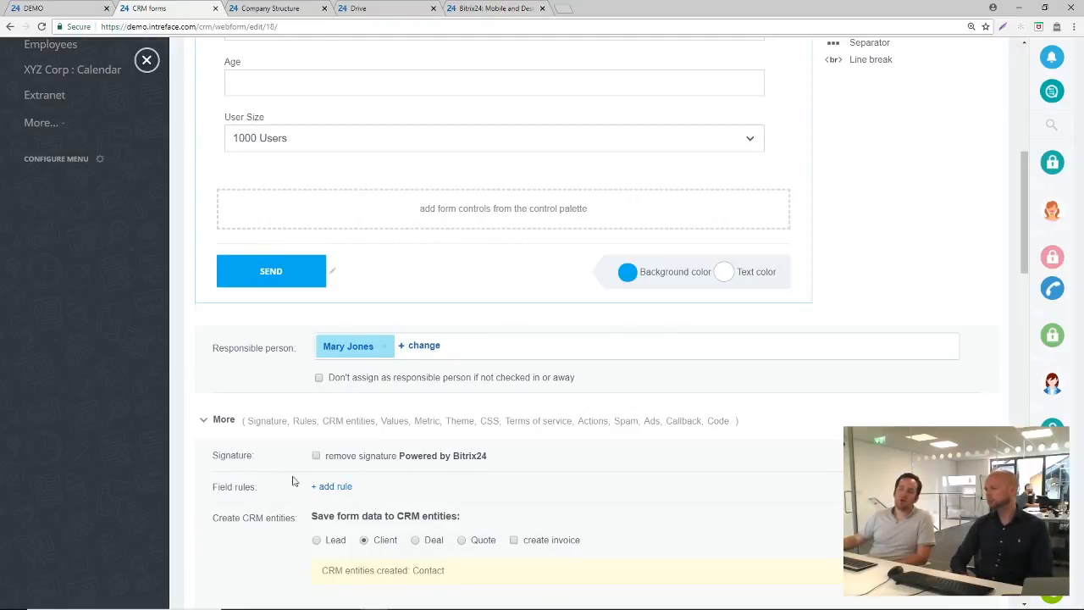
left_click(338, 487)
left_click(387, 506)
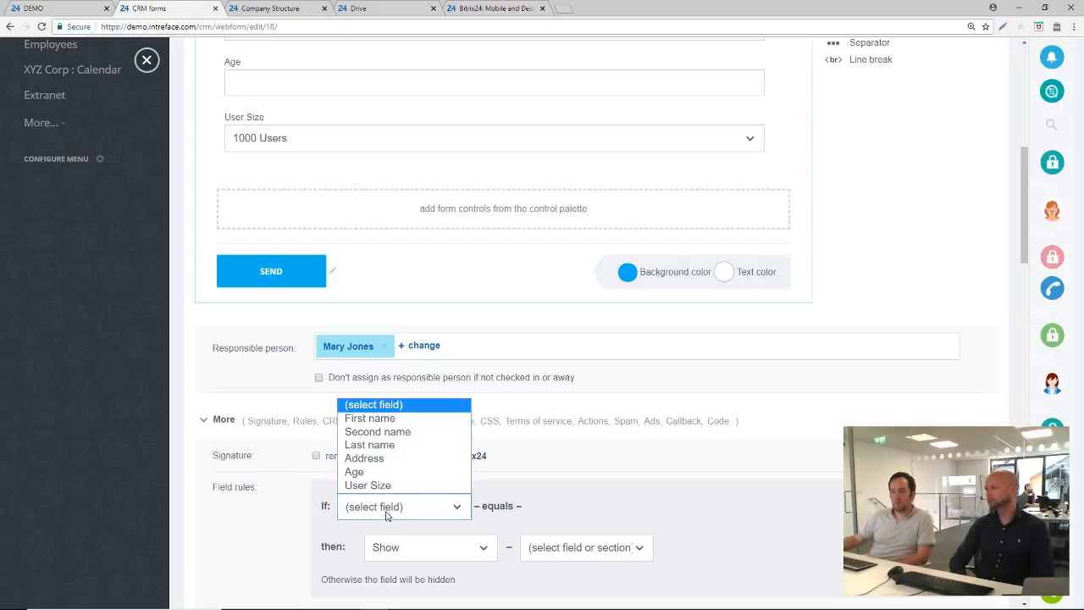
left_click(381, 485)
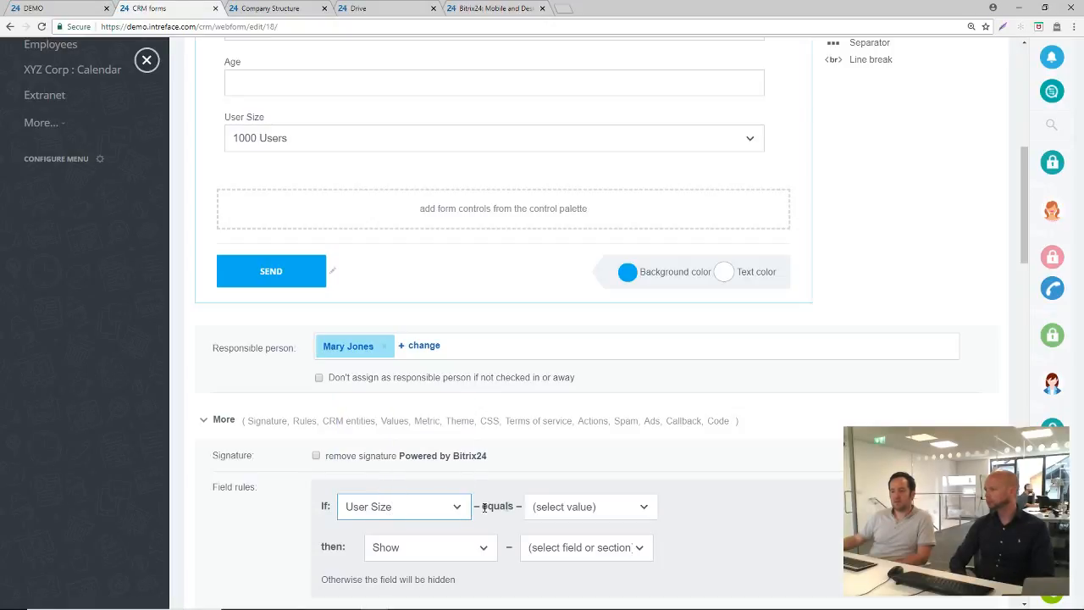
left_click(554, 513)
left_click(563, 555)
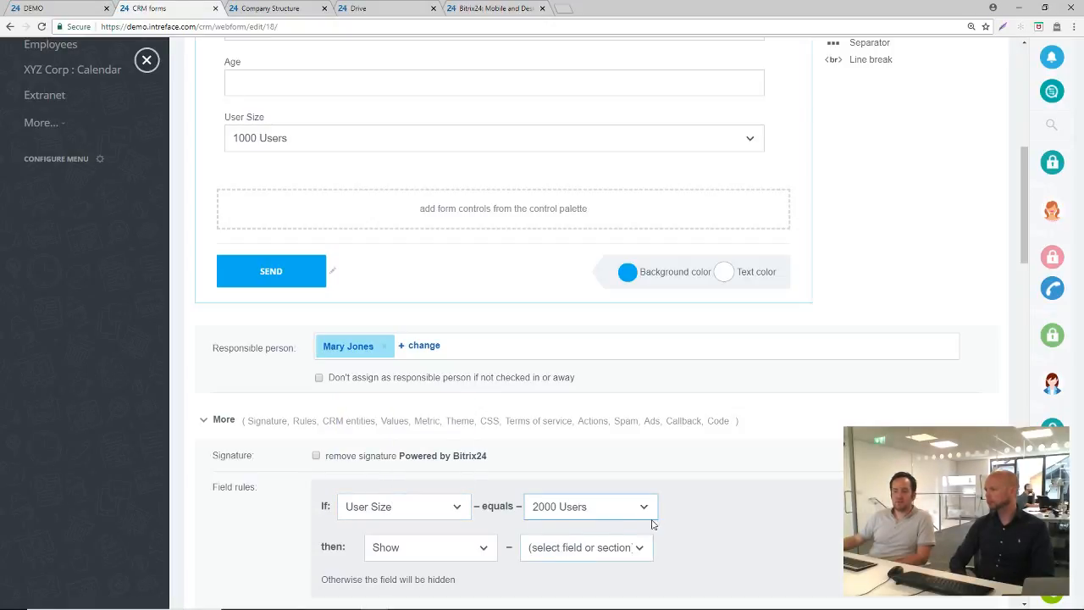
scroll(565, 506, "down", 2)
left_click(440, 446)
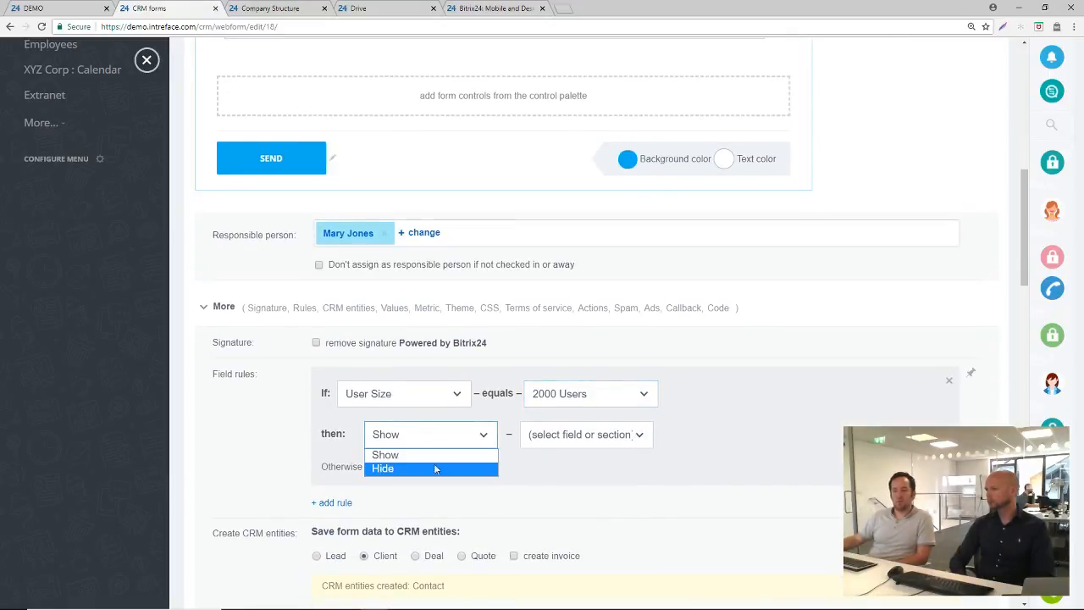
left_click(550, 468)
Set the form data to save as a Lead and review the form's fields, rules, default values, metric and theme settings
scroll(546, 469, "up", 5)
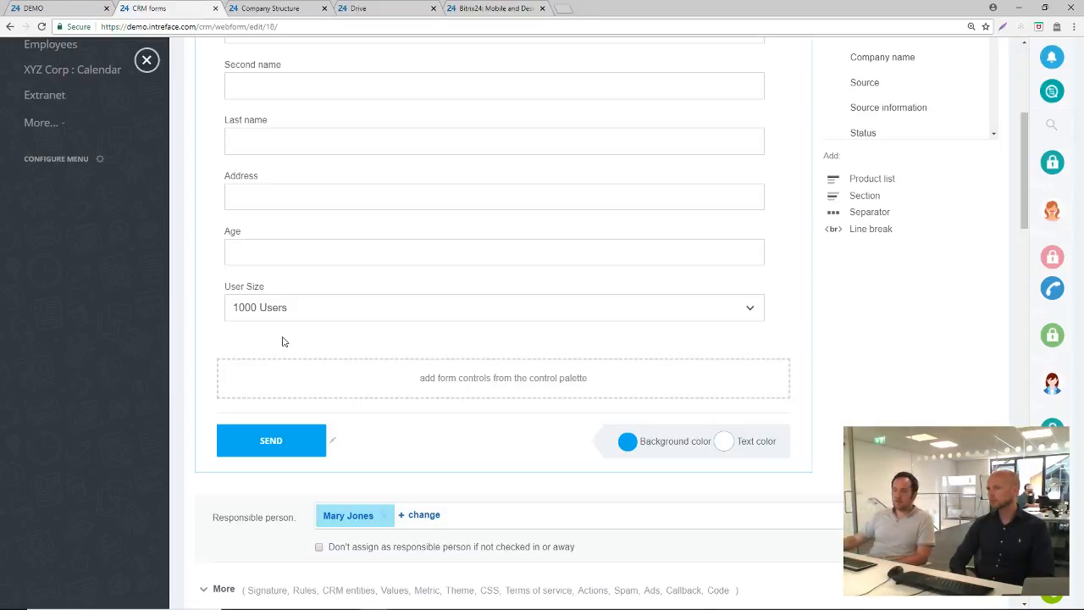
scroll(407, 305, "up", 5)
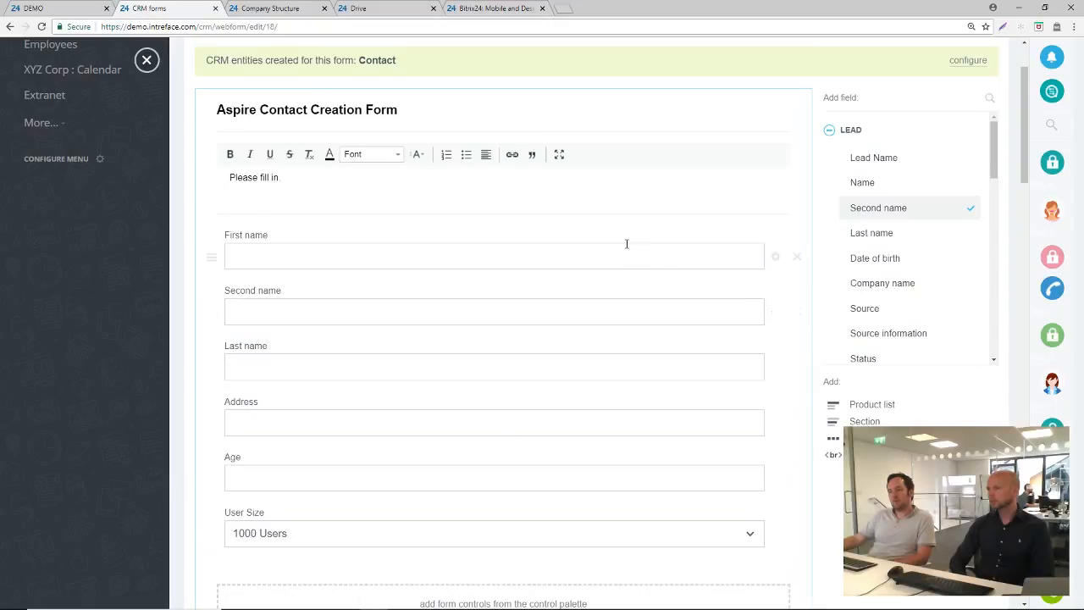
scroll(626, 243, "up", 1)
scroll(627, 244, "down", 7)
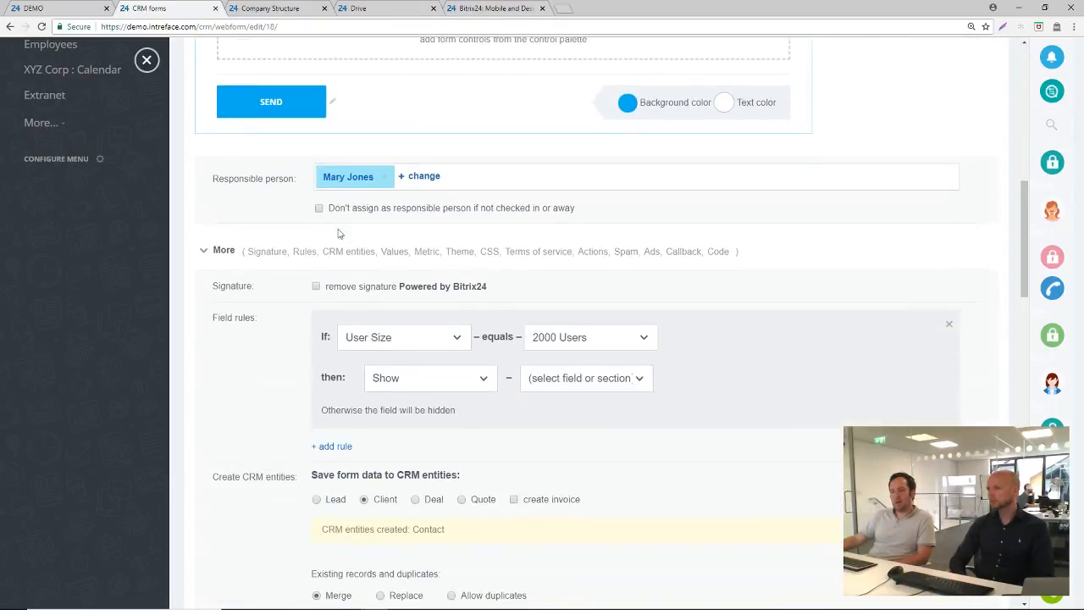
scroll(250, 258, "down", 2)
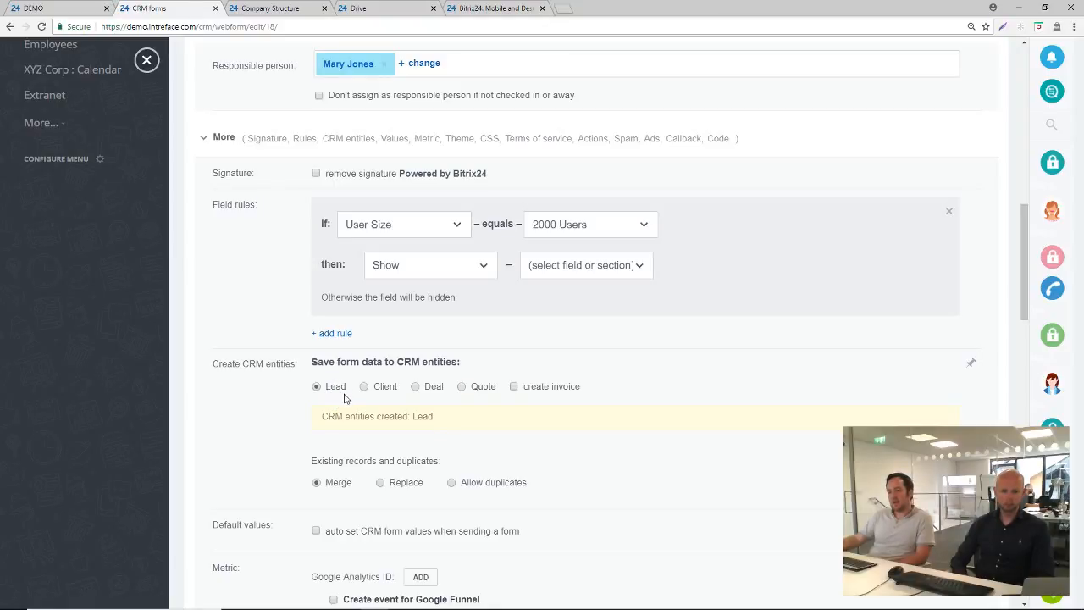
scroll(344, 398, "down", 3)
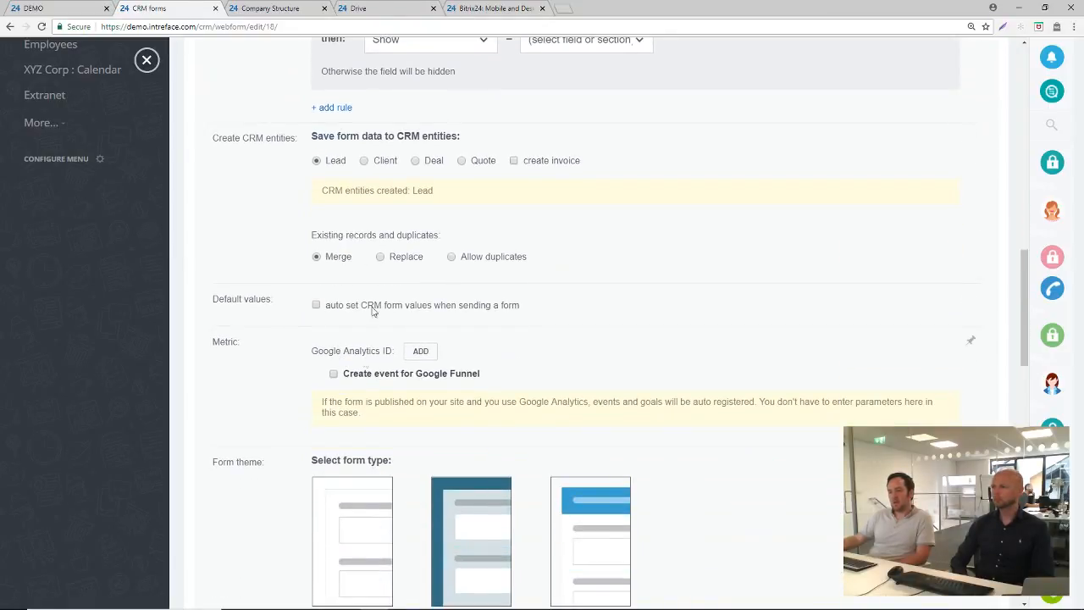
scroll(352, 219, "up", 12)
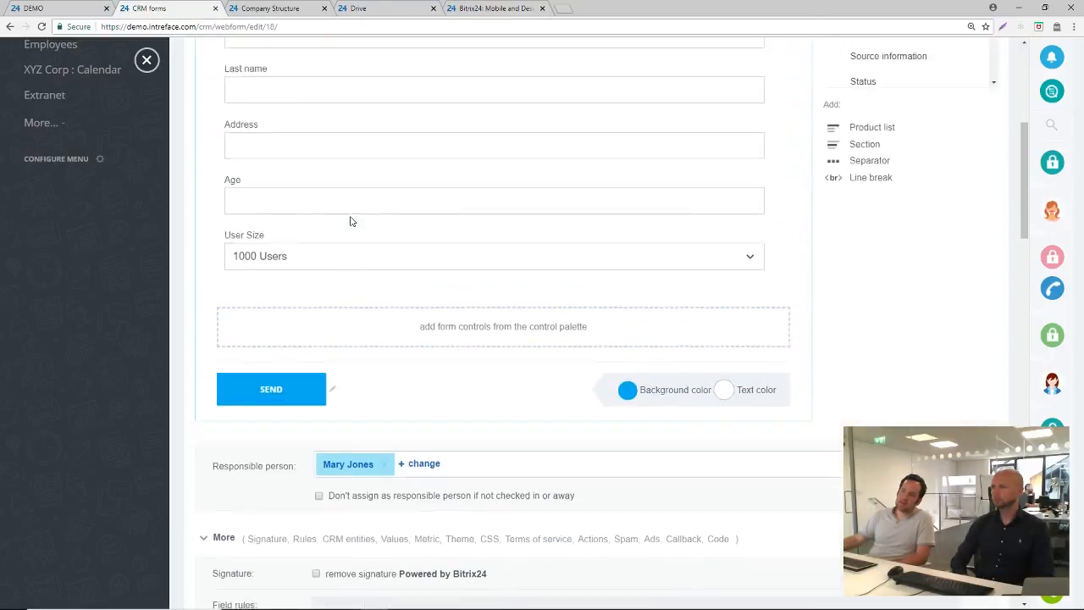
scroll(402, 386, "down", 12)
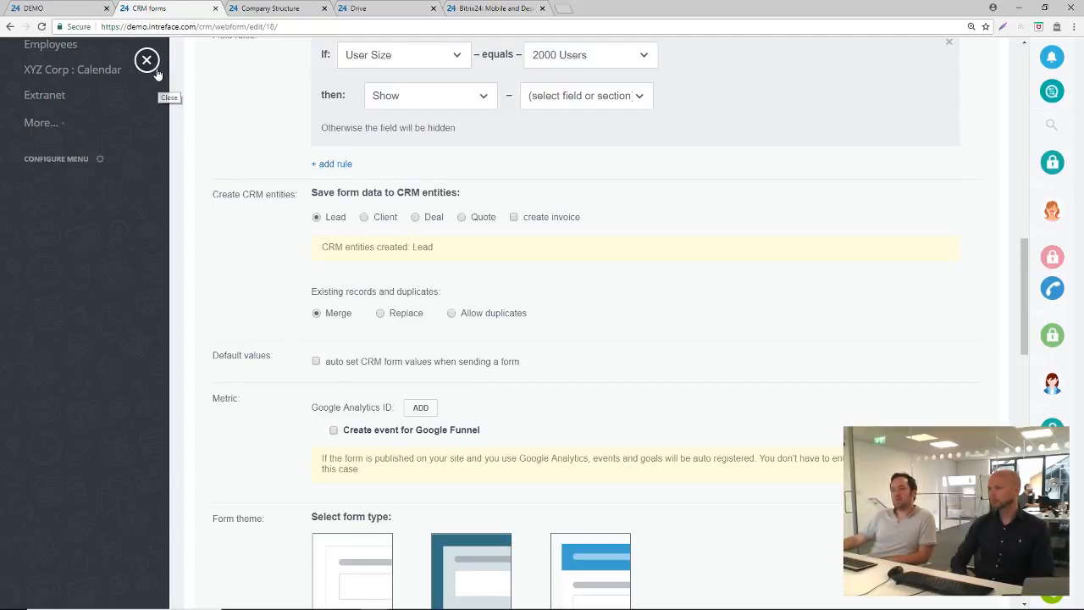
scroll(326, 321, "up", 3)
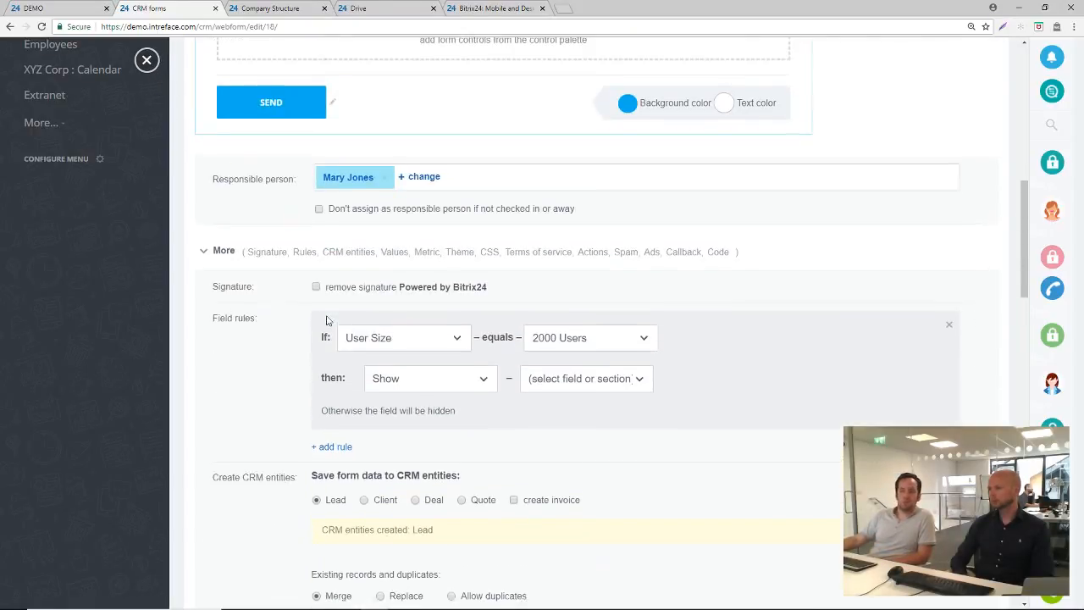
scroll(331, 317, "up", 6)
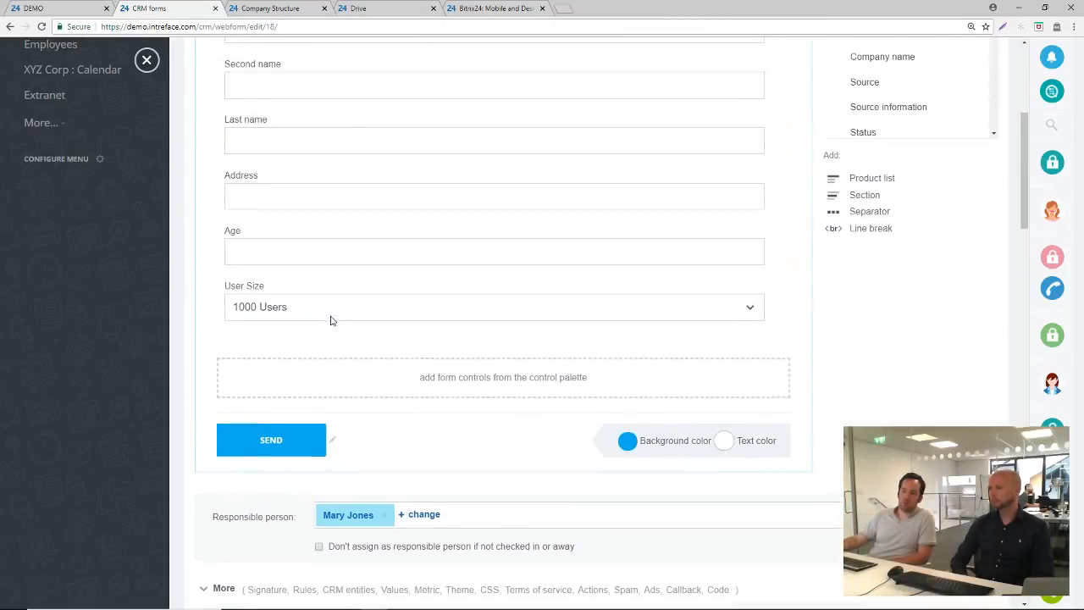
Leave the form editor, show the CRM leads as a list, and open the New-status lead Complete CRM form "Sales Leads"
left_click(148, 61)
scroll(478, 302, "up", 3)
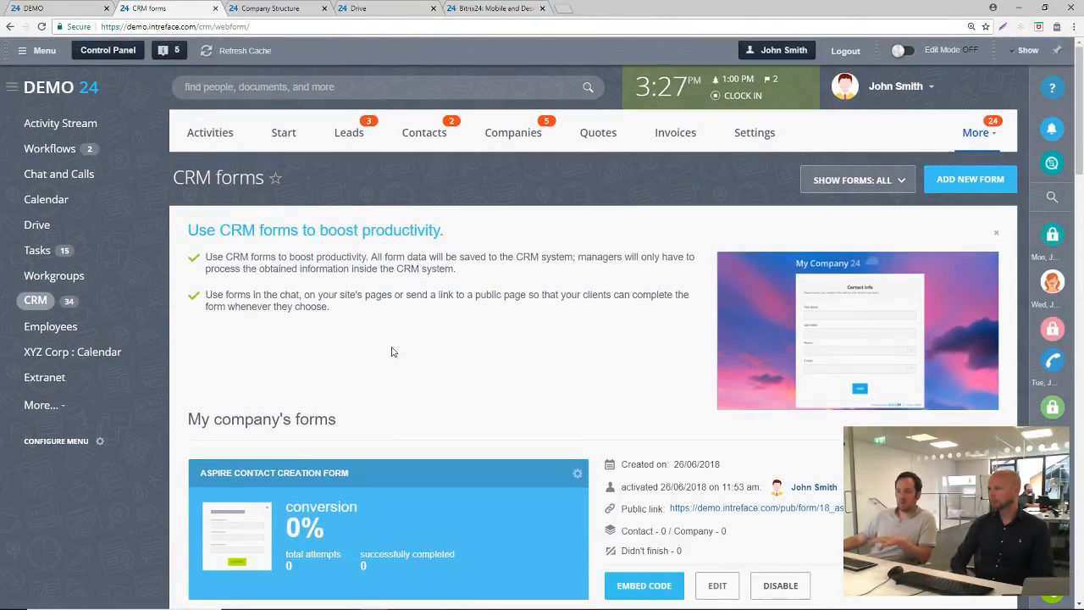
left_click(350, 134)
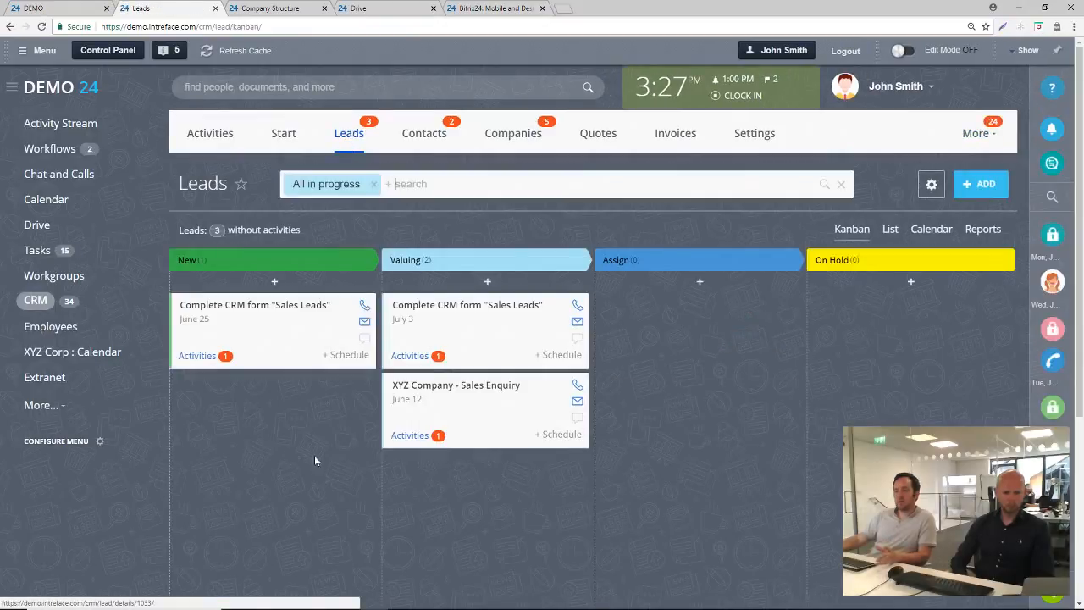
left_click(889, 230)
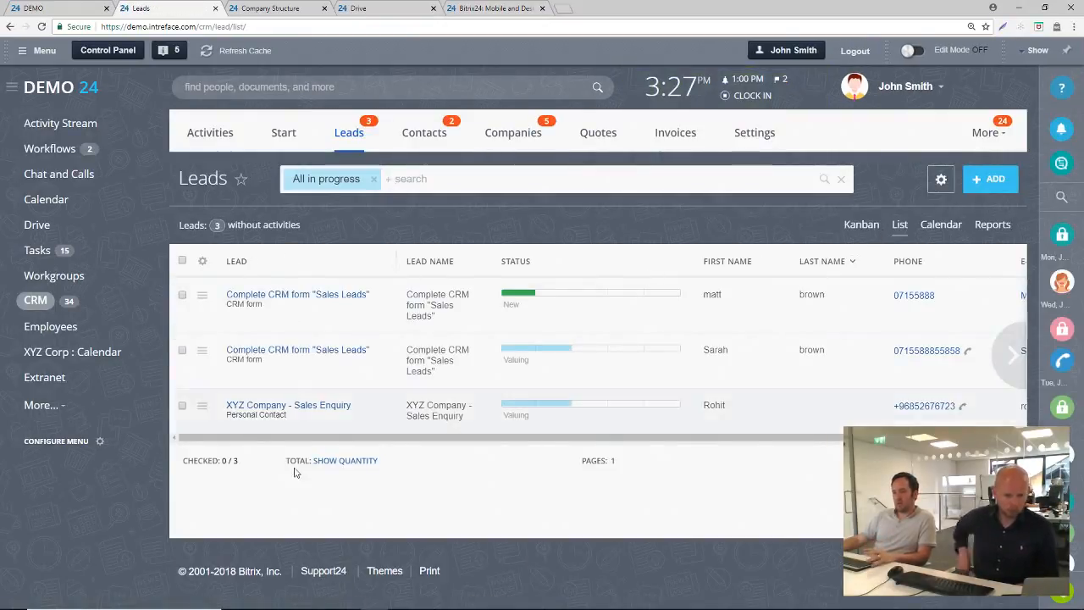
left_click(322, 298)
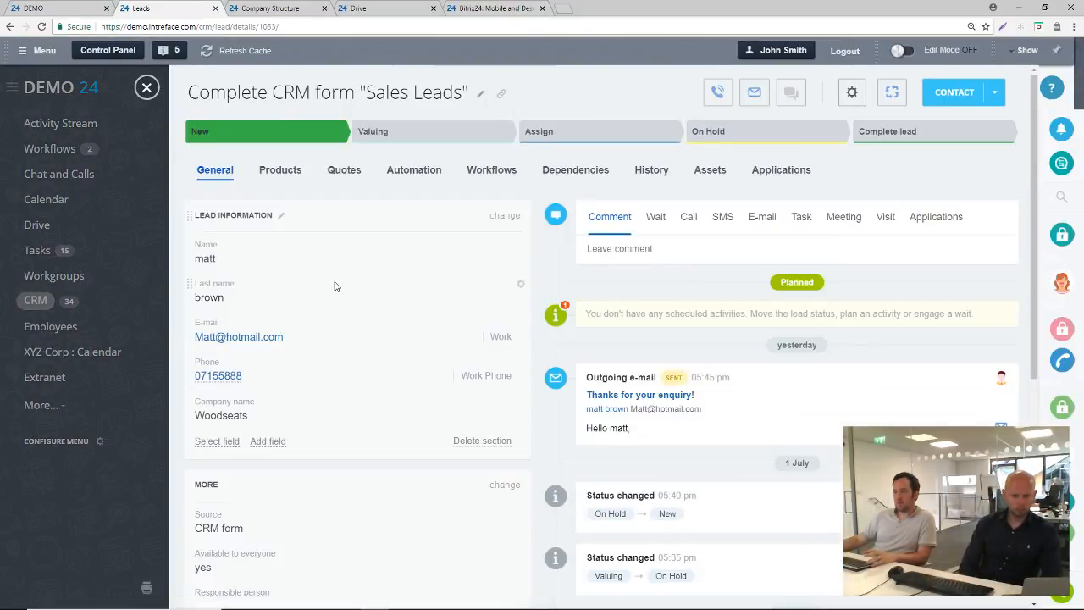
Review the lead's automation triggers and rules for each status, from New to Junk Lead
left_click(416, 170)
scroll(447, 409, "down", 1)
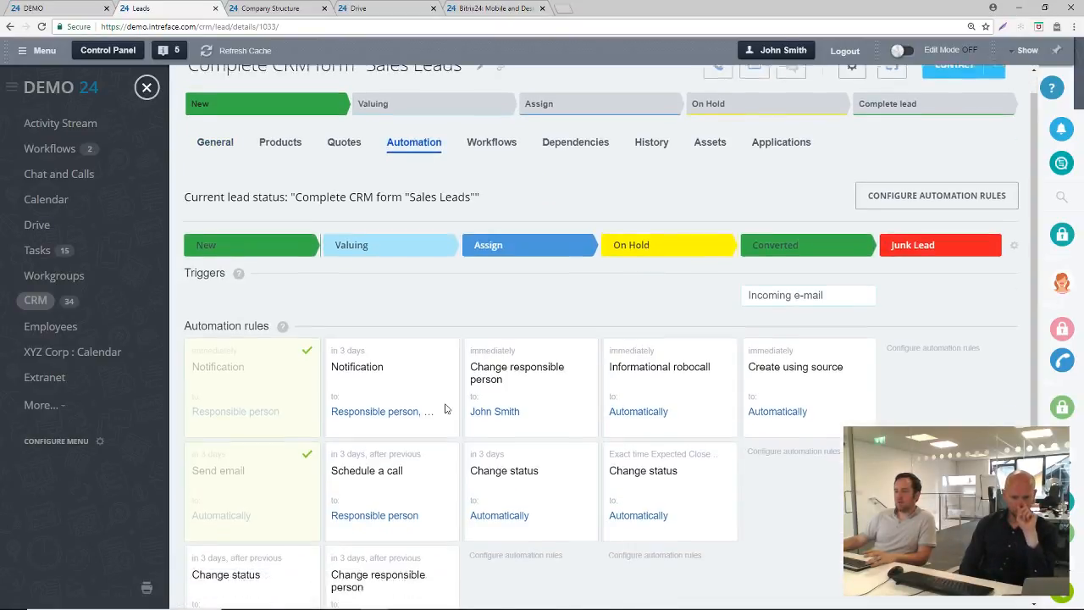
scroll(447, 409, "down", 1)
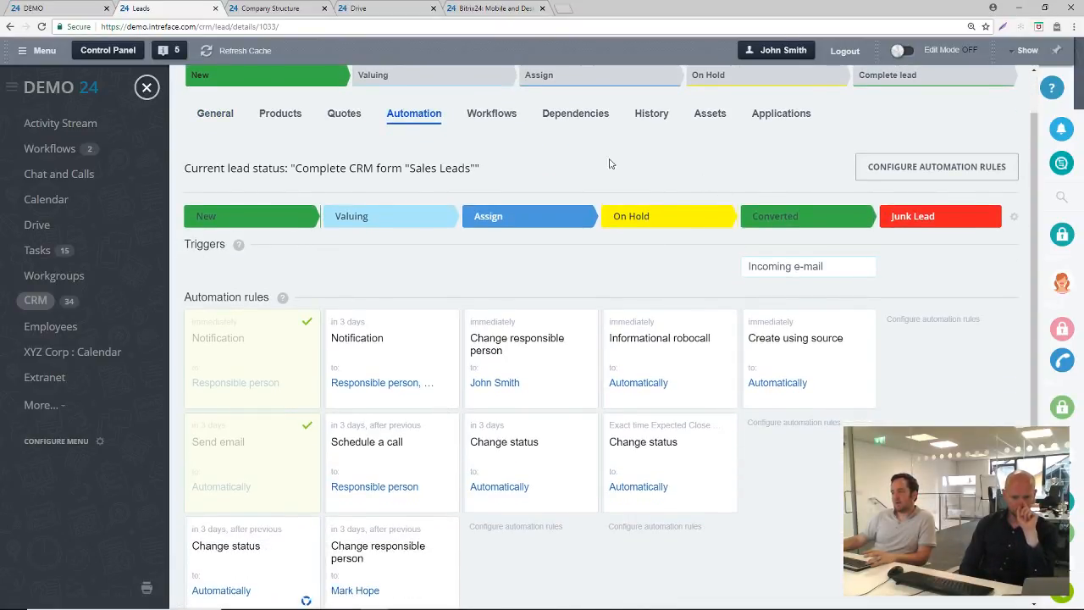
scroll(299, 364, "down", 3)
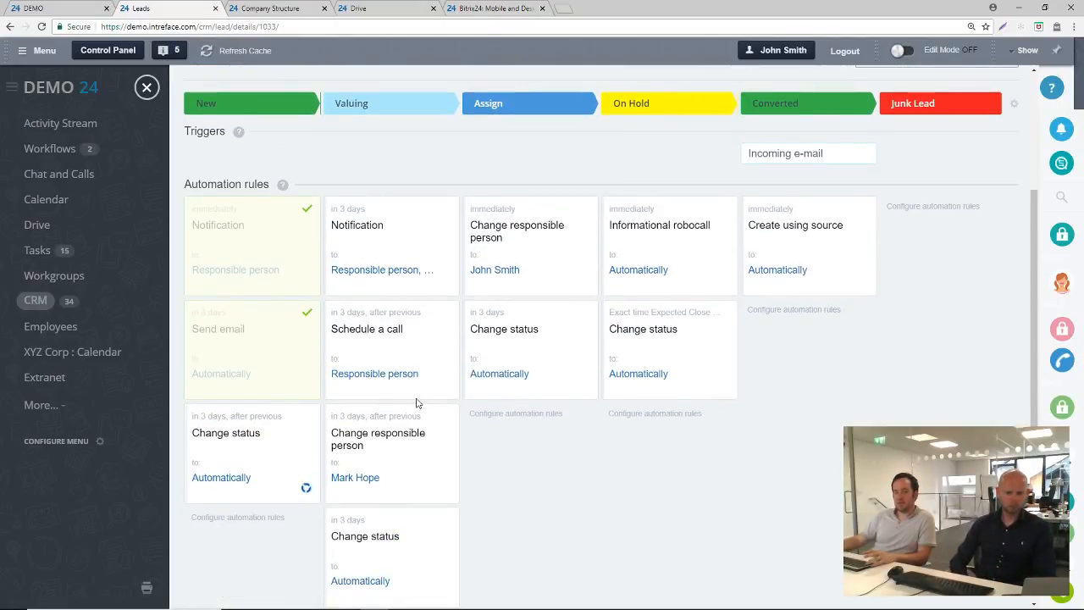
scroll(416, 403, "up", 2)
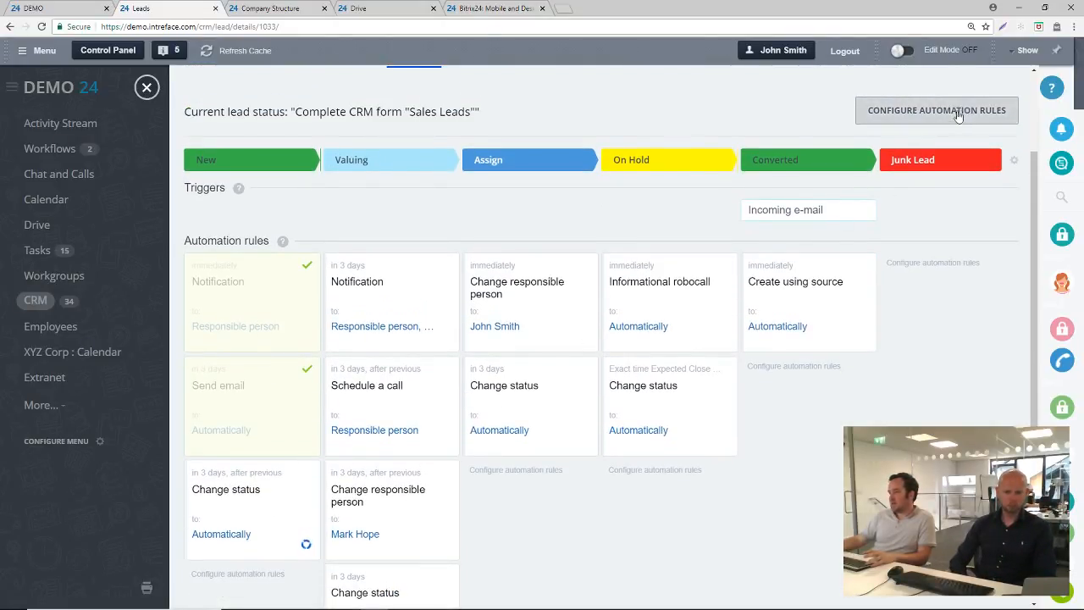
Open the automation rules for configuration and remove the immediate Notification rule from the New stage
left_click(881, 112)
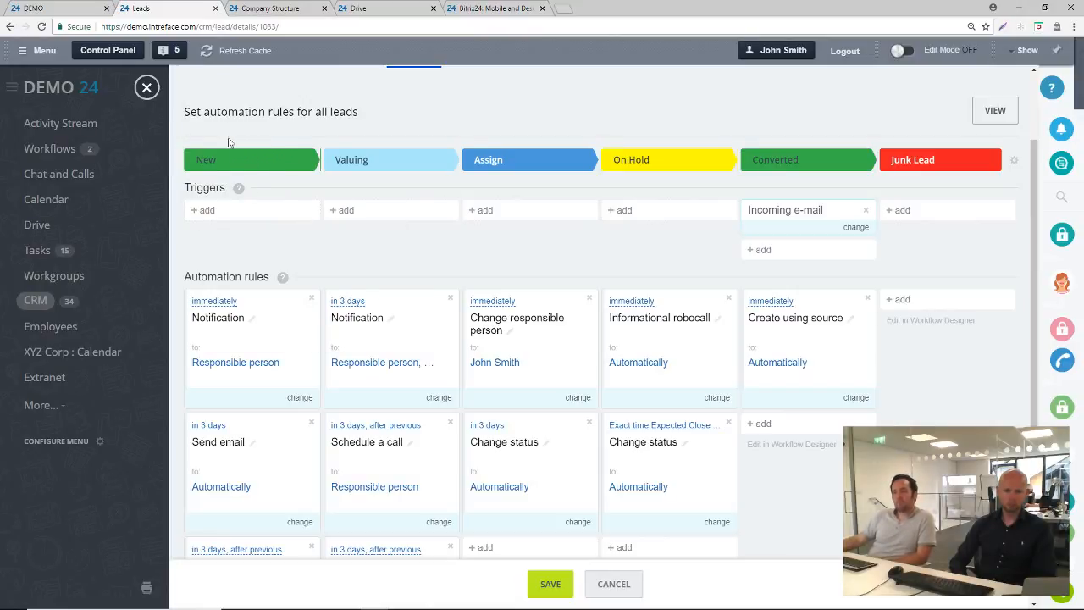
scroll(229, 337, "down", 3)
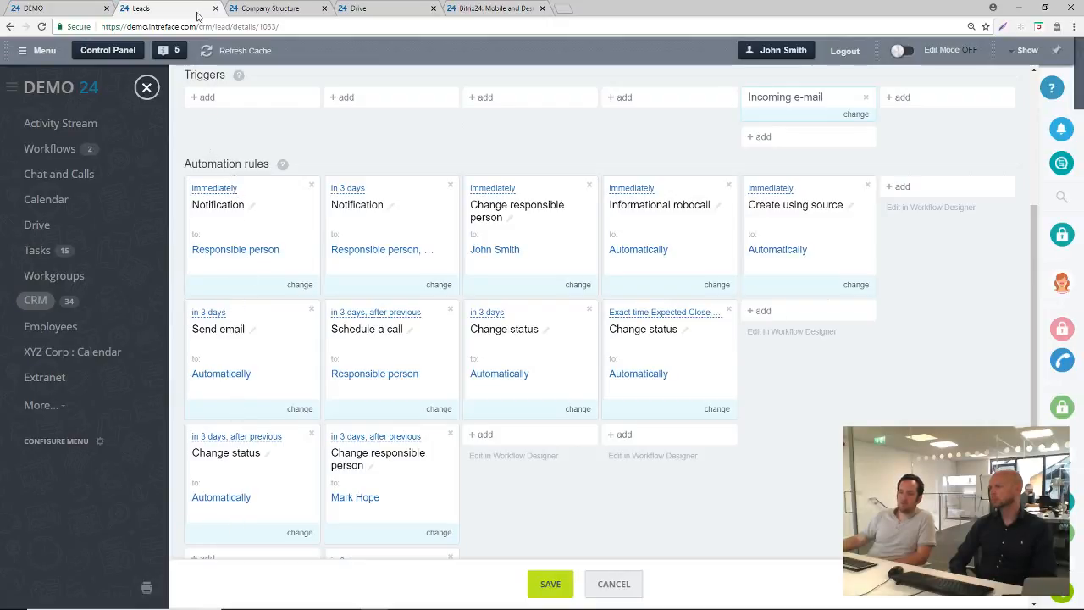
scroll(263, 339, "down", 3)
scroll(245, 449, "up", 1)
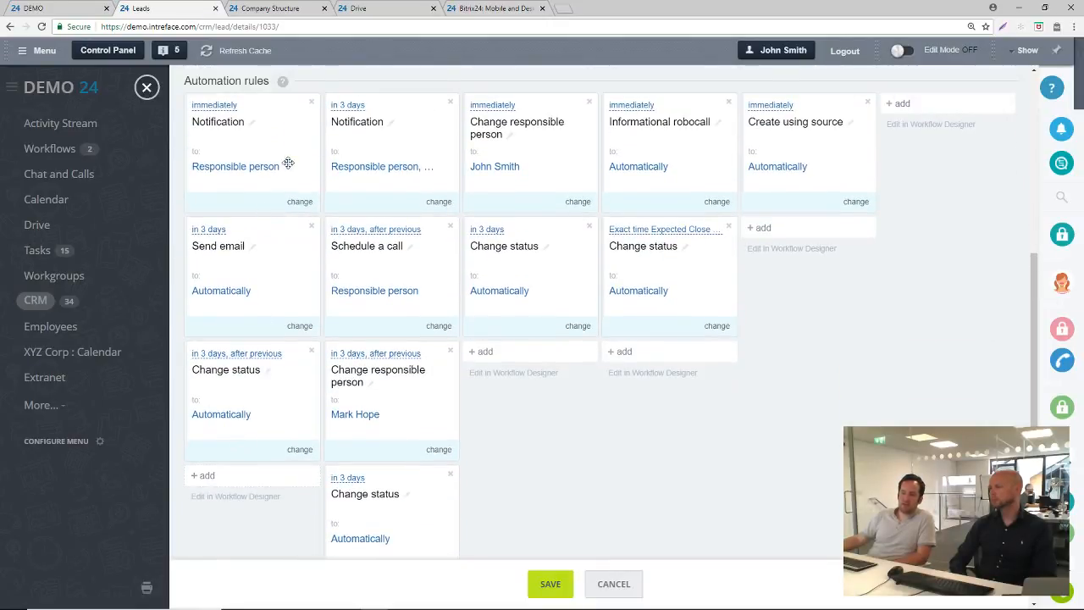
left_click(311, 102)
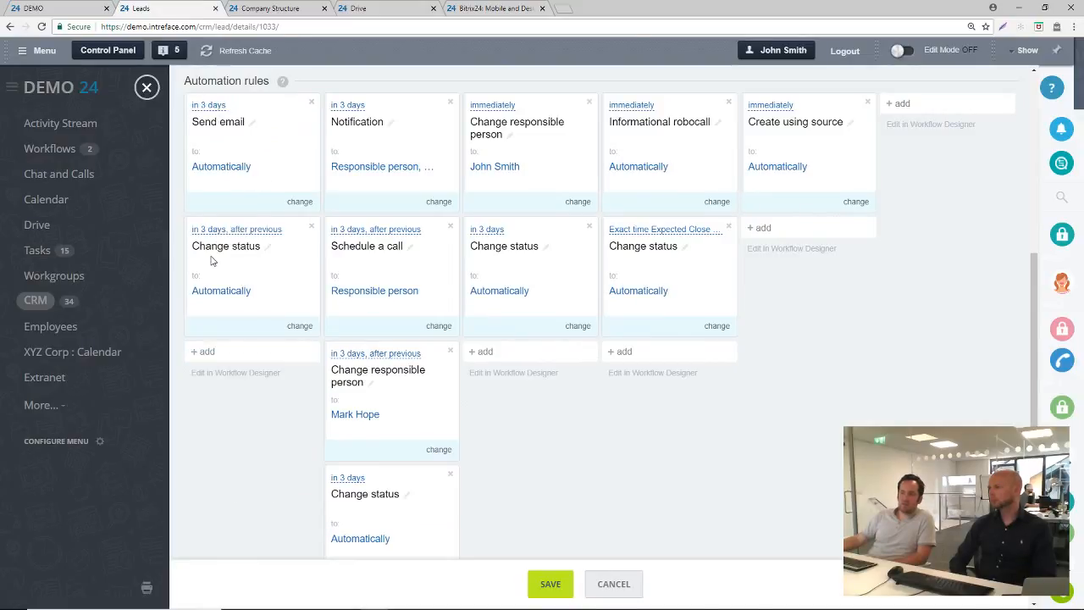
Start a client communication rule of type Send email in the New stage with the subject "Thank You"
scroll(212, 254, "up", 4)
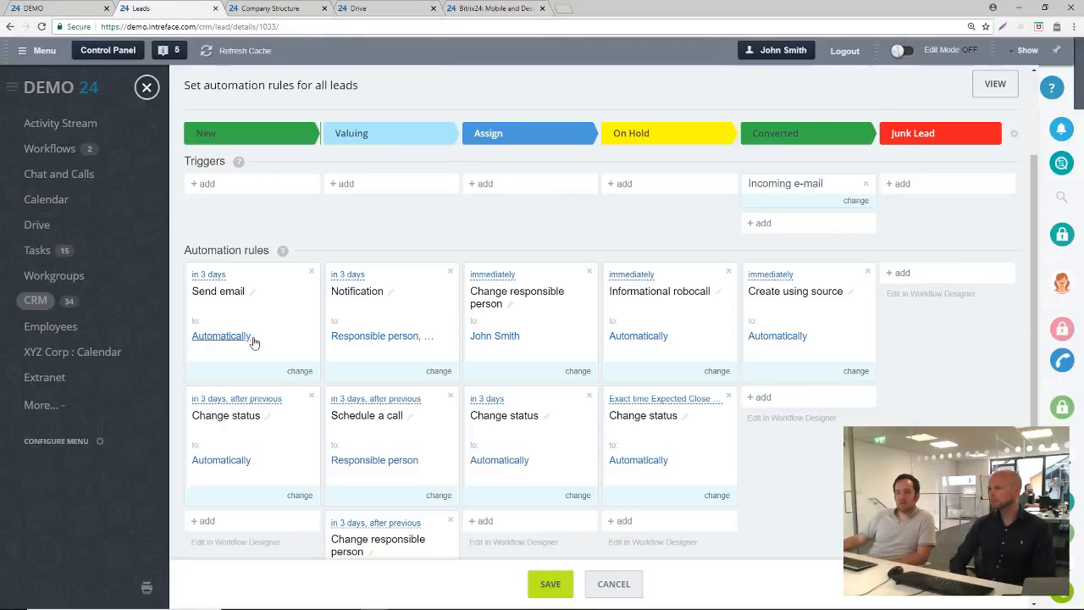
left_click(230, 523)
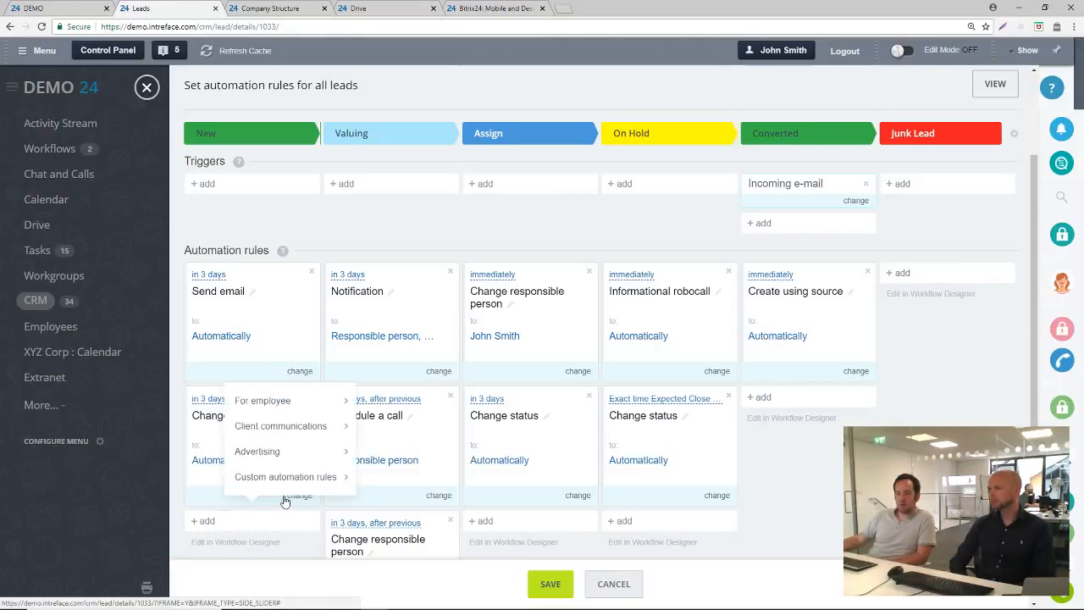
mouse_move(284, 432)
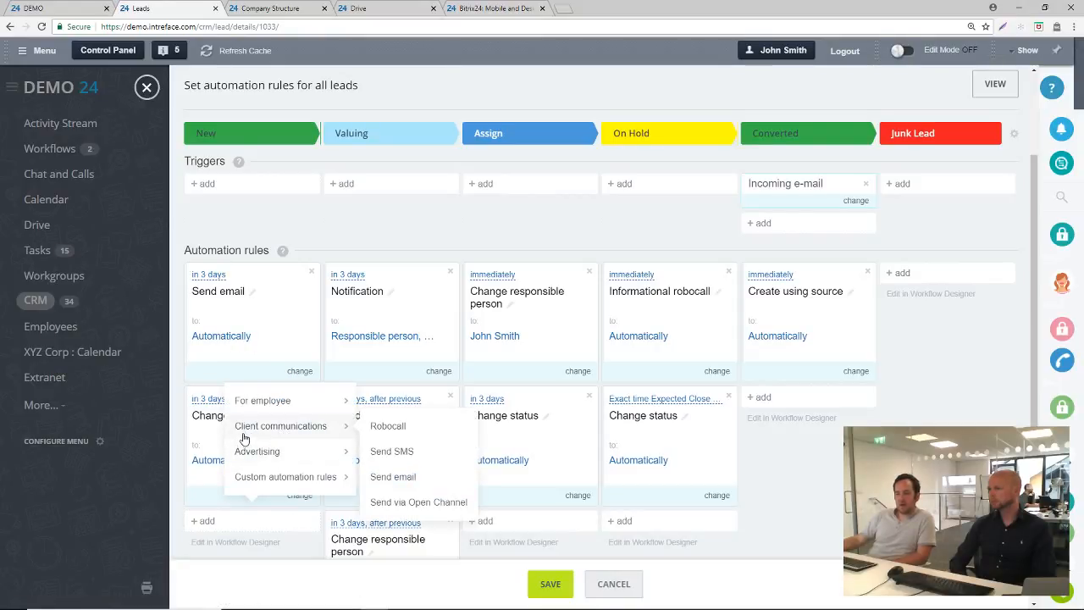
left_click(400, 479)
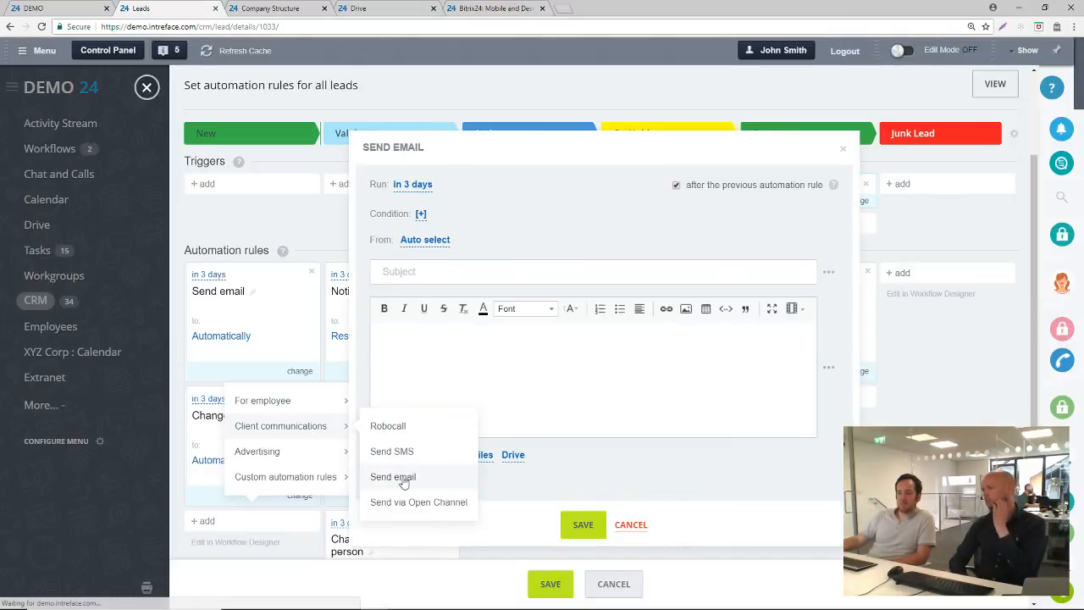
left_click(445, 270)
type("Thank ")
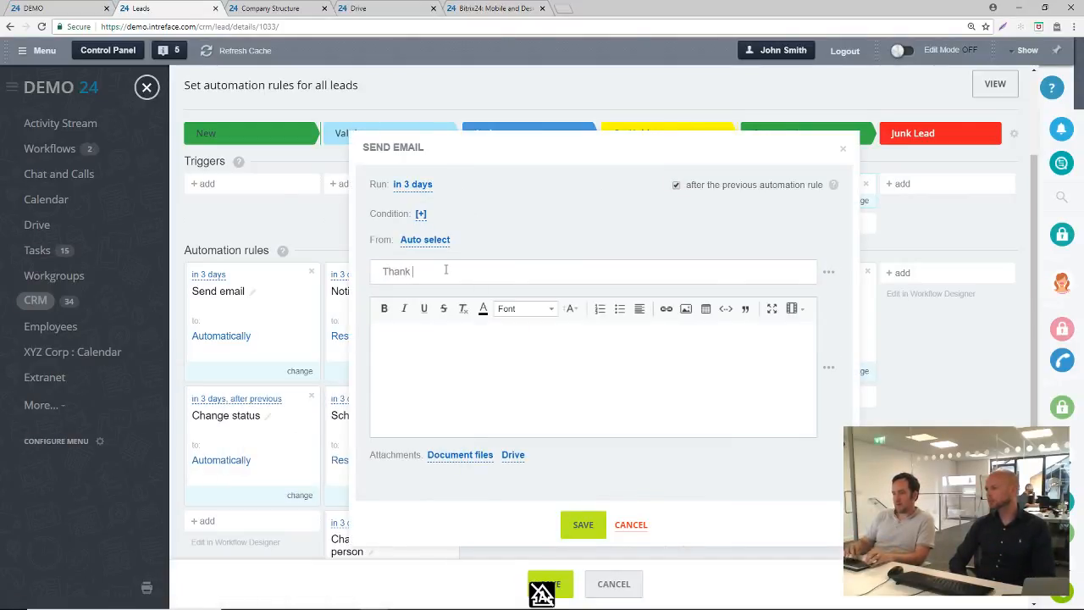
type("You")
Write the email body greeting "Hello {{First name}}," using the lead's First name placeholder
left_click(478, 345)
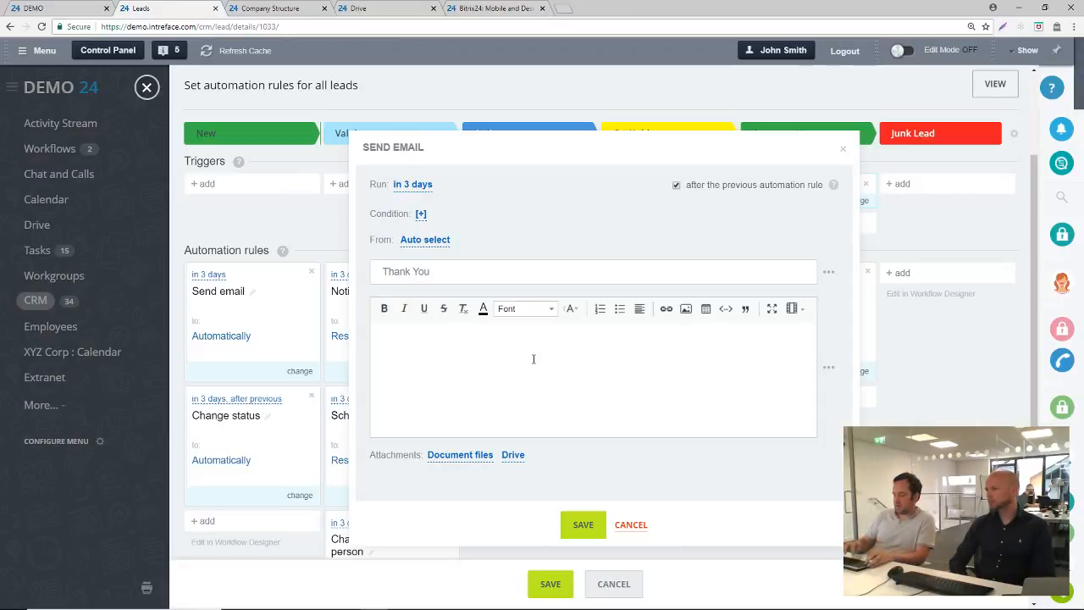
type("Hello")
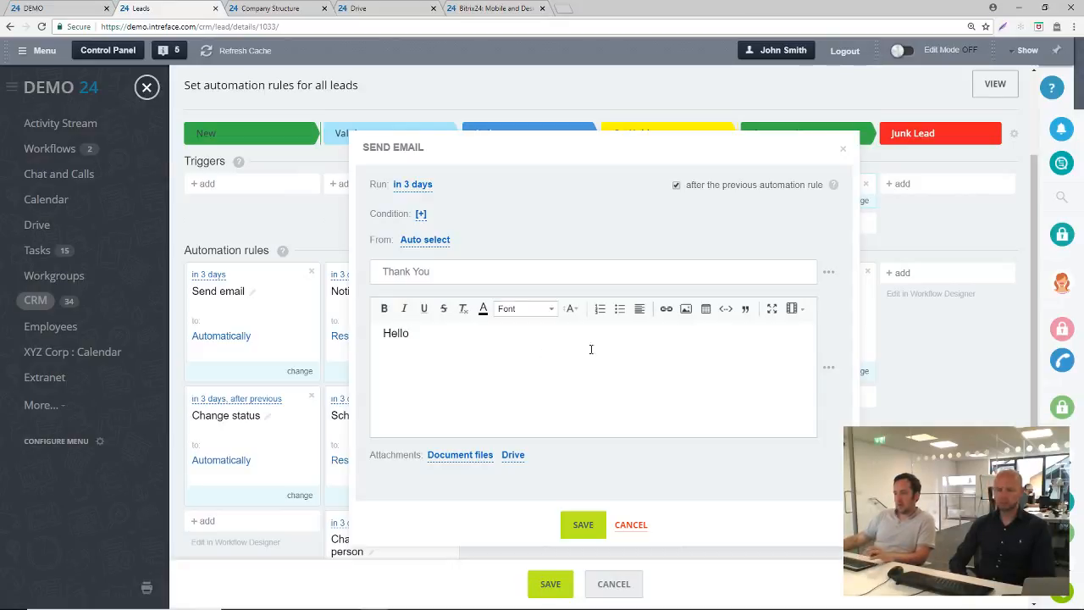
left_click(828, 367)
mouse_move(836, 402)
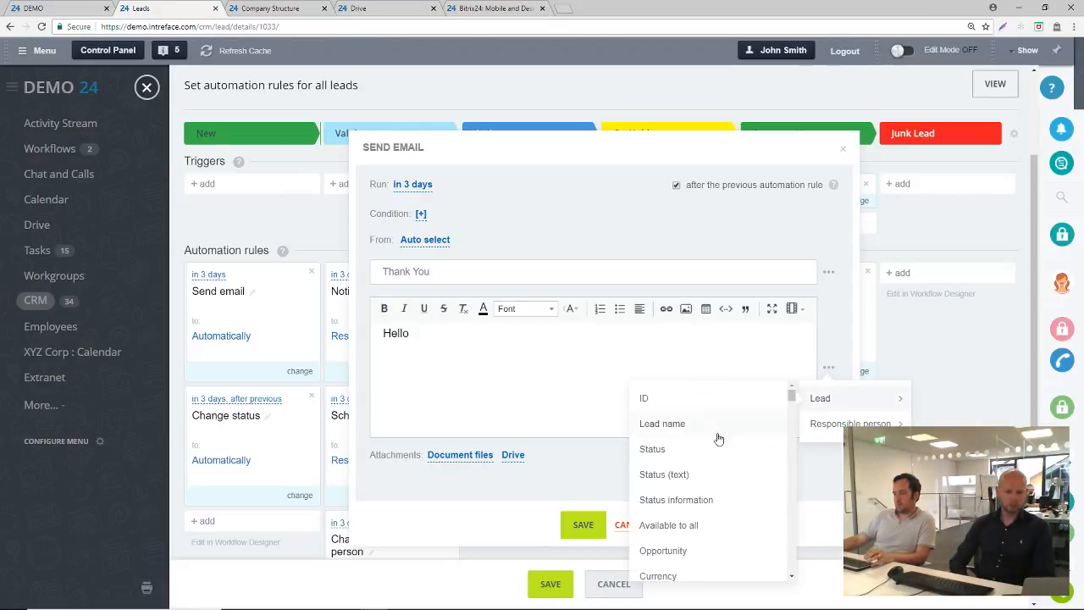
scroll(701, 496, "down", 5)
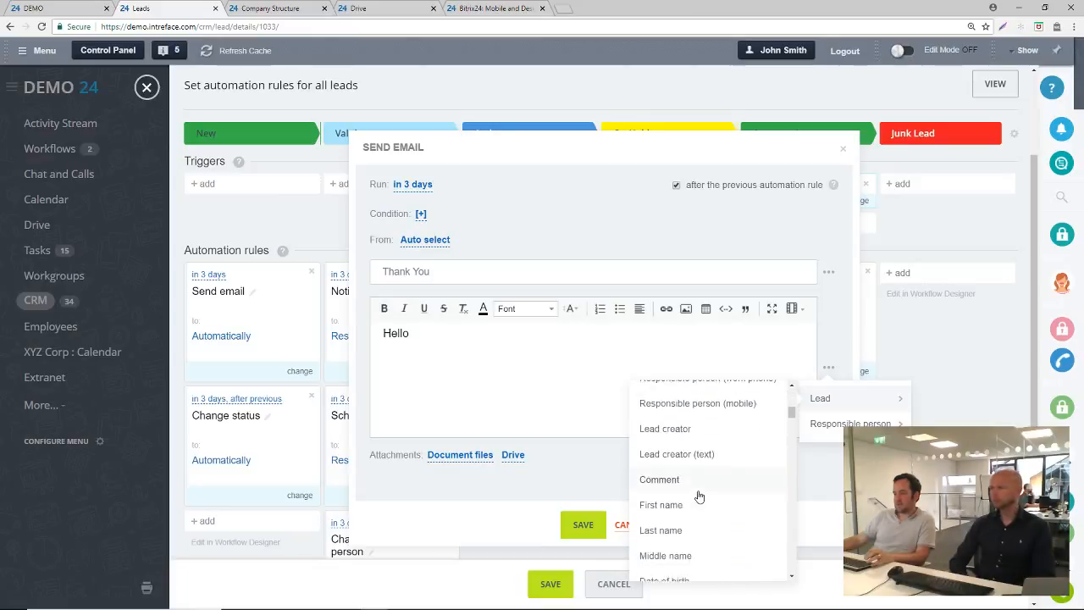
scroll(699, 496, "down", 2)
left_click(670, 471)
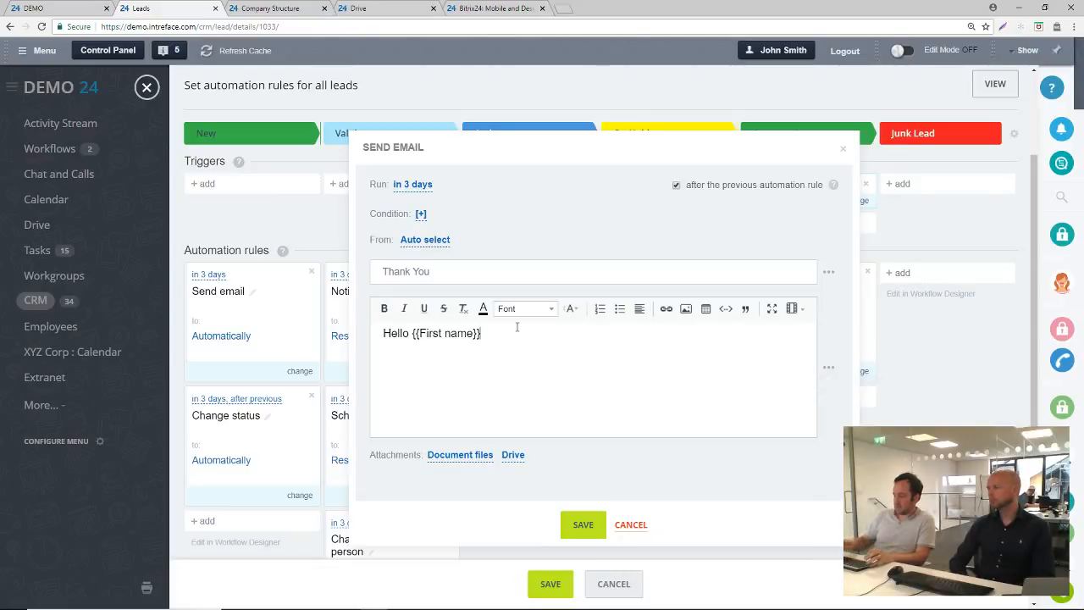
type(",")
key("Return")
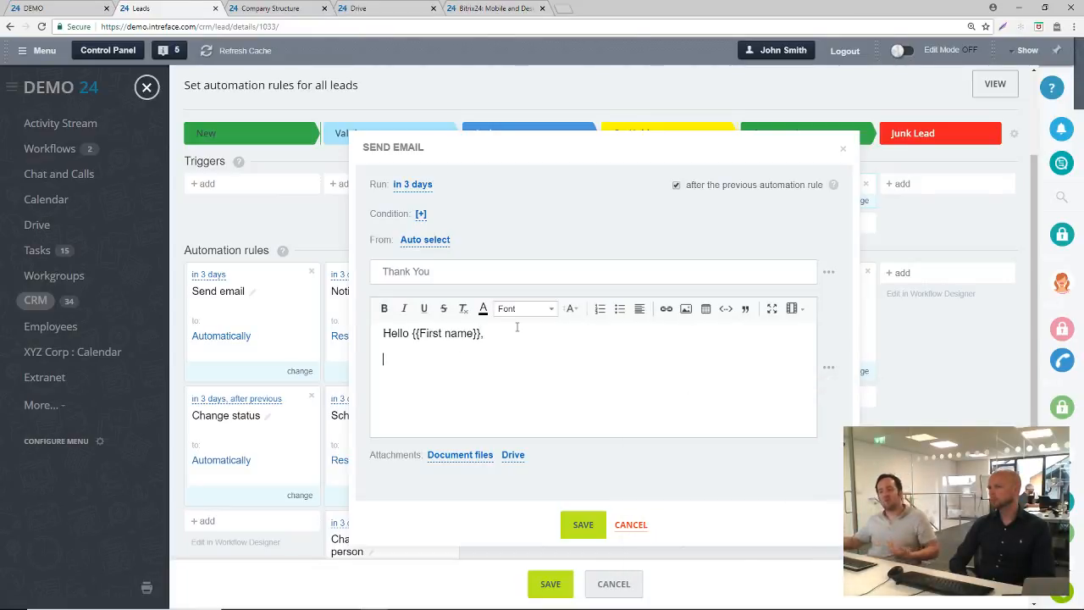
Set the email rule to run immediately
left_click(413, 184)
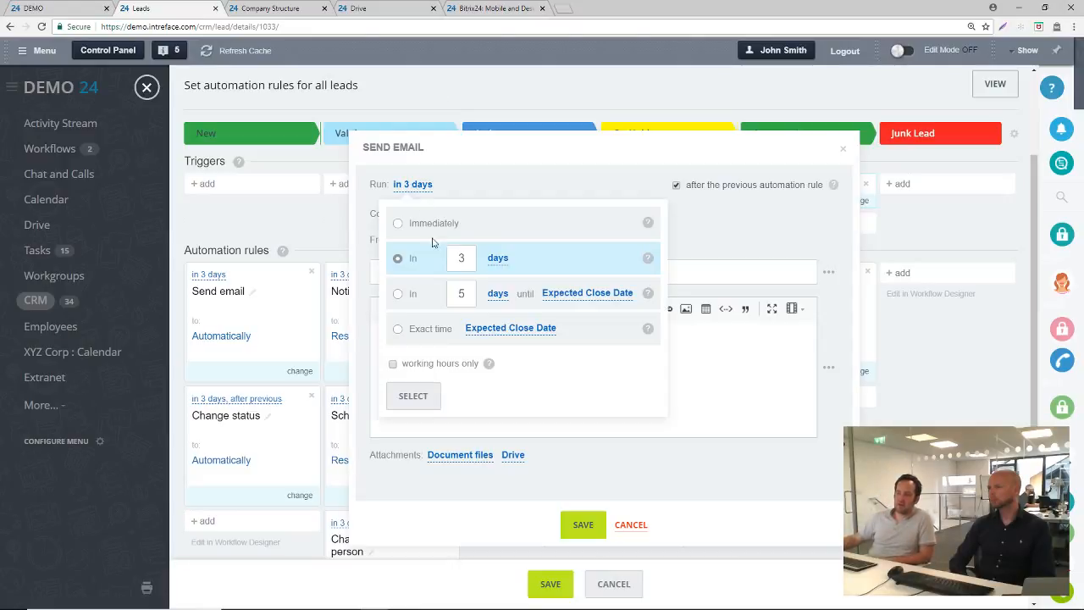
left_click(411, 224)
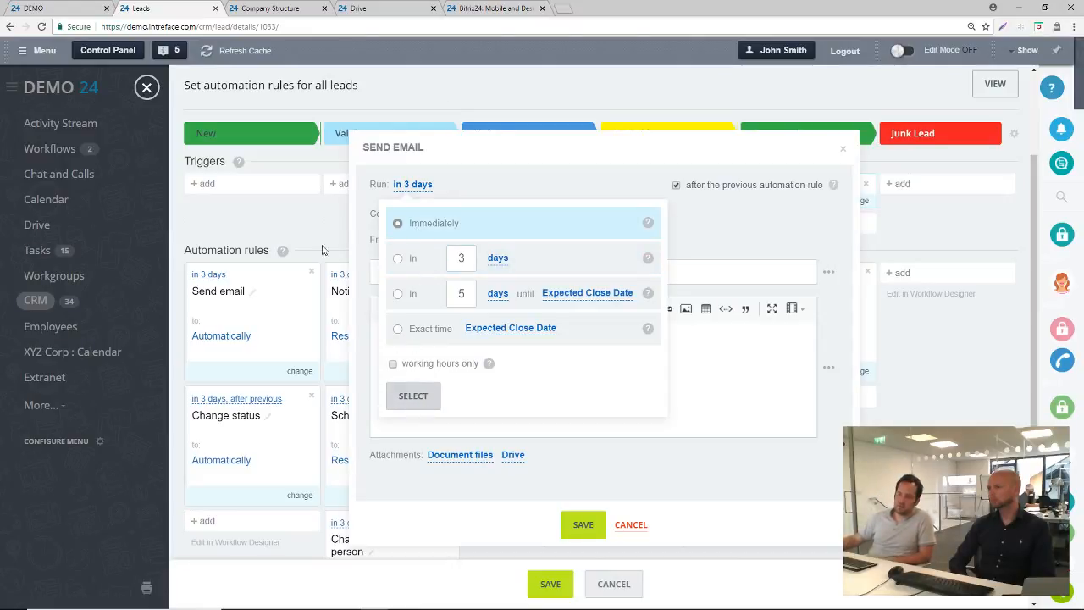
left_click(424, 404)
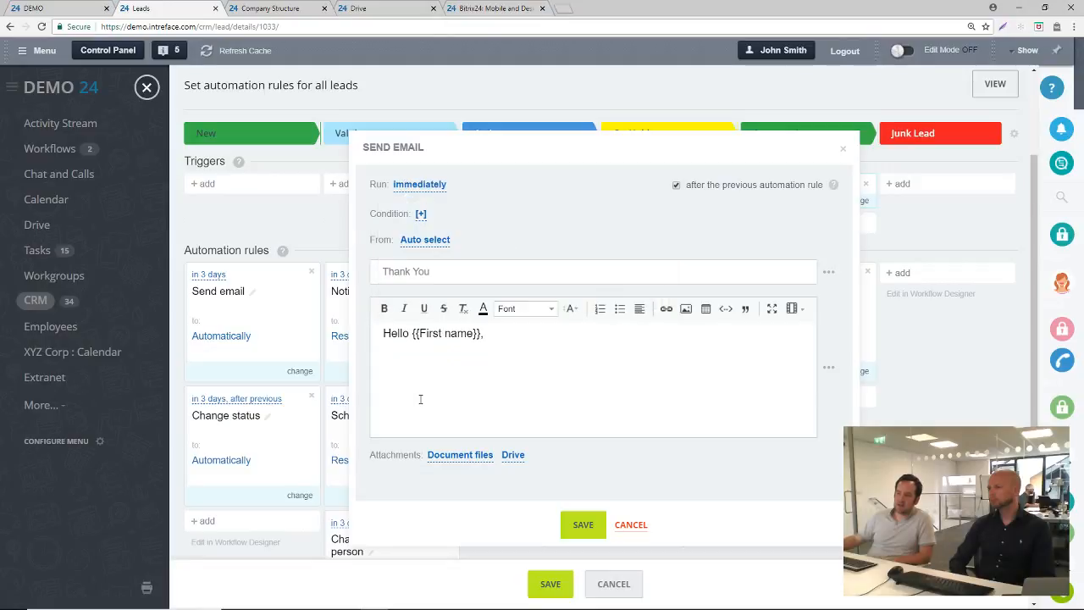
Try out a Lead name equals condition on the email rule, and discard the rule without saving
left_click(421, 216)
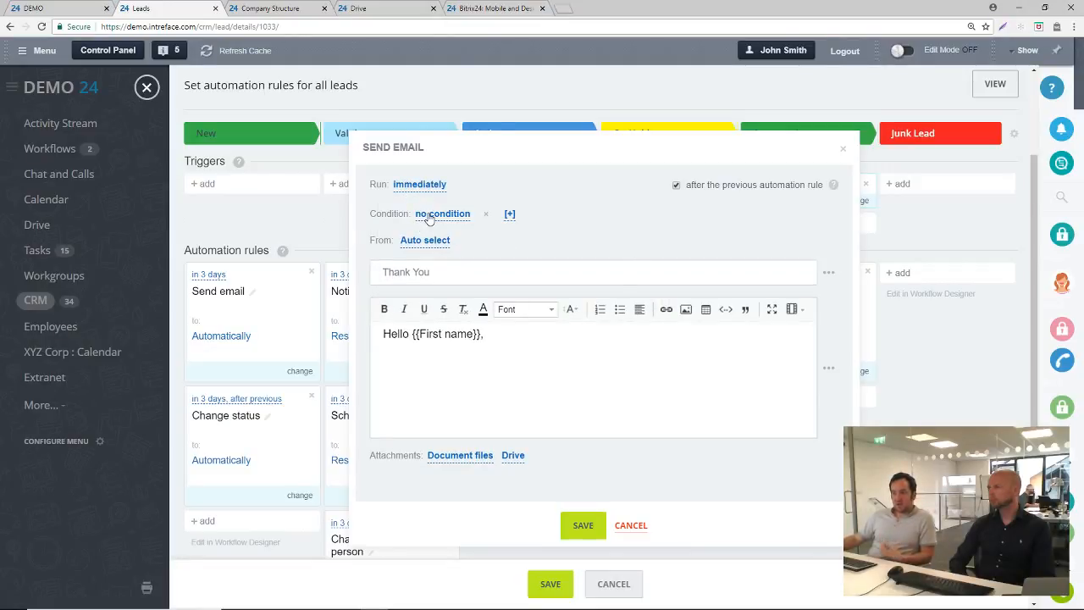
left_click(429, 216)
left_click(470, 252)
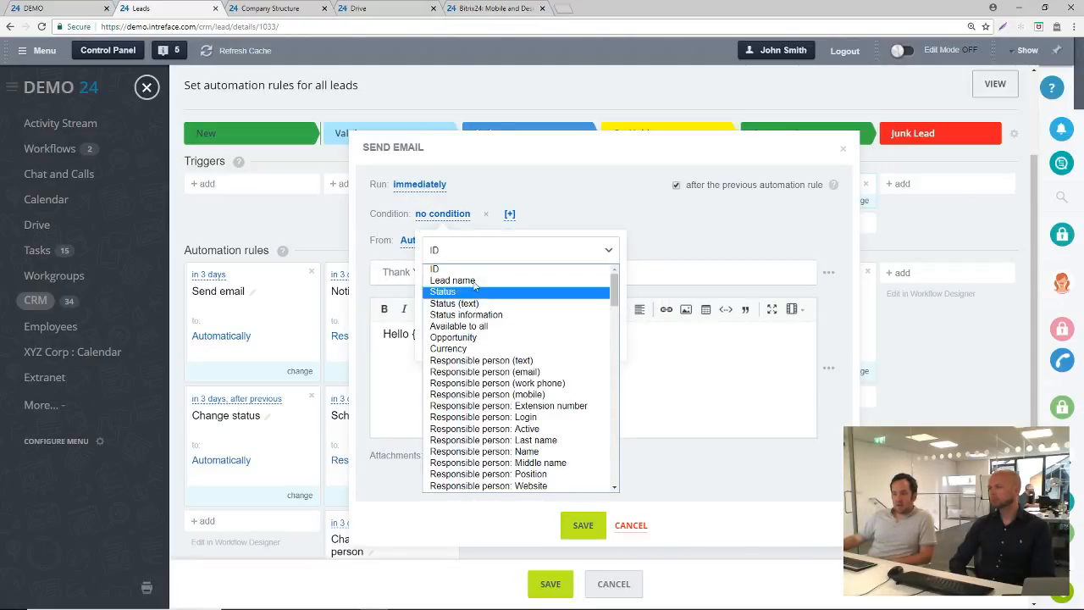
left_click(469, 285)
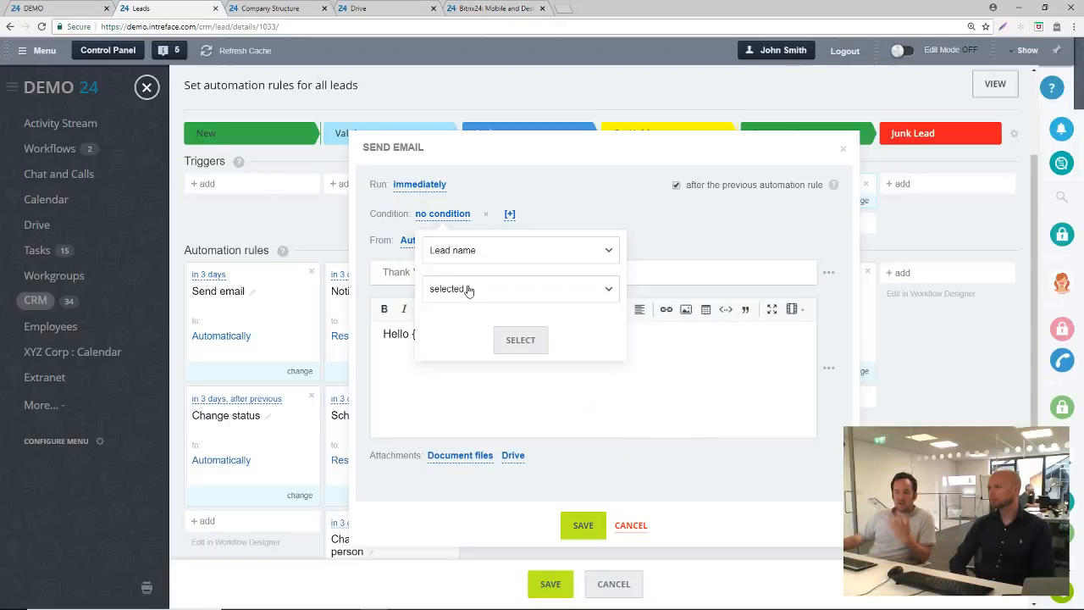
left_click(471, 292)
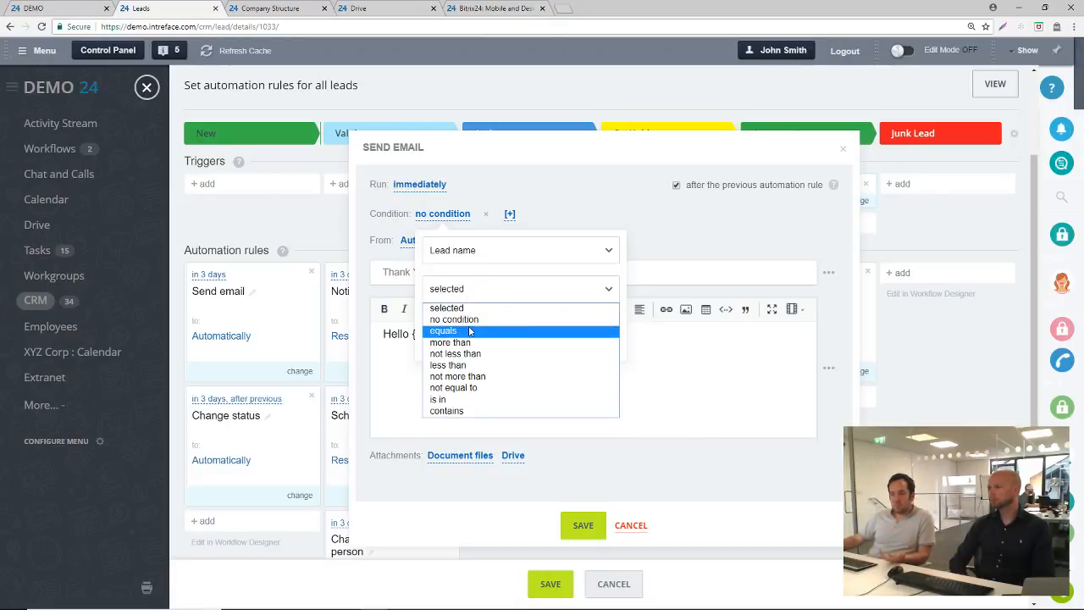
left_click(471, 331)
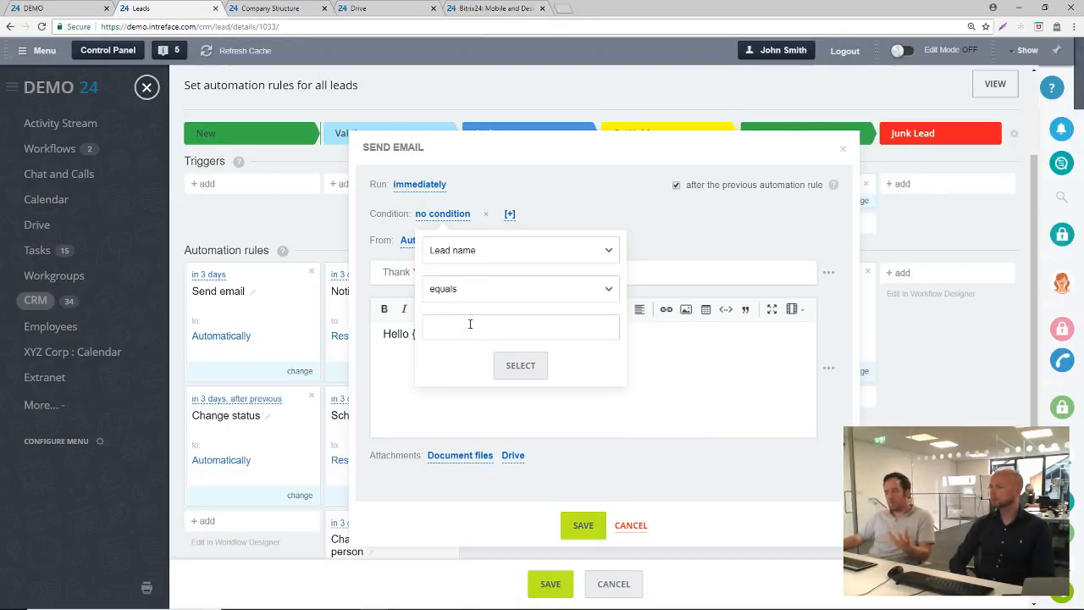
left_click(492, 250)
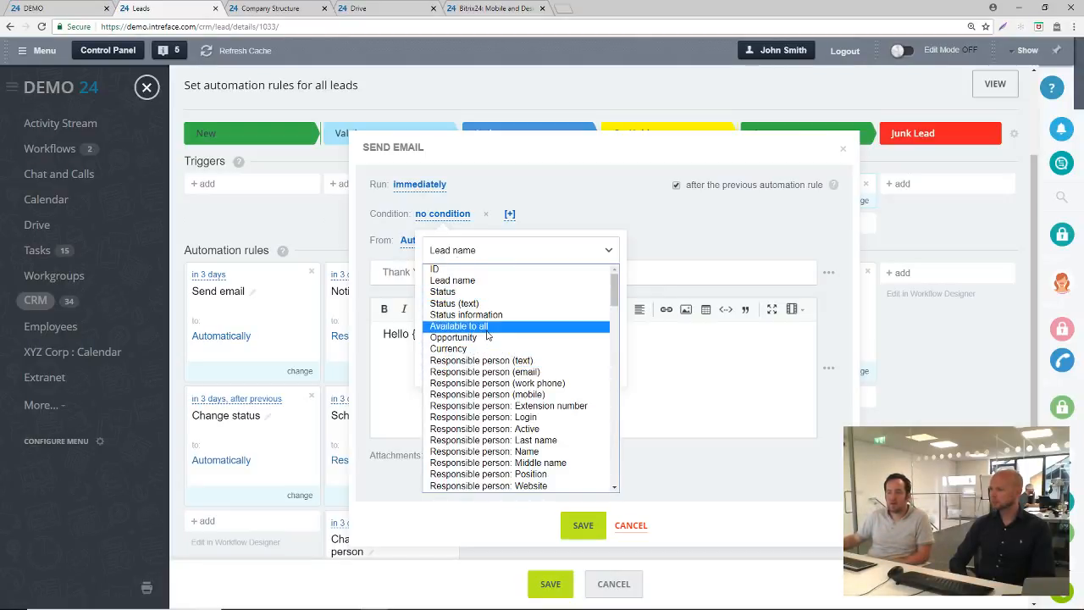
scroll(487, 335, "down", 6)
scroll(487, 335, "up", 7)
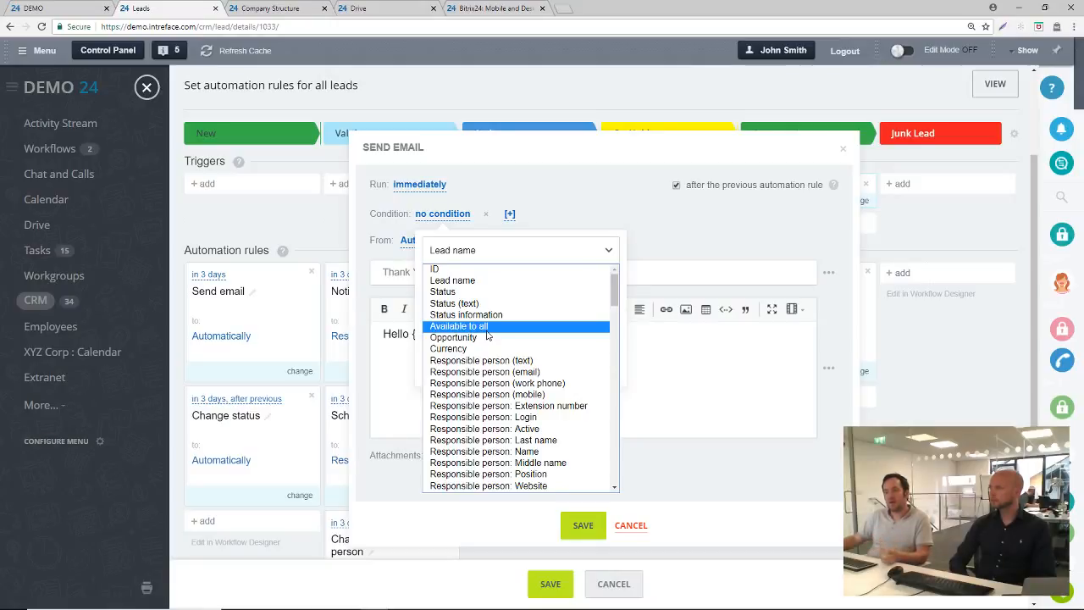
left_click(660, 252)
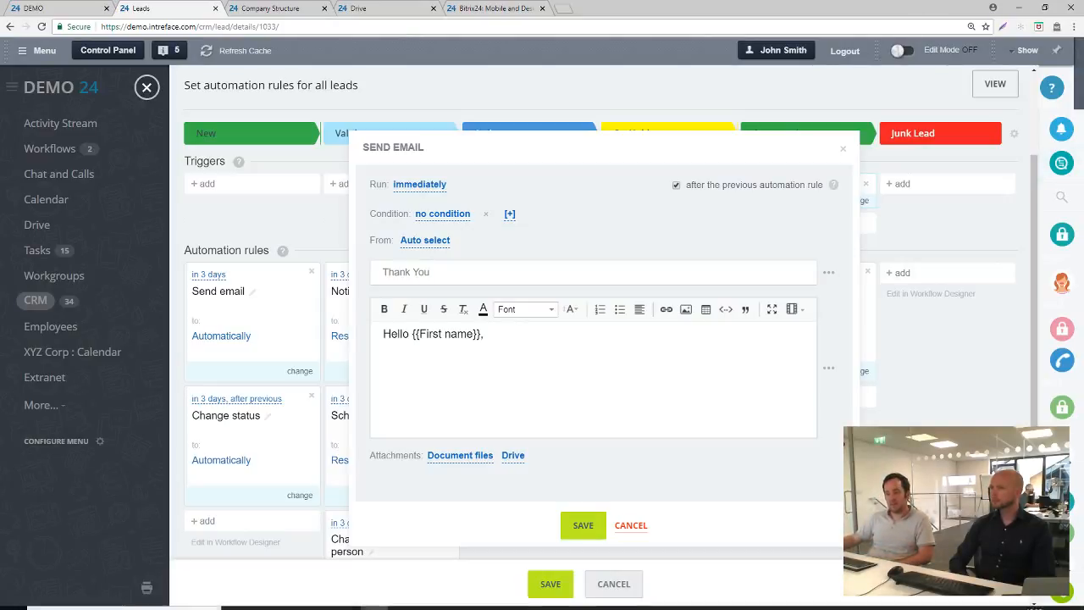
left_click(634, 526)
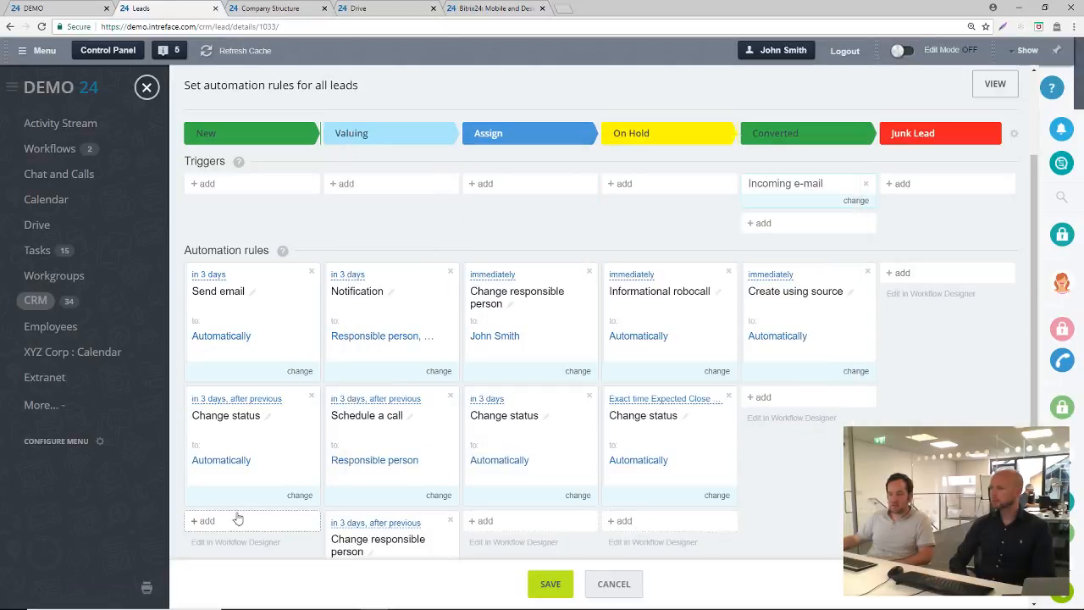
Review the automation rule types available for the New stage and save the automation rules
left_click(210, 521)
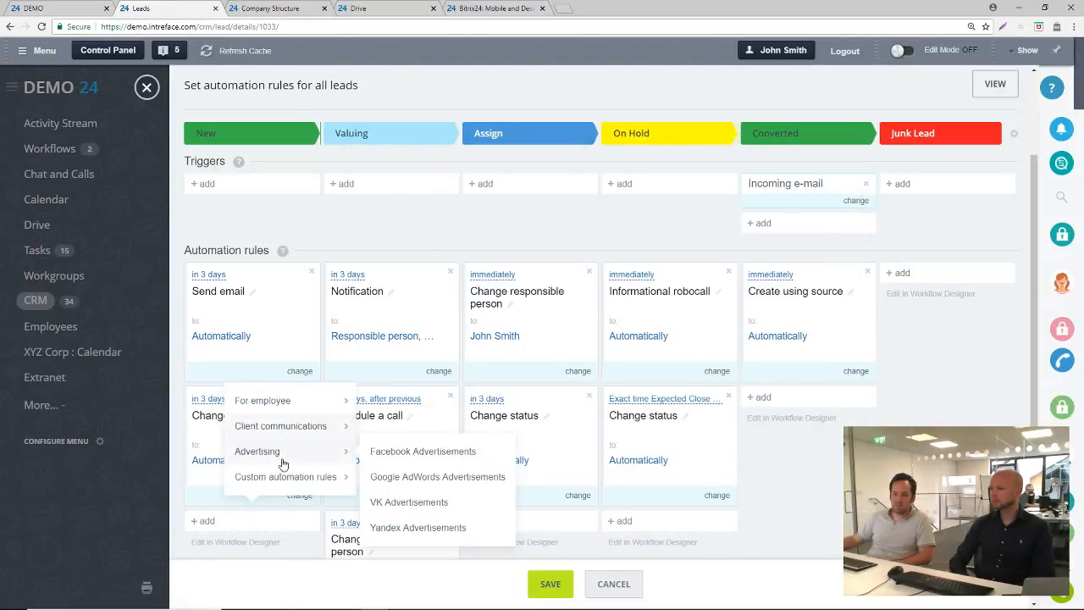
mouse_move(282, 434)
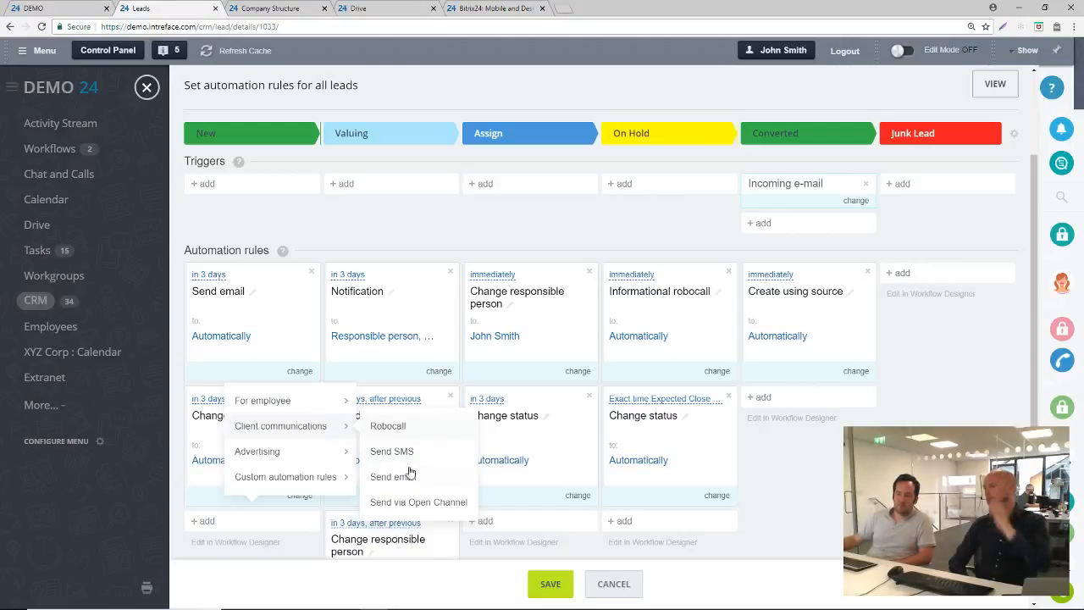
mouse_move(305, 409)
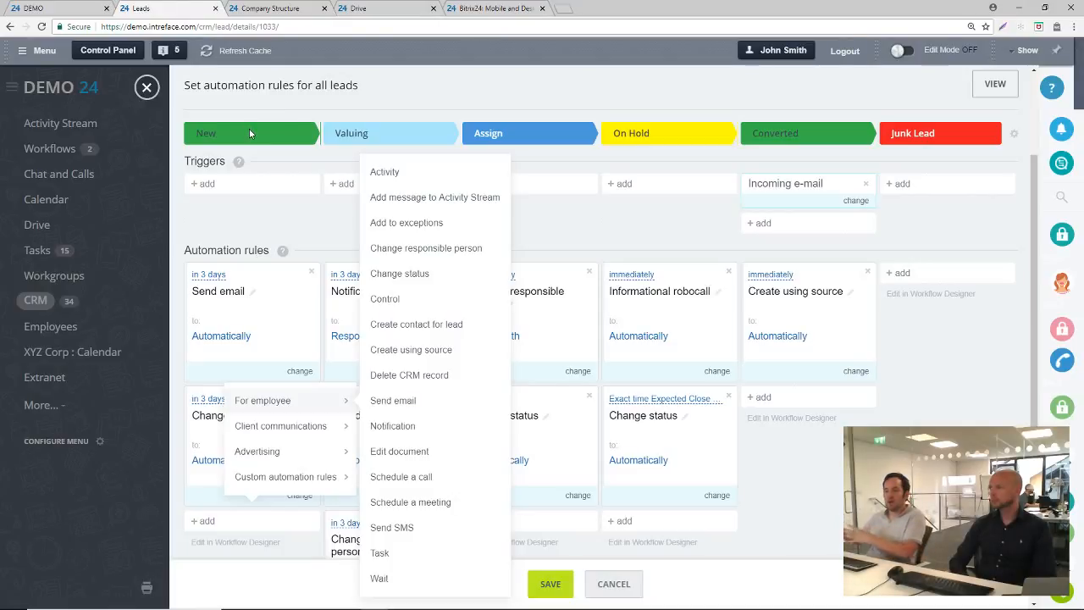
left_click(302, 237)
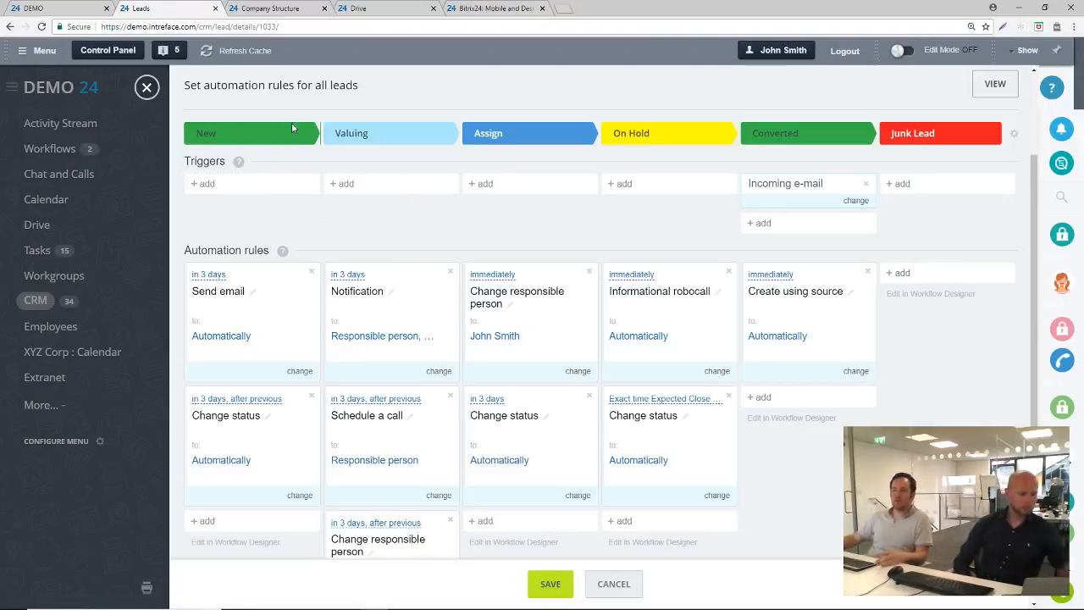
left_click(549, 583)
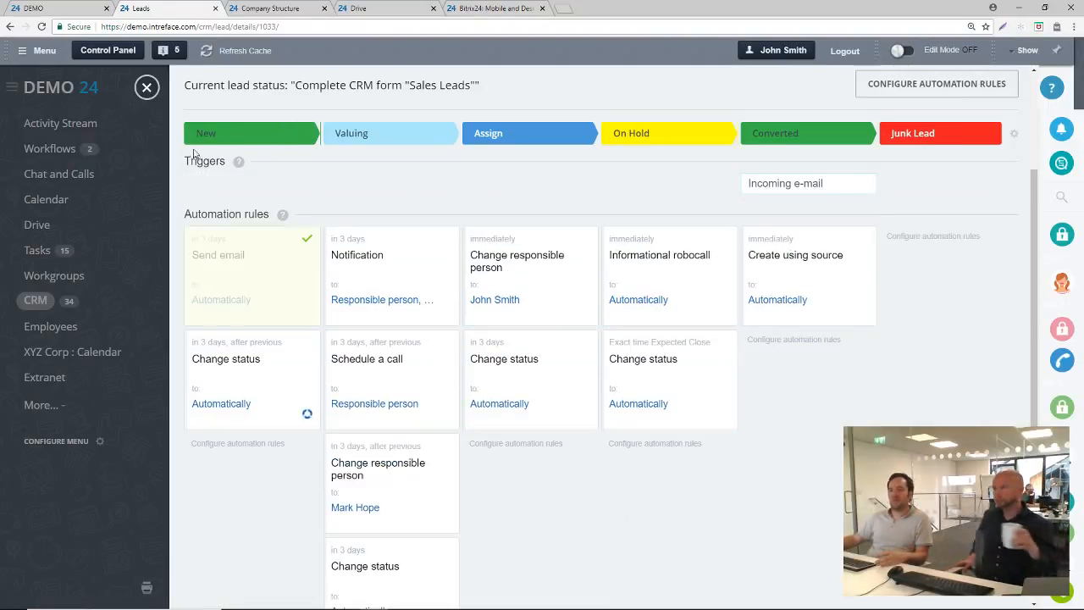
Move the lead to the Valuing stage and look over the automation rules of the stages
scroll(376, 205, "up", 2)
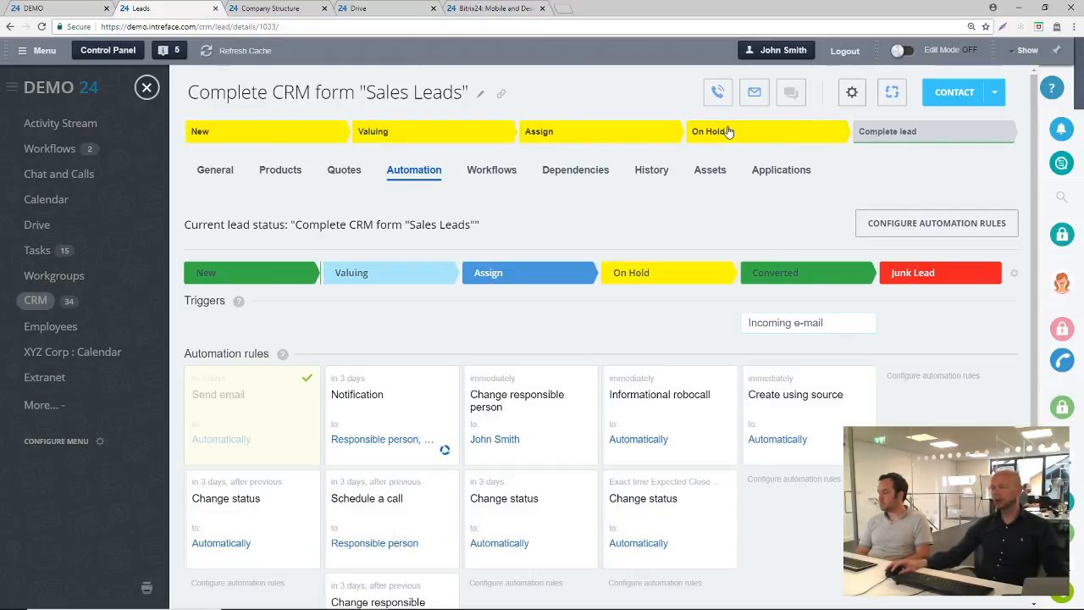
scroll(644, 373, "down", 2)
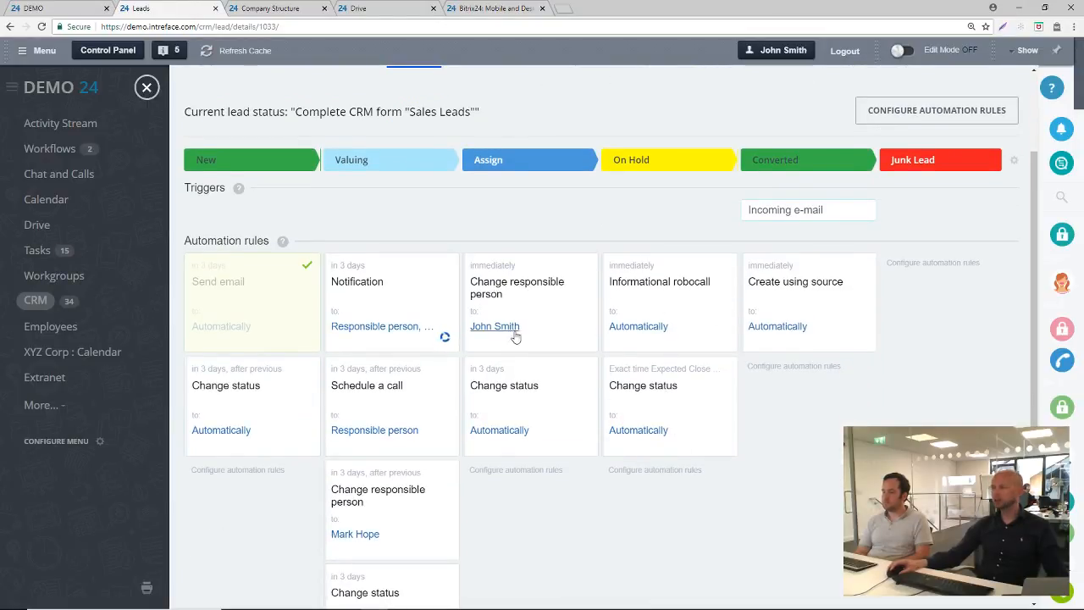
scroll(583, 415, "up", 2)
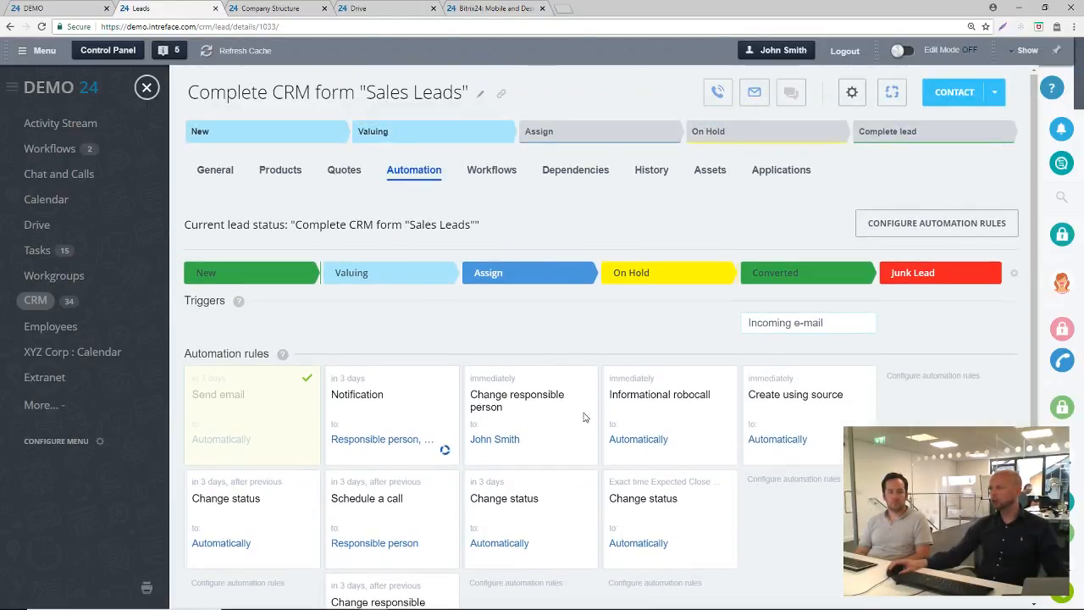
Configure the automation rules again and start an Incoming e-mail trigger for the Assign stage
left_click(928, 222)
scroll(770, 266, "down", 1)
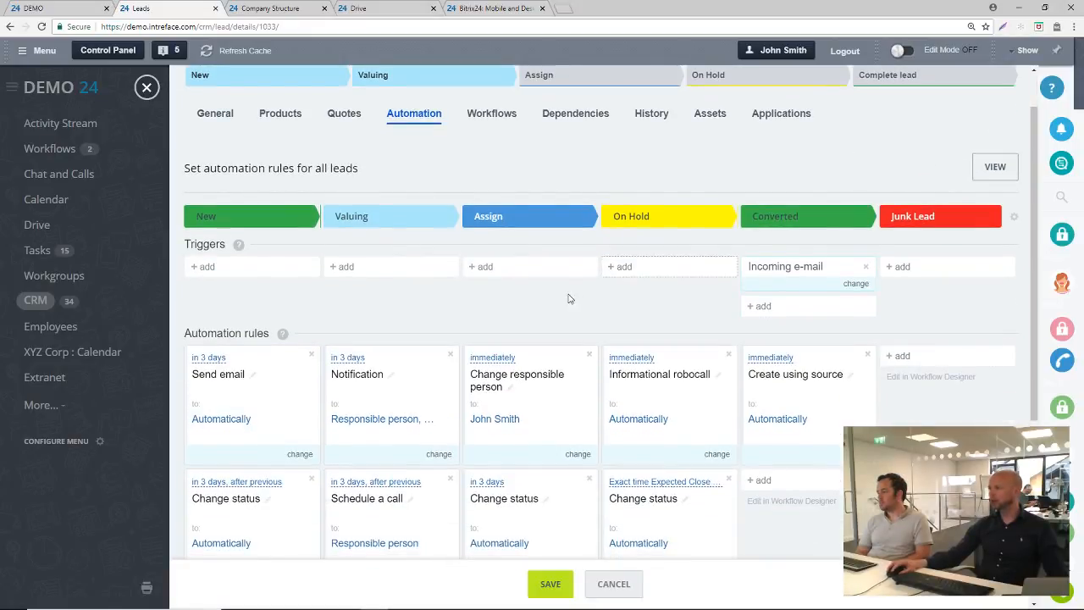
scroll(565, 296, "down", 1)
left_click(508, 211)
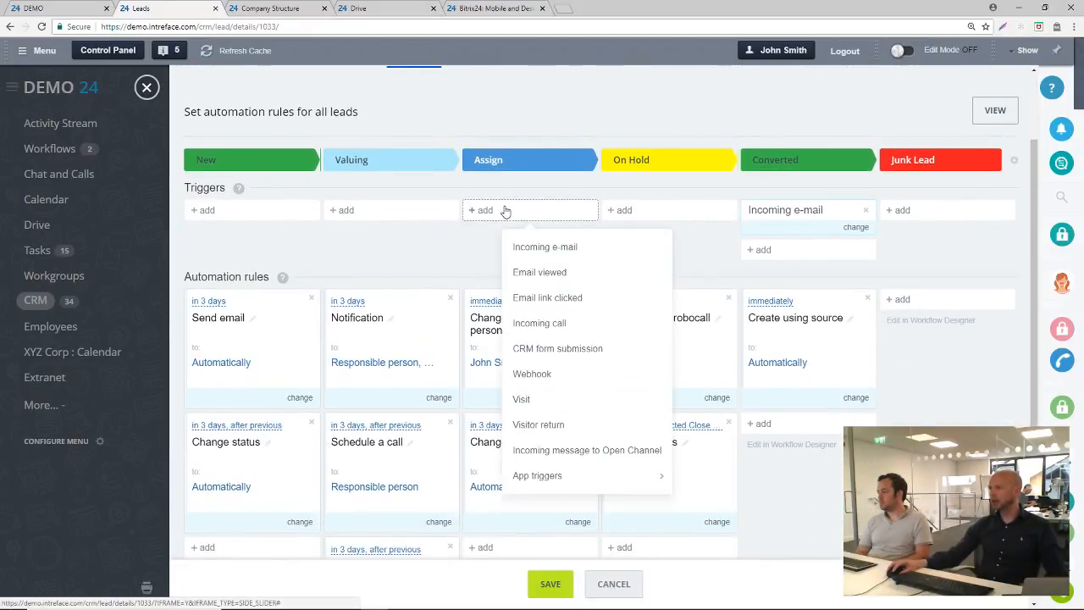
left_click(543, 249)
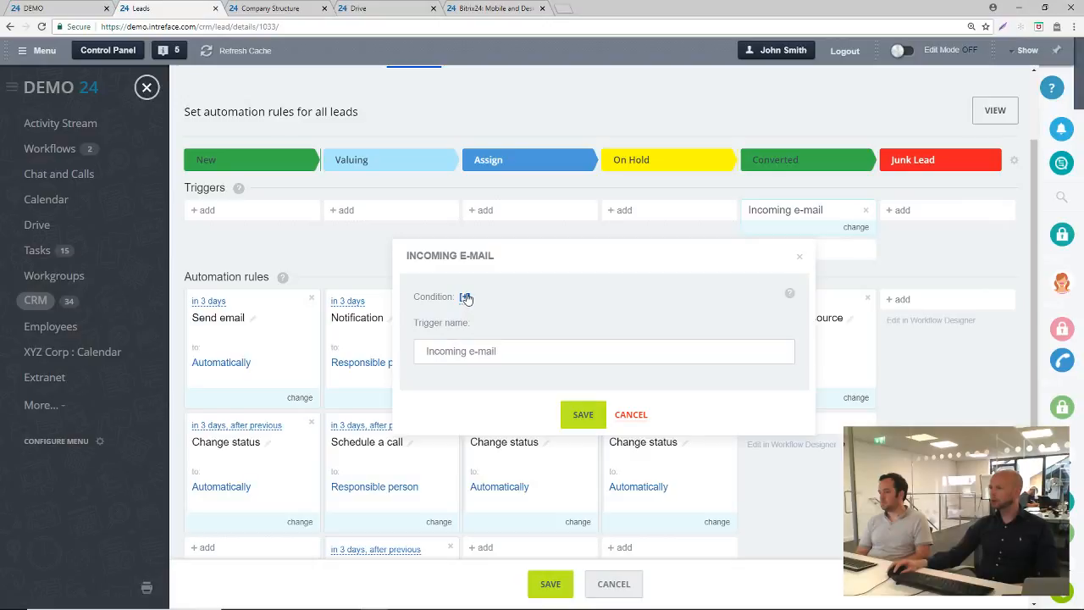
Try out an "ID selected" condition on the Incoming e-mail trigger, and discard the trigger without saving
left_click(465, 297)
left_click(472, 299)
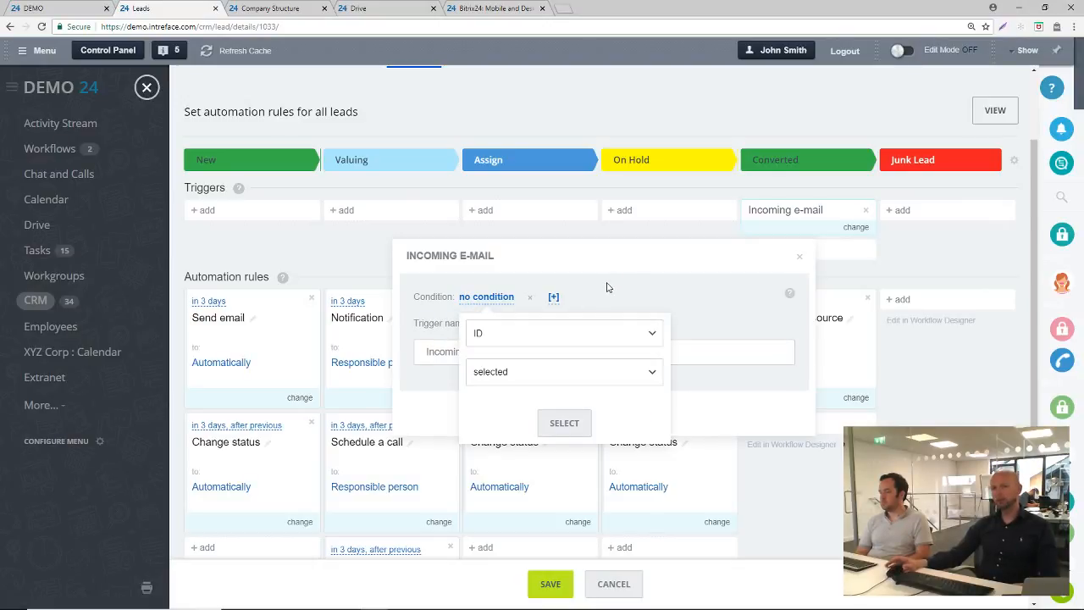
left_click(593, 336)
left_click(591, 343)
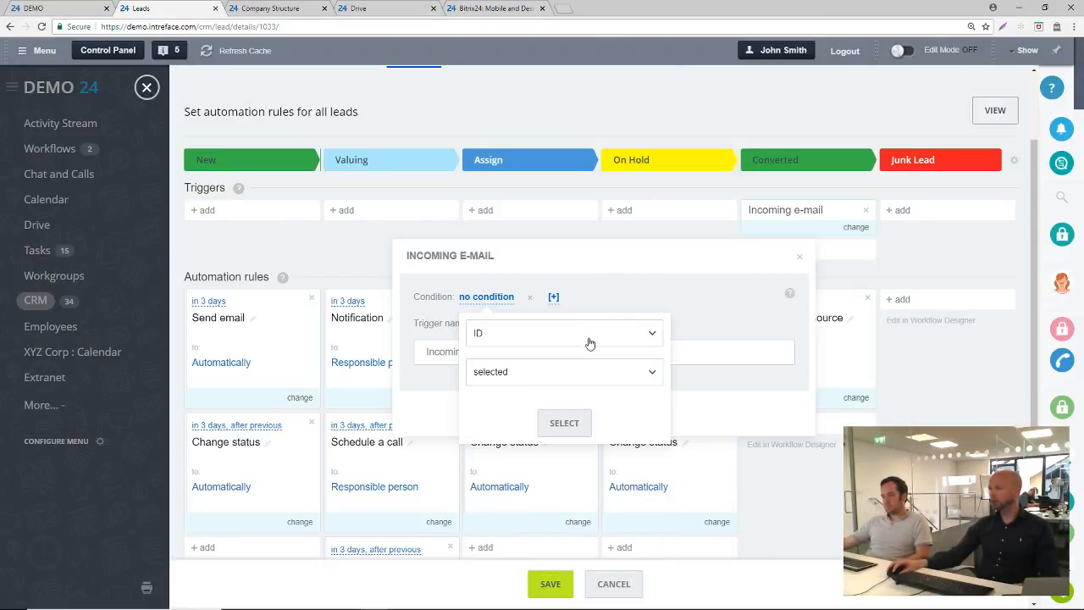
left_click(566, 424)
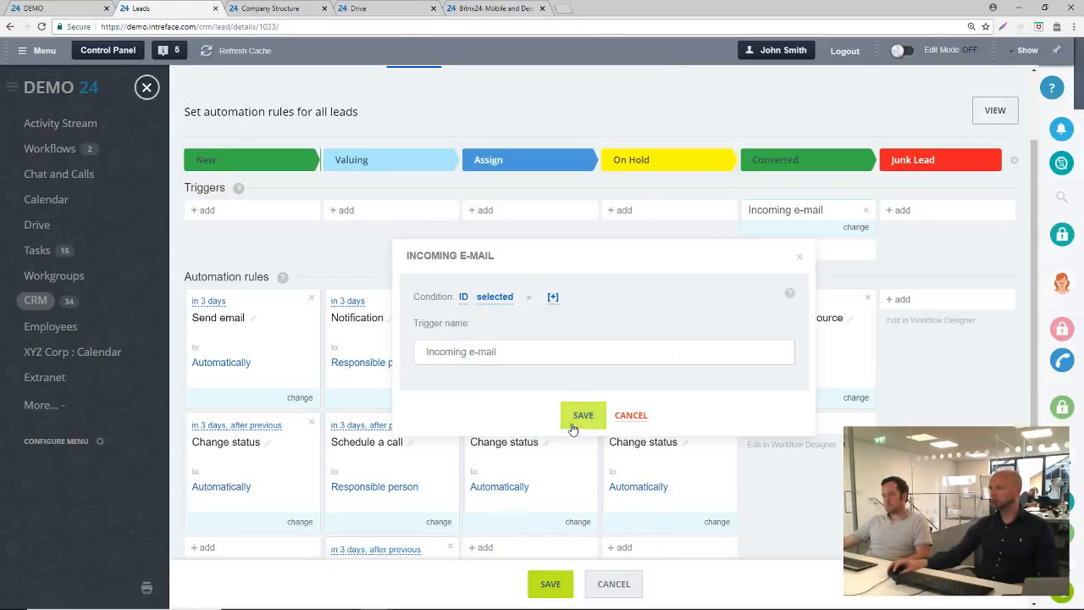
left_click(629, 415)
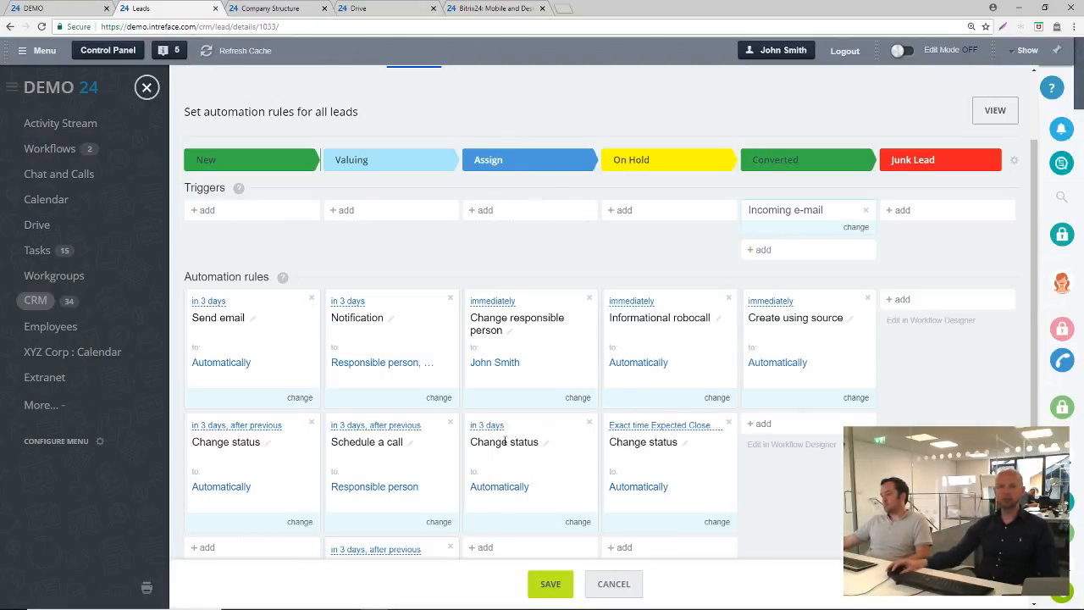
Look through the trigger types available for the Assign stage and leave the rule configuration without saving
left_click(482, 210)
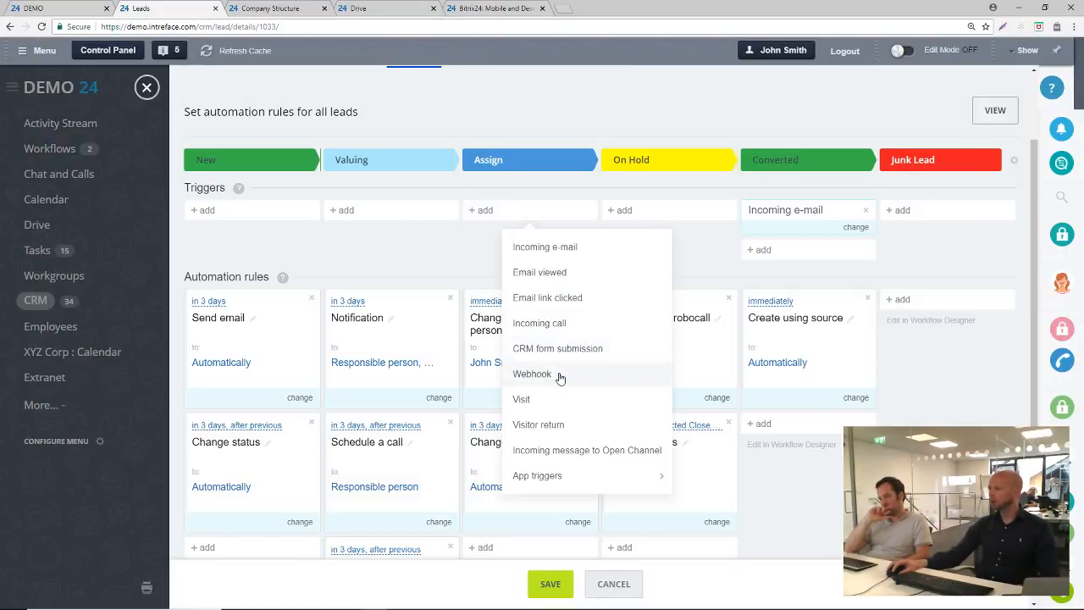
left_click(461, 265)
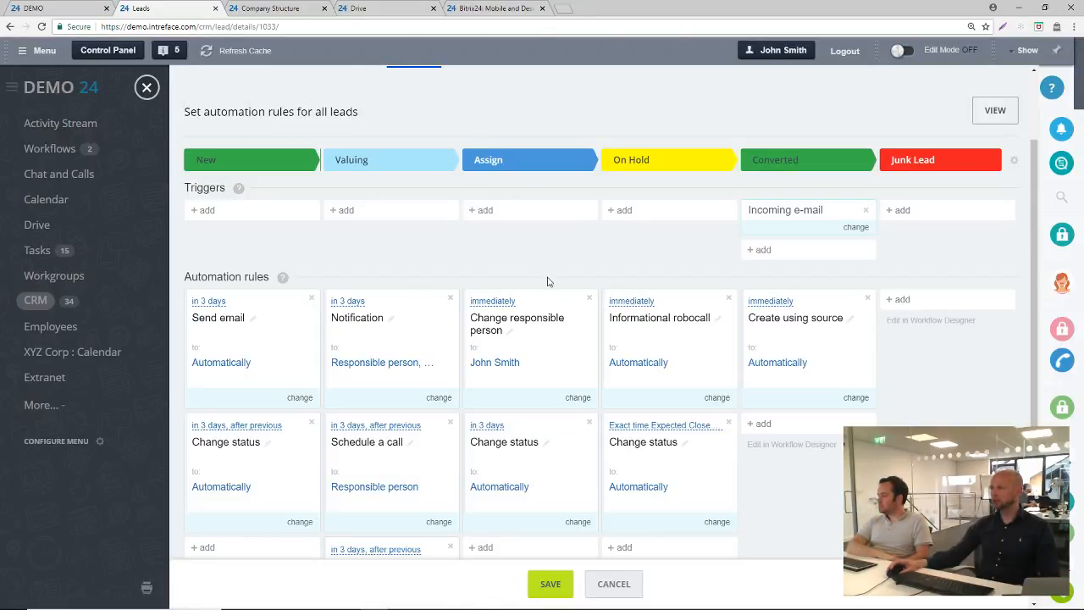
left_click(614, 583)
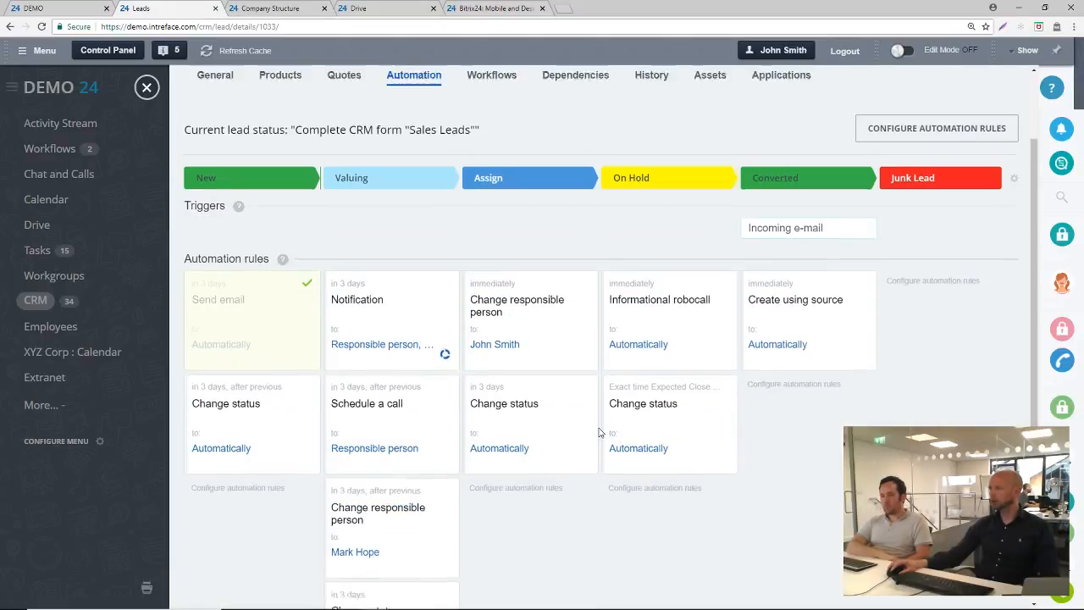
scroll(599, 433, "up", 2)
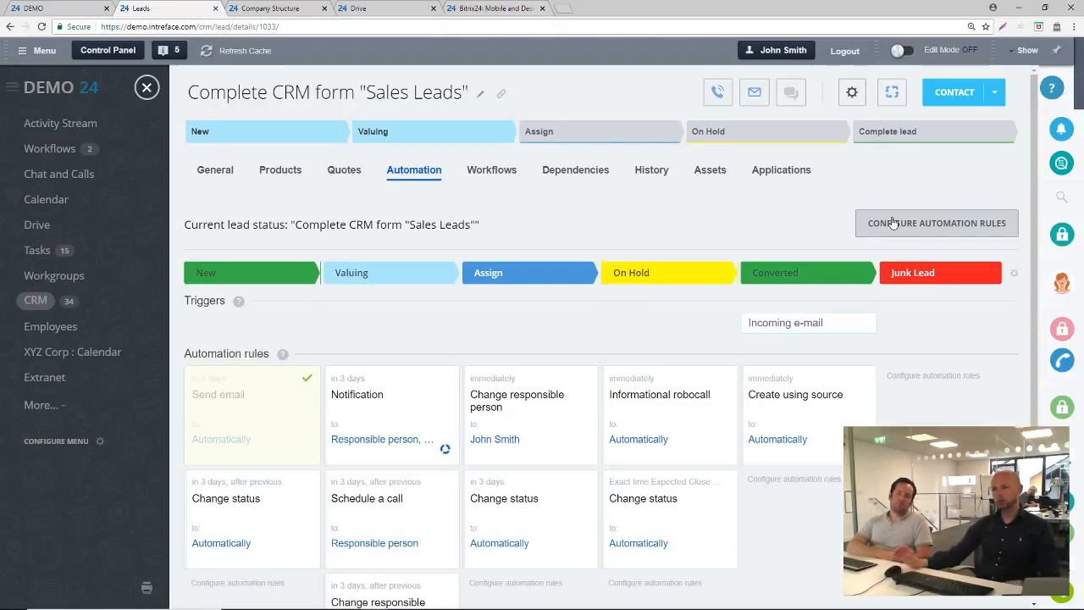
scroll(442, 420, "down", 2)
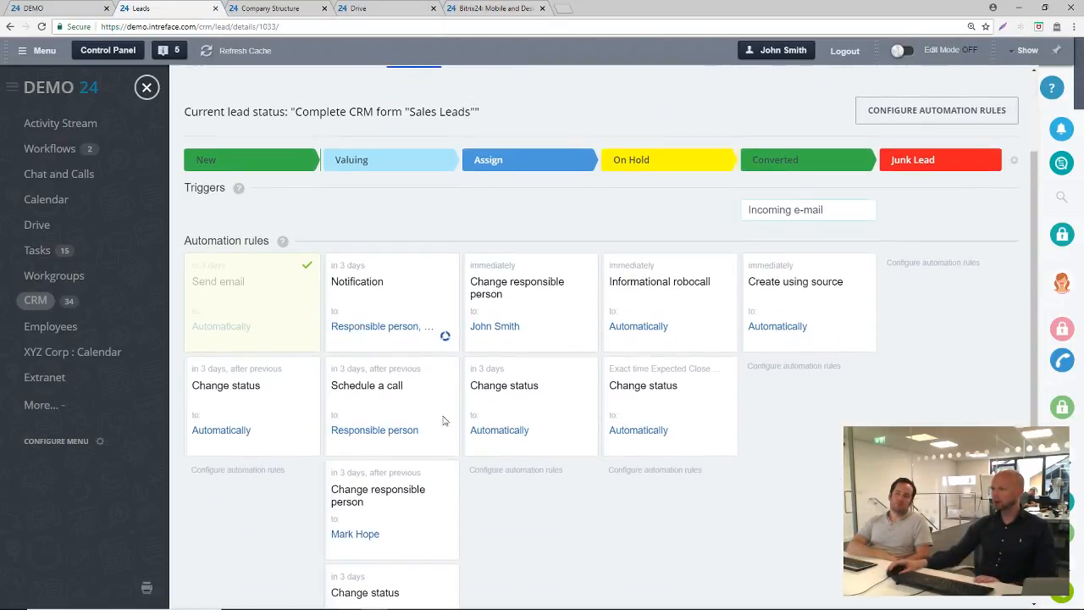
scroll(832, 424, "up", 2)
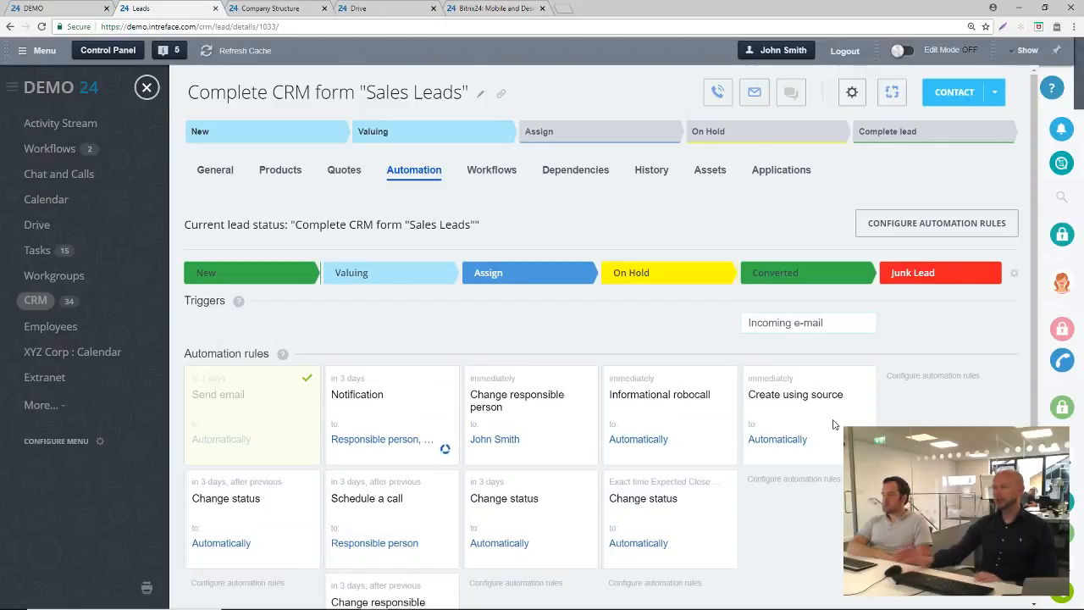
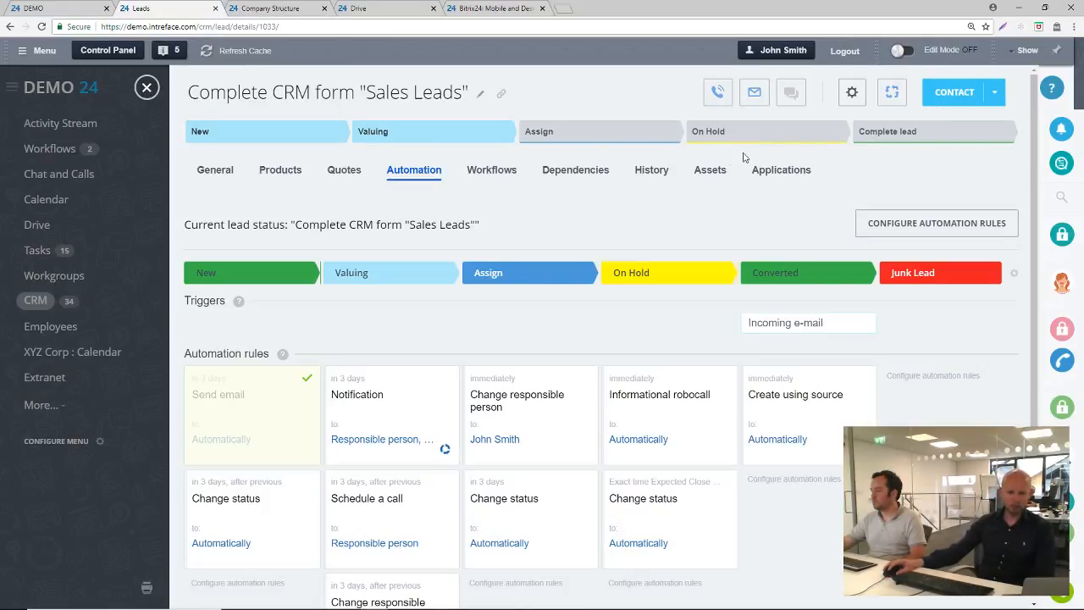
Close the lead and open the Currencies list in the CRM settings
left_click(149, 88)
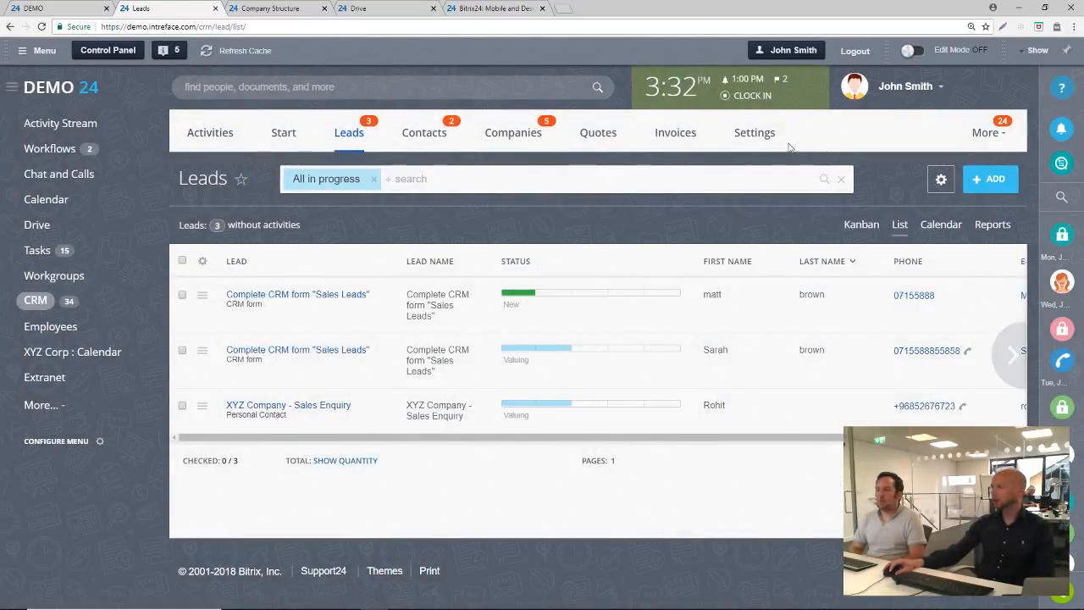
left_click(749, 134)
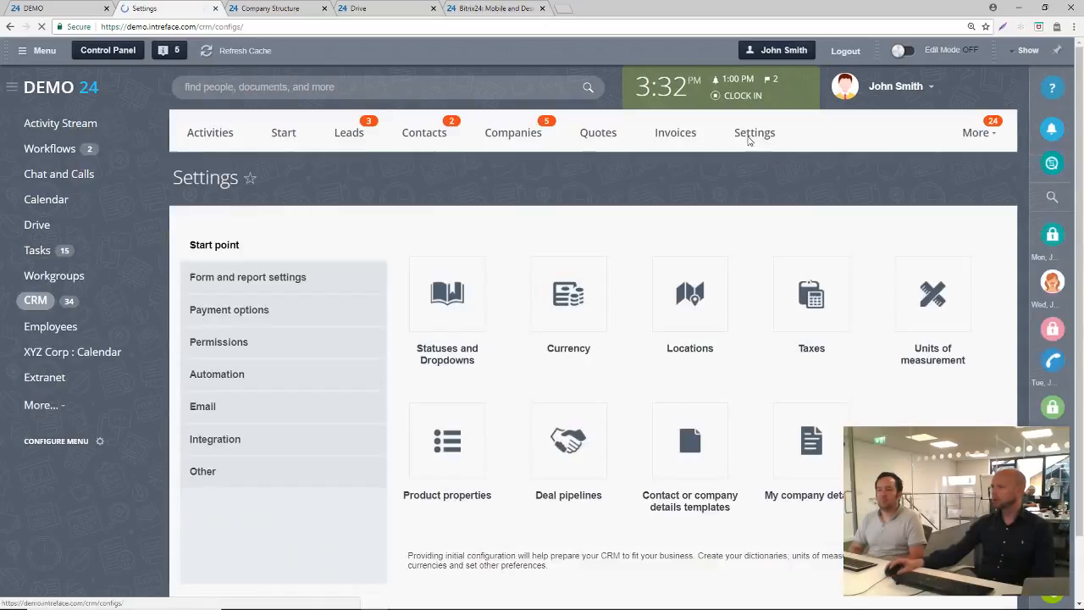
left_click(551, 314)
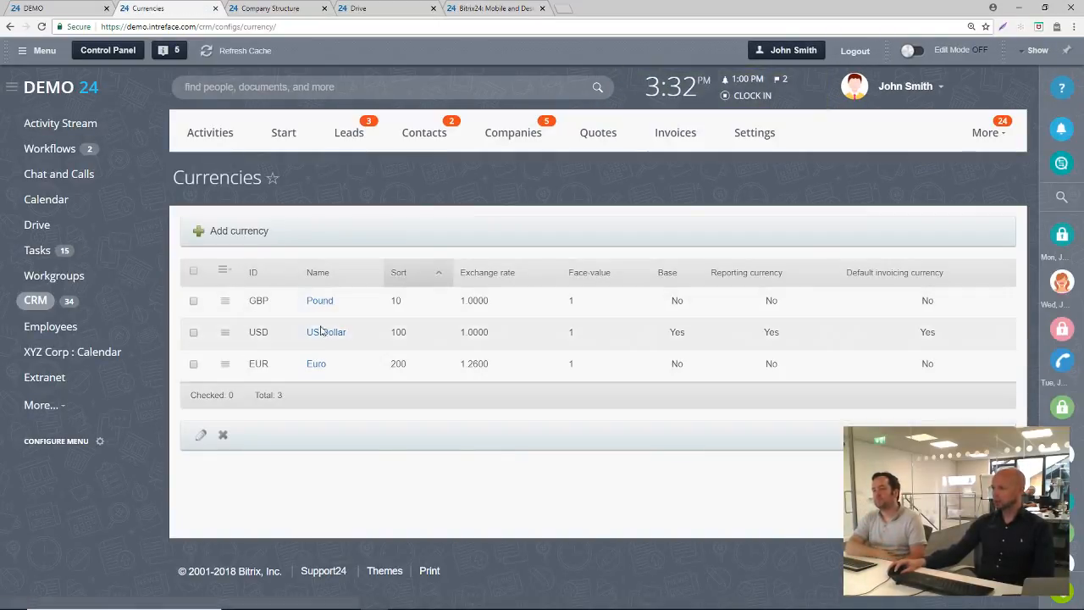
Review the US Dollar currency's exchange rate, reporting and invoicing options and language formats, and close it without changes
left_click(315, 334)
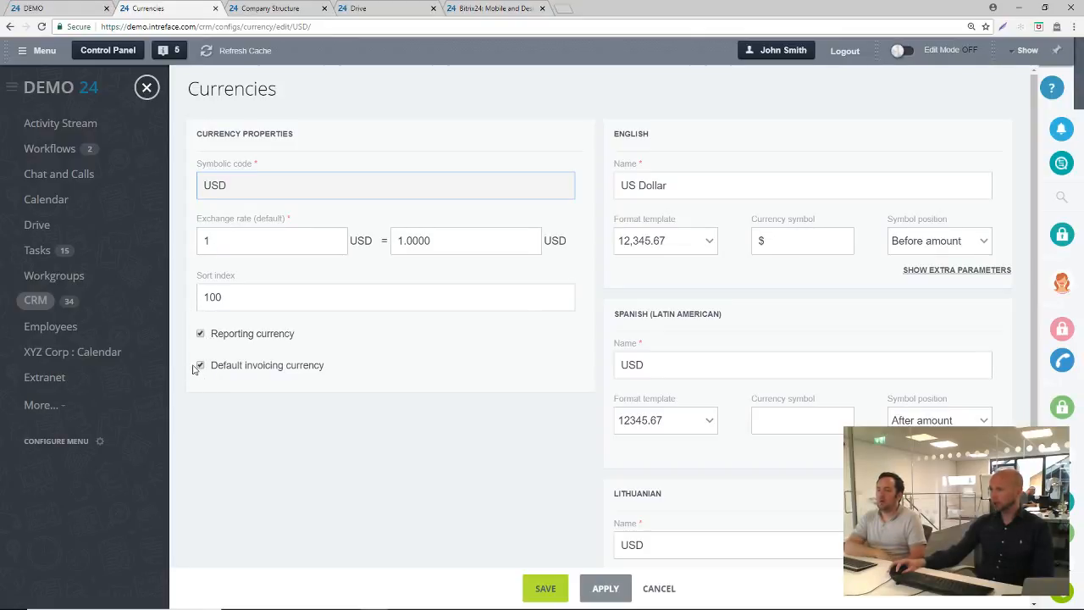
scroll(394, 378, "down", 2)
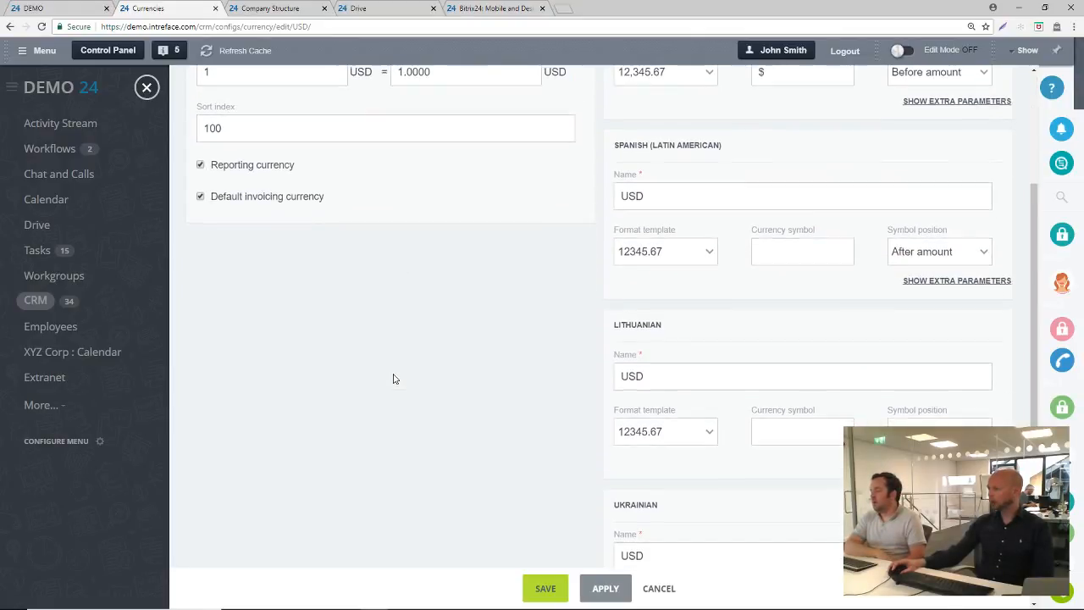
scroll(394, 378, "up", 2)
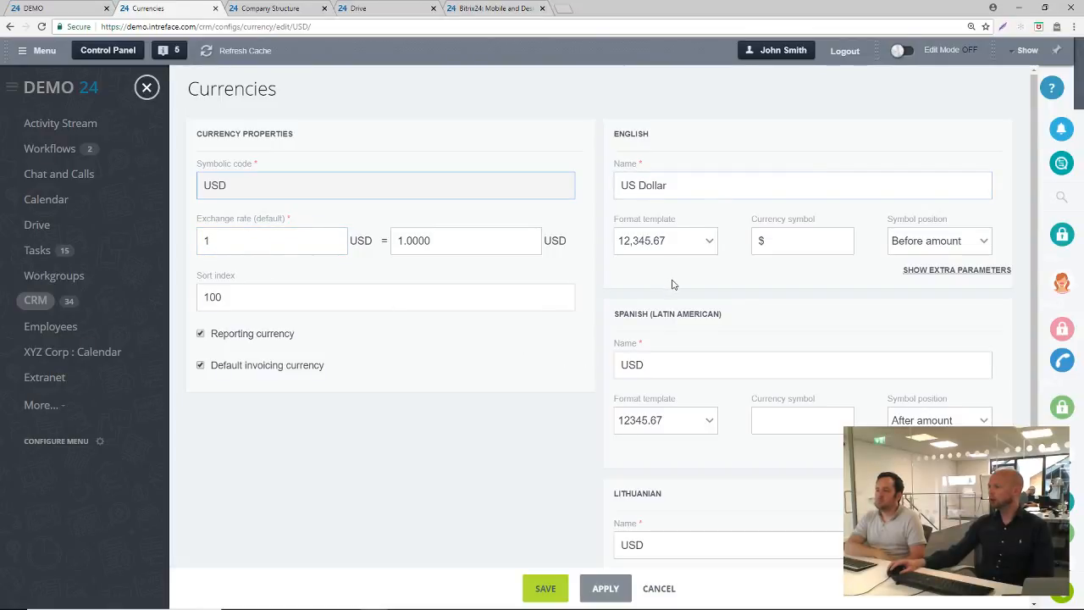
scroll(673, 285, "down", 3)
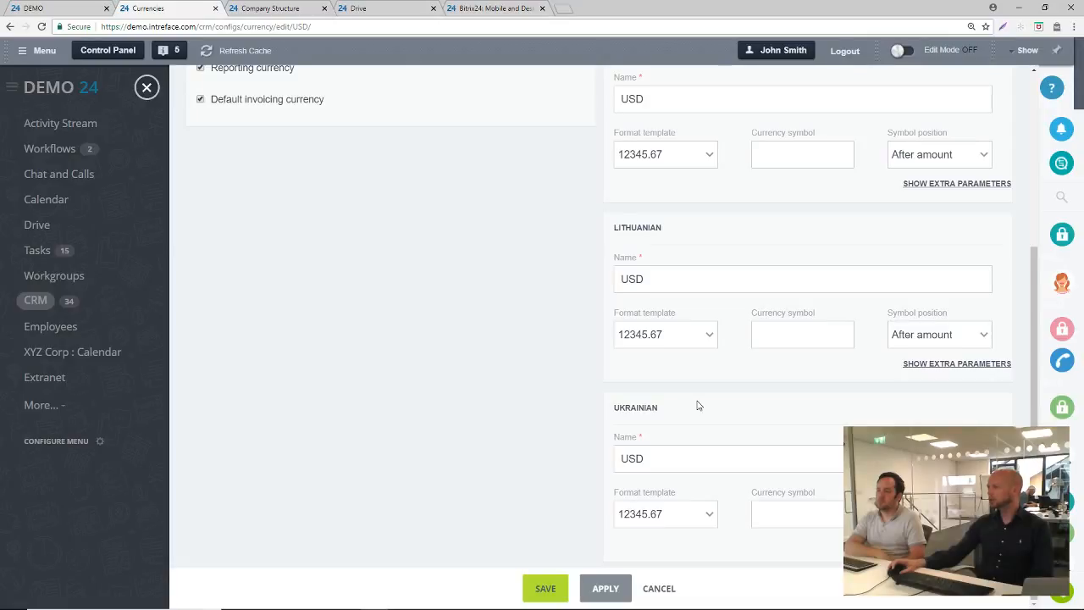
scroll(697, 406, "up", 3)
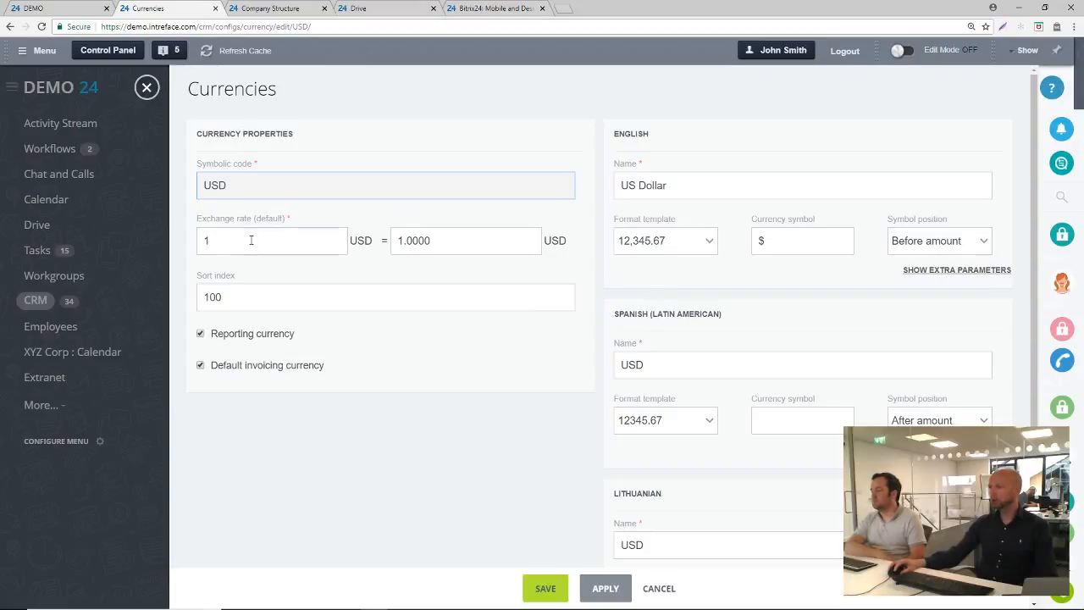
left_click(145, 87)
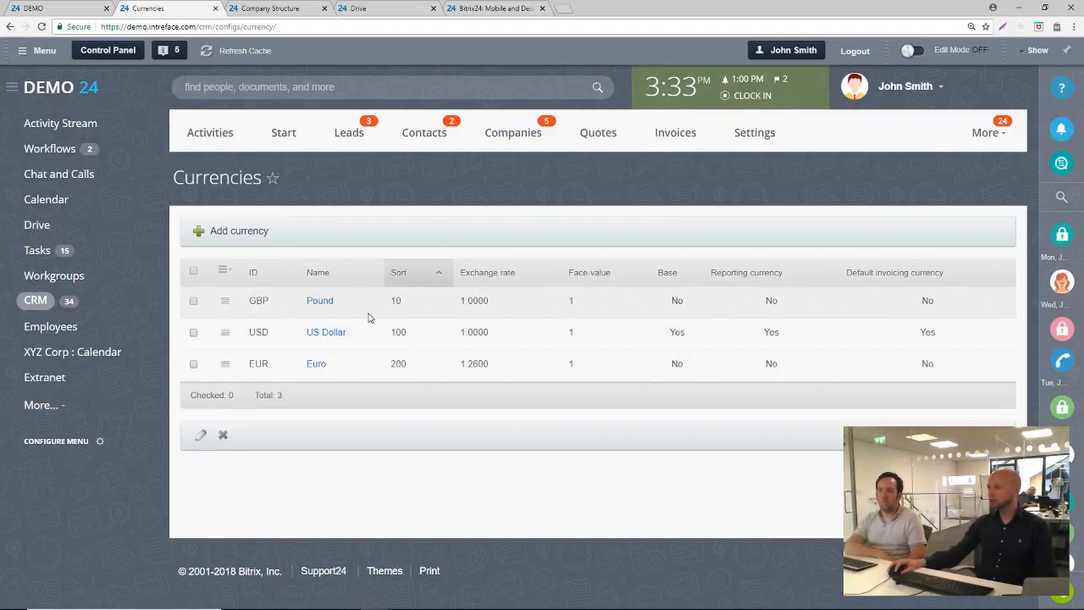
left_click(312, 336)
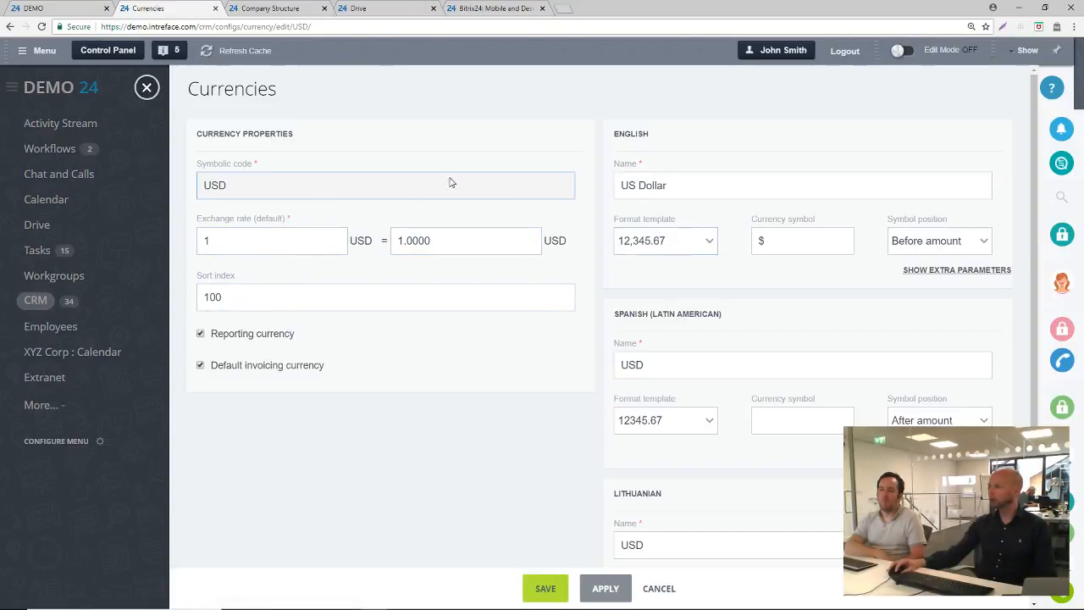
left_click(147, 88)
Set the Pound's default exchange rate to 1 GBP = 1.50 USD and save the currency
left_click(319, 301)
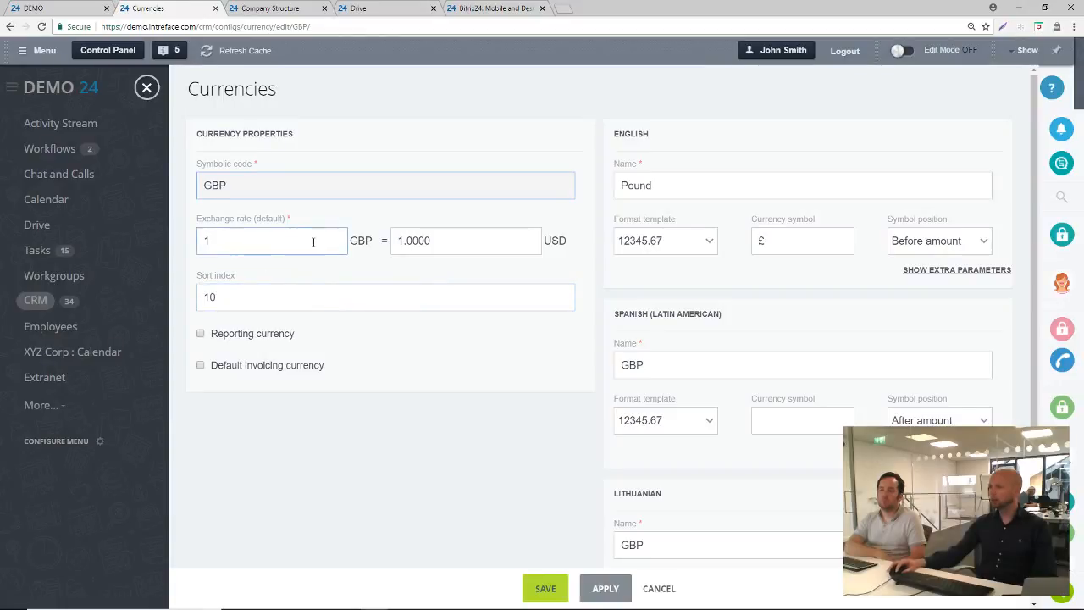
left_click(218, 243)
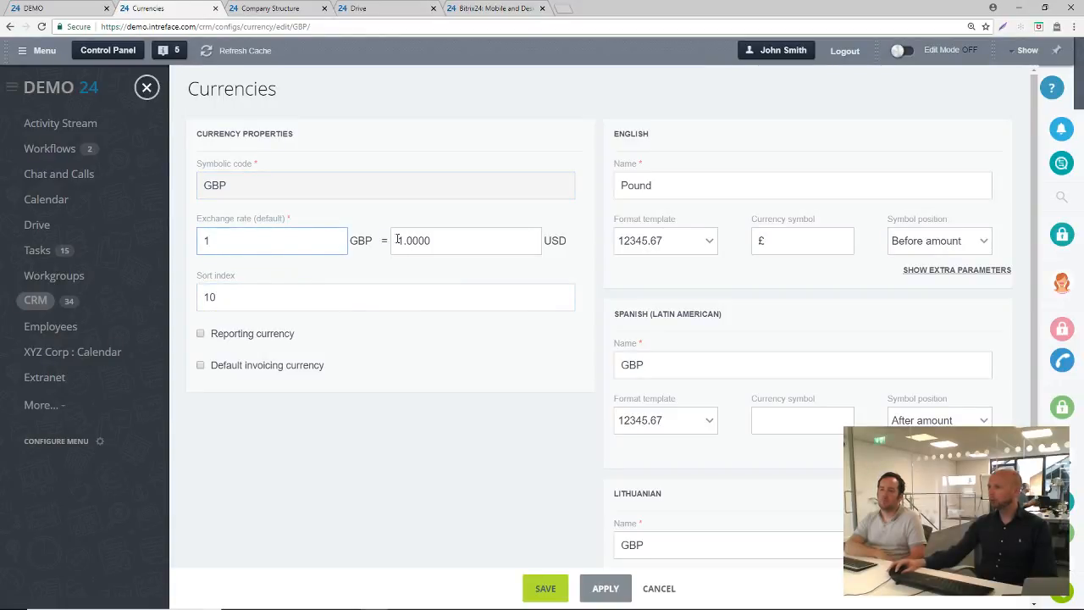
left_click(443, 242)
key("BackSpace")
key("BackSpace")
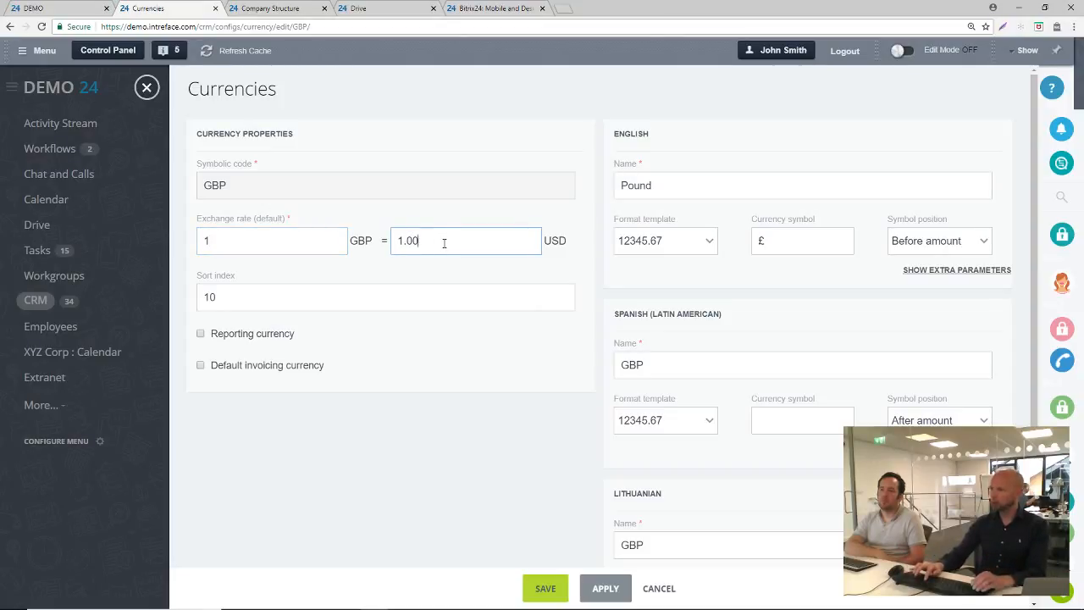
key("BackSpace")
key("BackSpace")
type("50")
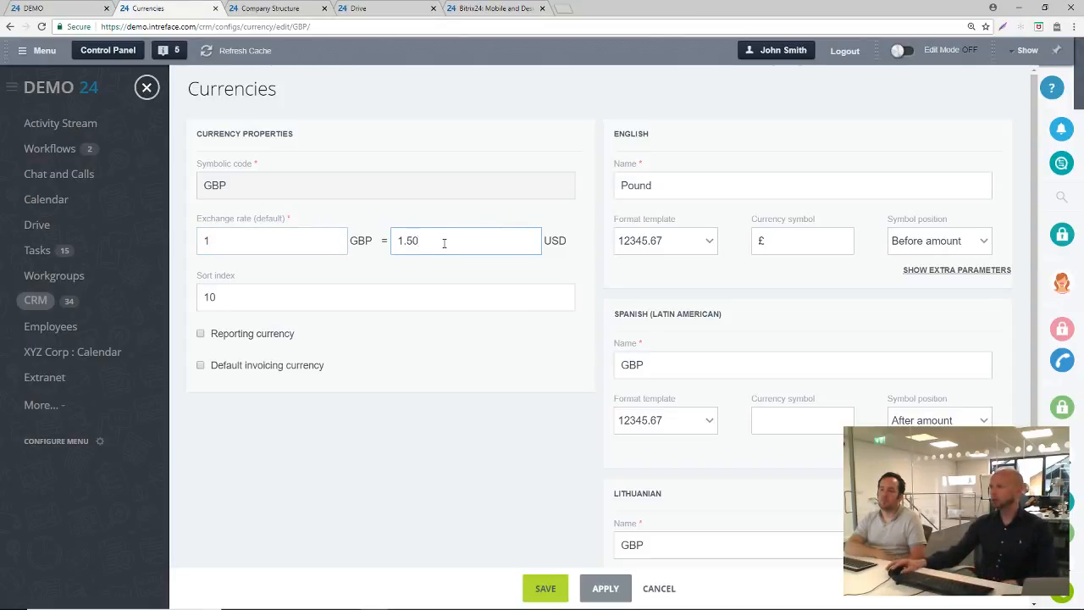
left_click(547, 588)
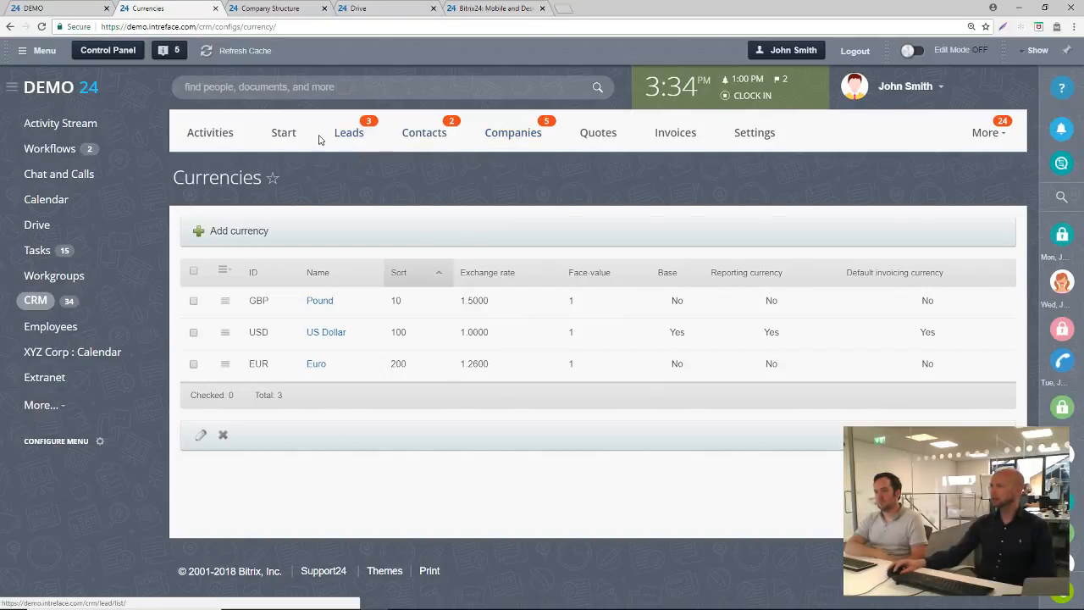
Open the DEMO 999 deal from the CRM deals board, change its currency to Pound and save it
left_click(989, 134)
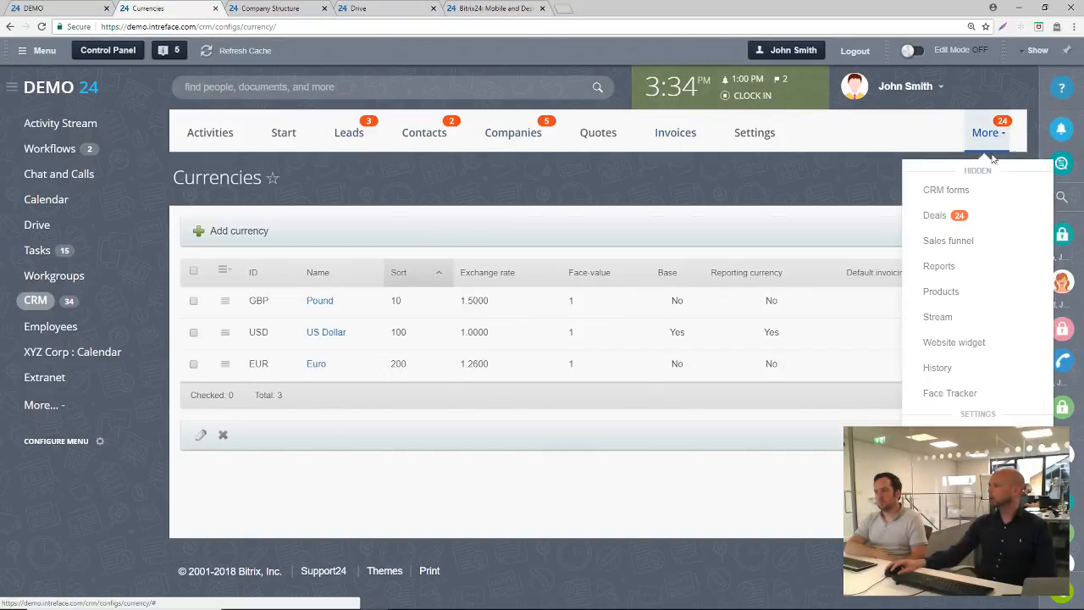
left_click(935, 216)
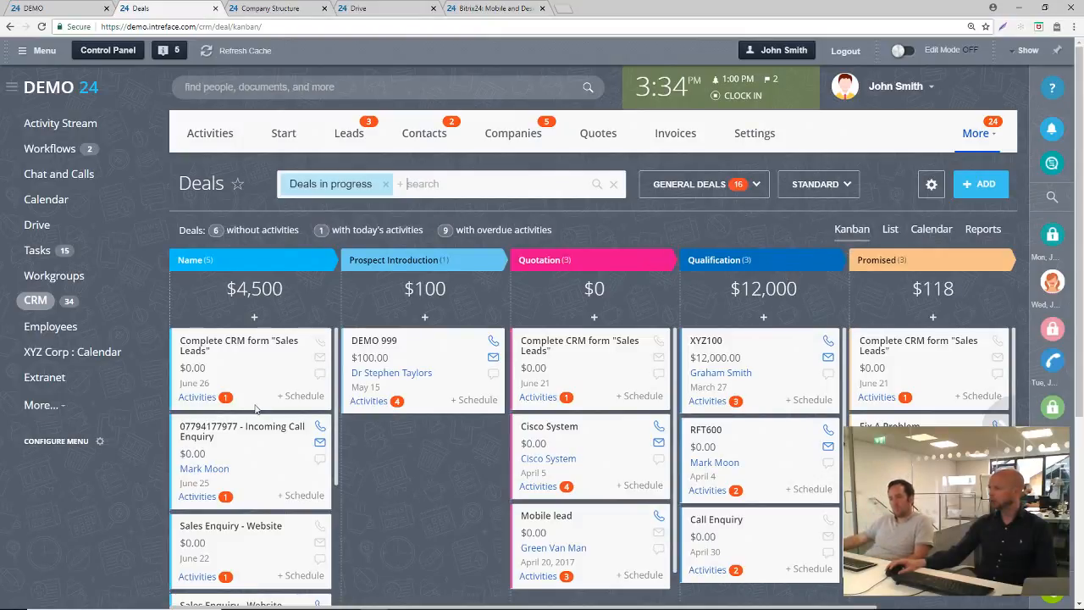
left_click(382, 344)
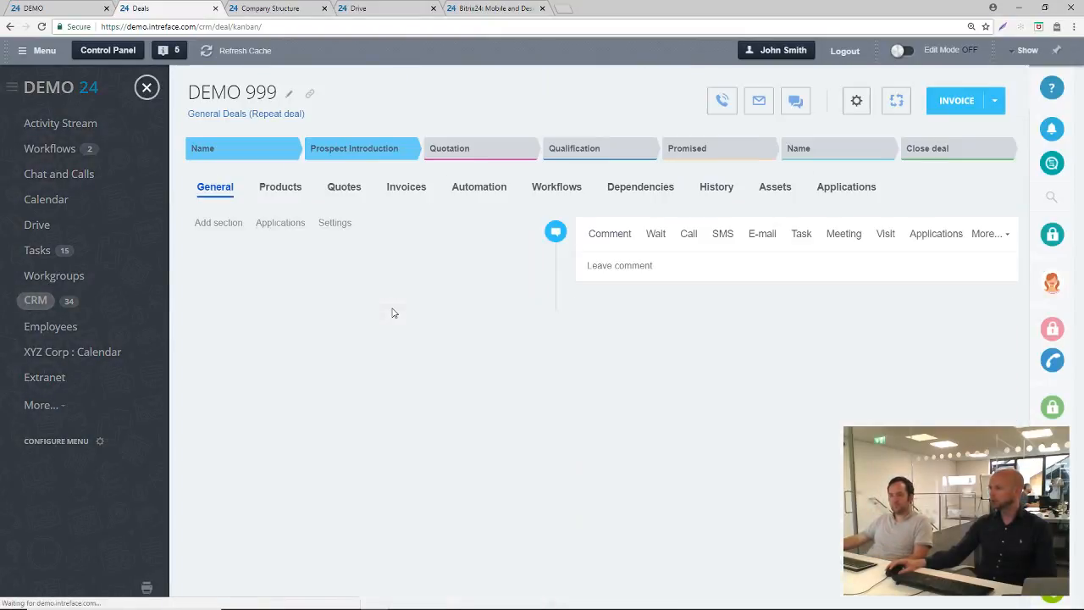
left_click(499, 233)
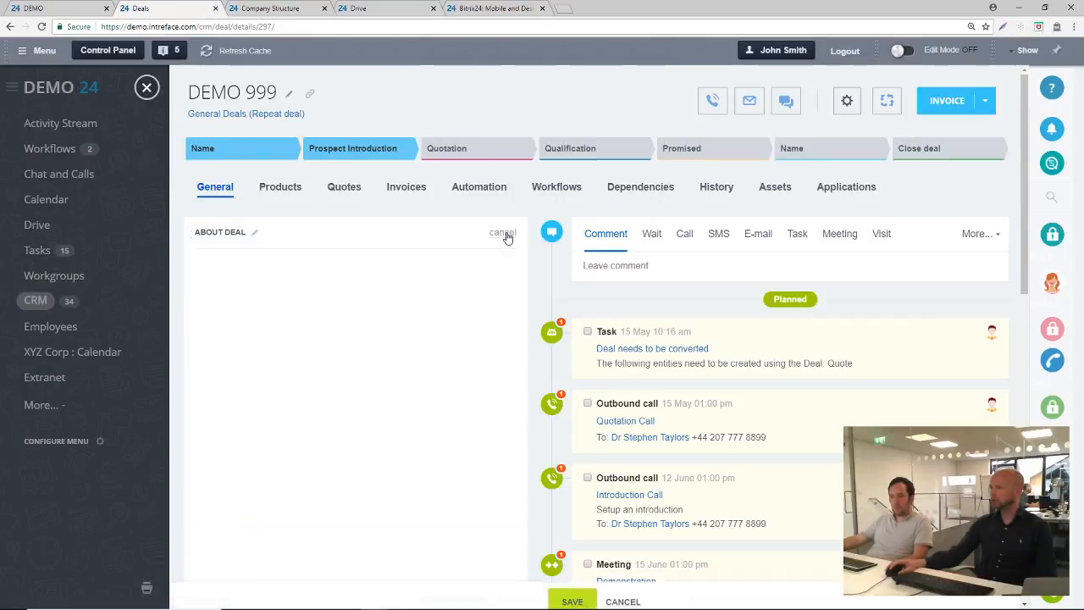
left_click(415, 336)
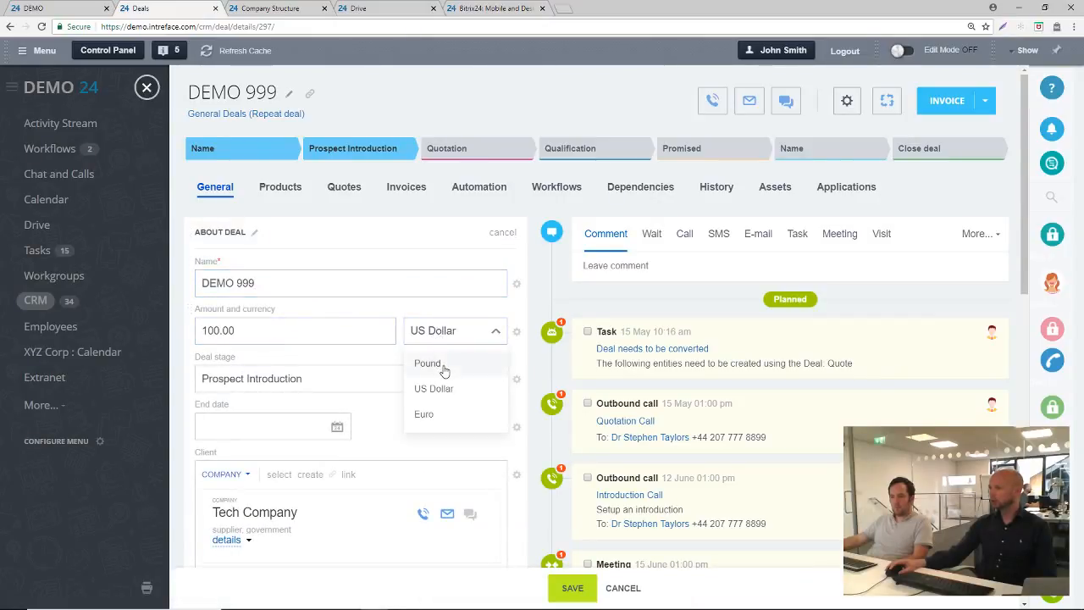
left_click(442, 369)
left_click(564, 587)
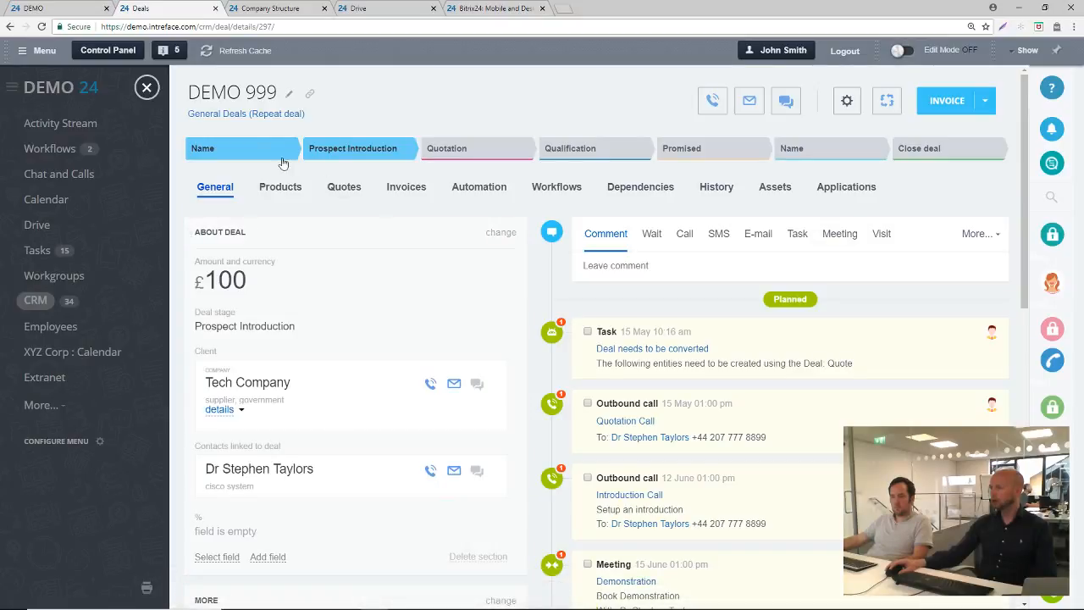
Compare the DEMO 999 deal's amount with its Kanban card and reload the deals board
left_click(148, 88)
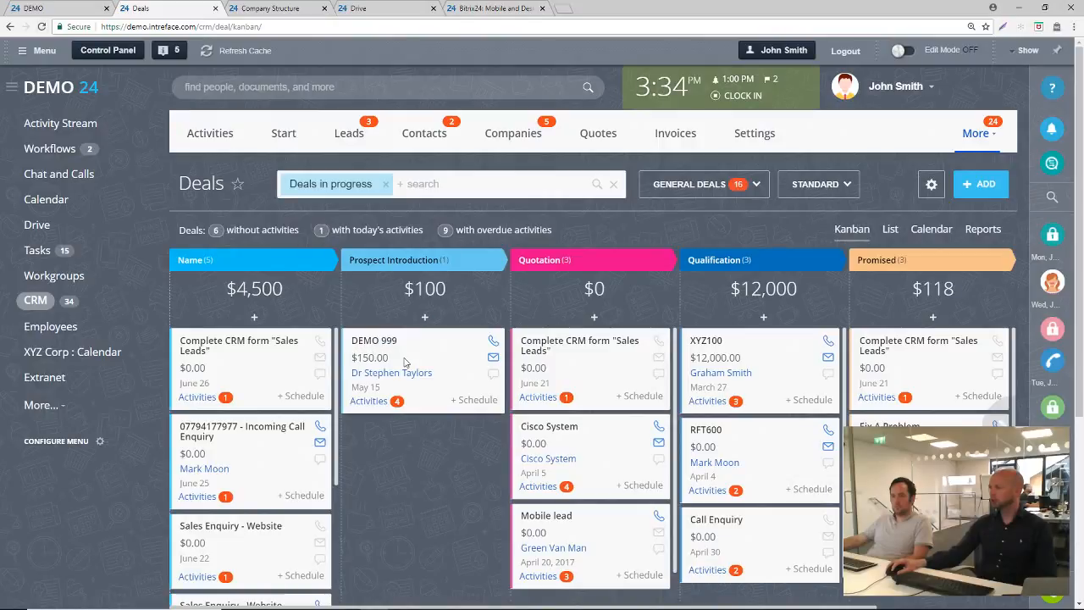
left_click(370, 345)
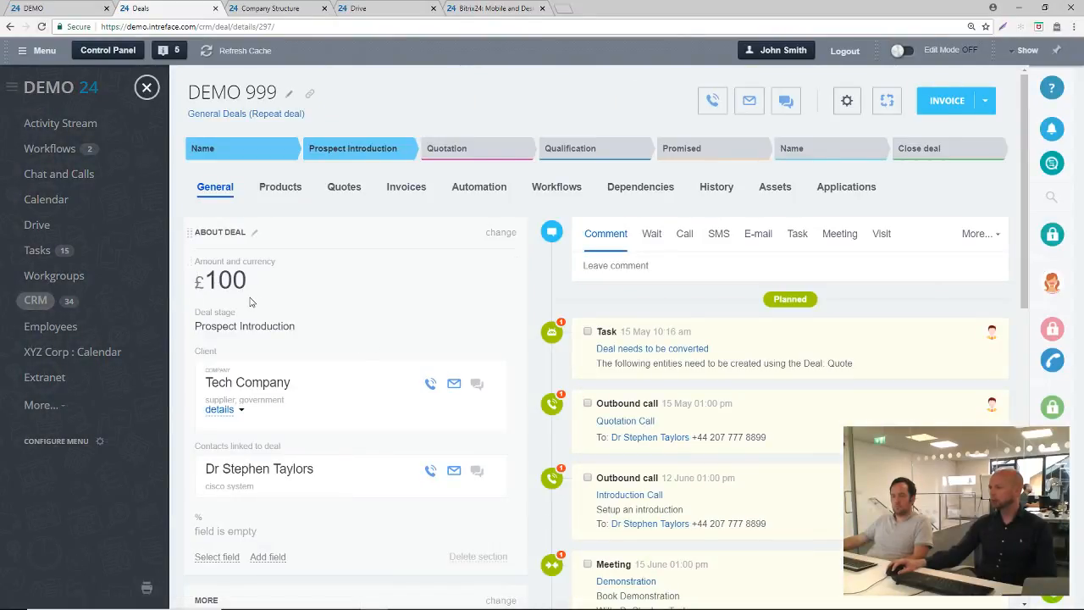
left_click(147, 87)
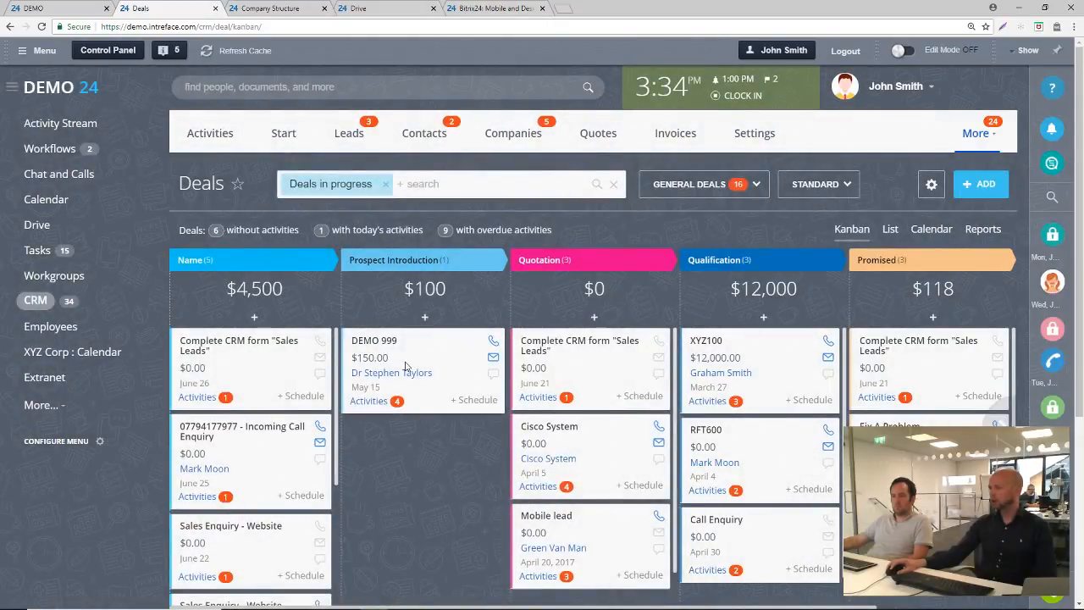
left_click(42, 27)
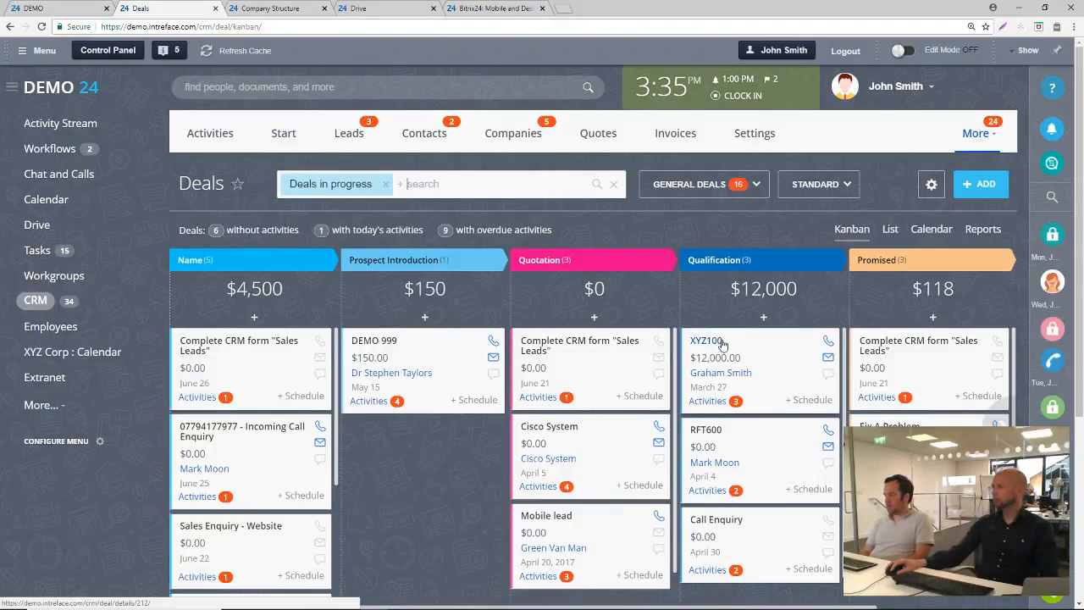
Move the XYZ100 deal to Prospect Introduction and the DEMO 999 deal to Qualification on the Kanban board
left_click_drag(724, 343, 366, 350)
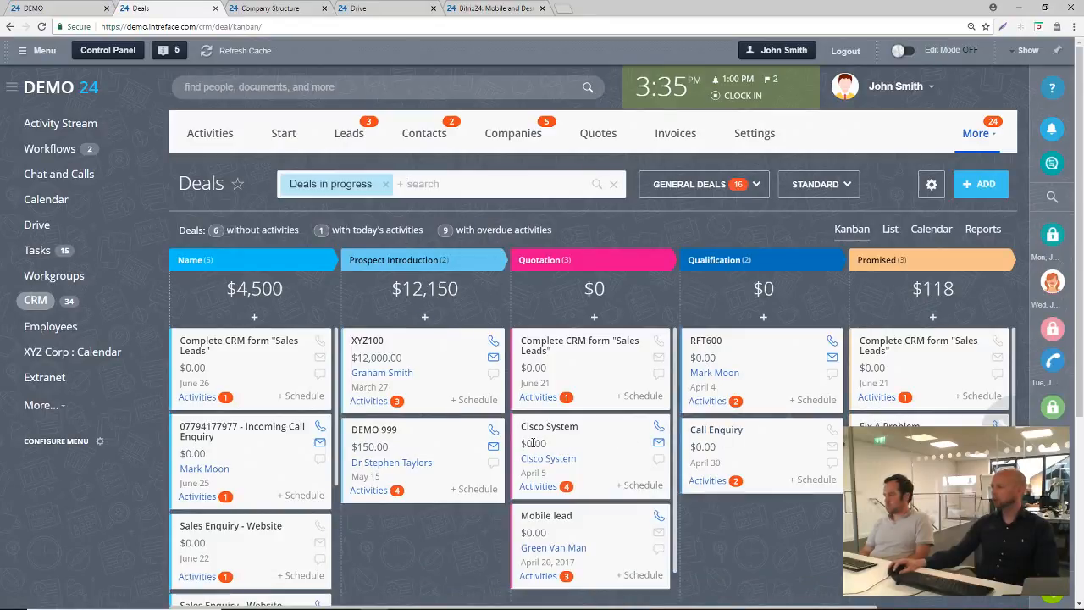
left_click_drag(374, 432, 767, 339)
Briefly open the XYZ100 deal from its Kanban card and return to the deals board
left_click(374, 343)
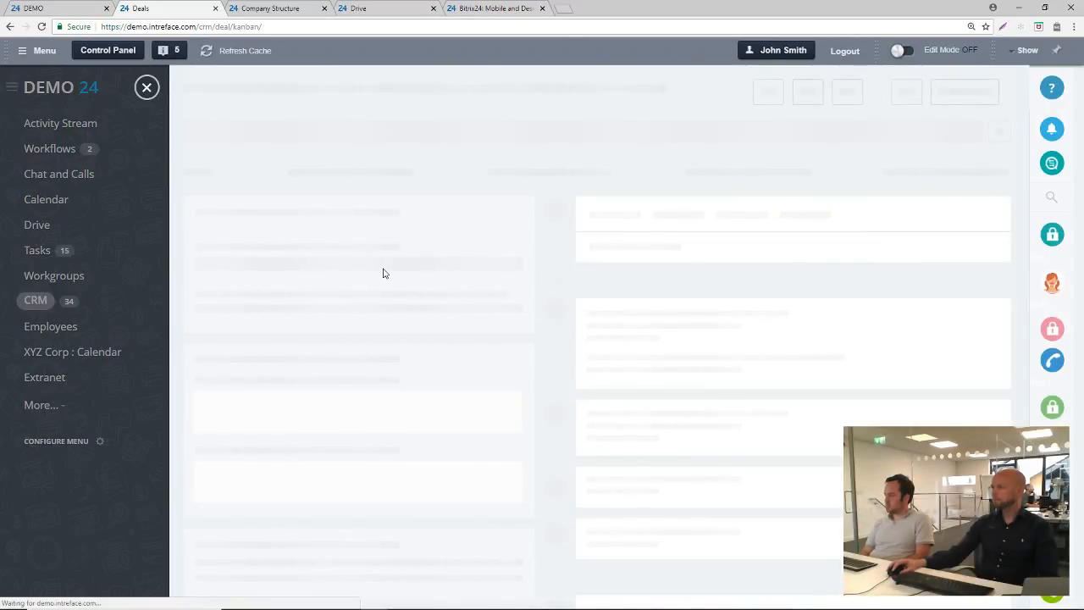
left_click(145, 88)
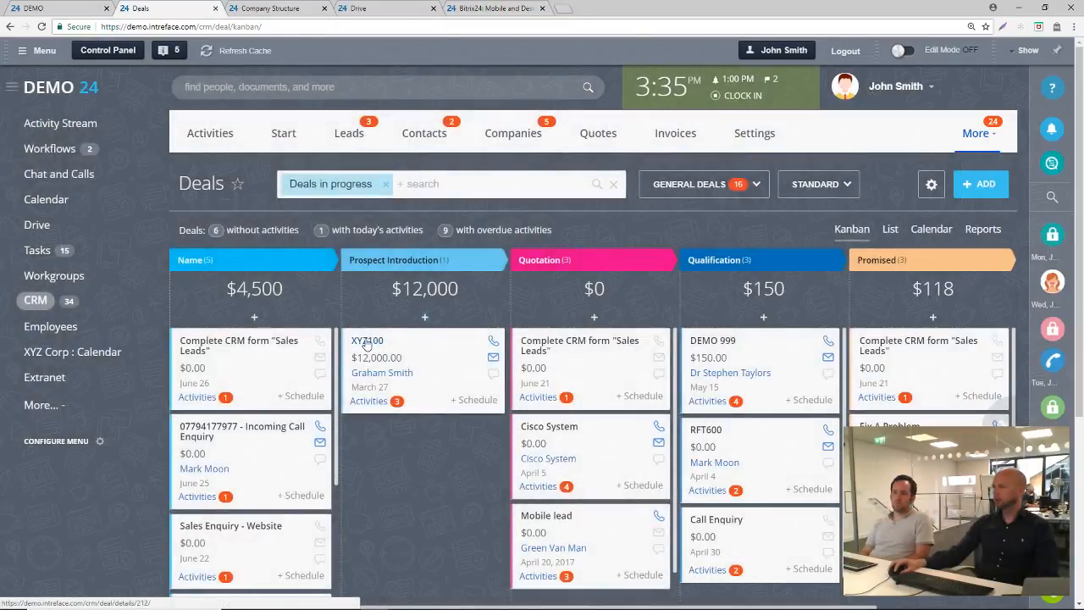
left_click(430, 335)
left_click(145, 90)
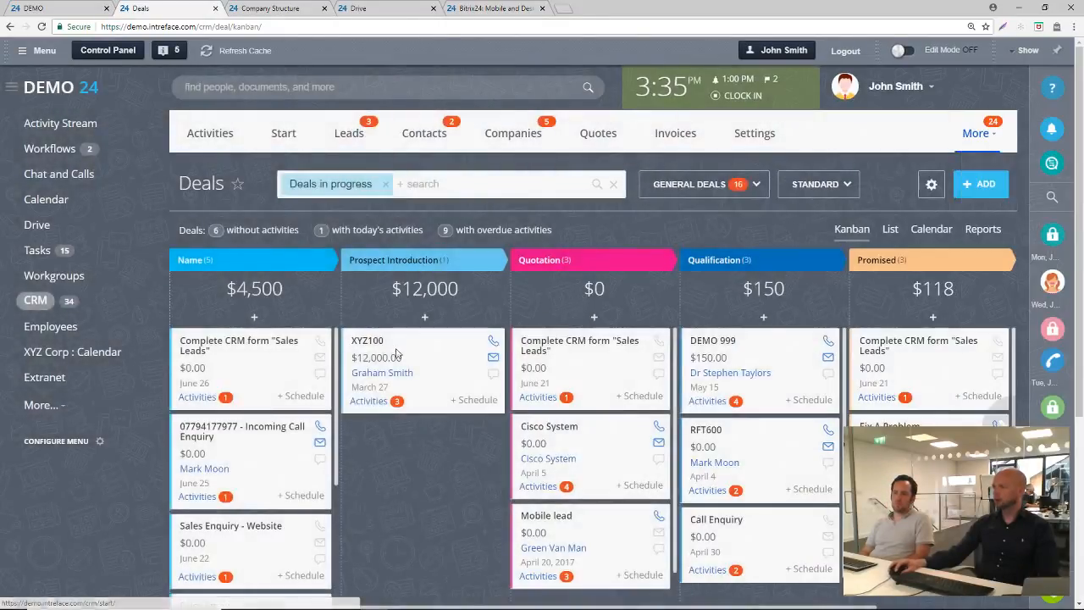
left_click(251, 350)
left_click(148, 85)
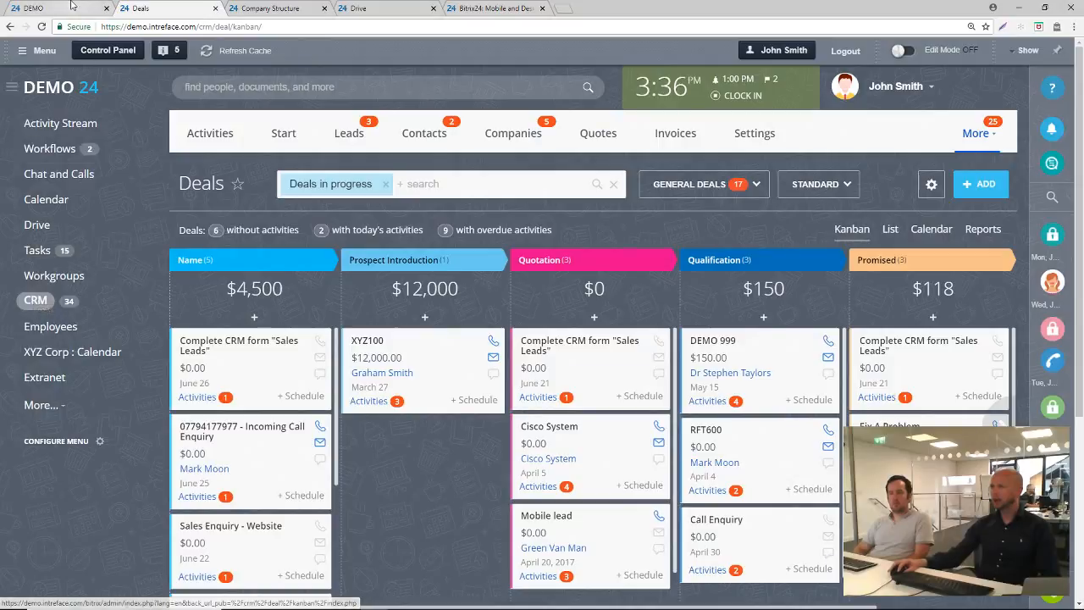
Switch to the cloud demo portal, open Webmail, look over the mailbox and profile options, and collapse the hidden menu items
left_click(51, 8)
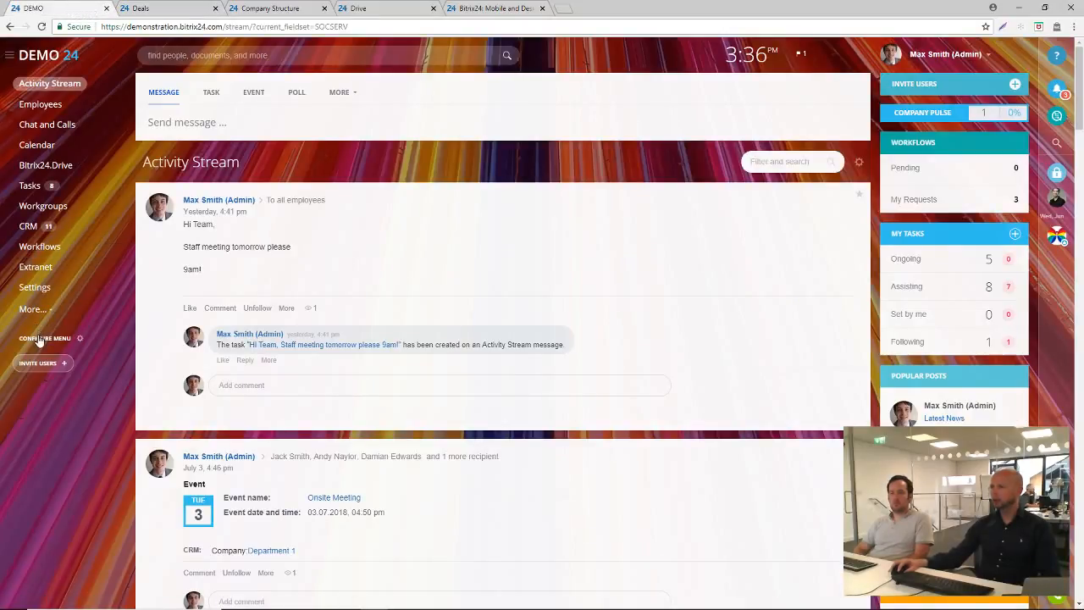
left_click(30, 310)
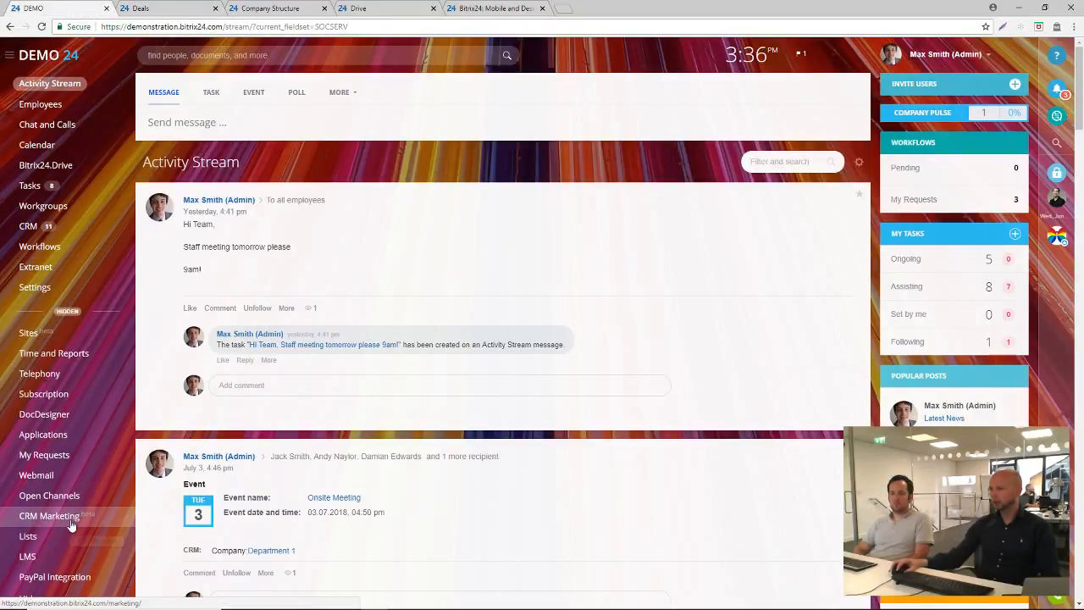
scroll(72, 524, "down", 1)
left_click(64, 420)
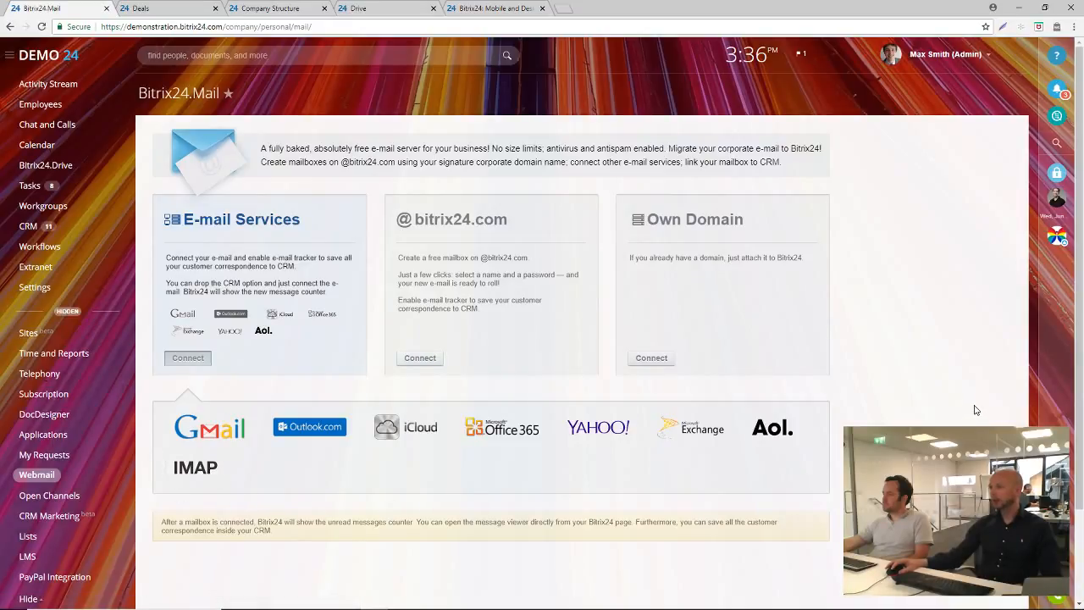
left_click(944, 54)
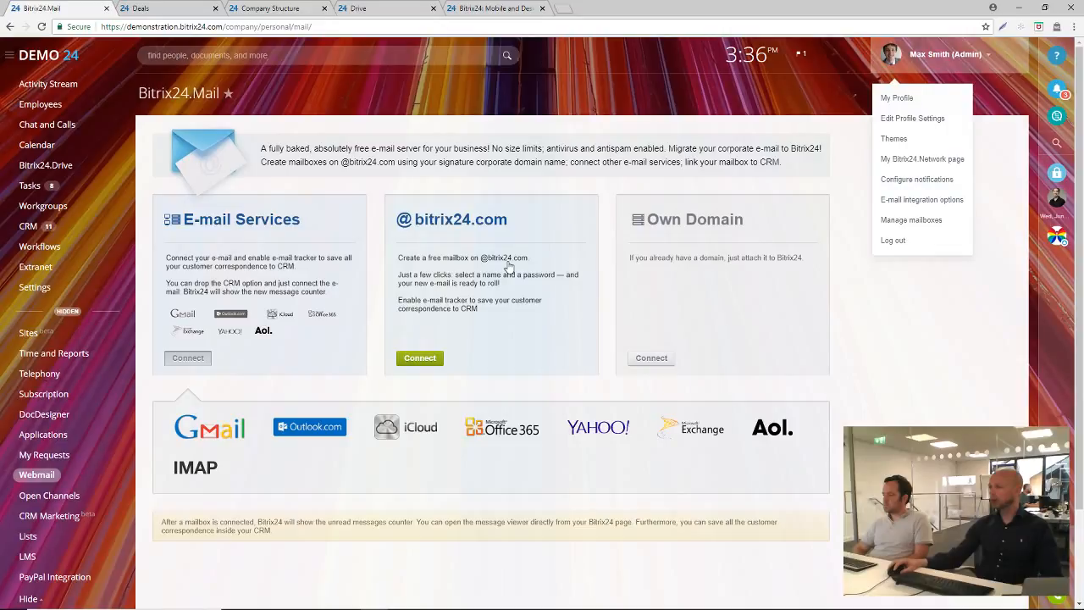
left_click(67, 311)
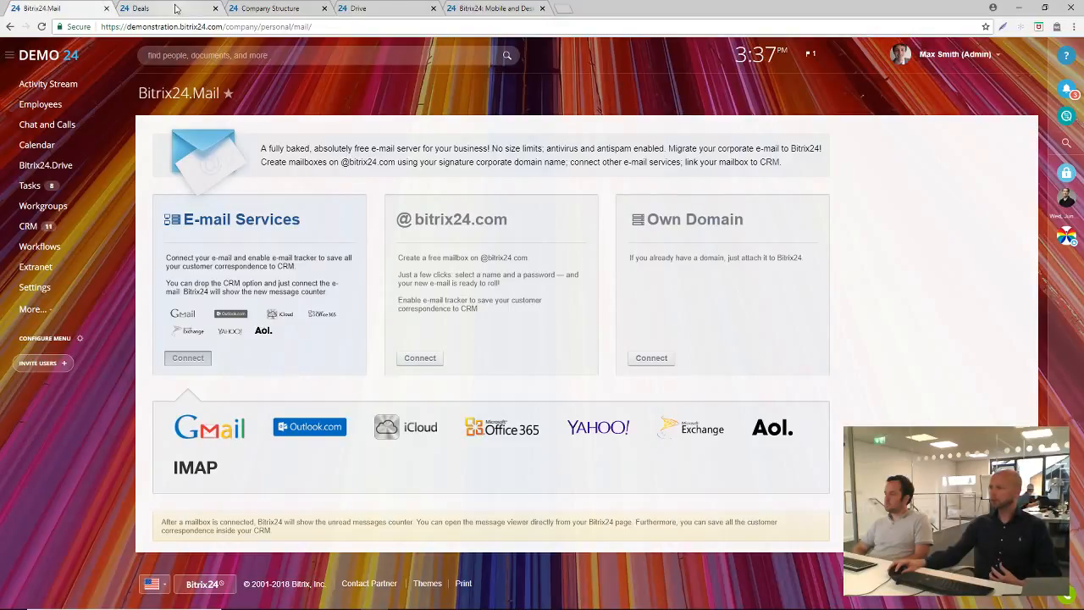
Switch to the self-hosted demo portal, open the profile's e-mail integration options, and examine the Gmail mailbox's CRM integration settings
left_click(175, 9)
left_click(896, 86)
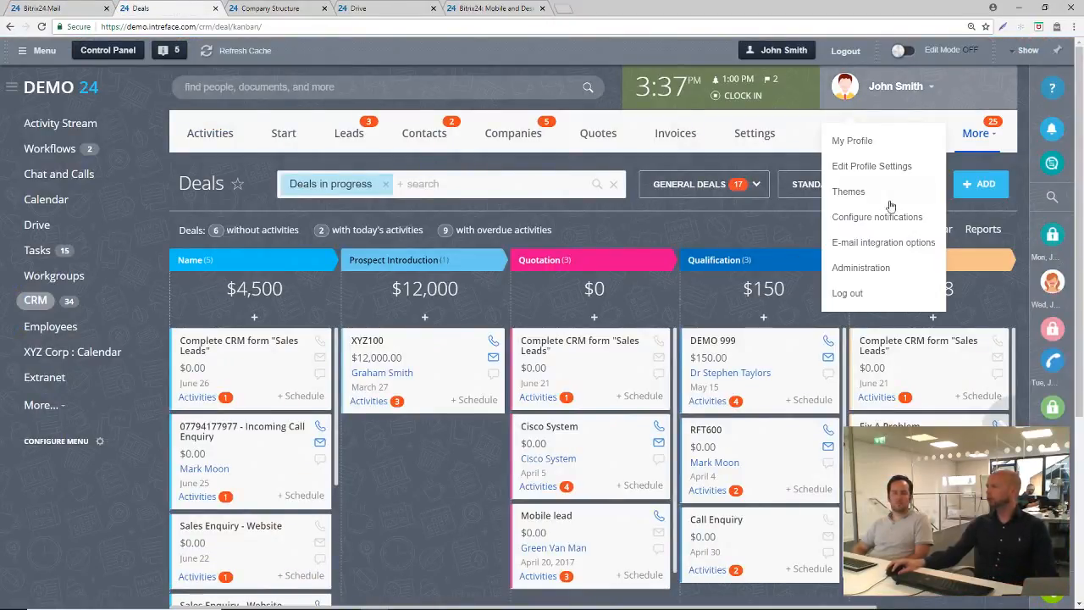
left_click(896, 245)
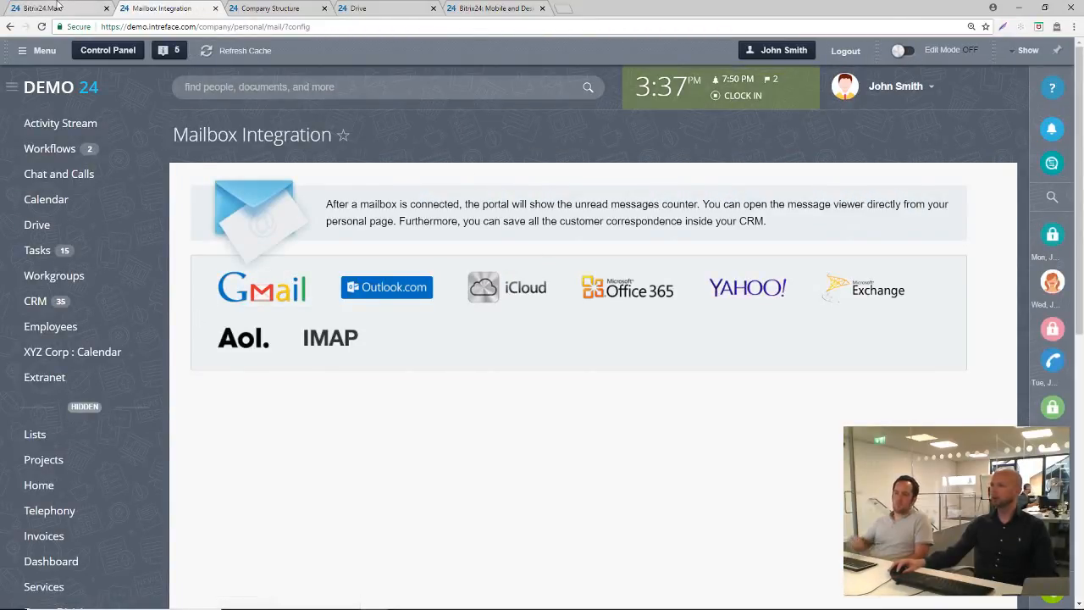
left_click(262, 288)
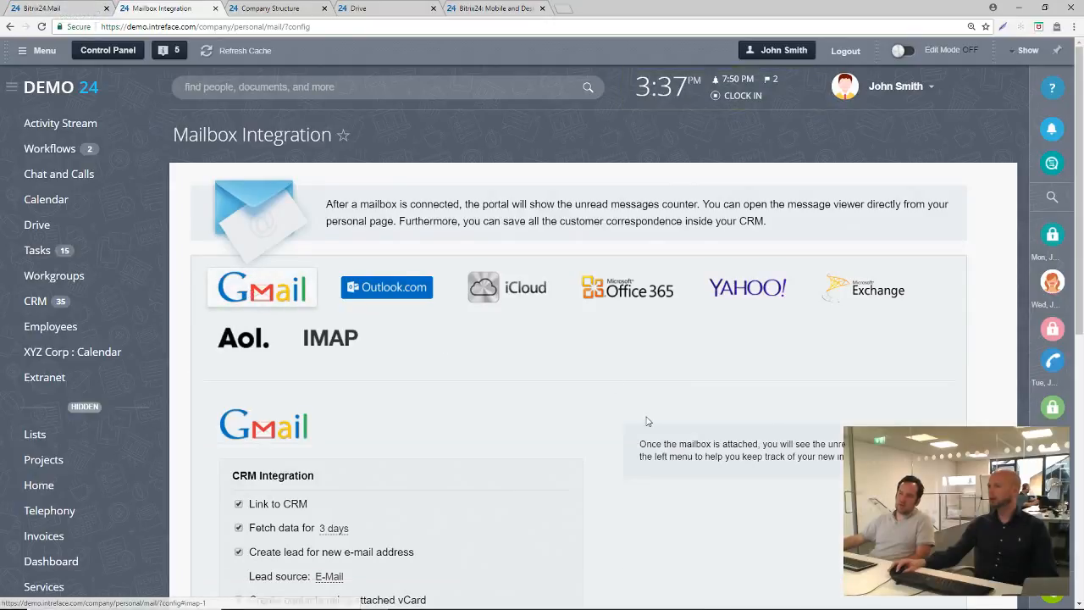
scroll(646, 421, "down", 3)
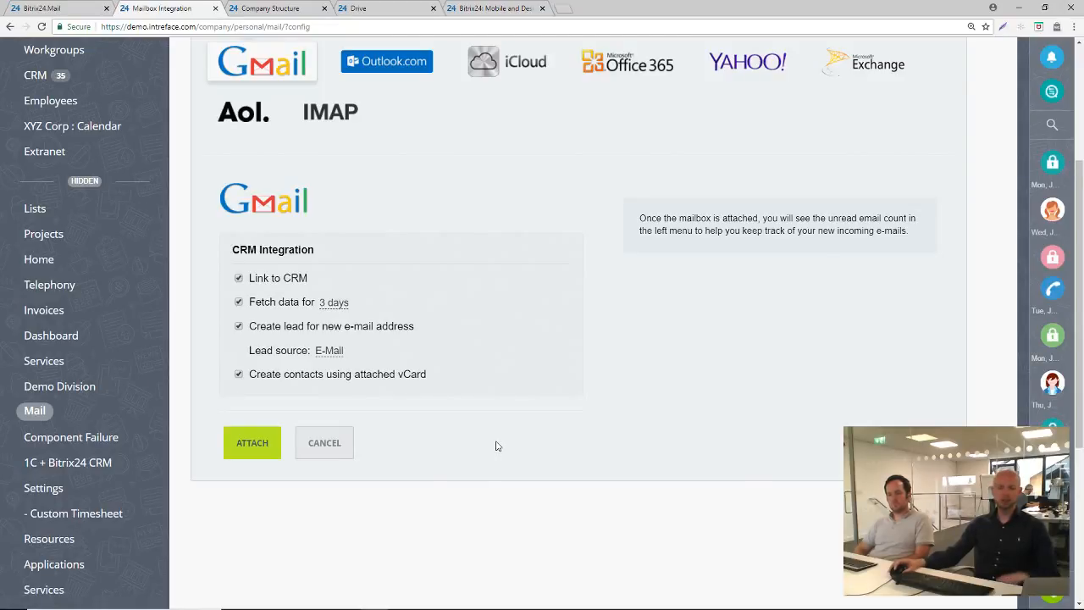
scroll(500, 448, "up", 3)
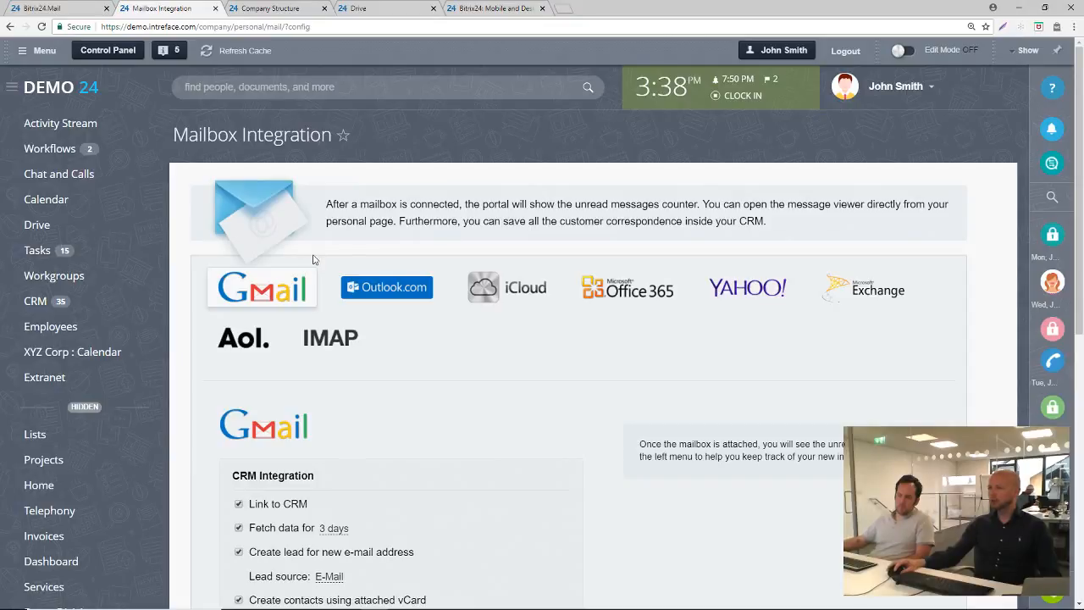
Open the CRM contacts list, briefly view the card of the first contact, and return to the list
left_click(38, 306)
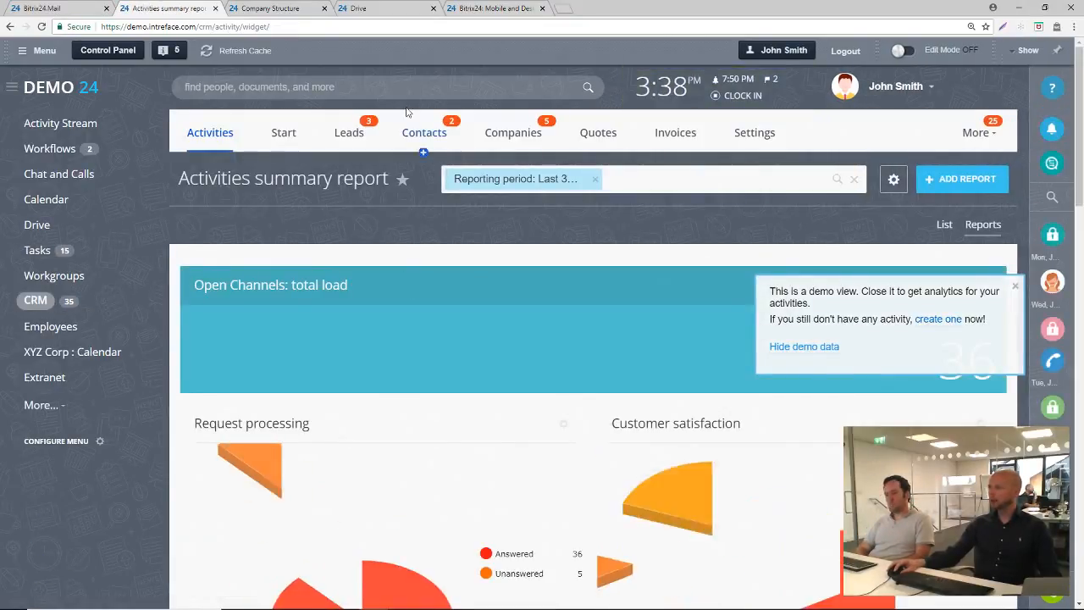
left_click(420, 140)
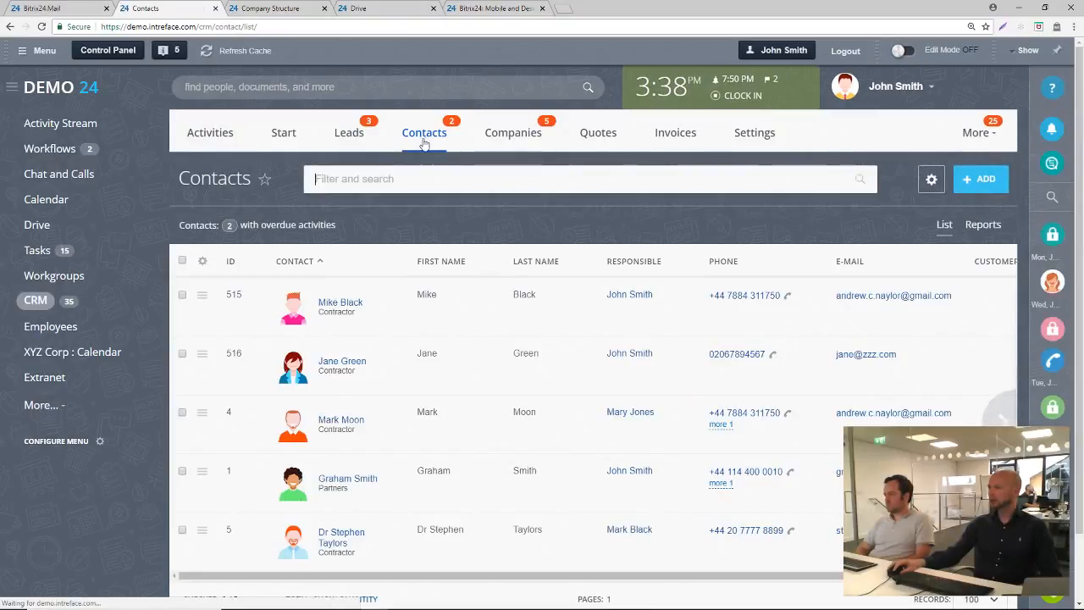
left_click(340, 302)
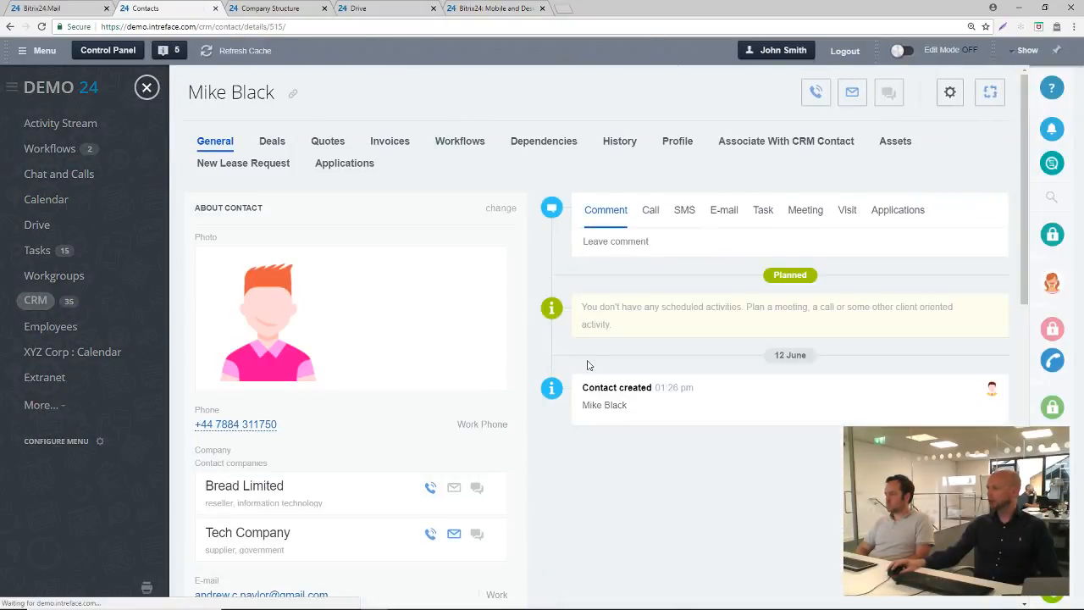
left_click(147, 87)
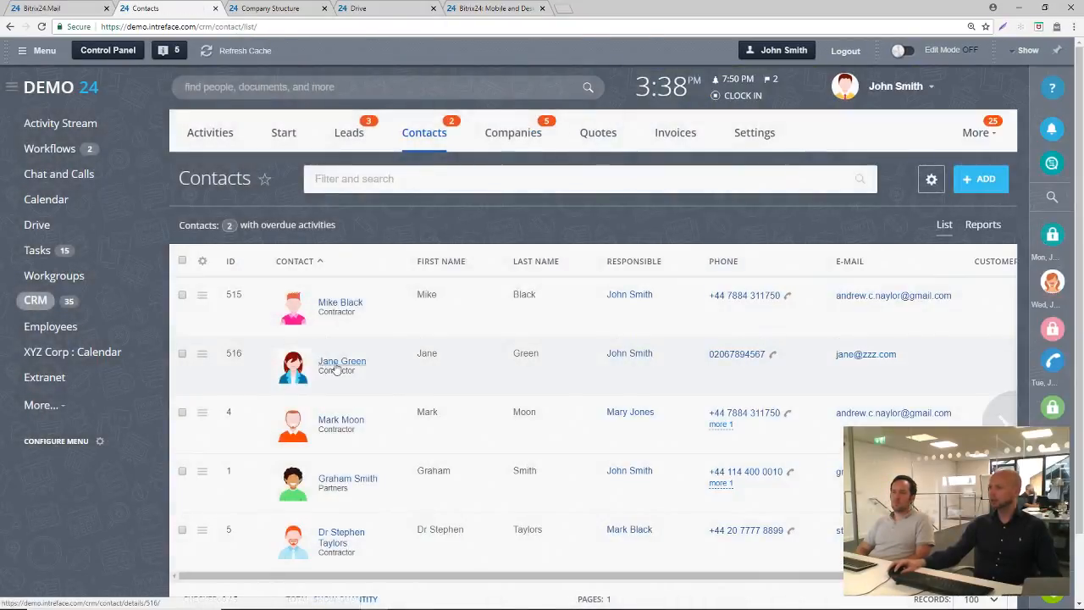
Open the contact linked to Cisco System, save its edit form, and look over the contact details and e-mail timeline
left_click(341, 534)
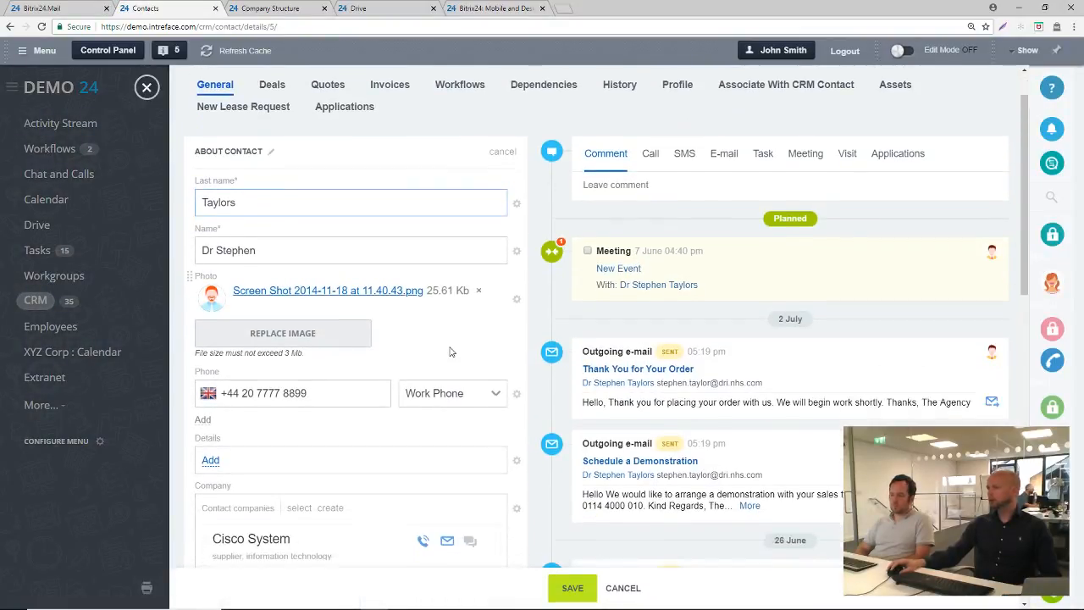
left_click(572, 588)
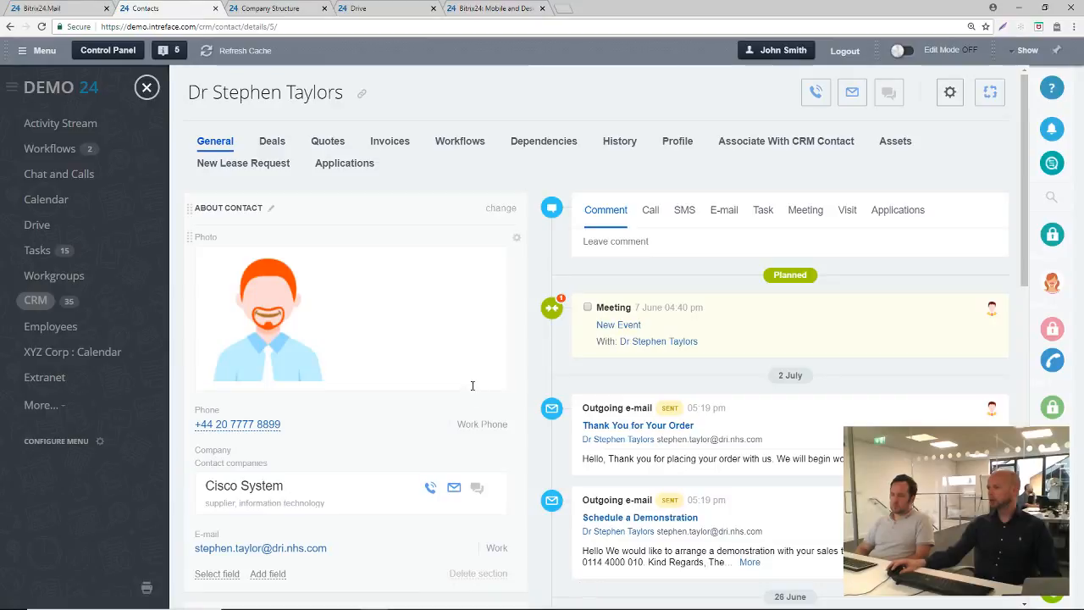
scroll(373, 397, "down", 1)
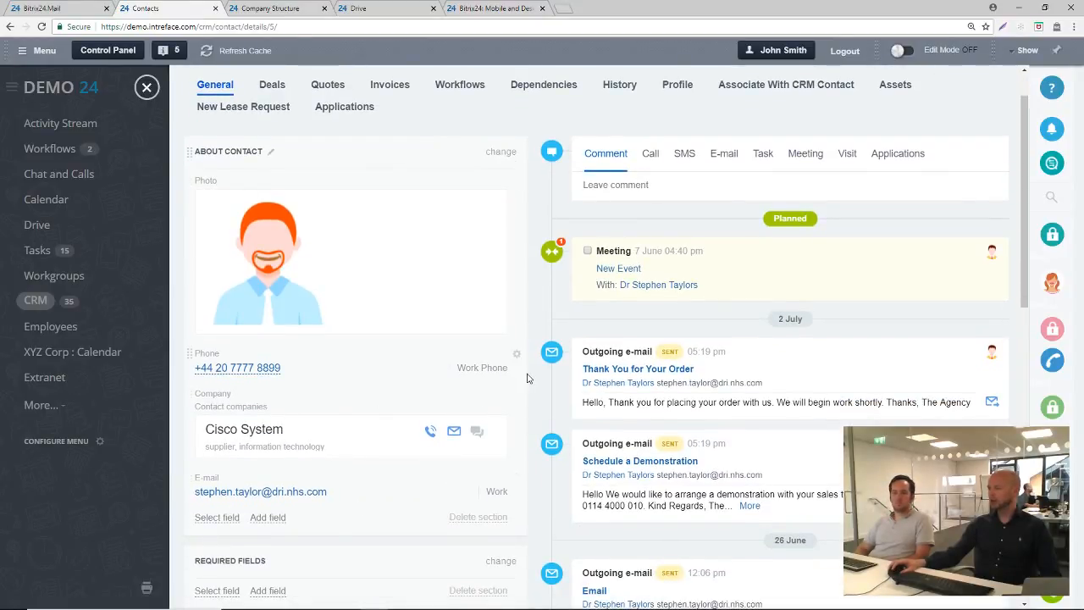
scroll(534, 384, "up", 1)
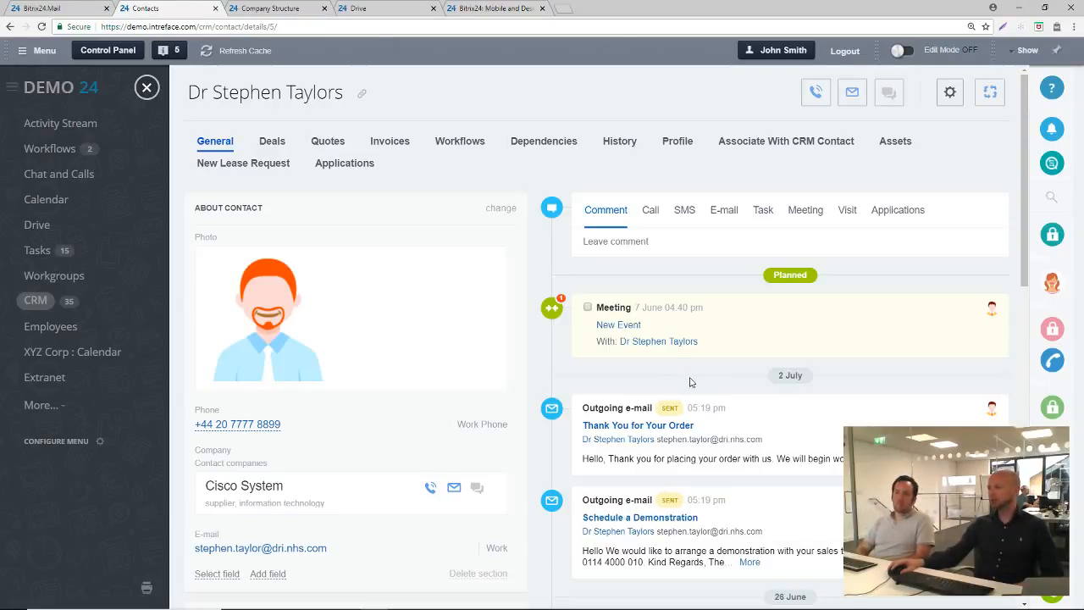
scroll(691, 383, "down", 1)
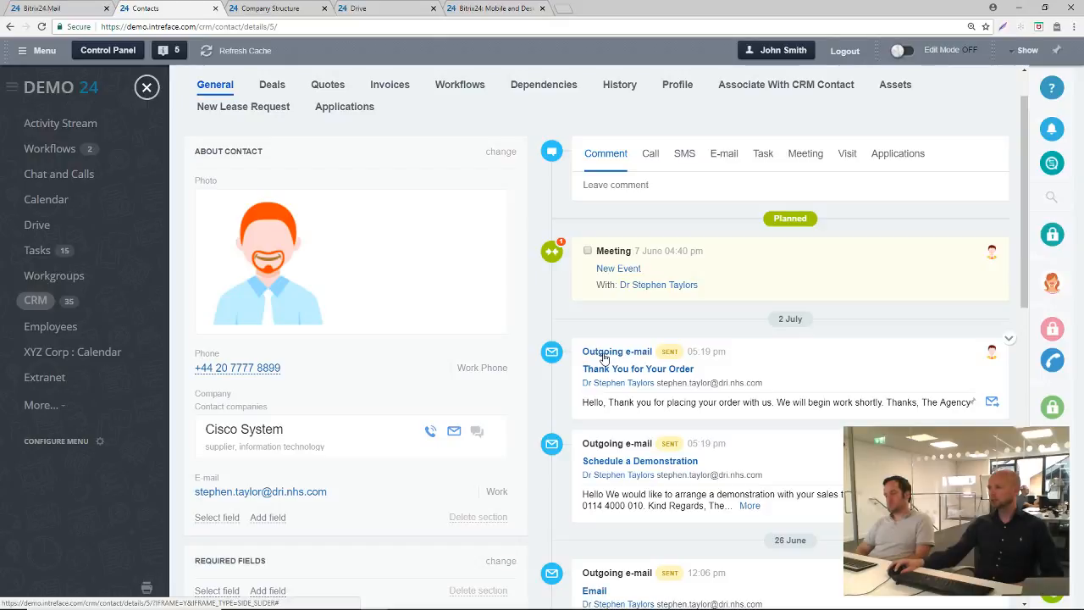
Open the "Thank You for Your Order" e-mail from the contact's timeline, draft a quick reply reading "Hello", and close it unsent
left_click(604, 356)
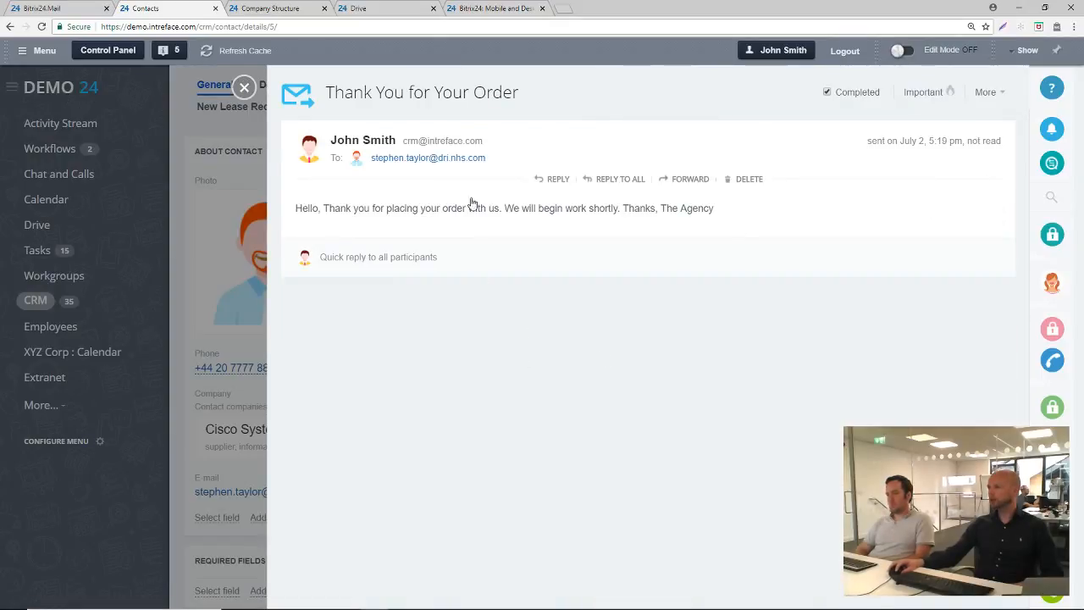
left_click(356, 258)
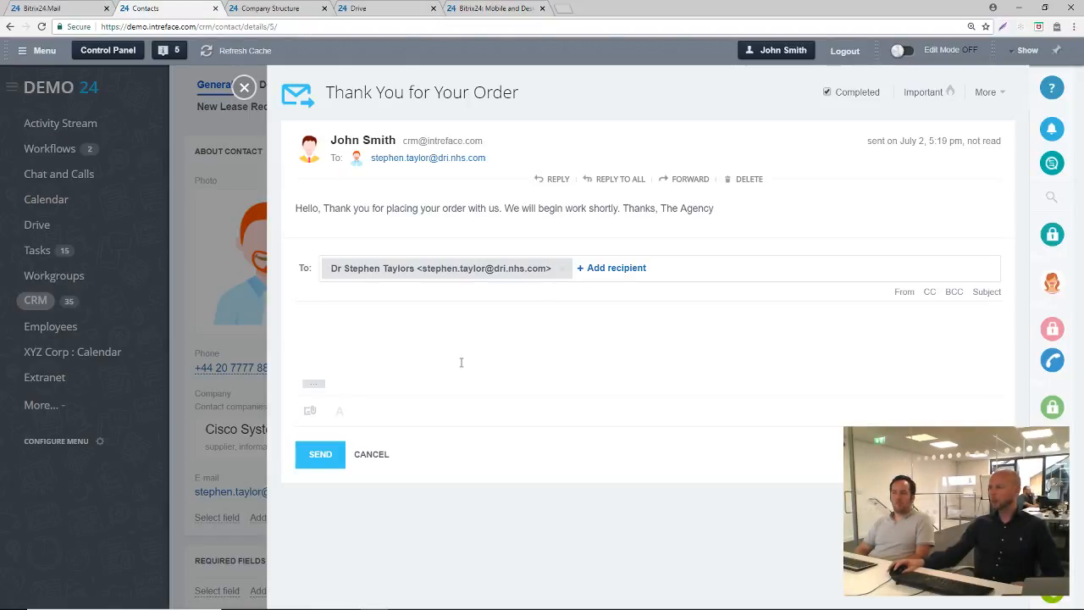
left_click(546, 349)
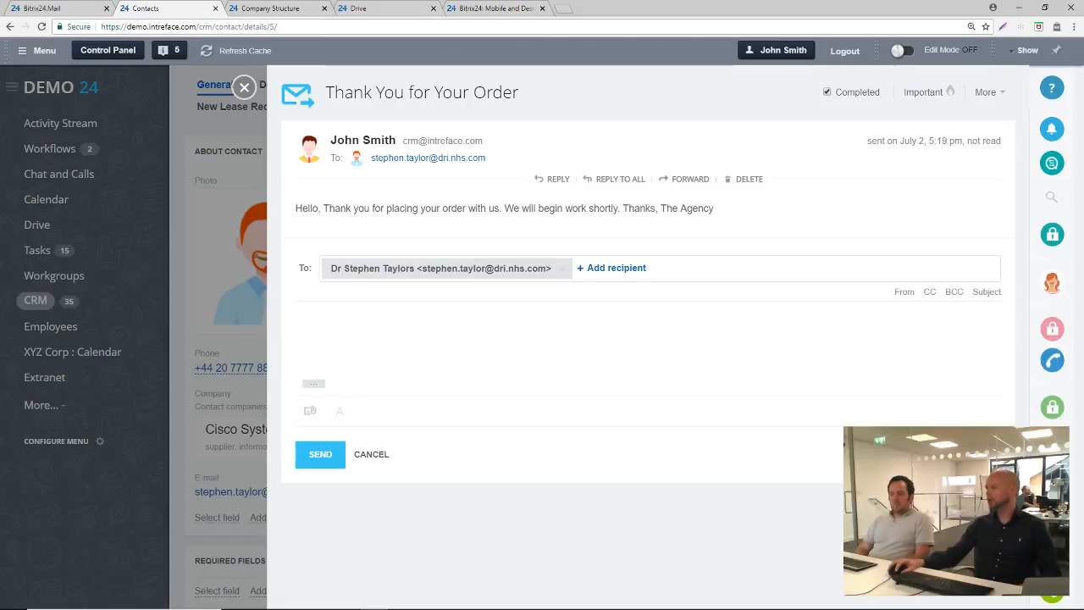
type("Hello")
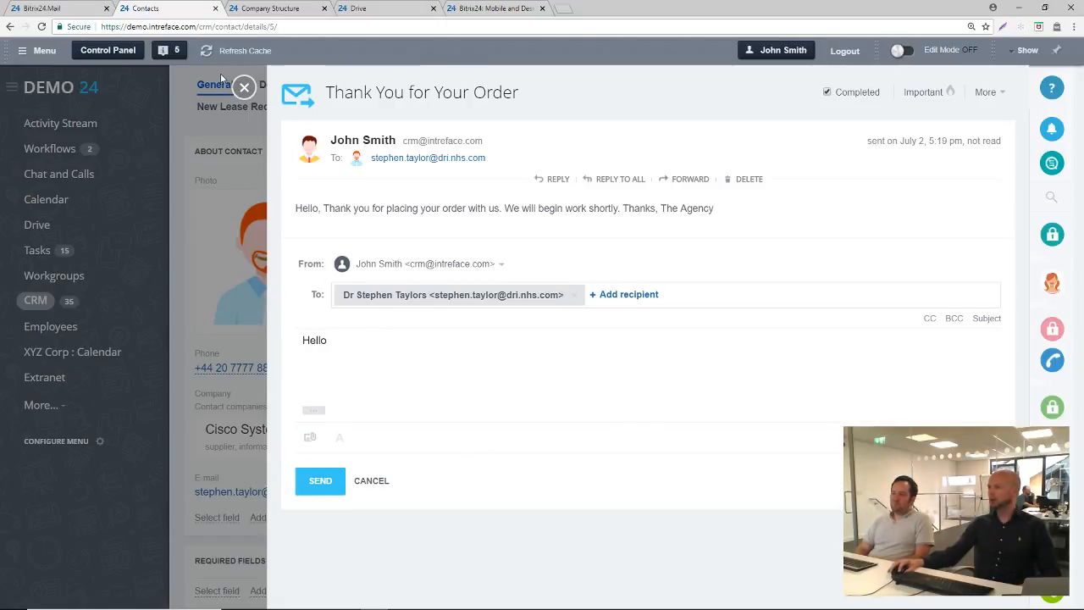
left_click(244, 87)
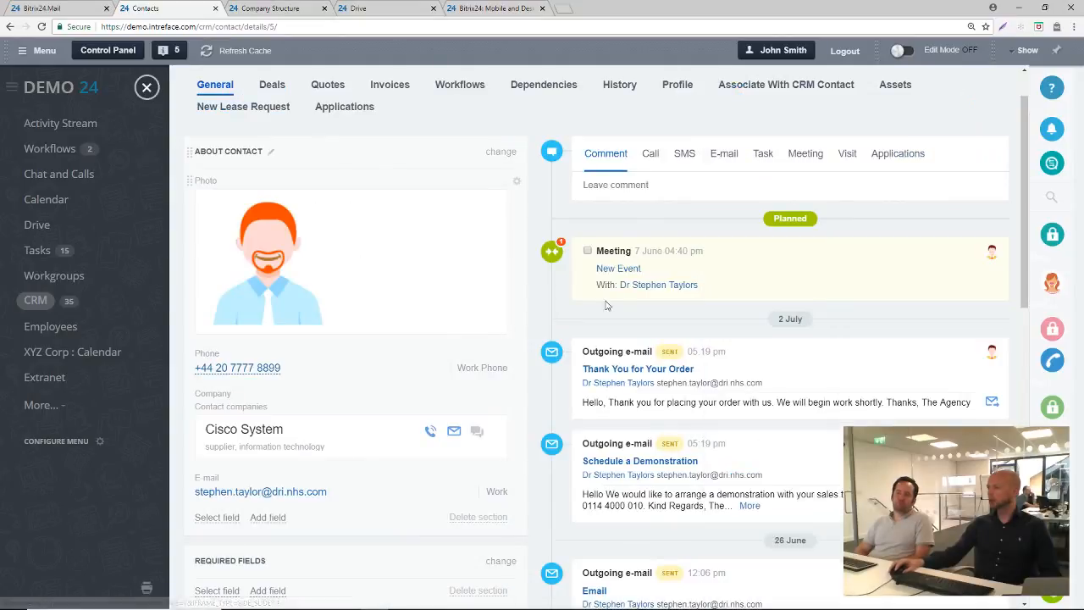
scroll(661, 381, "down", 3)
scroll(670, 384, "up", 4)
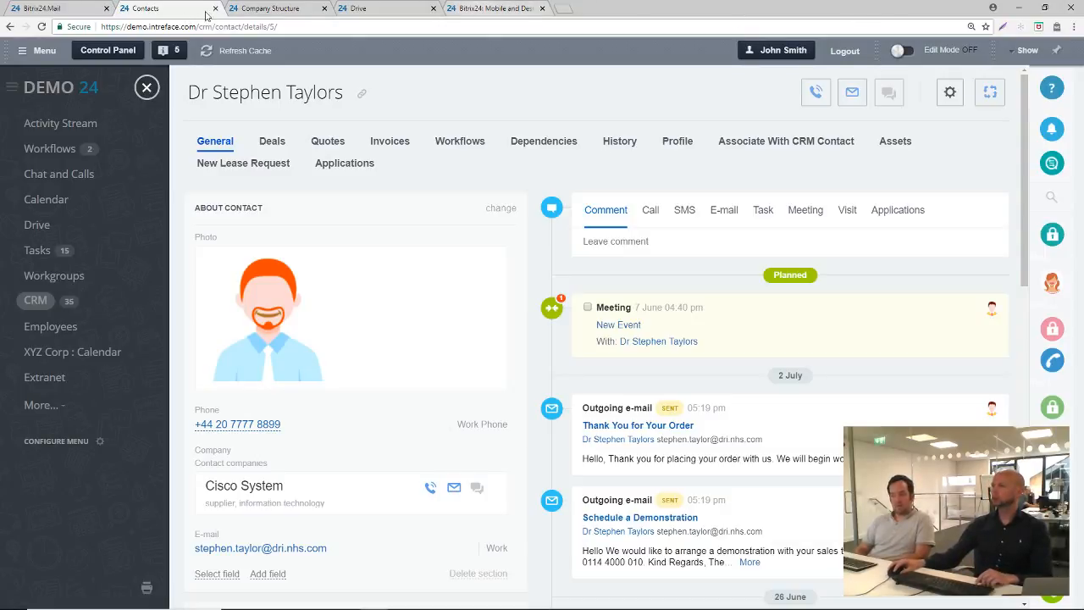
In the Company Structure browser tab, go to the CRM access permissions and open the Sales role for editing
left_click(267, 8)
left_click(35, 301)
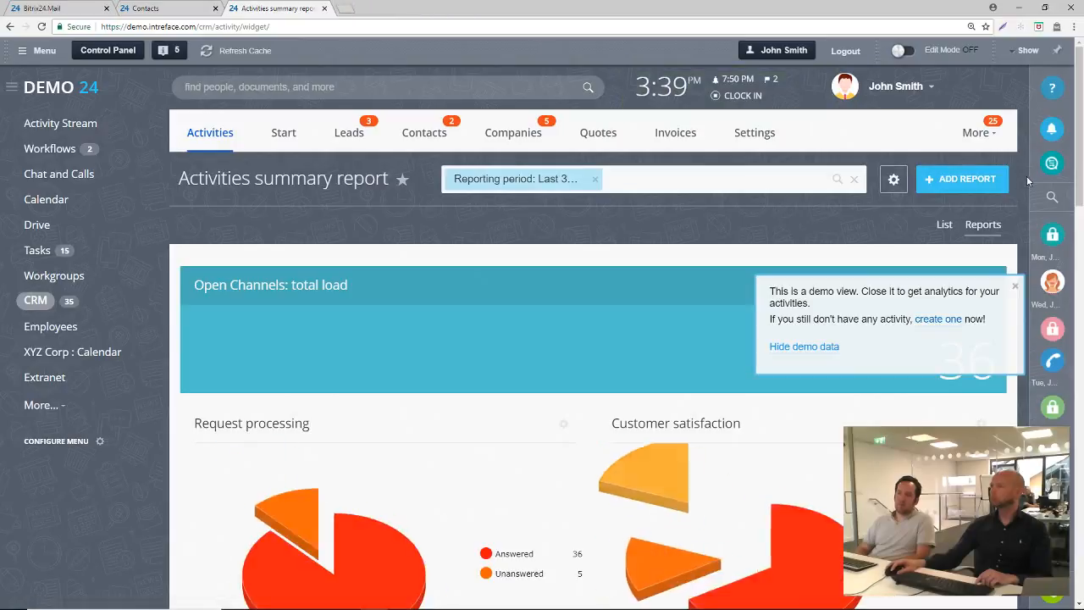
left_click(977, 134)
left_click(755, 135)
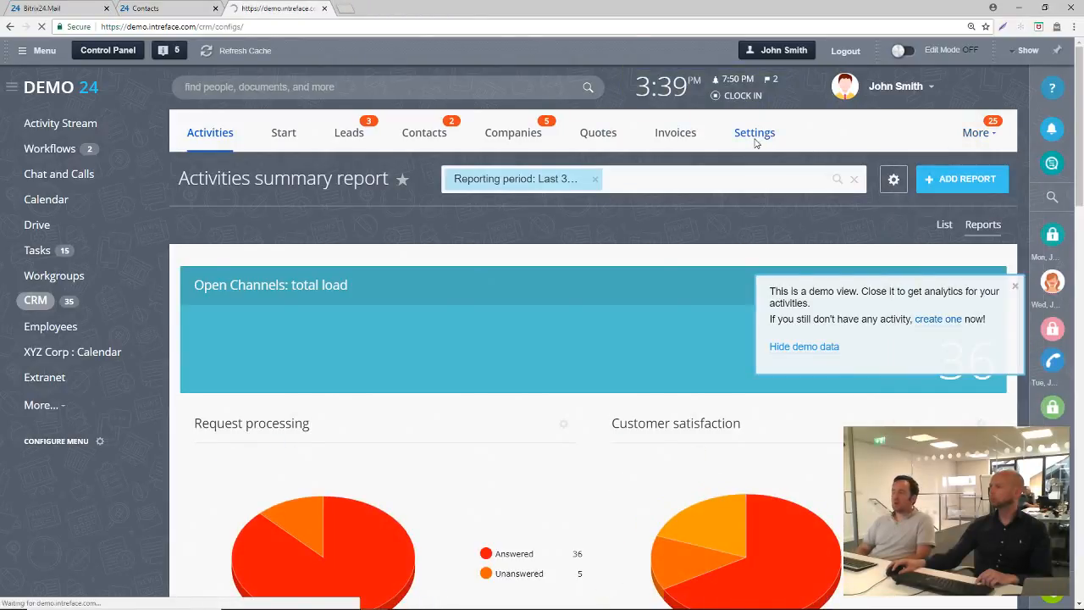
left_click(230, 341)
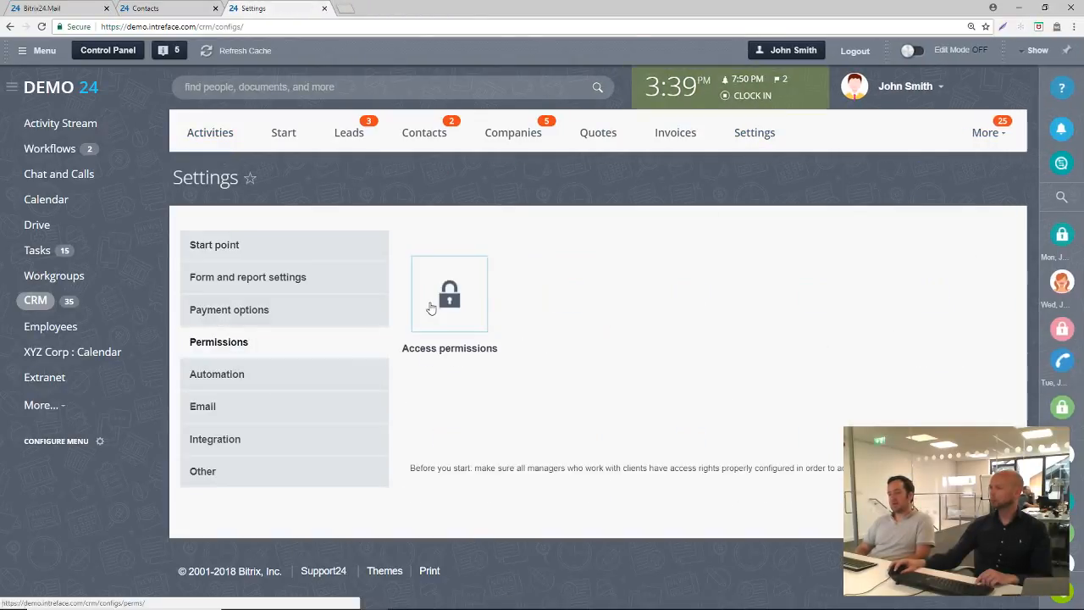
left_click(430, 308)
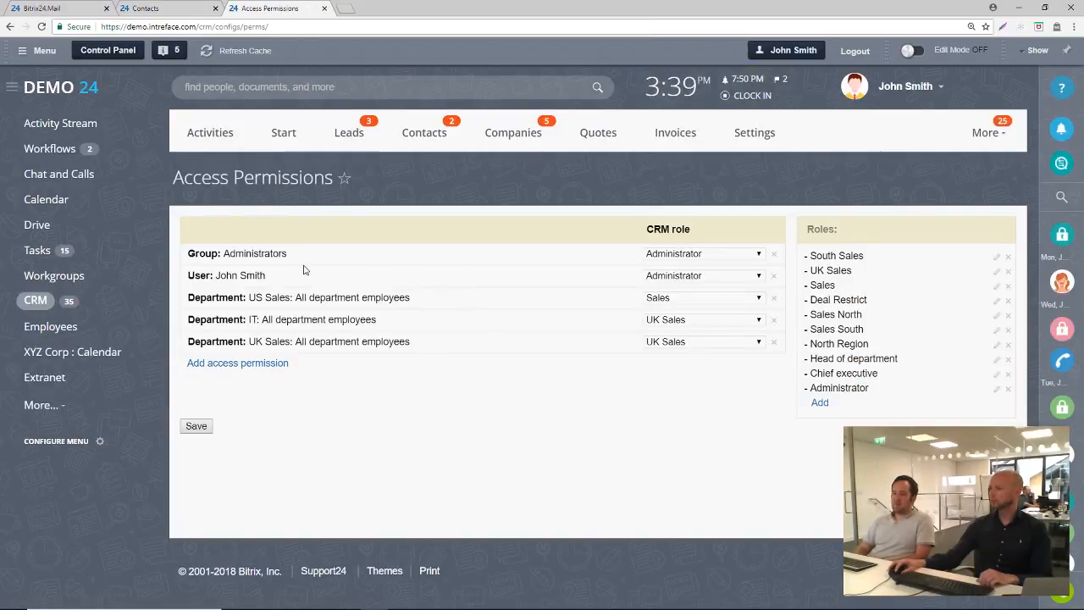
left_click(998, 288)
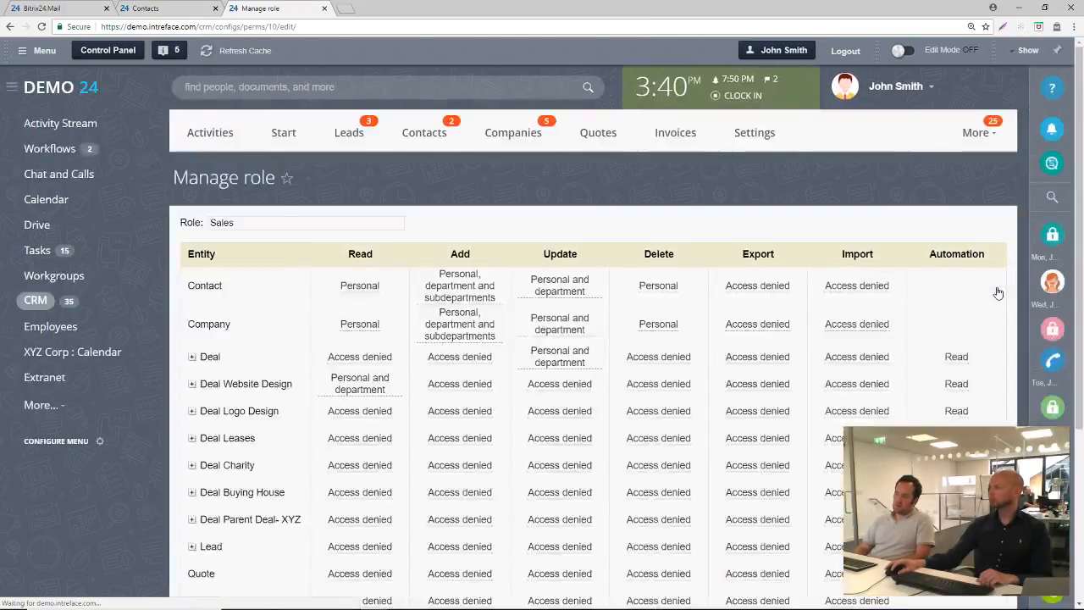
scroll(728, 273, "down", 2)
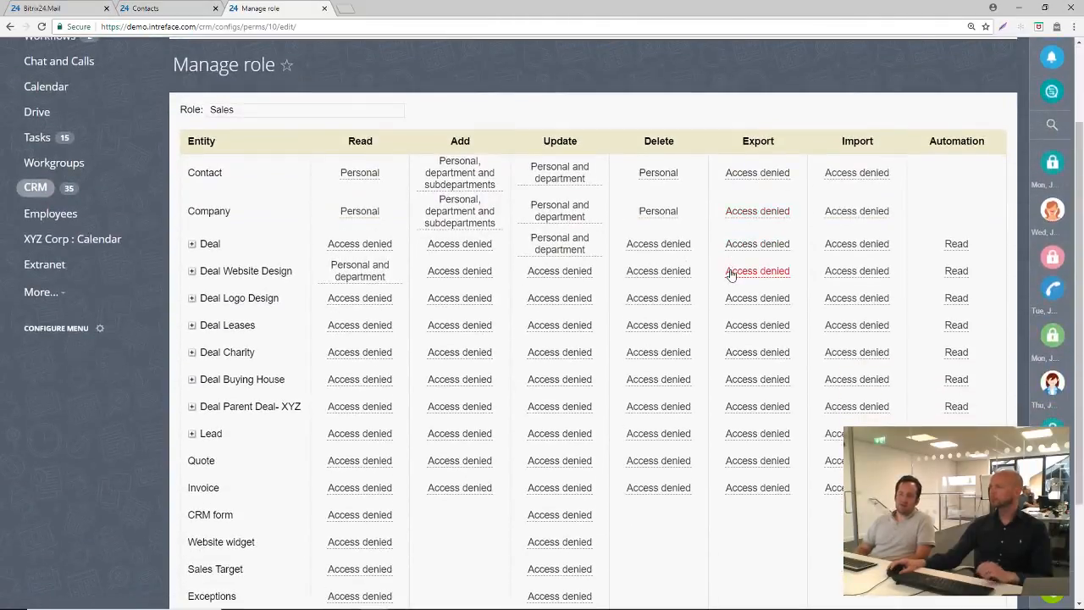
Set the Sales role's Read permission for Contact to "Personal and department" and open Company Structure in a separate browser tab
left_click(359, 175)
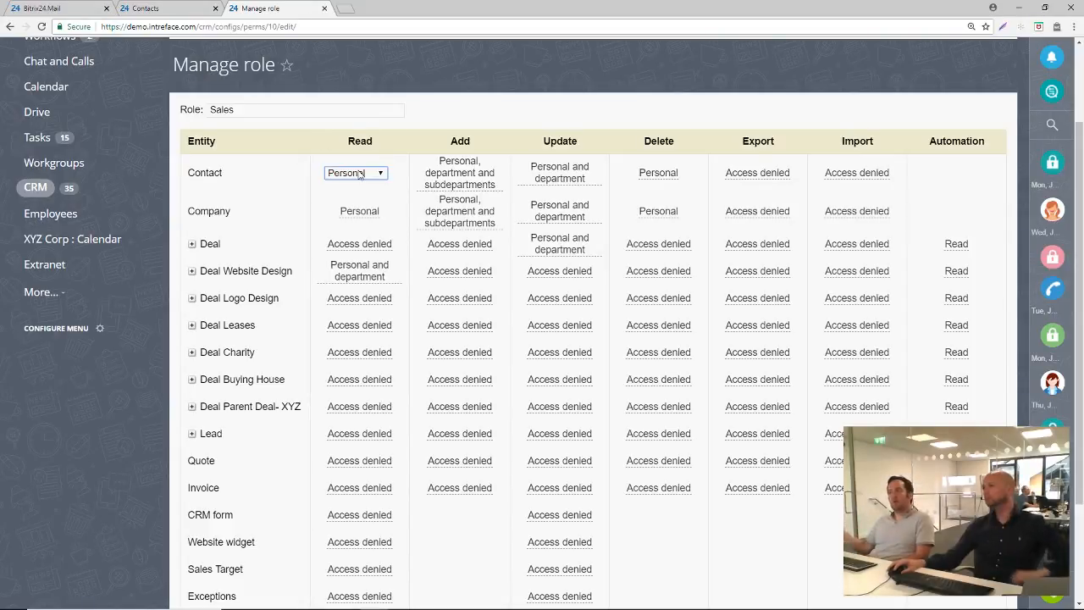
left_click(359, 173)
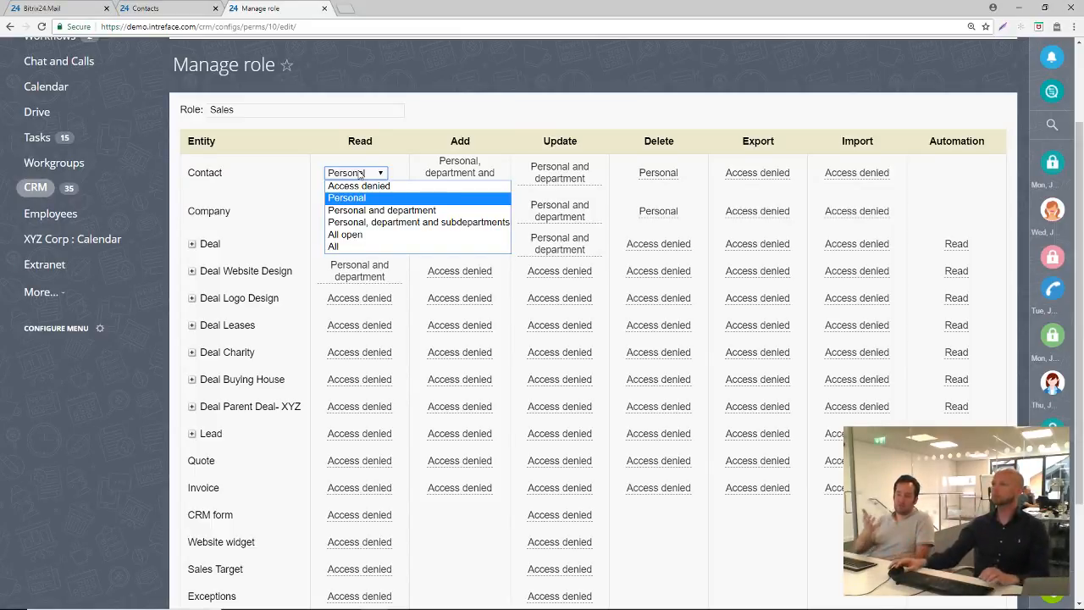
middle_click(63, 222)
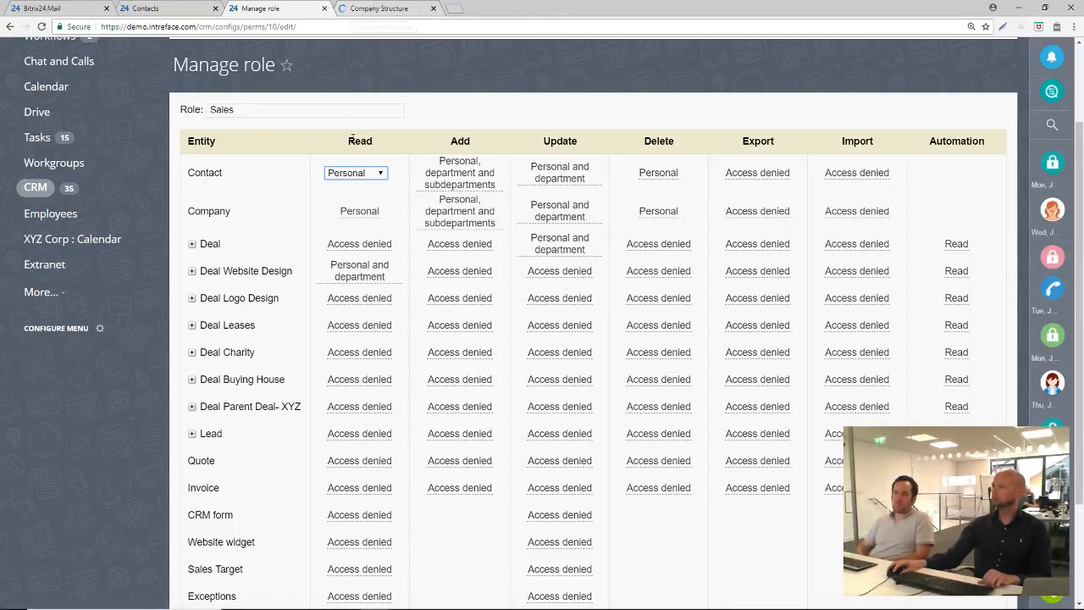
left_click(360, 172)
left_click(360, 211)
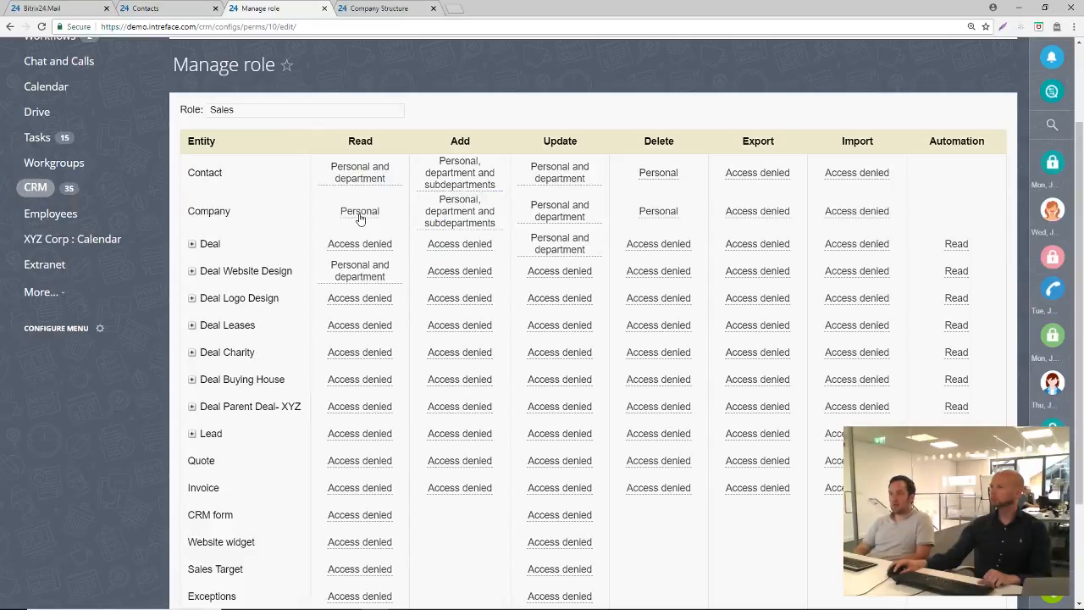
Compare the departments in the company structure chart with the Sales role's permission table
left_click(381, 10)
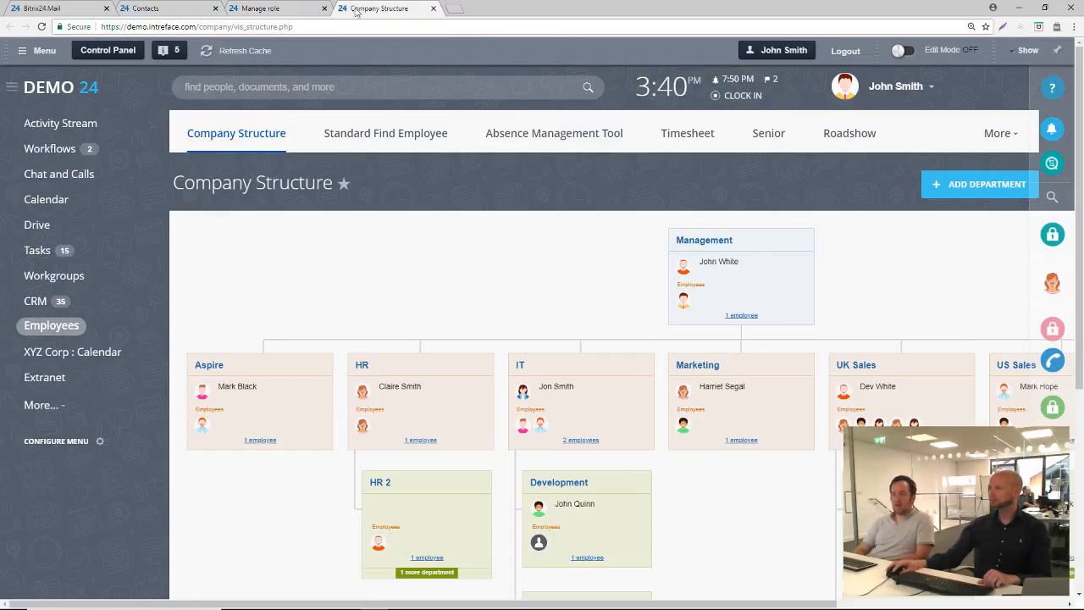
left_click(305, 7)
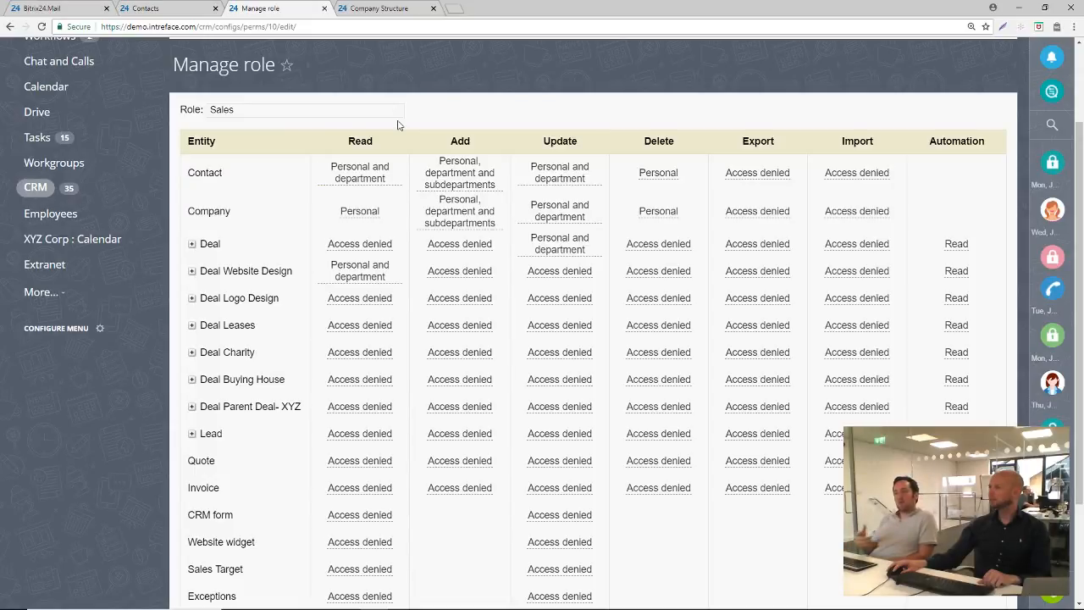
left_click(381, 8)
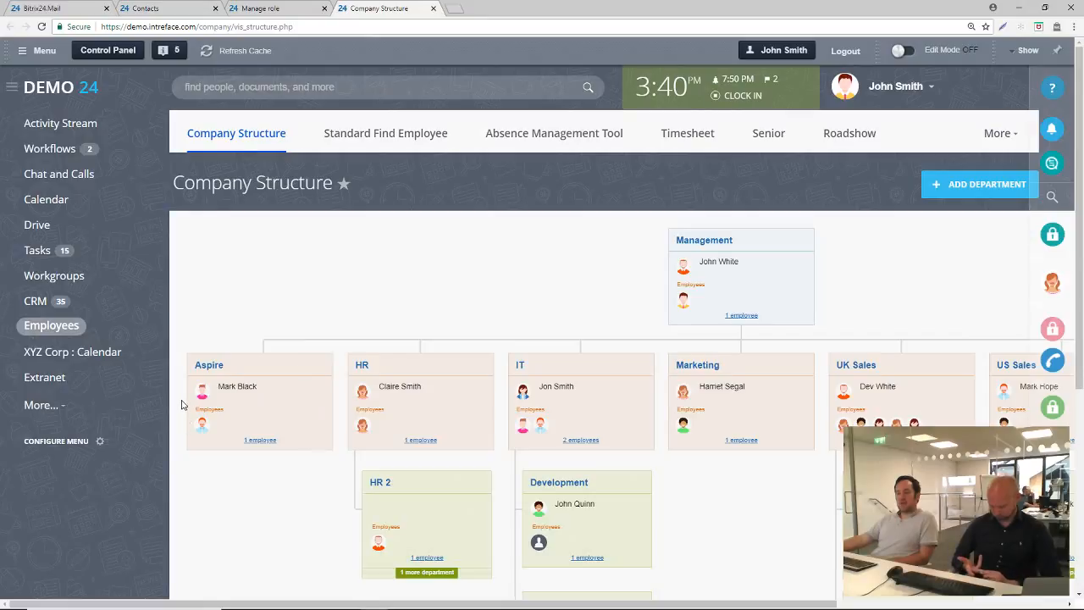
scroll(191, 402, "down", 1)
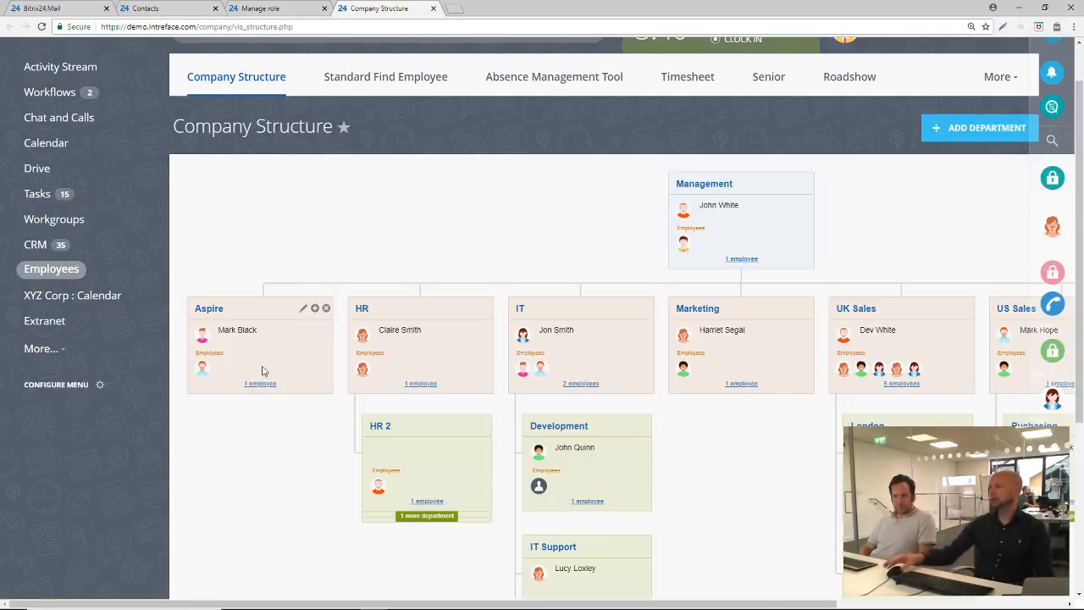
left_click(284, 10)
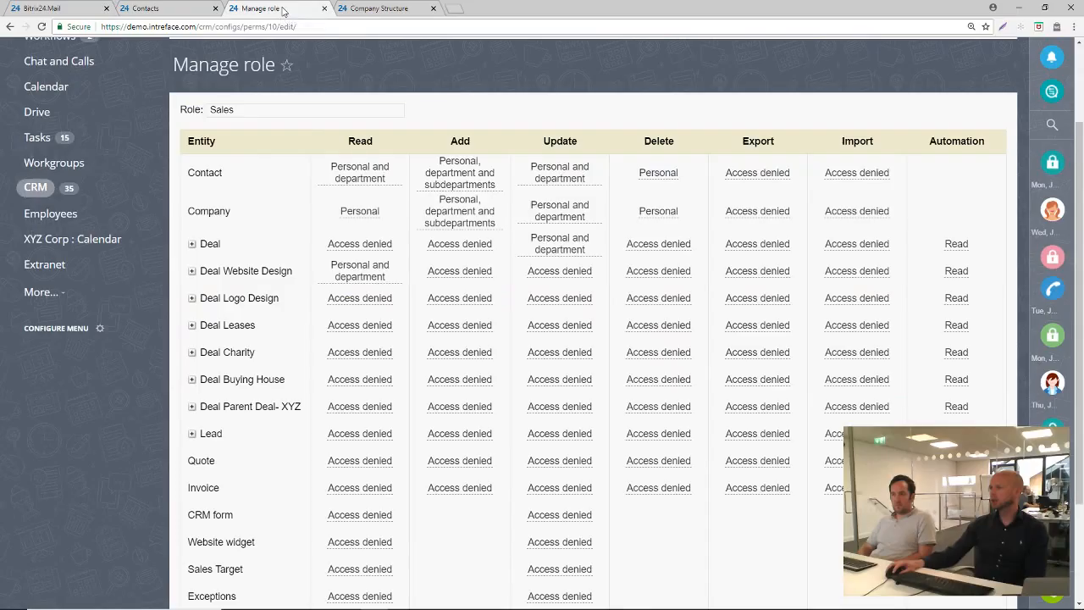
Set the Sales role's Read permission for Contact to "Personal"
left_click(357, 174)
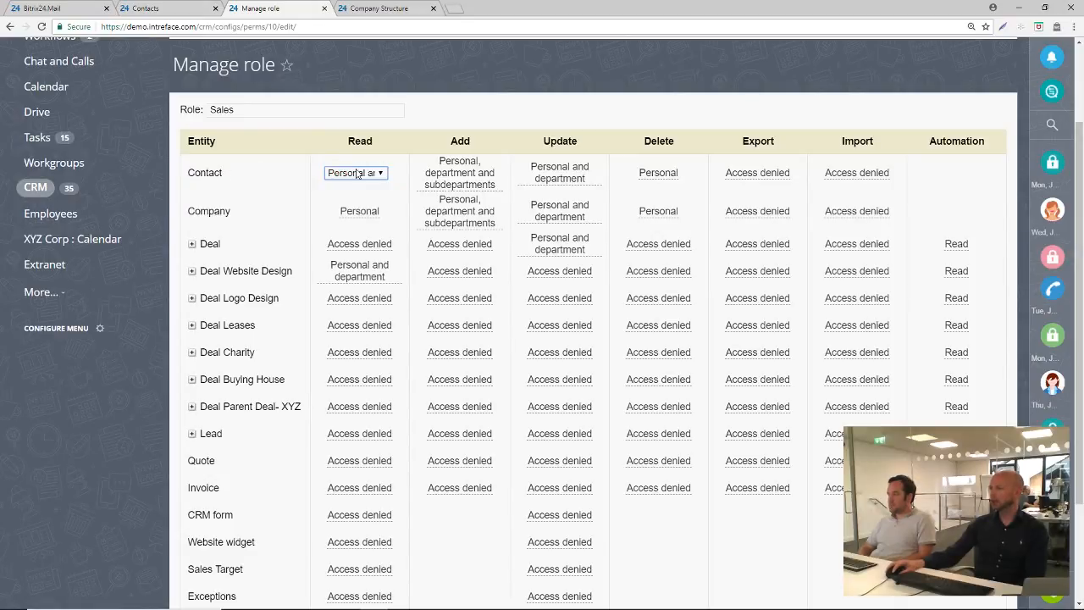
left_click(359, 175)
left_click(362, 200)
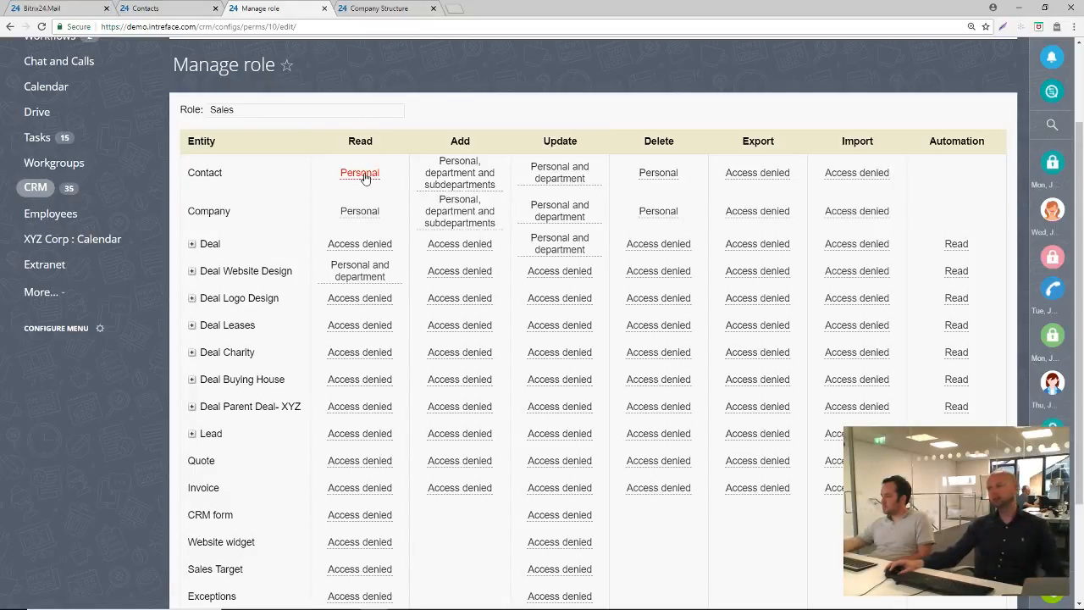
In the Contacts browser tab, change the contact's responsible person to the signed-in user
left_click(154, 9)
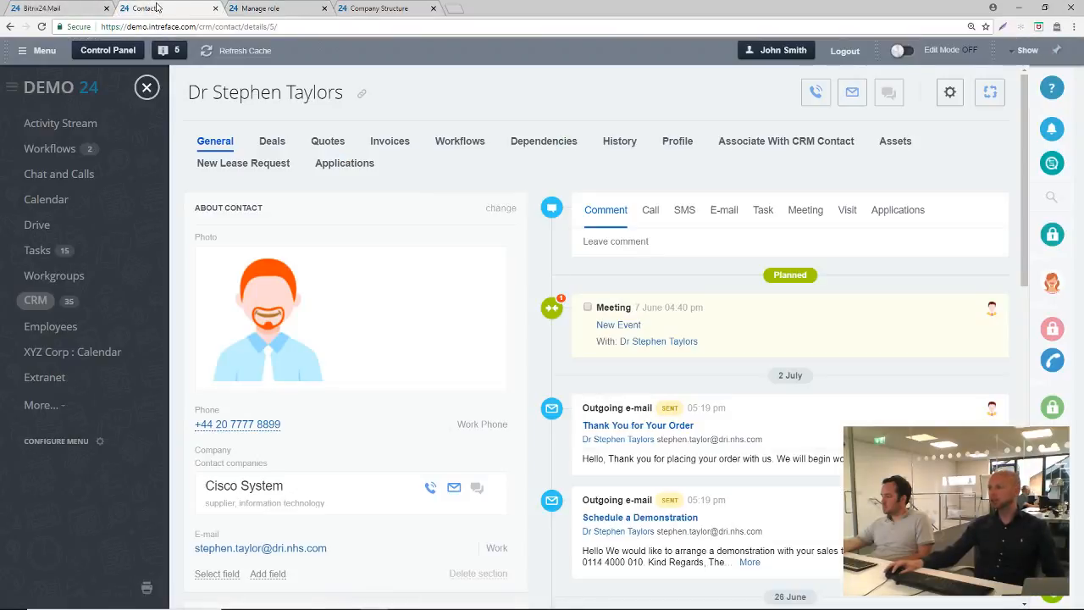
scroll(290, 331, "down", 3)
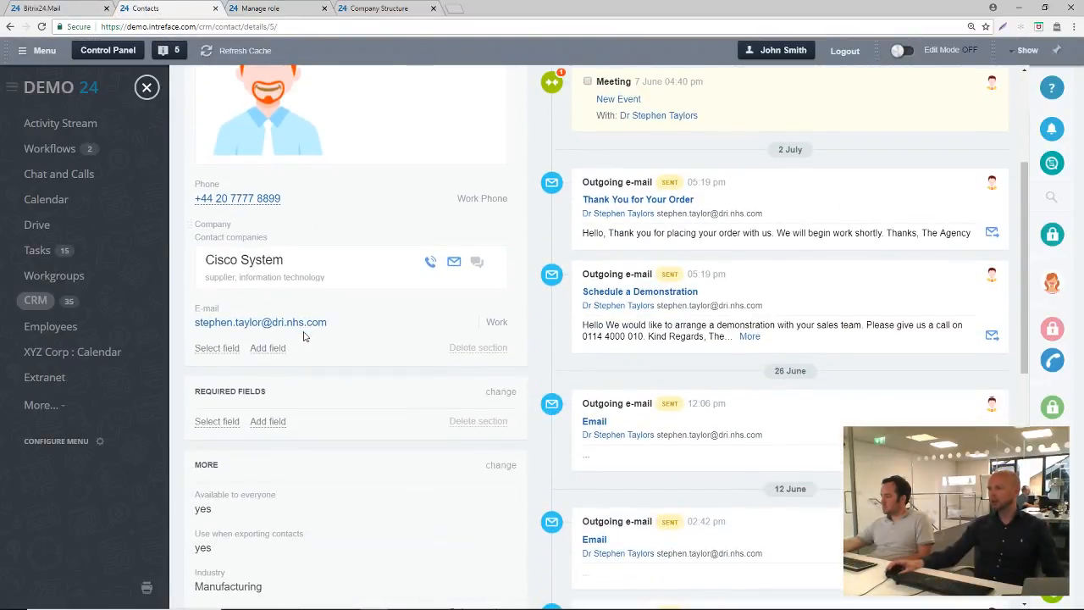
scroll(293, 254, "up", 3)
scroll(445, 305, "down", 7)
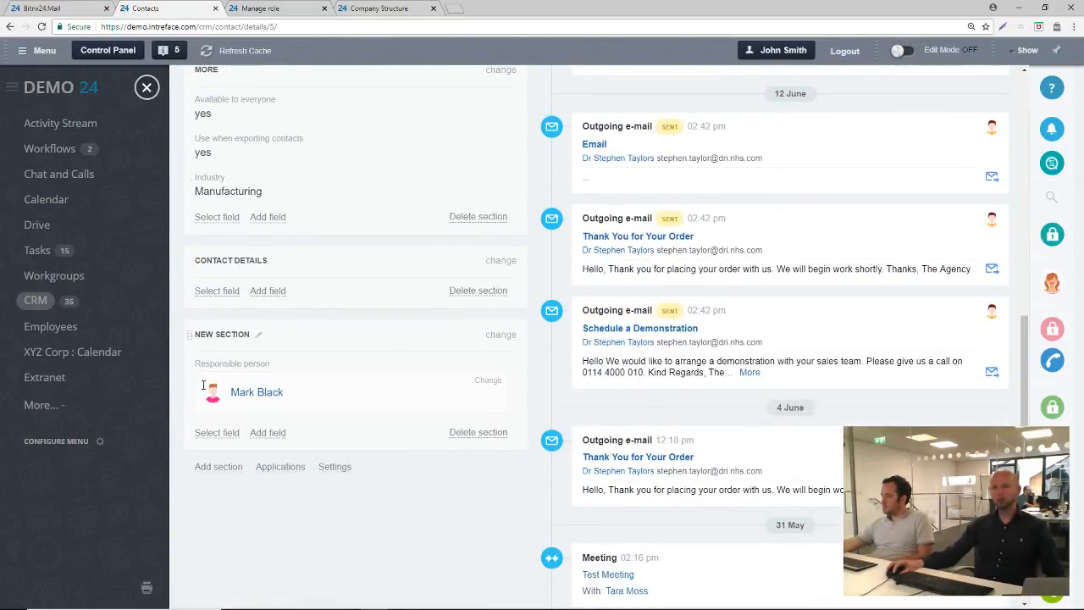
left_click(489, 380)
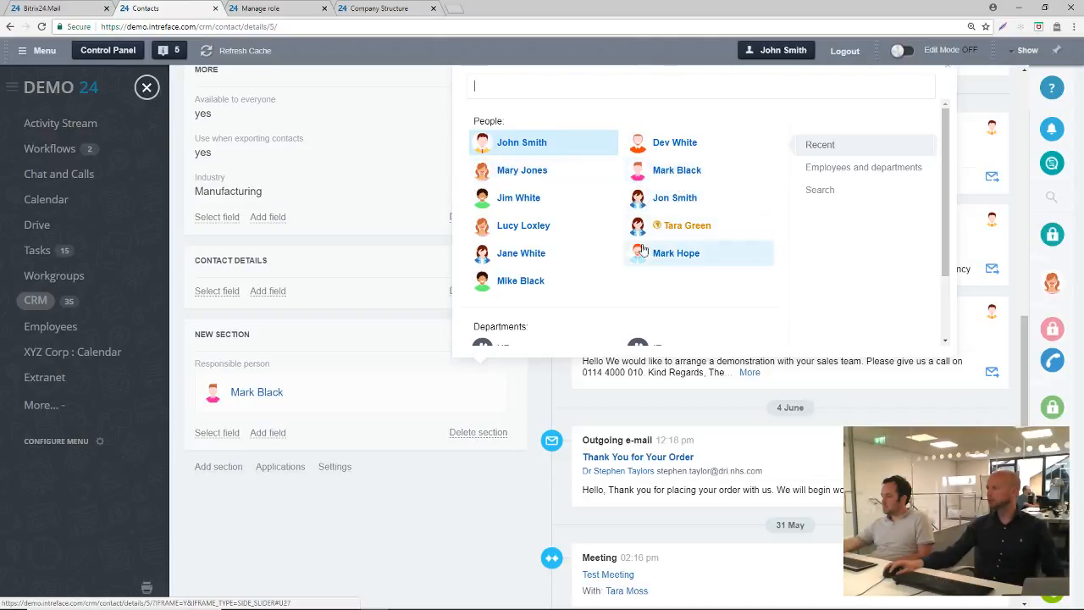
left_click(518, 145)
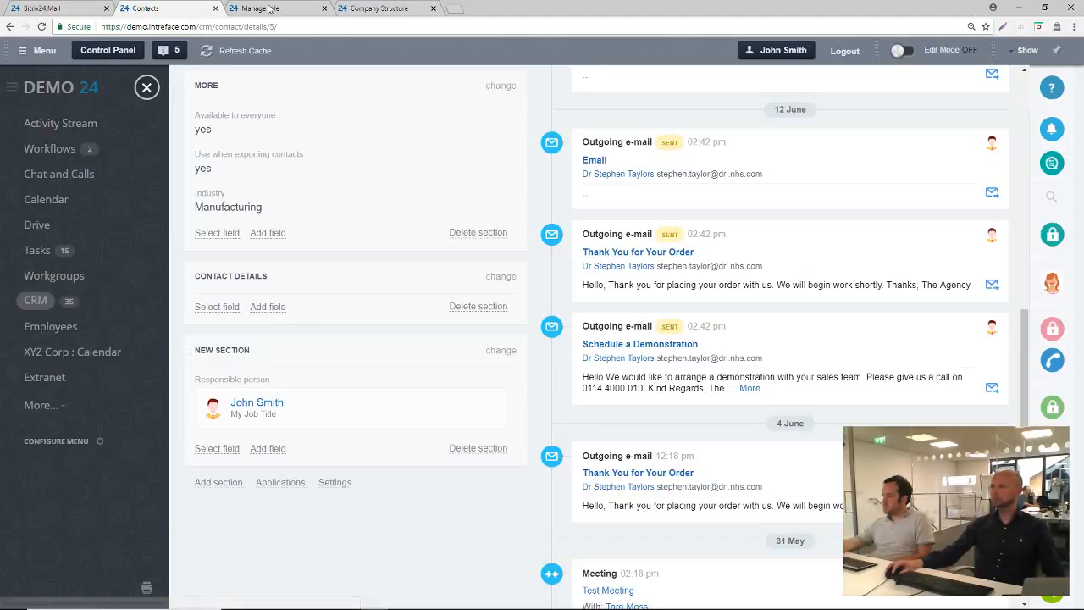
Back in the Sales role, set Contact Read to "Personal and department" and view the IT department in the Company Structure browser tab
left_click(266, 9)
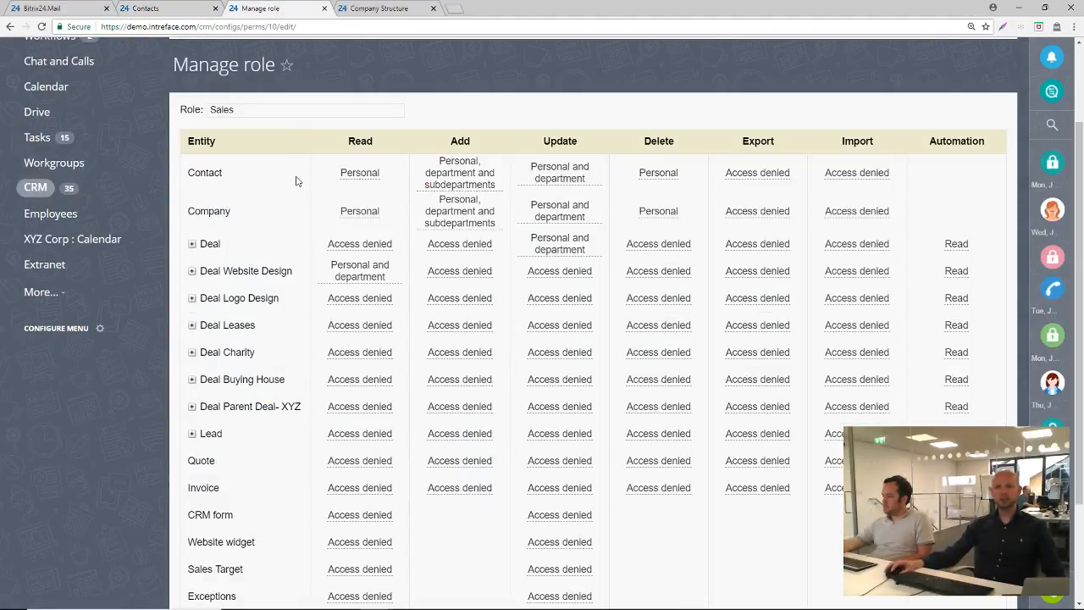
left_click(360, 175)
left_click(362, 176)
left_click(362, 209)
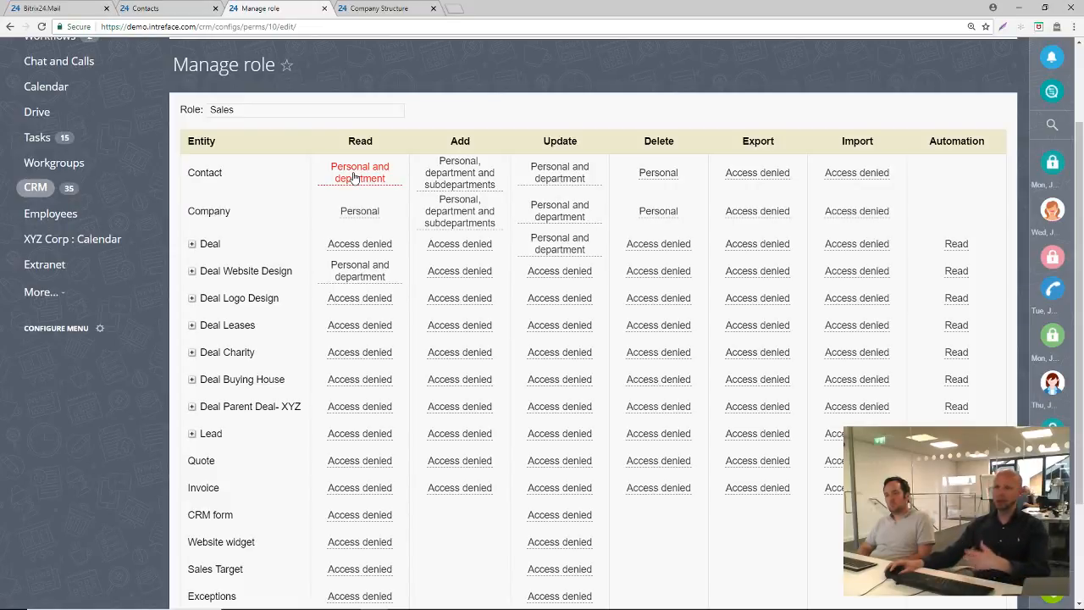
left_click(363, 10)
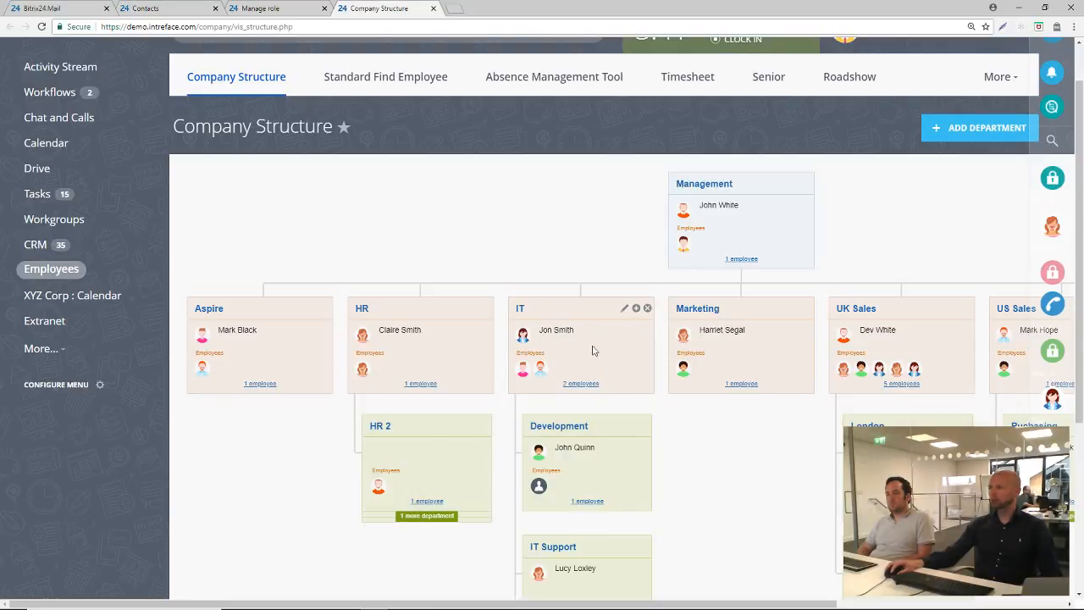
mouse_move(564, 329)
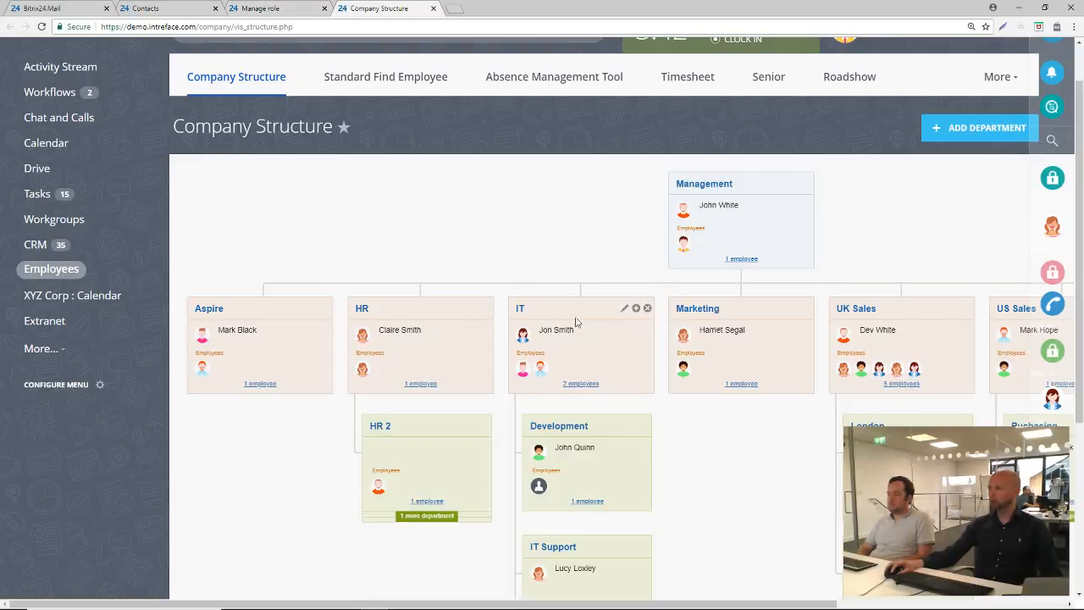
Return to the Manage role browser tab and set the Sales role's Contact Read permission to "Personal, department and subdepartments"
left_click(263, 11)
left_click(359, 173)
left_click(352, 172)
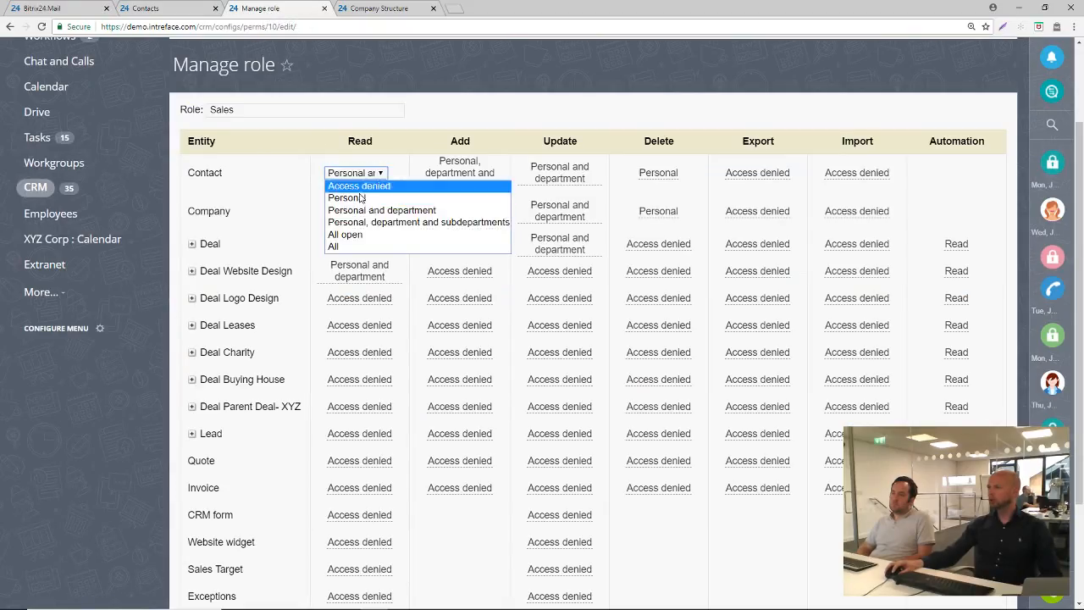
left_click(367, 225)
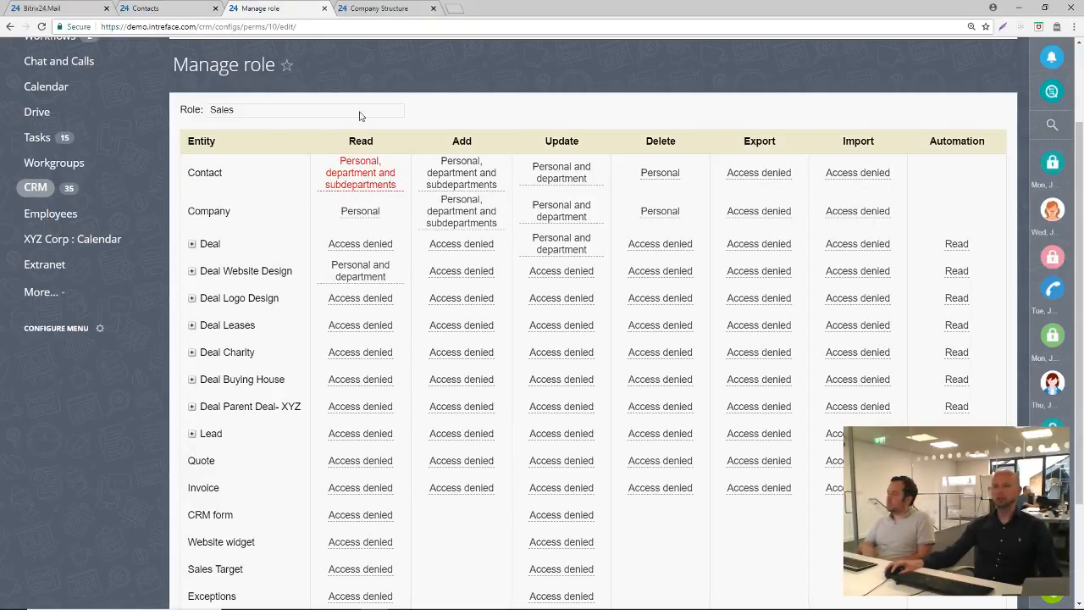
Examine the IT department's subdepartments in the Company Structure browser tab
left_click(367, 8)
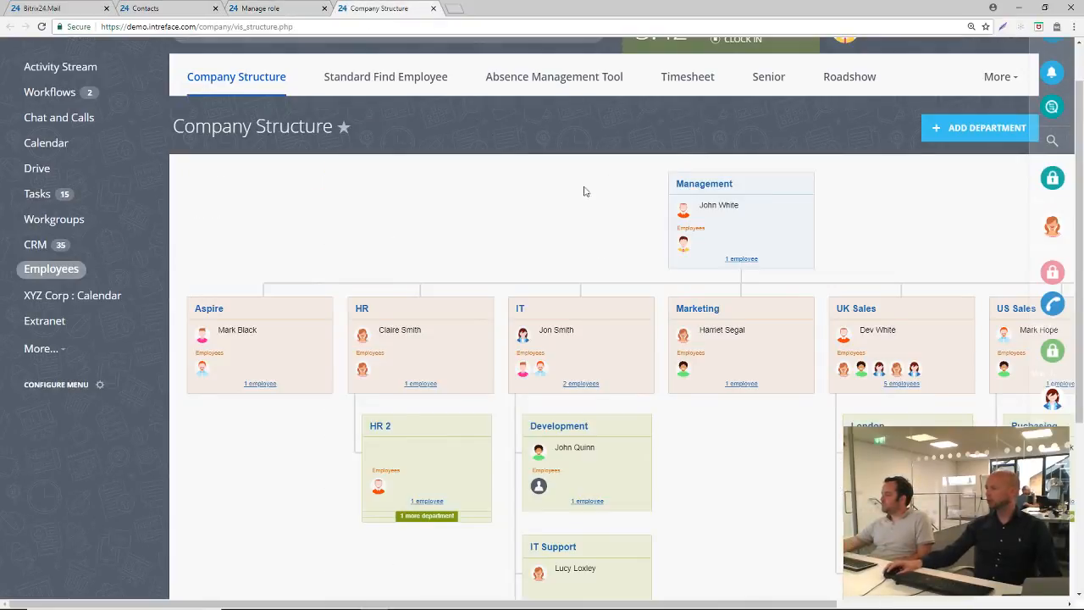
scroll(593, 254, "down", 1)
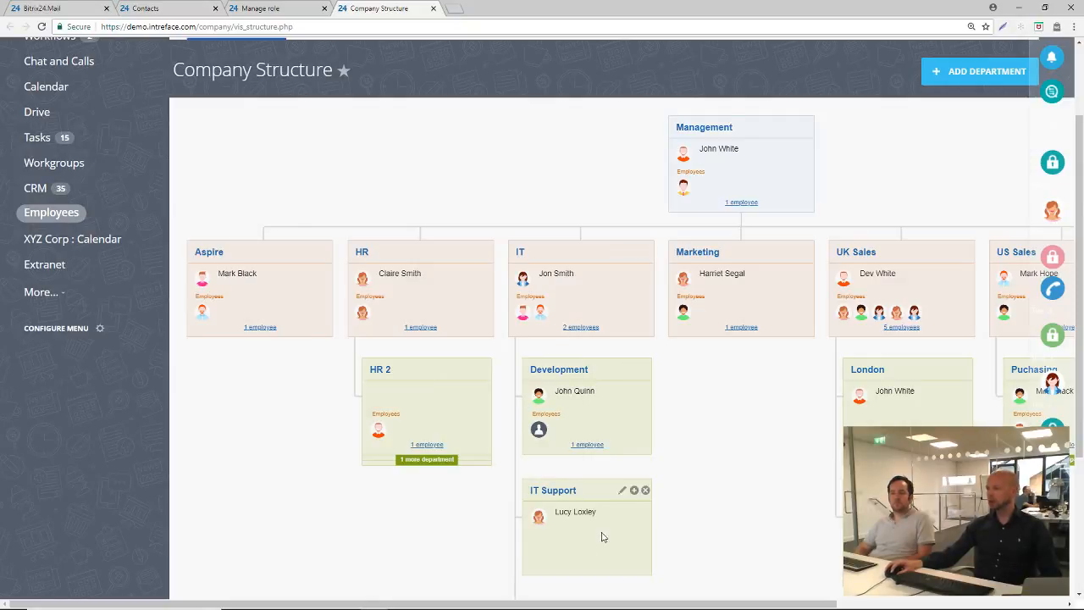
scroll(705, 480, "down", 2)
scroll(707, 483, "up", 4)
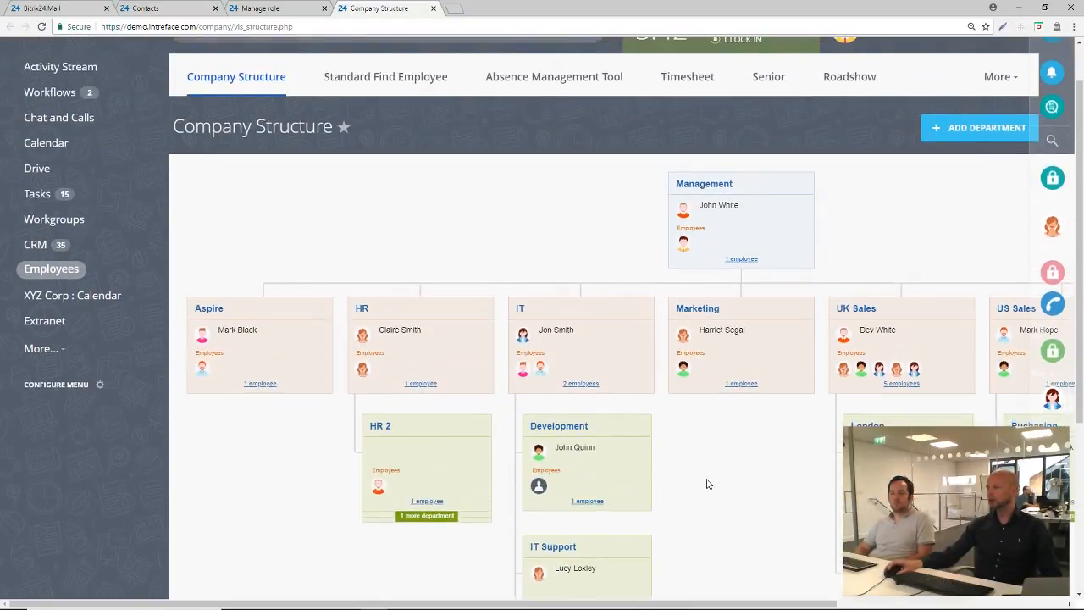
In the Sales role, expand the stages under Deal and choose "Access denied" as the Update permission for Closed Won
left_click(269, 9)
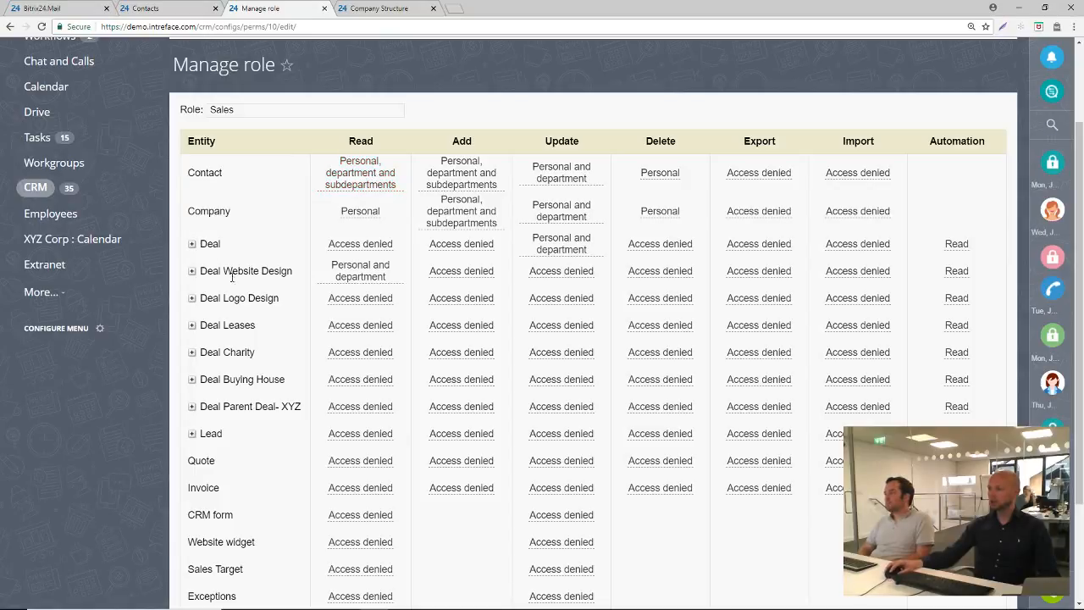
left_click(192, 244)
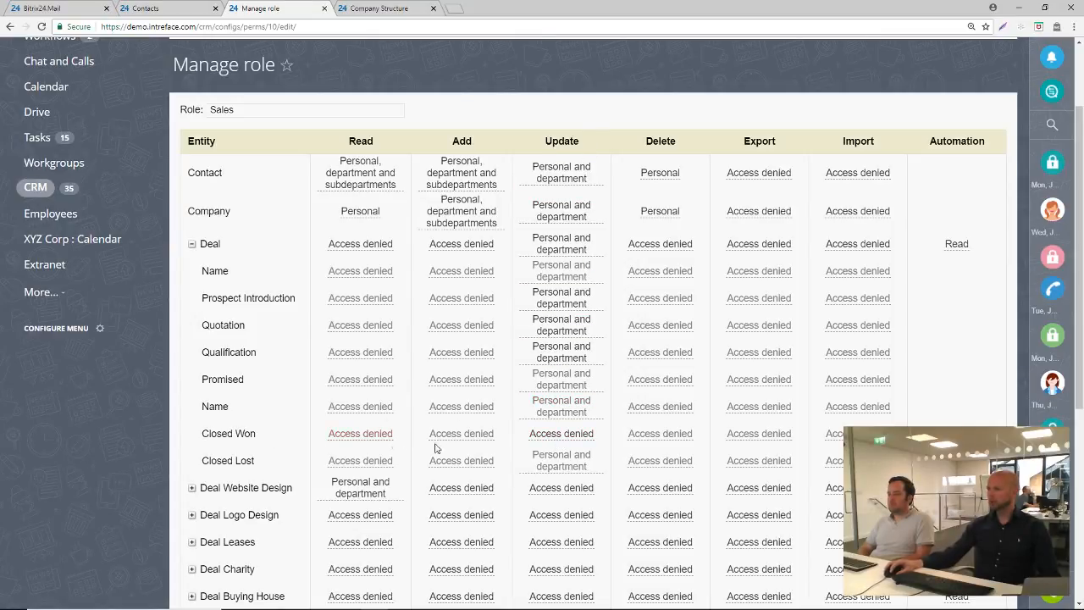
left_click(551, 437)
left_click(551, 437)
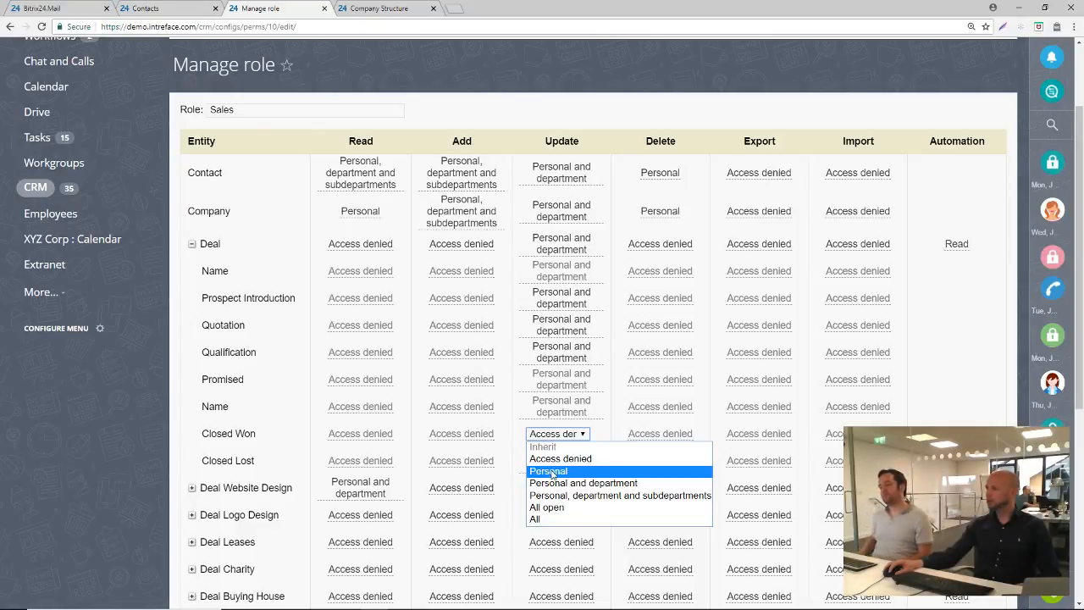
left_click(553, 462)
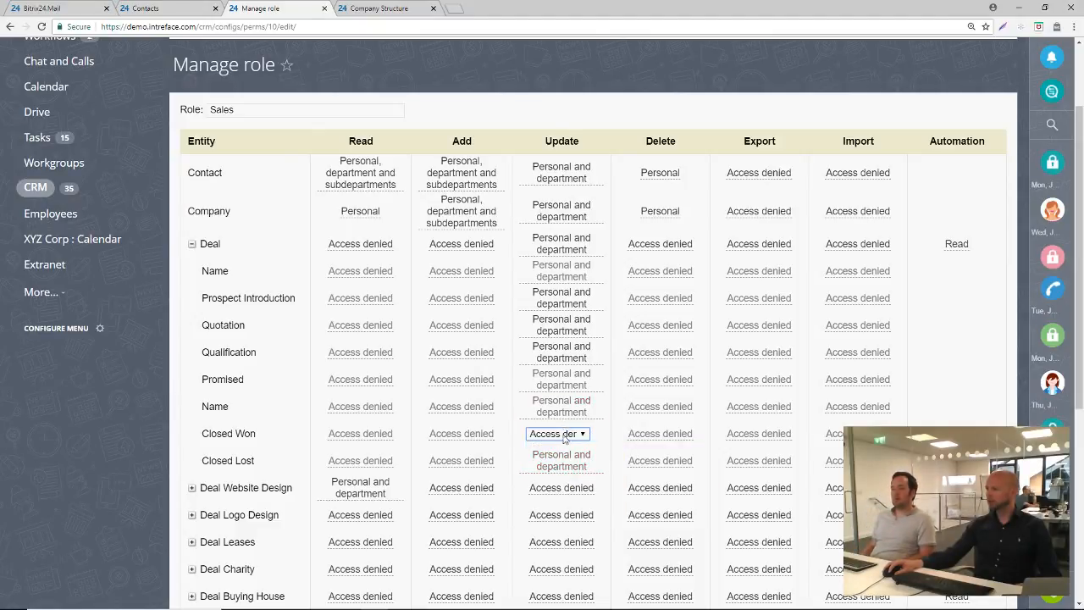
left_click(564, 437)
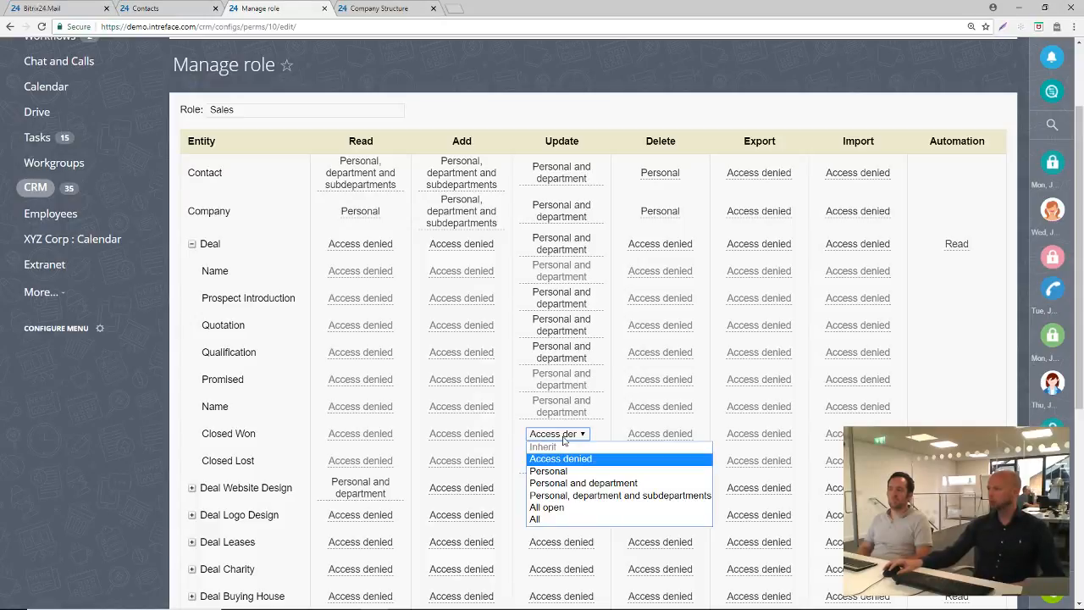
left_click(595, 411)
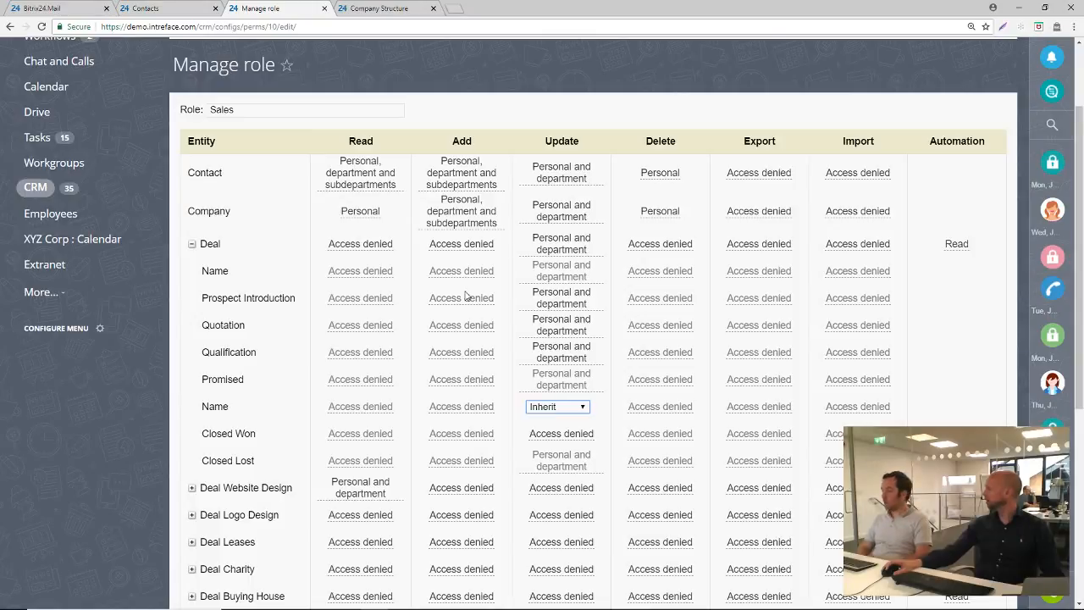
Leave the Sales role for the Activity Stream and open the CRM section from there
scroll(465, 295, "up", 2)
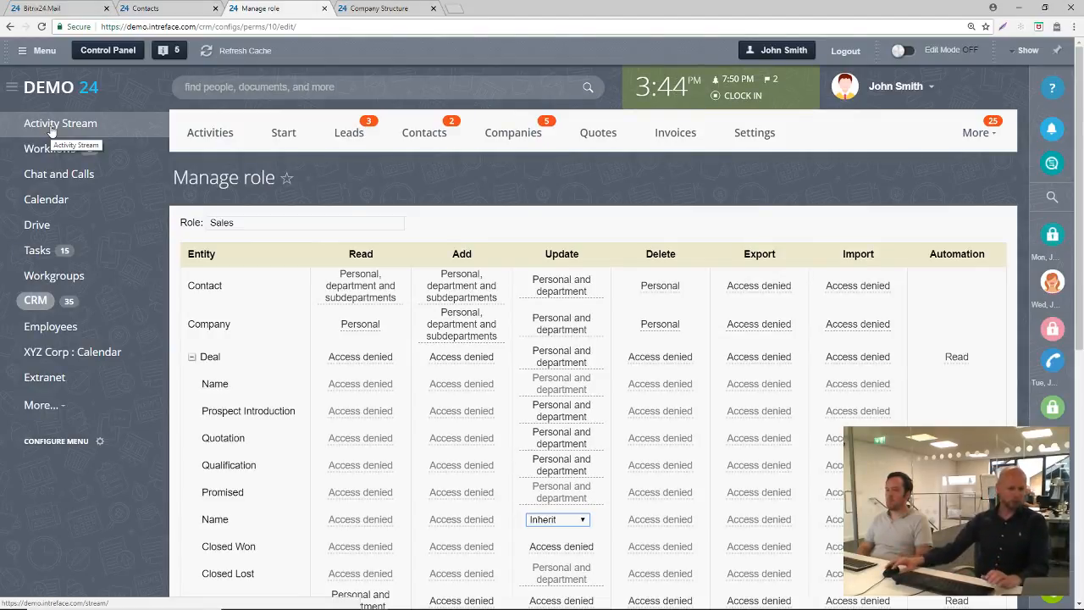
left_click(75, 124)
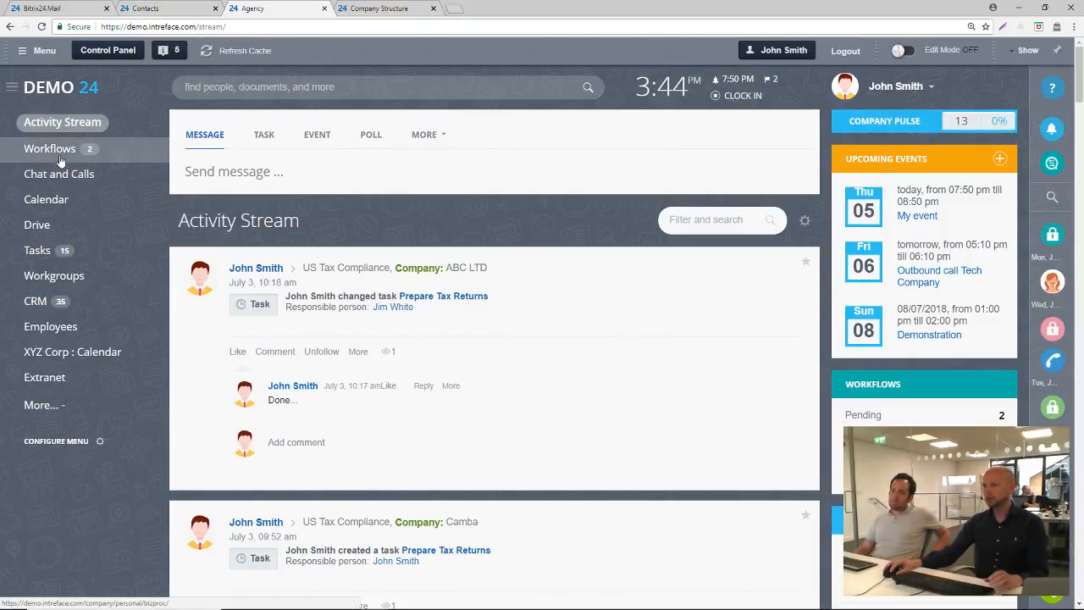
left_click(36, 301)
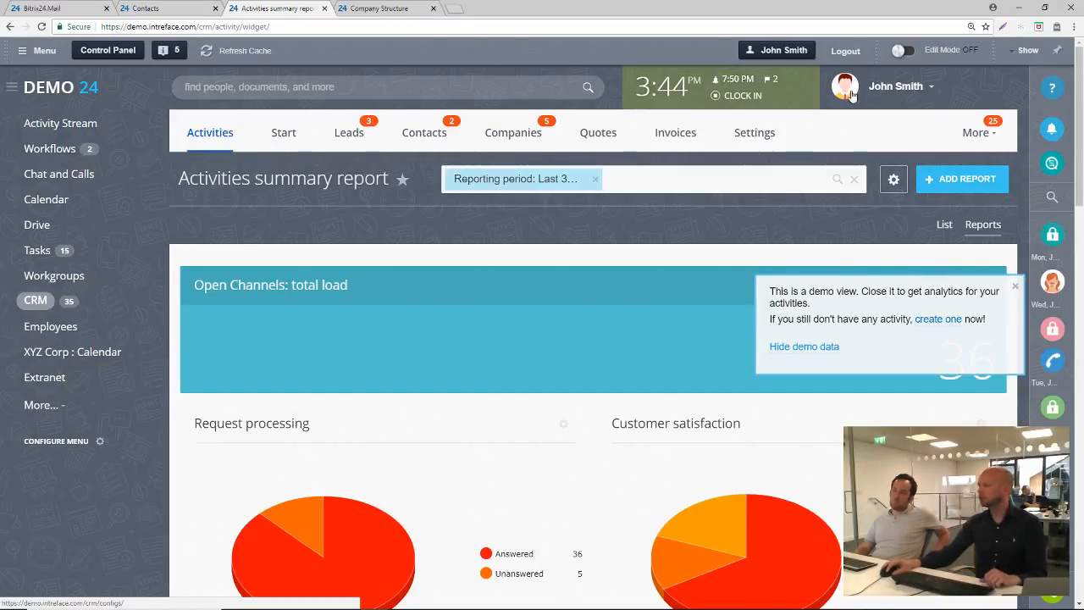
Reorder the CRM section's menu so Start comes before Activities, and reopen CRM on its Start page
left_click(972, 134)
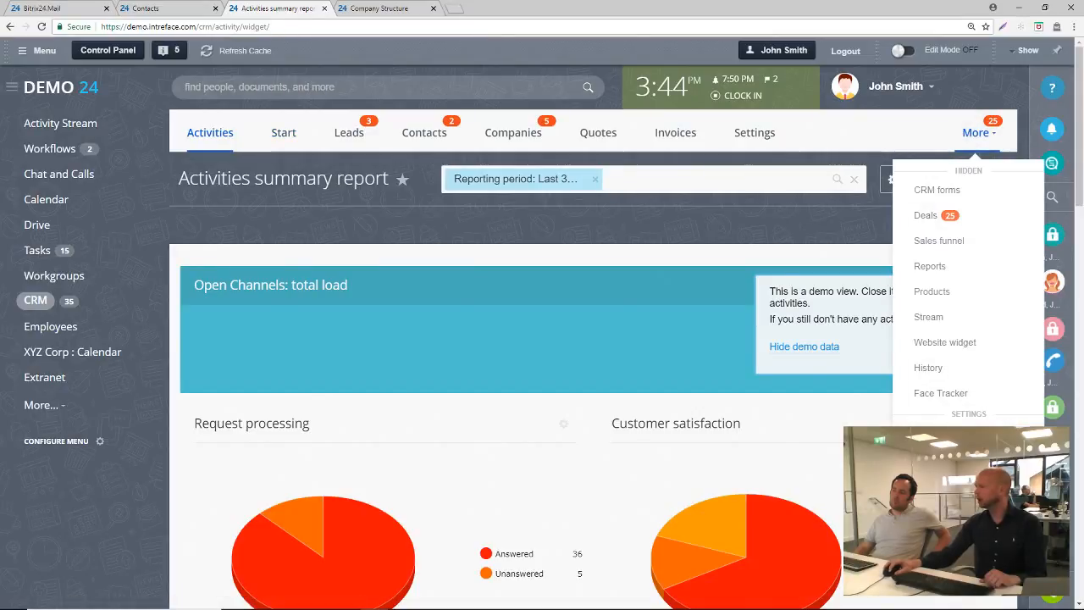
left_click(947, 433)
left_click_drag(266, 134, 186, 138)
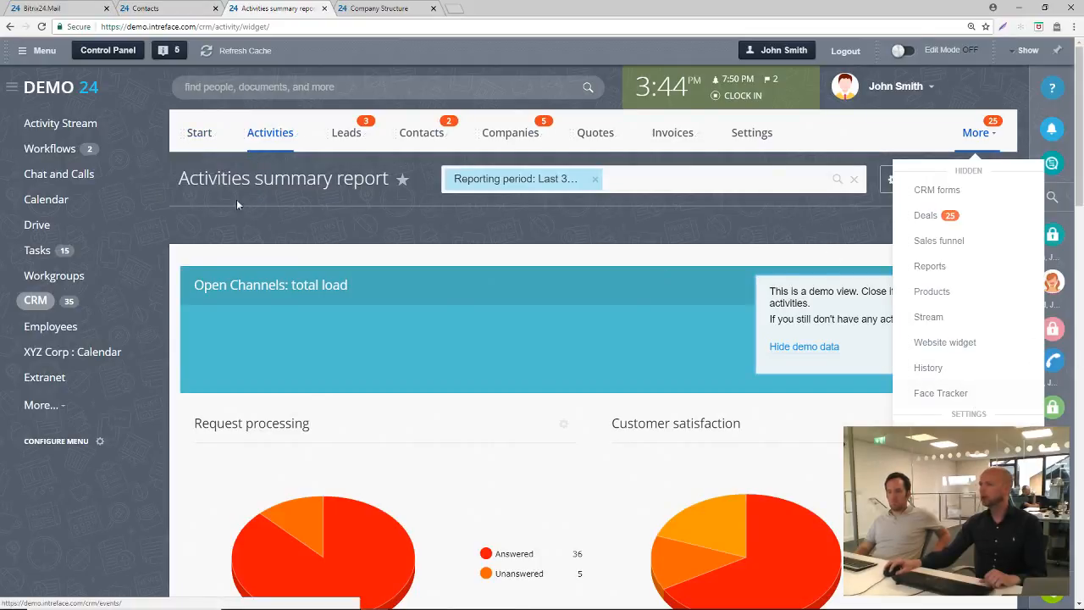
left_click(36, 303)
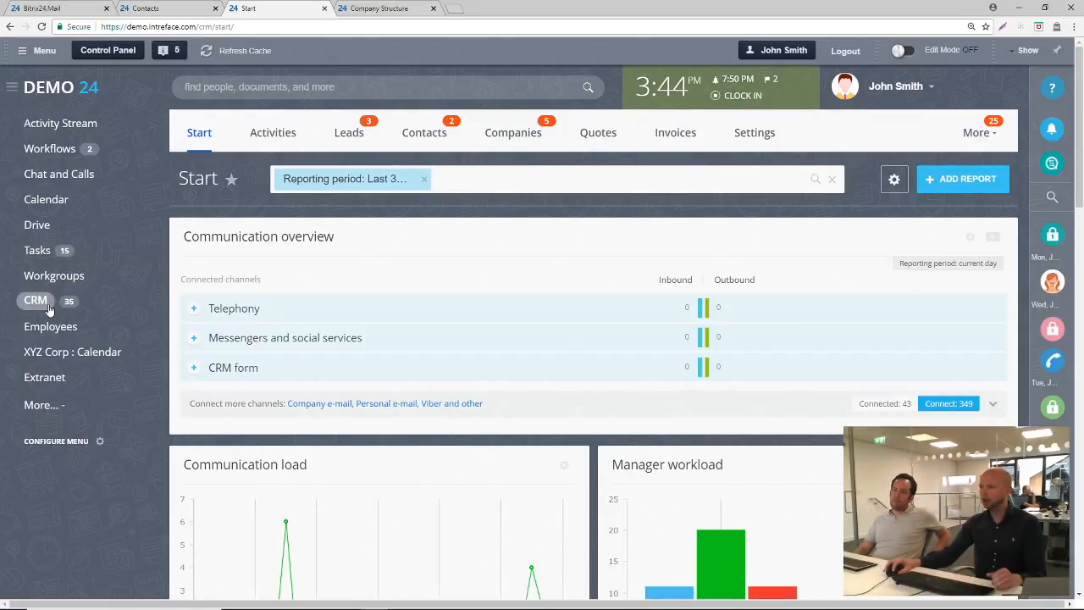
Configure the main menu items to make CRM the home page for all Bitrix24, and finish the menu configuration
left_click(63, 446)
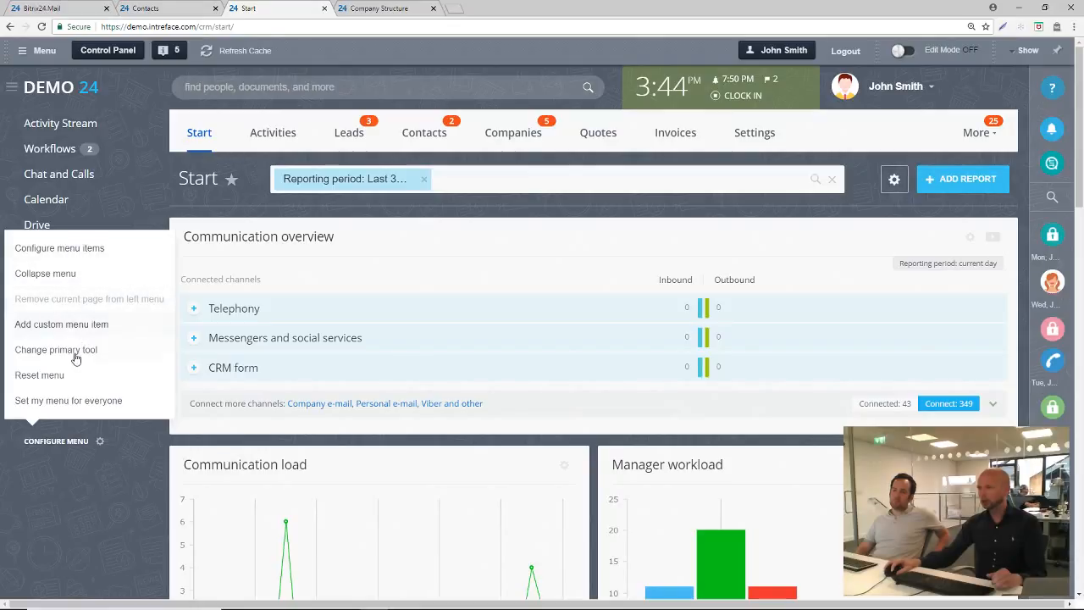
left_click(73, 256)
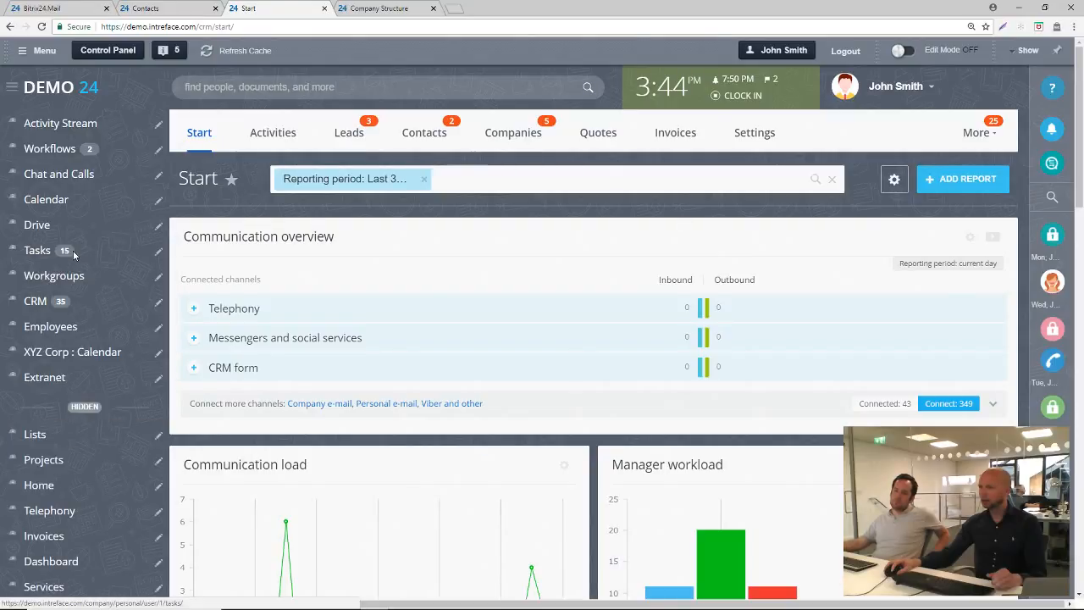
left_click(158, 303)
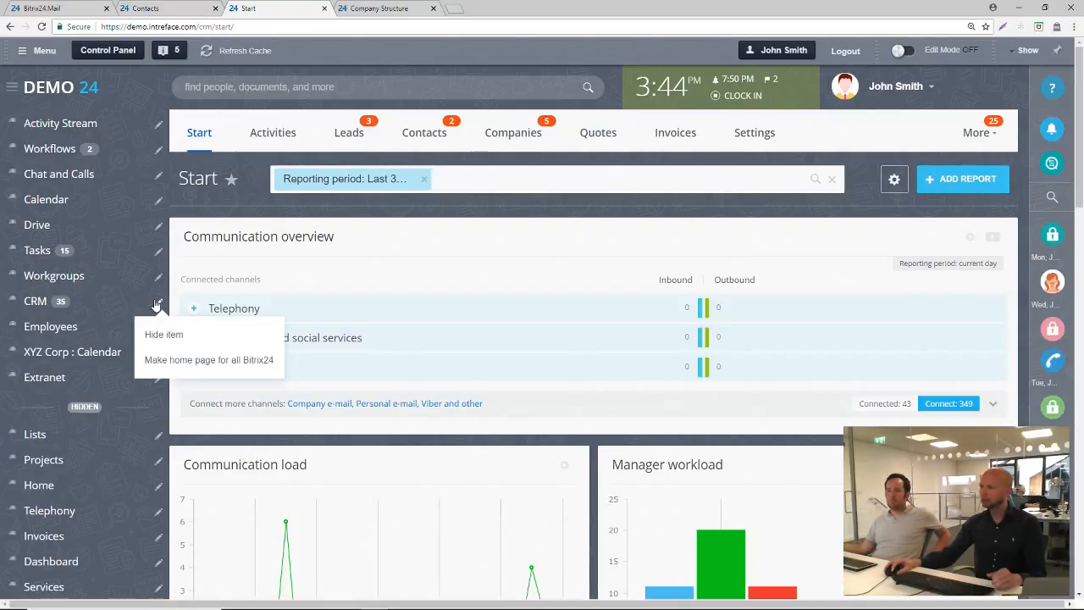
left_click(208, 370)
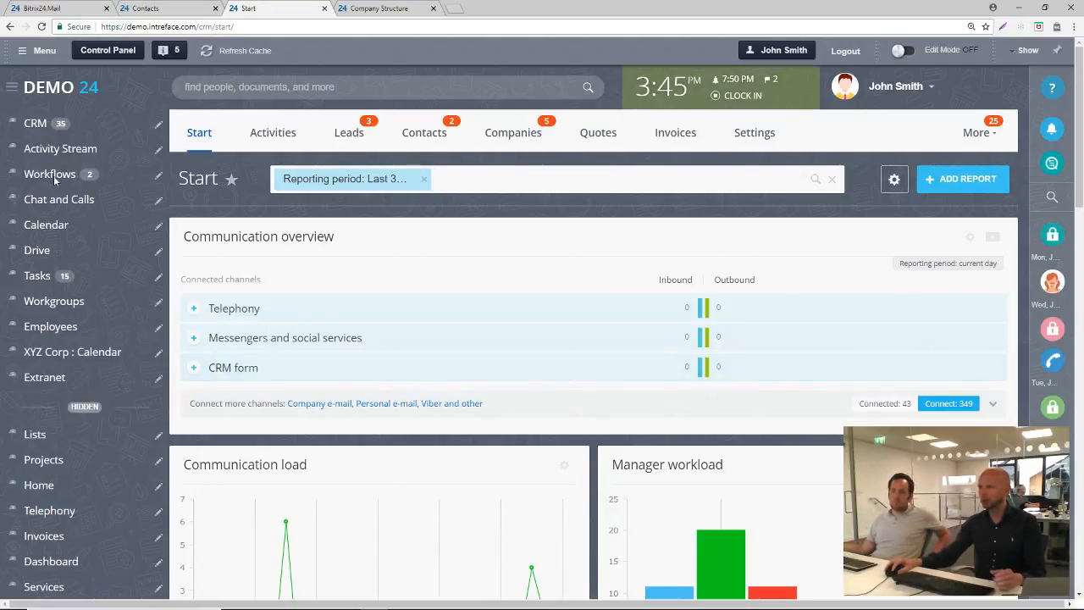
scroll(98, 447, "down", 5)
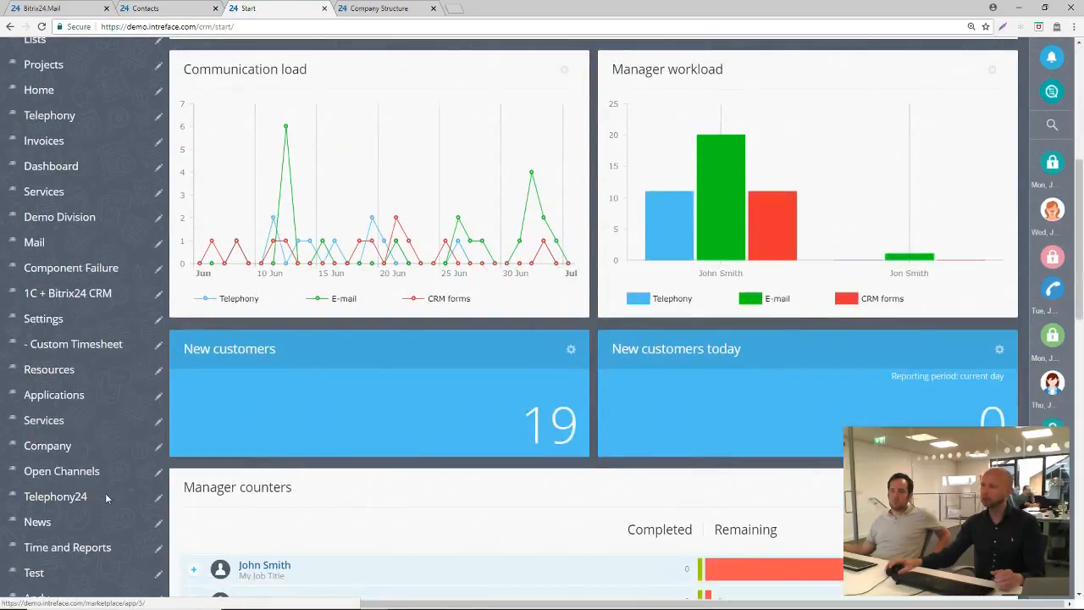
scroll(108, 477, "down", 3)
scroll(108, 471, "up", 2)
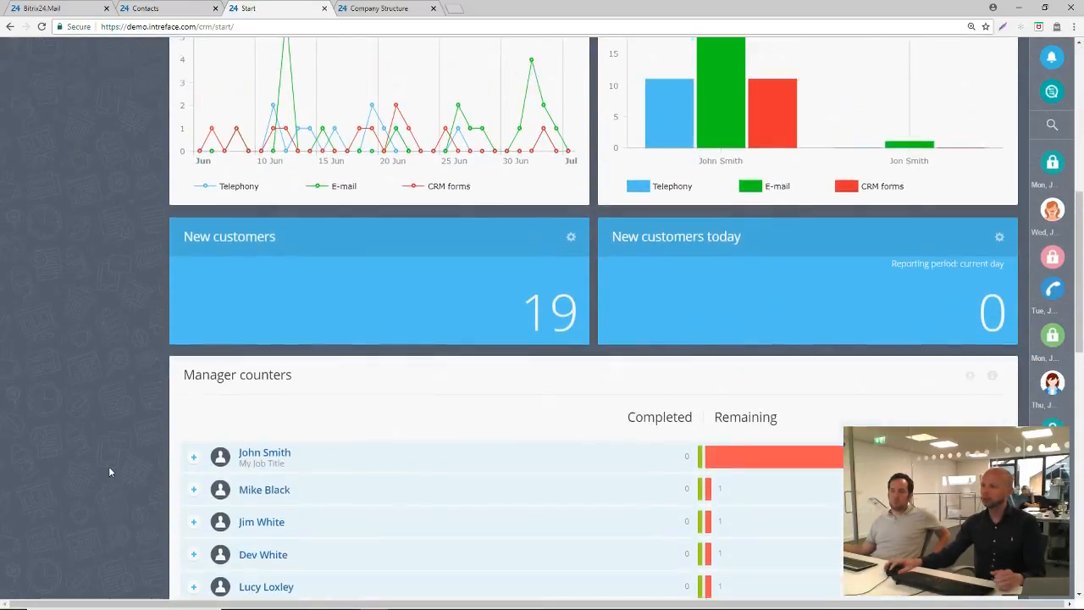
scroll(111, 468, "up", 6)
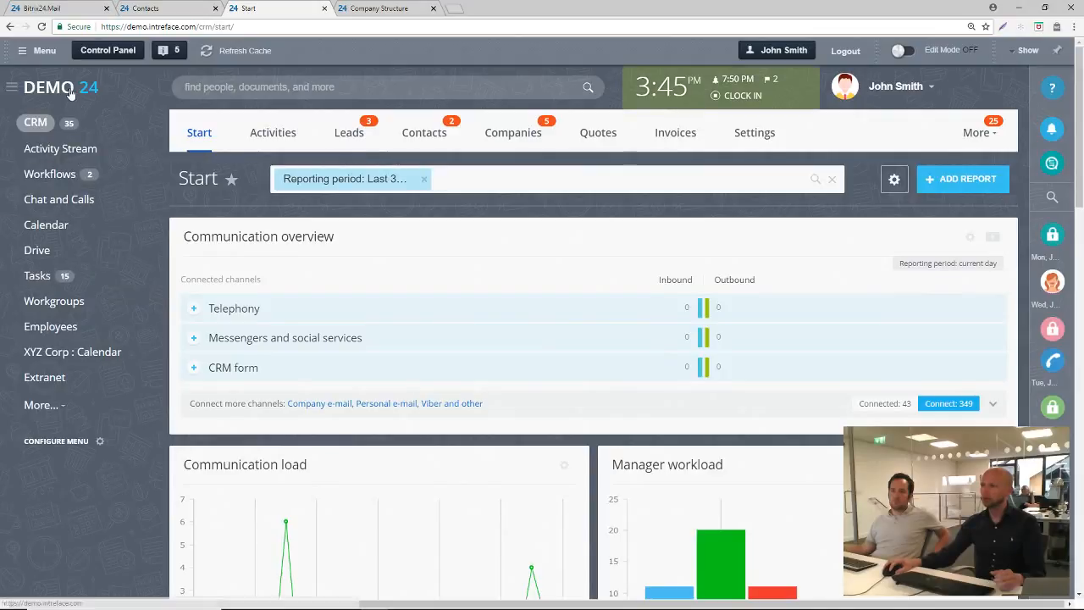
Reload the portal's home page, open the Leads list, view its CRM mode options and cancel without changing the mode
left_click(72, 91)
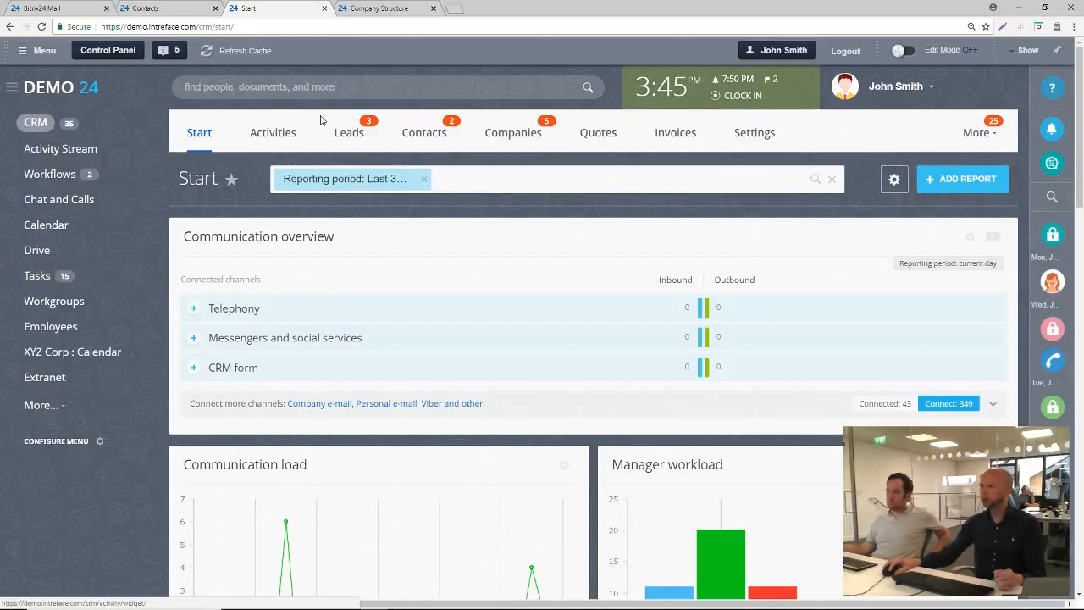
left_click(346, 144)
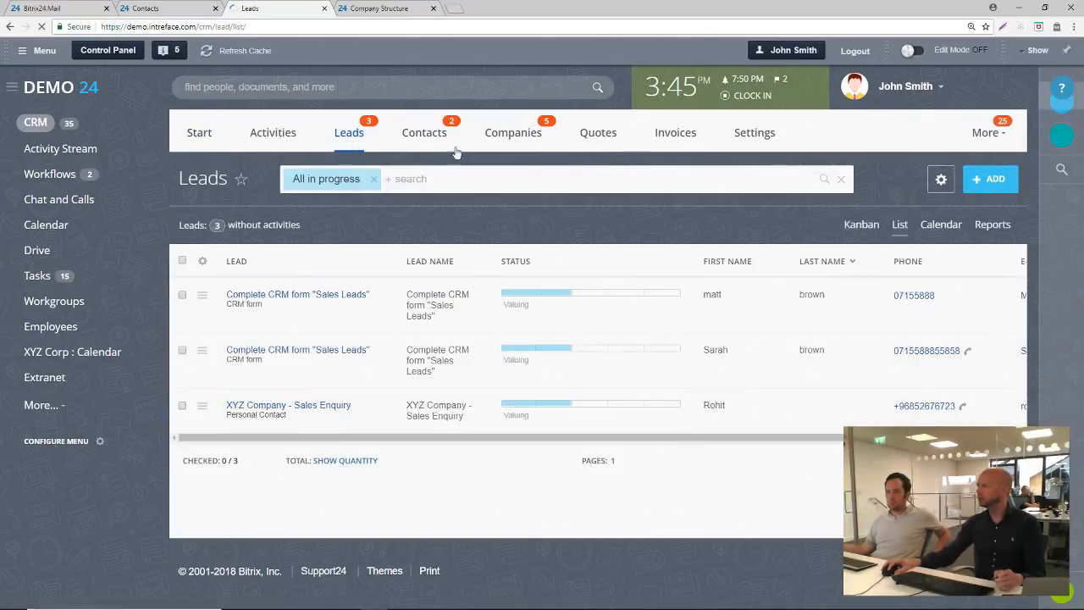
left_click(942, 178)
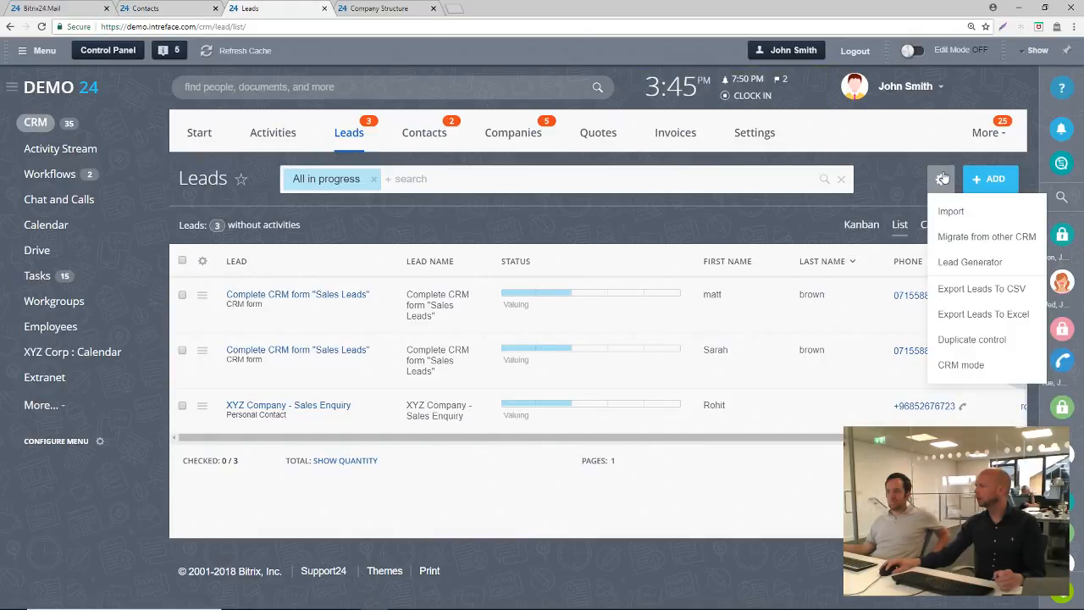
left_click(954, 370)
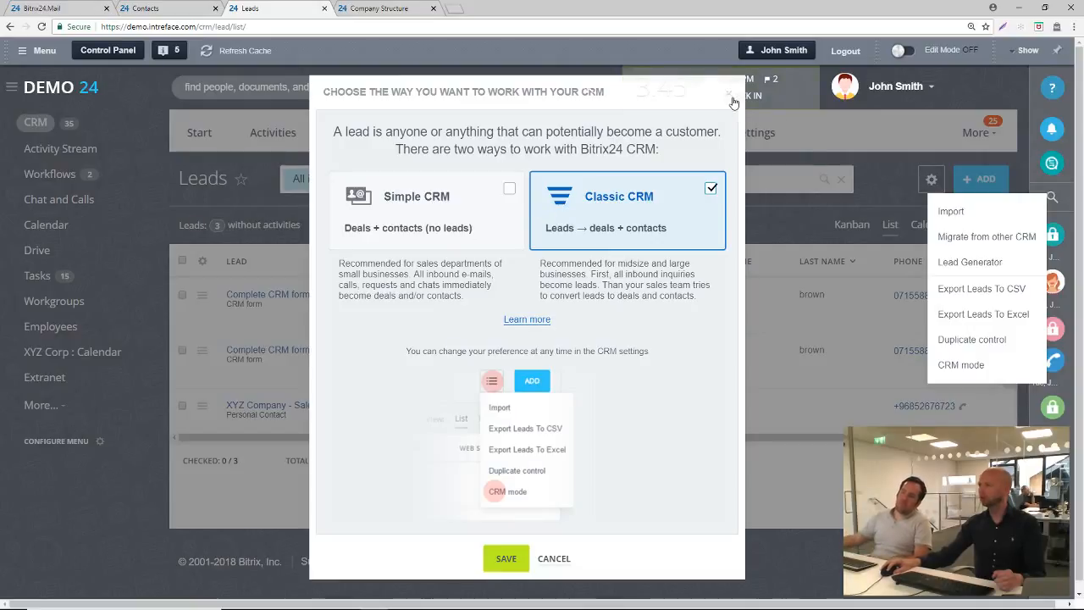
left_click(733, 93)
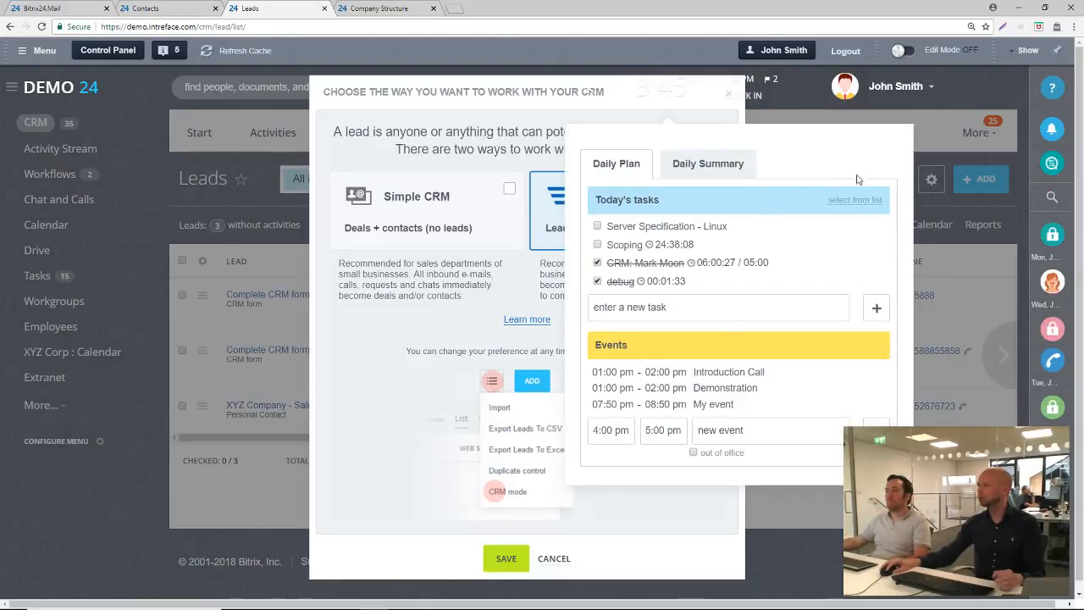
left_click(964, 251)
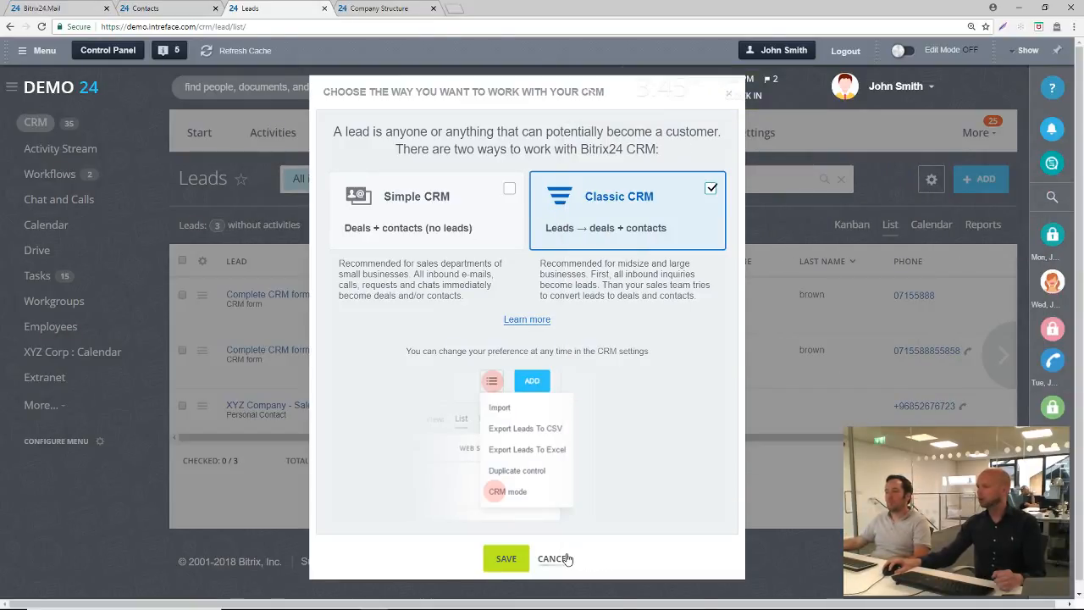
left_click(555, 558)
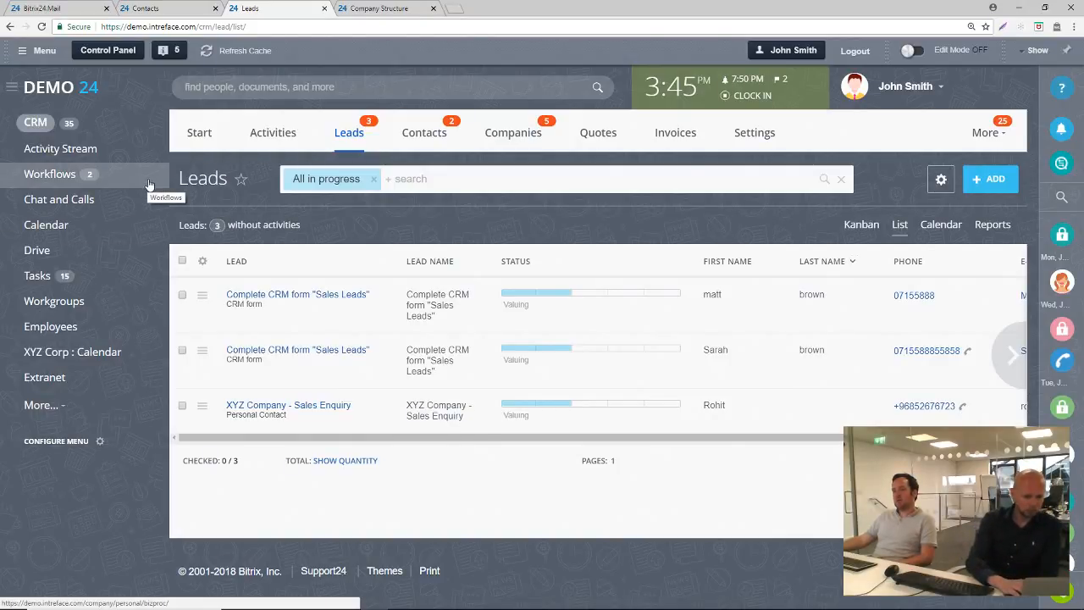
left_click(143, 9)
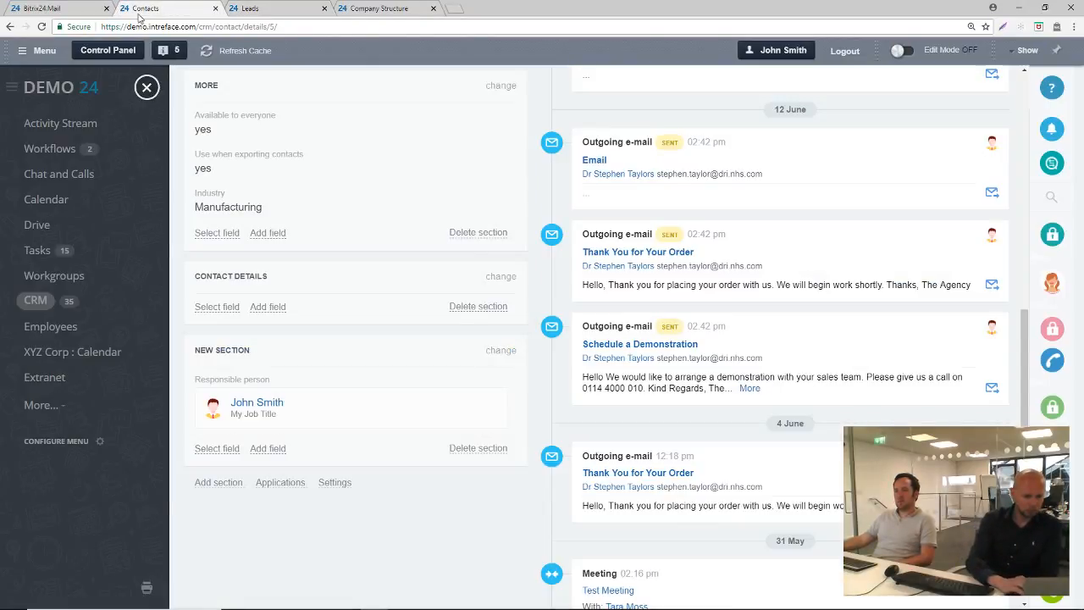
left_click(42, 9)
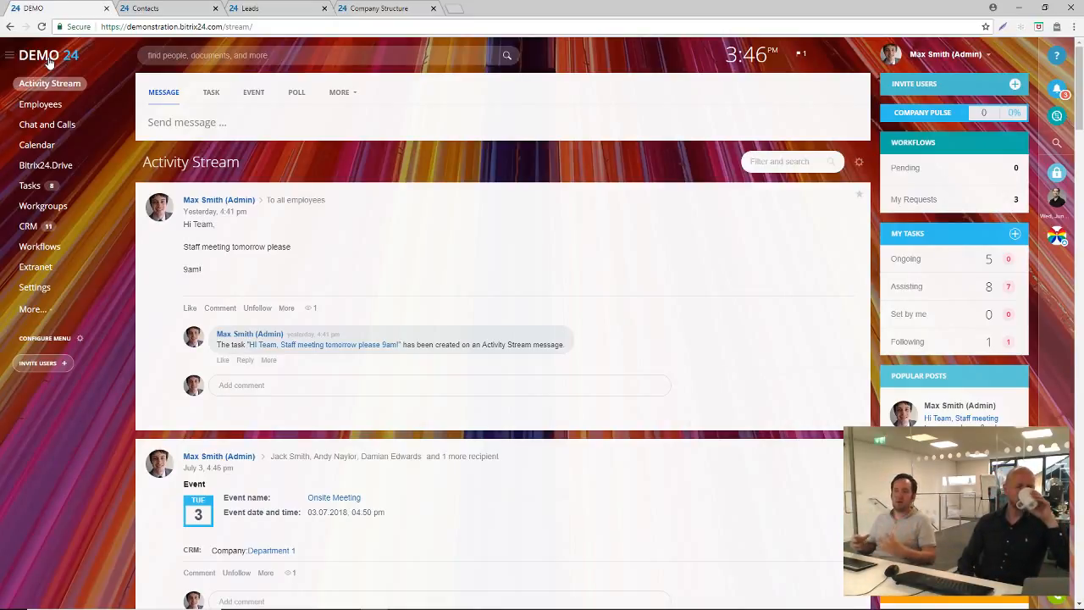
left_click(79, 339)
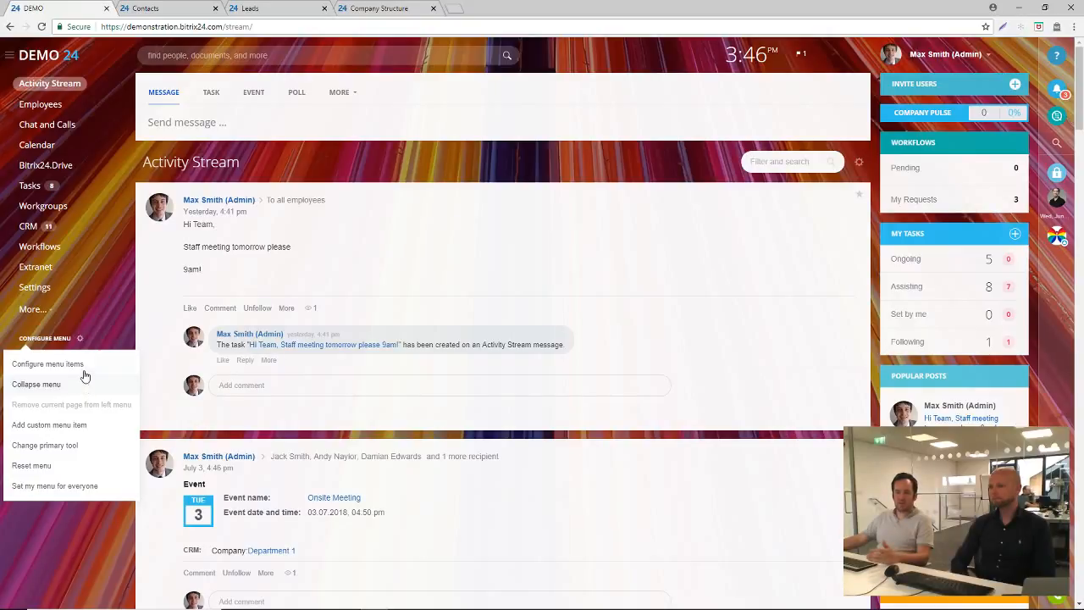
left_click(51, 425)
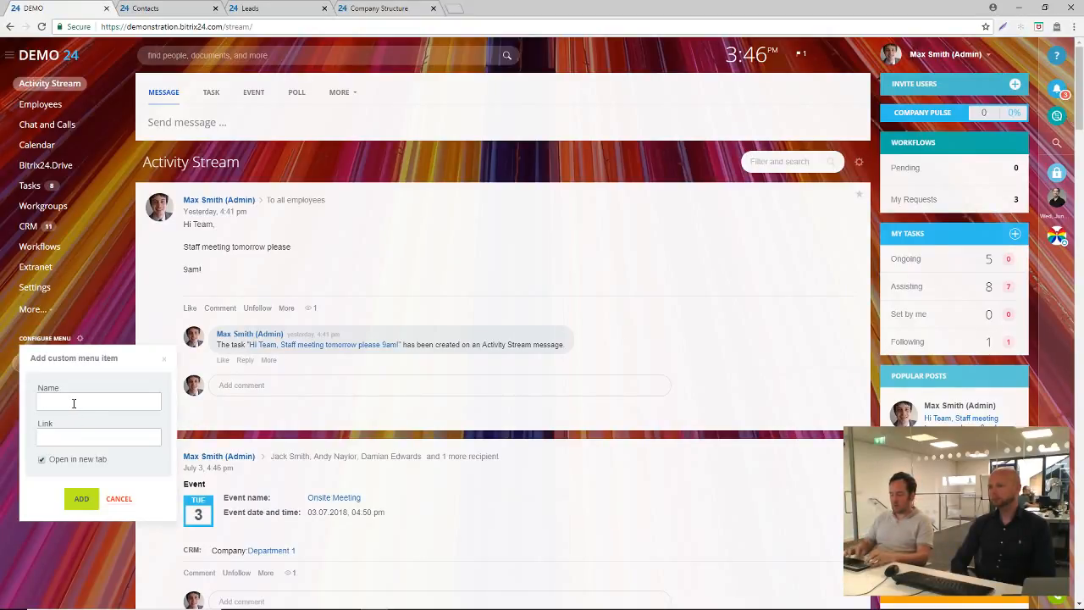
type("Facebook")
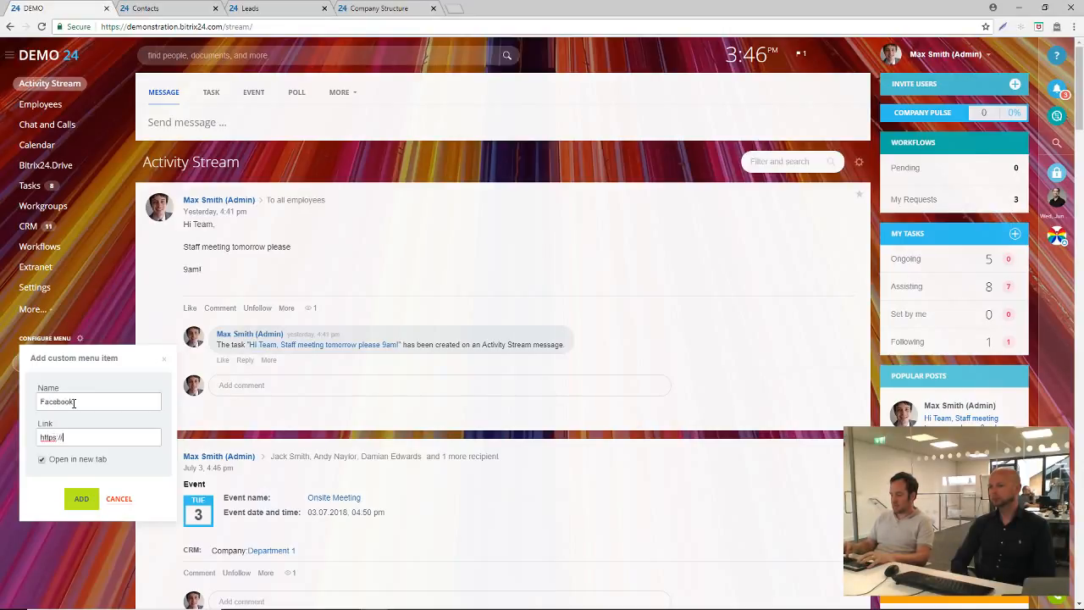
type("https://ww.facebook.")
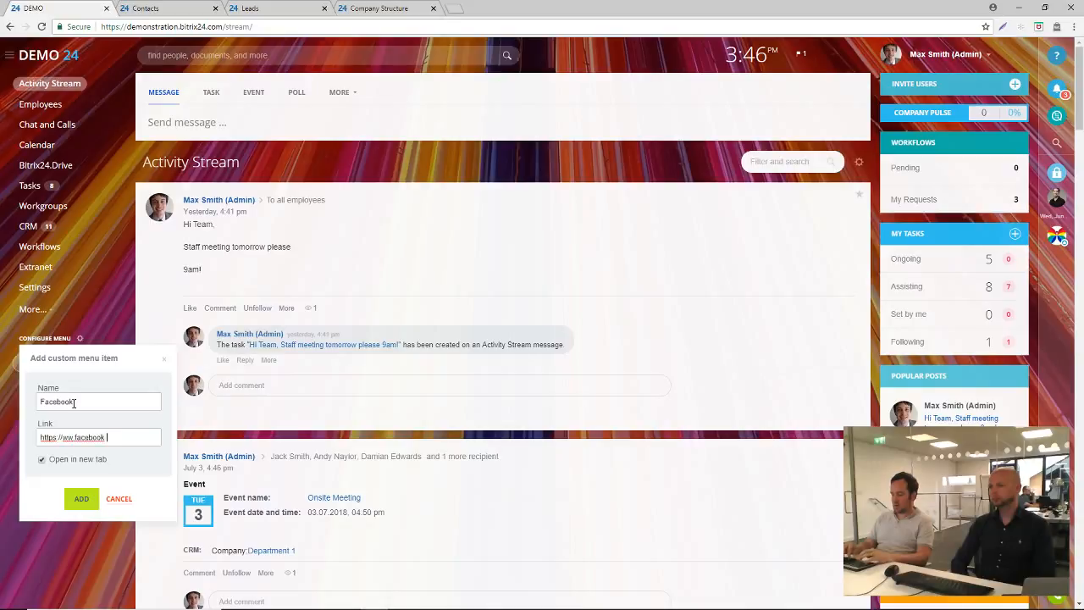
type("com")
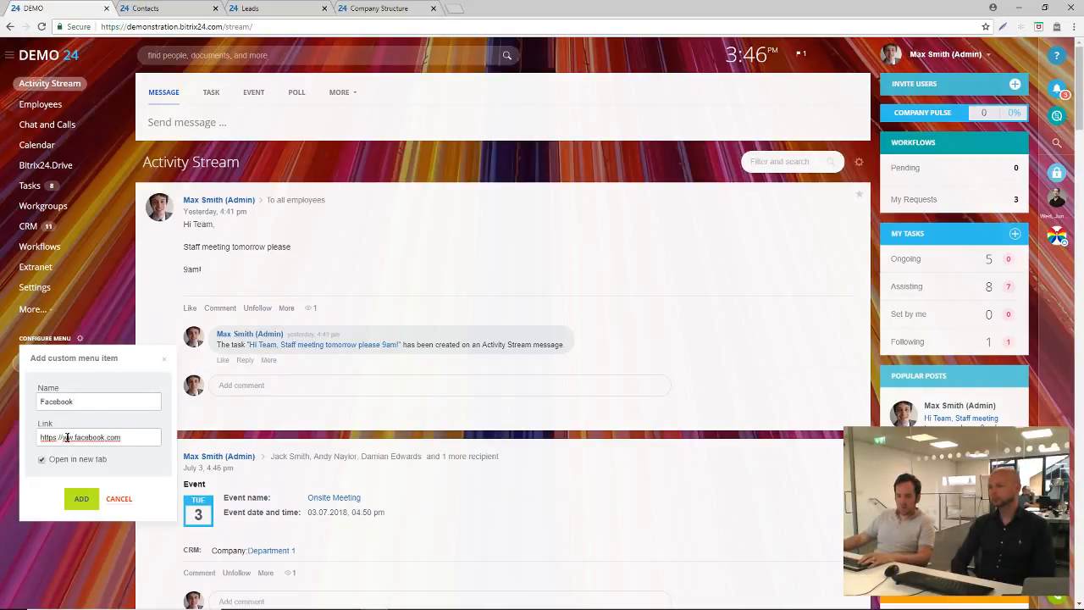
left_click(67, 437)
type("w")
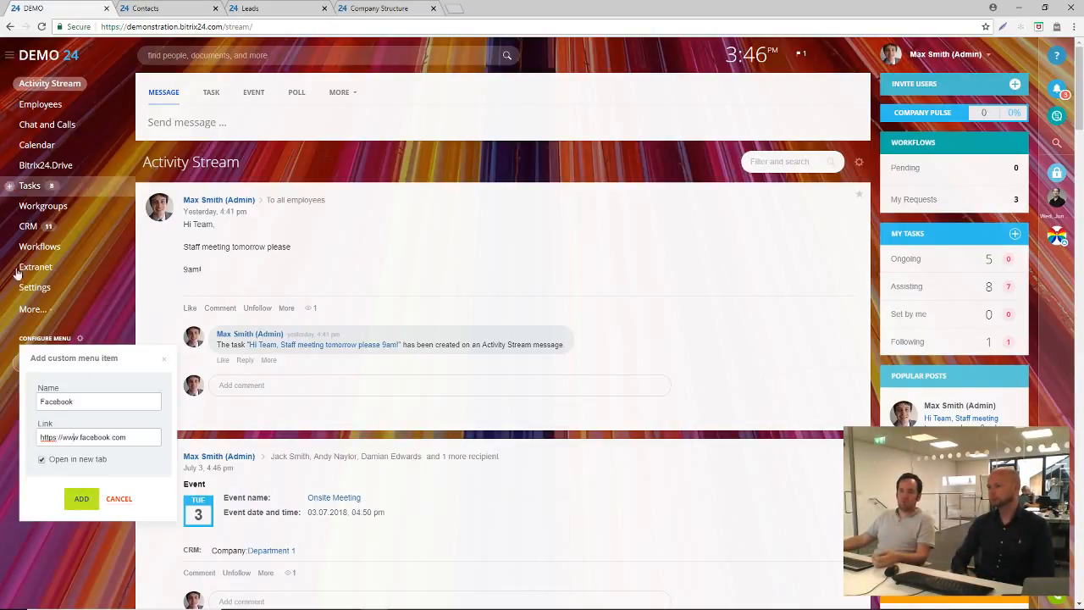
left_click(78, 501)
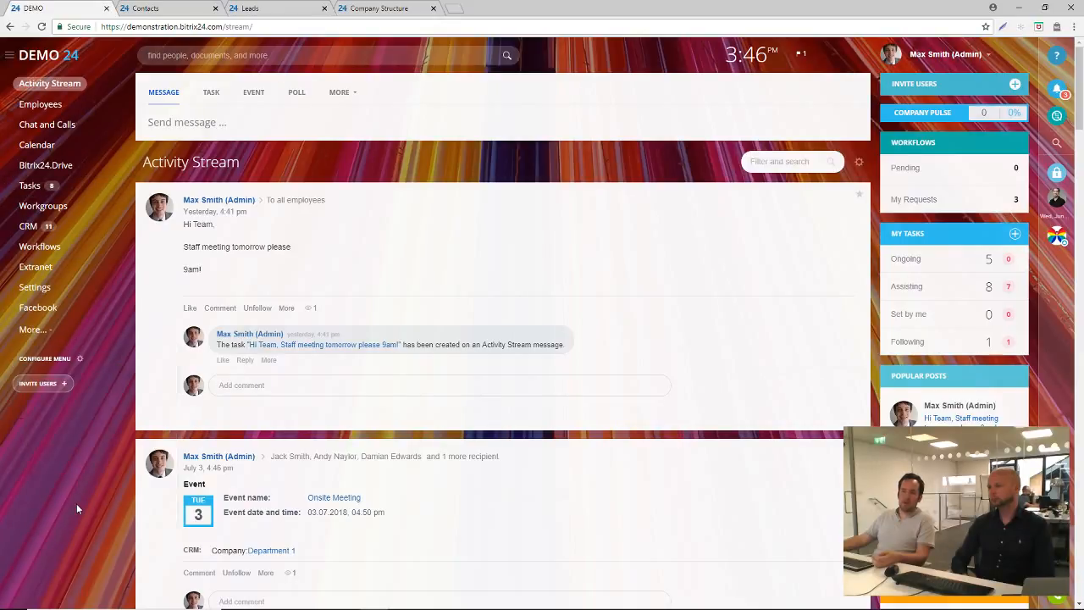
left_click(42, 312)
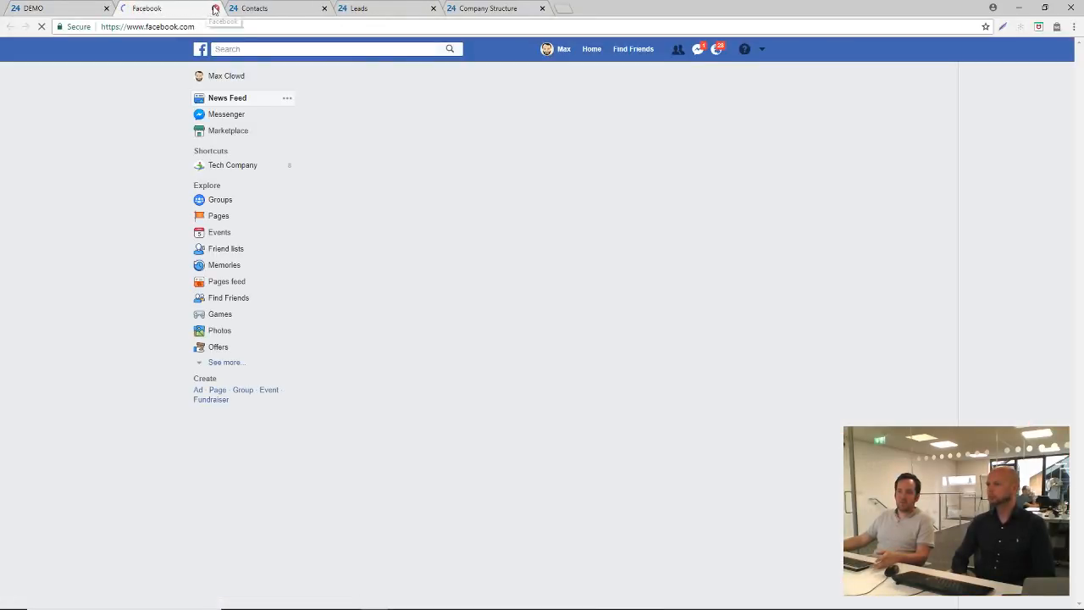
left_click(216, 9)
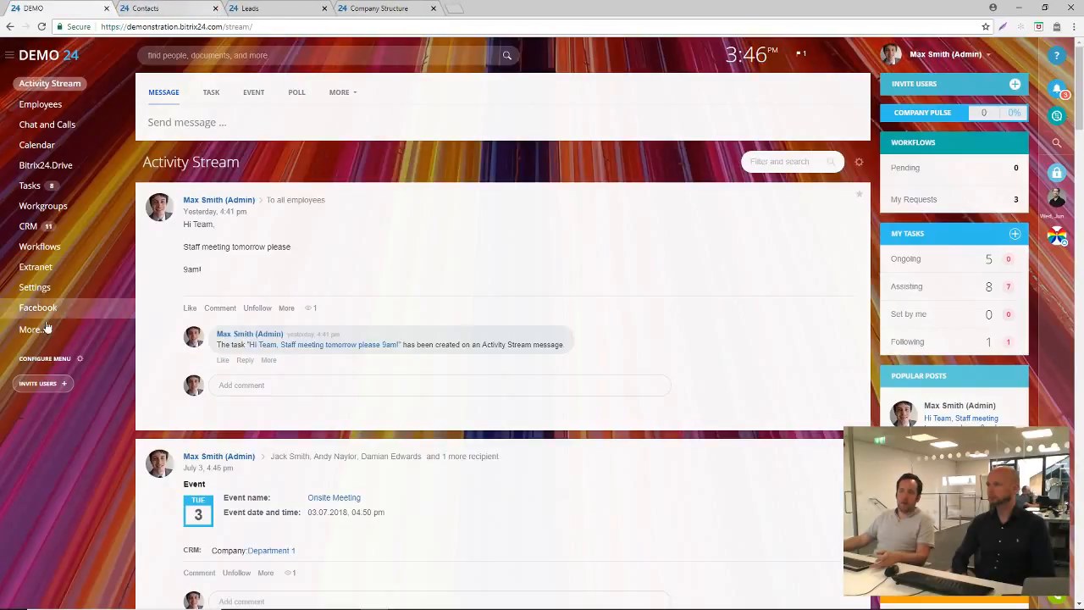
Hide the Employees item from the main menu and save the menu changes
left_click(83, 360)
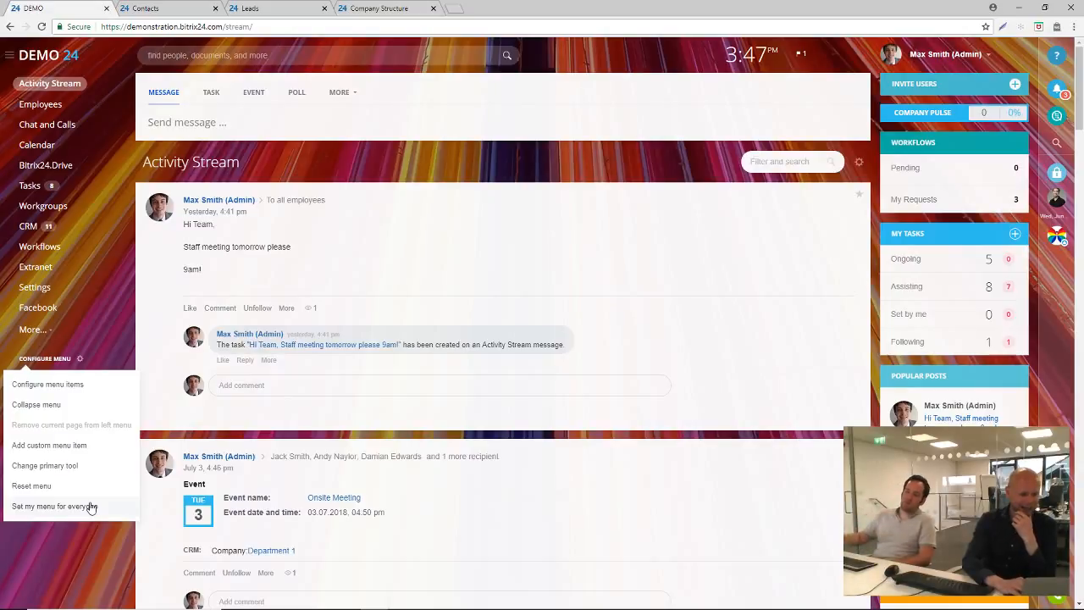
left_click(90, 386)
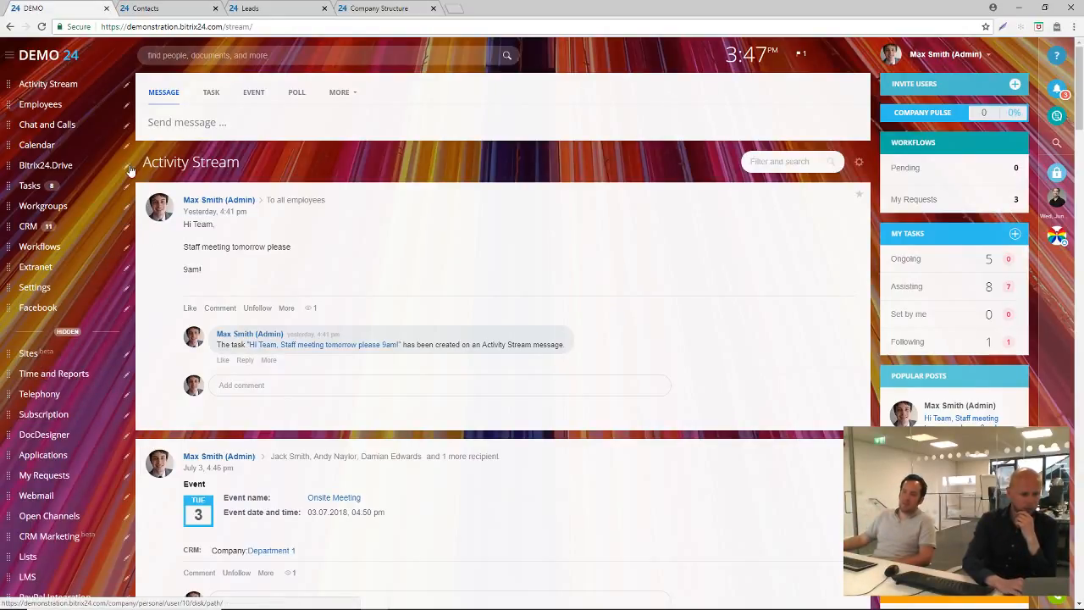
left_click(126, 107)
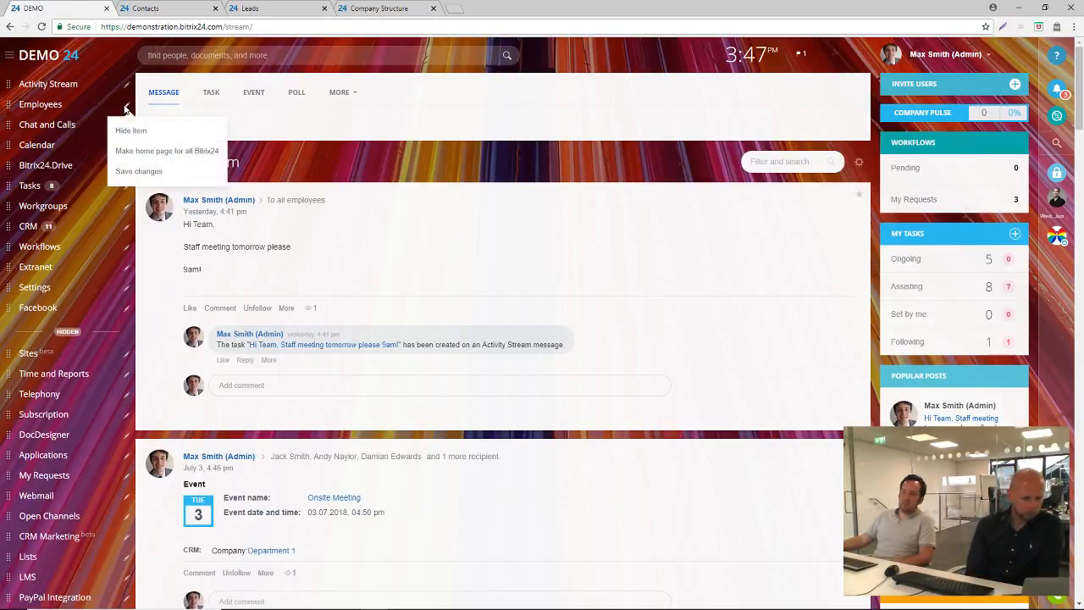
left_click(133, 132)
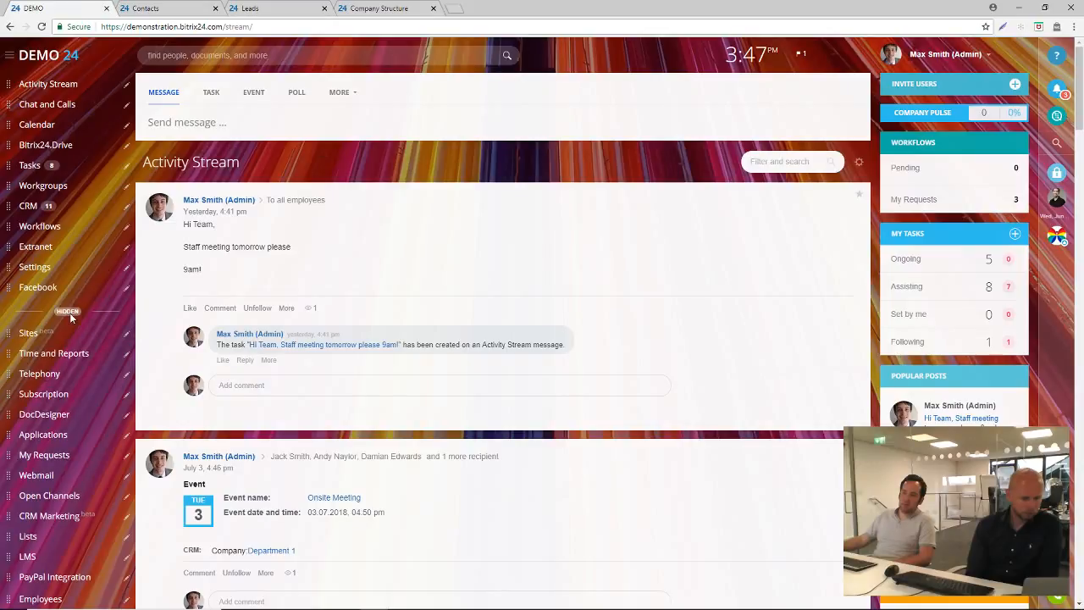
scroll(67, 310, "down", 5)
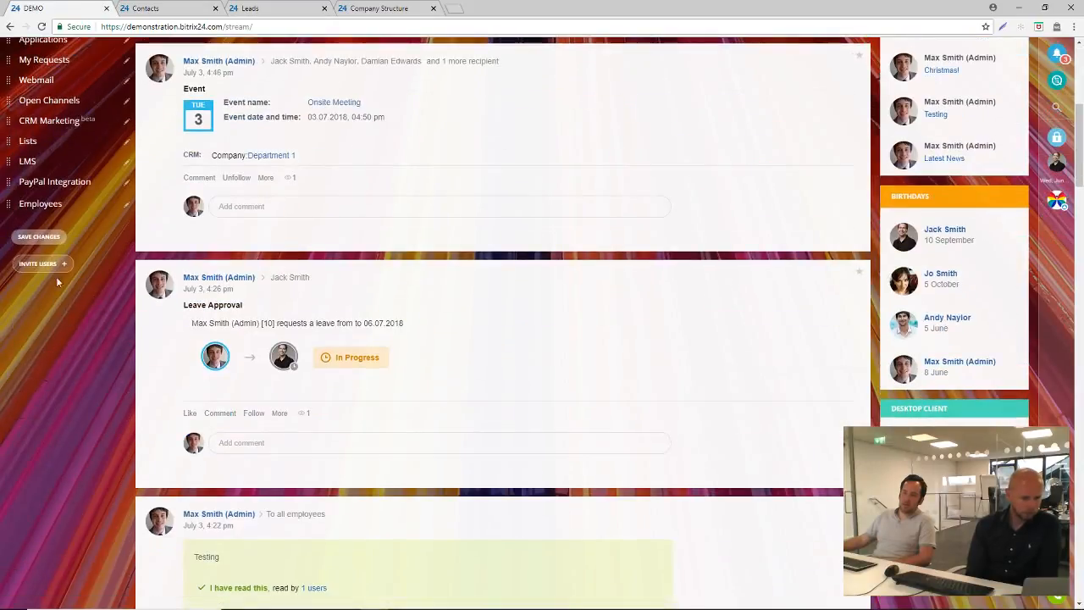
left_click(39, 236)
scroll(82, 315, "up", 5)
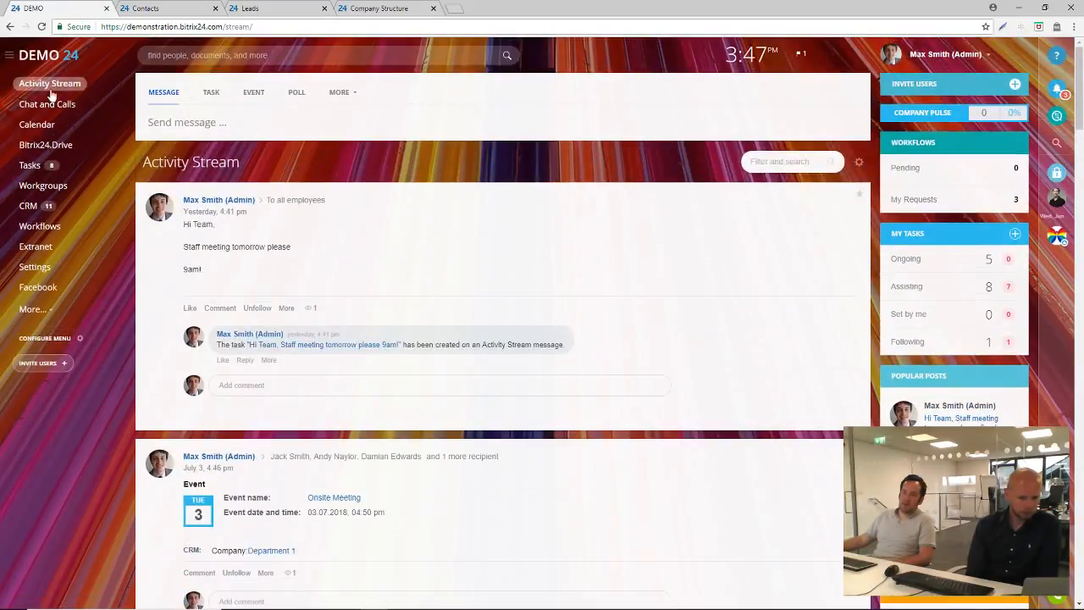
left_click(79, 339)
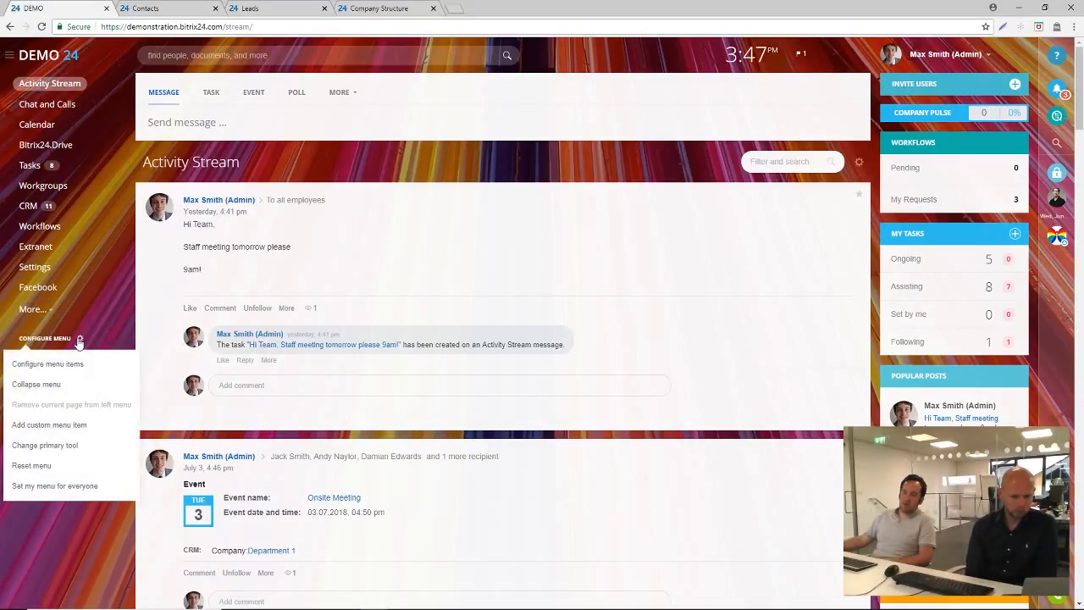
left_click(69, 539)
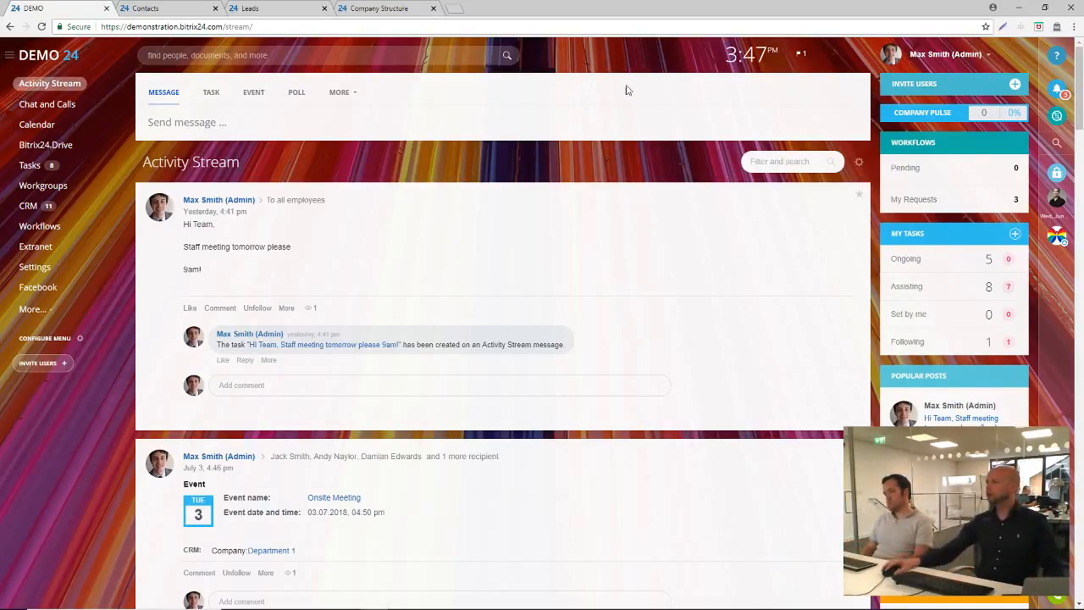
Return to the self-hosted portal's contact list, turn on Edit Mode and open the site menu's items for modification
left_click(149, 14)
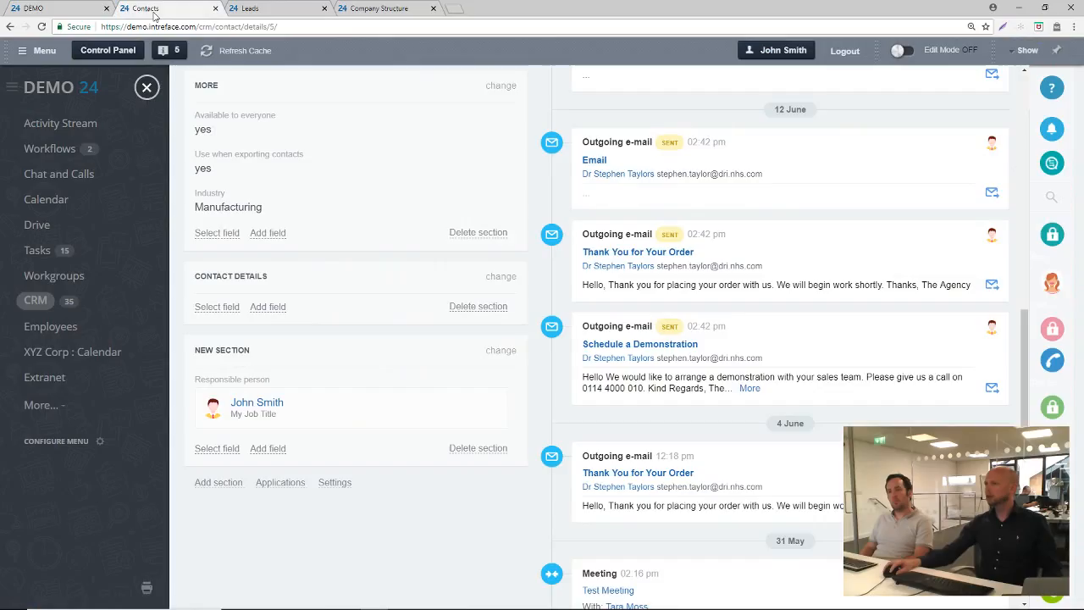
left_click(147, 87)
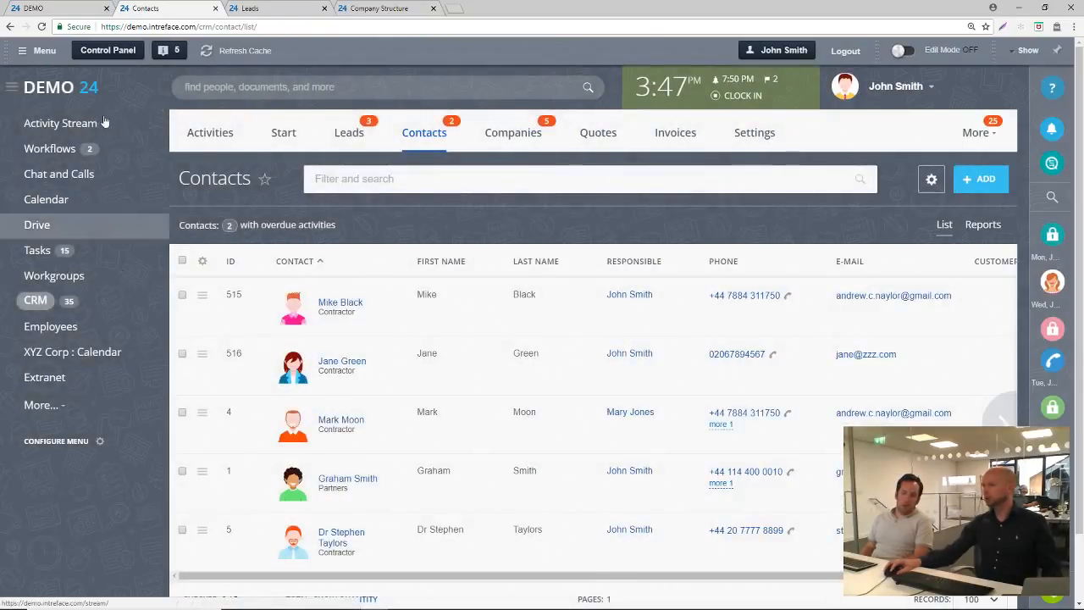
left_click(903, 52)
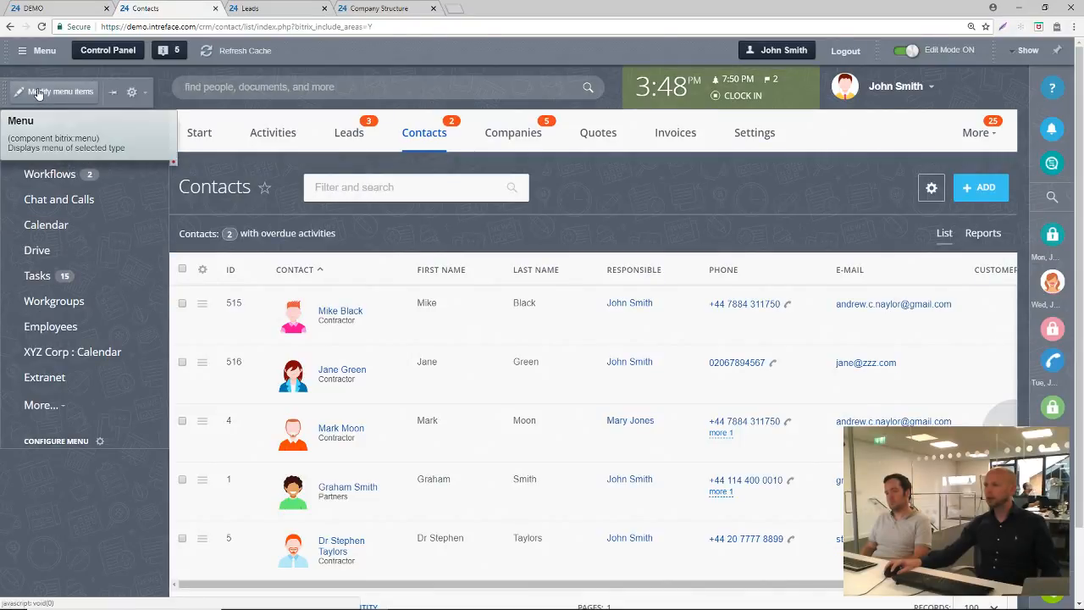
left_click(37, 91)
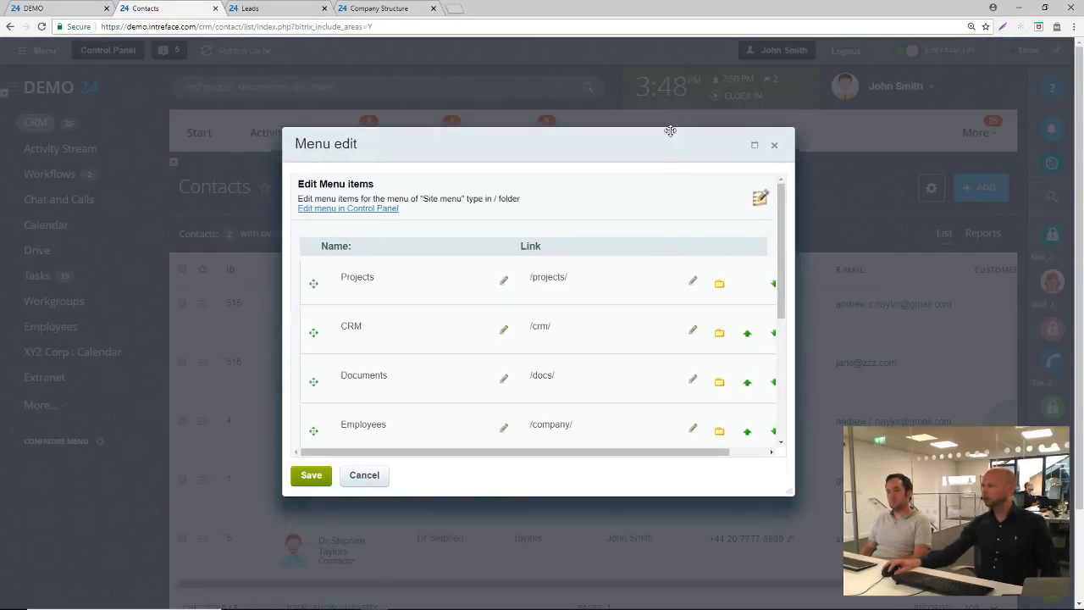
Enlarge and reposition the Menu edit dialog, and examine the editable item names, links and ordering options
left_click_drag(776, 458, 902, 581)
left_click_drag(676, 104, 624, 71)
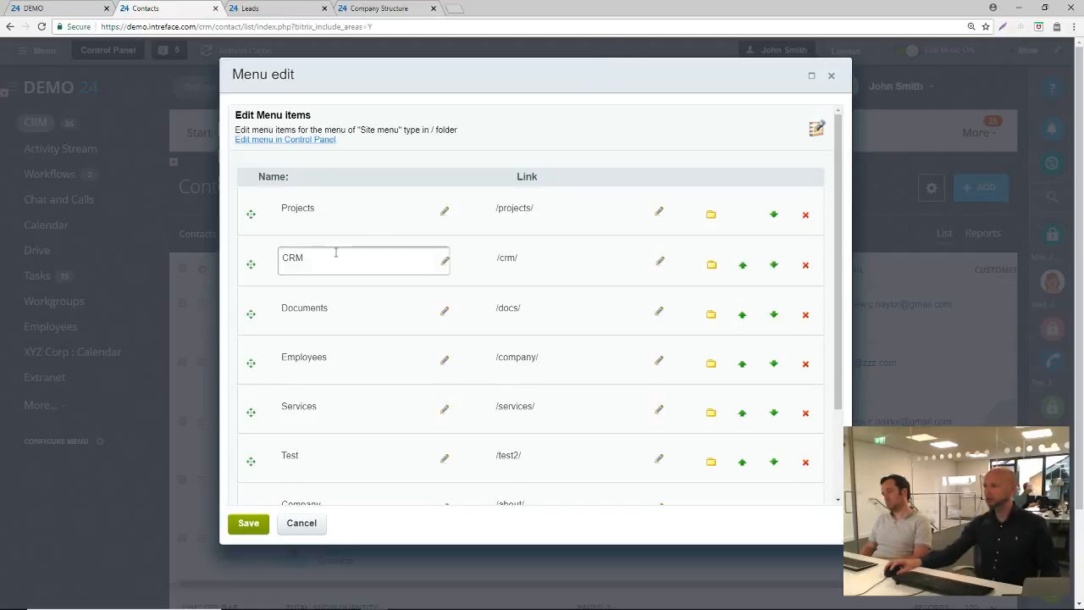
left_click(322, 258)
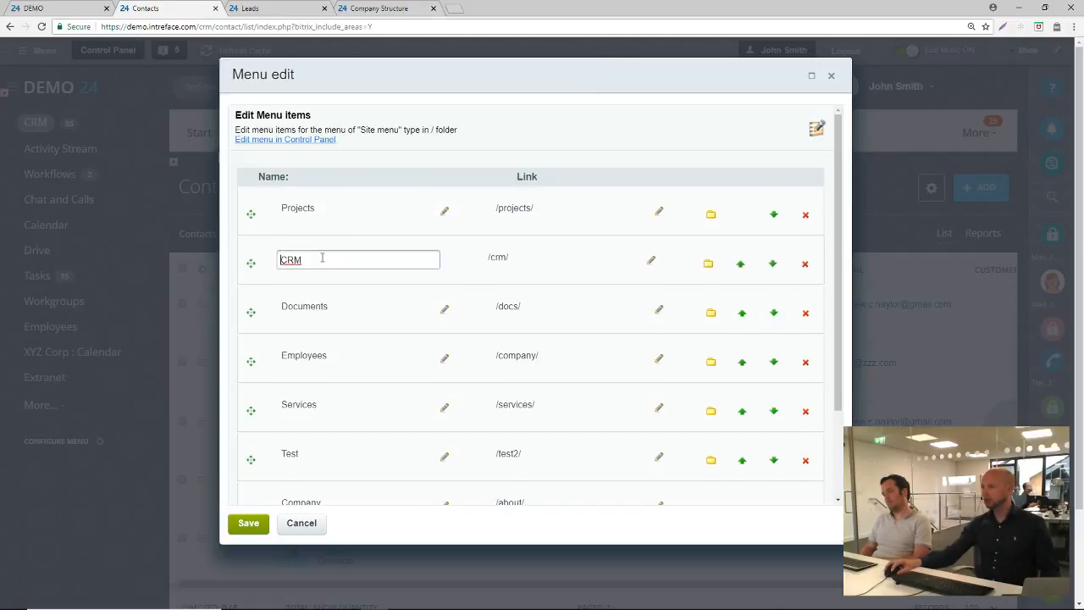
left_click(339, 308)
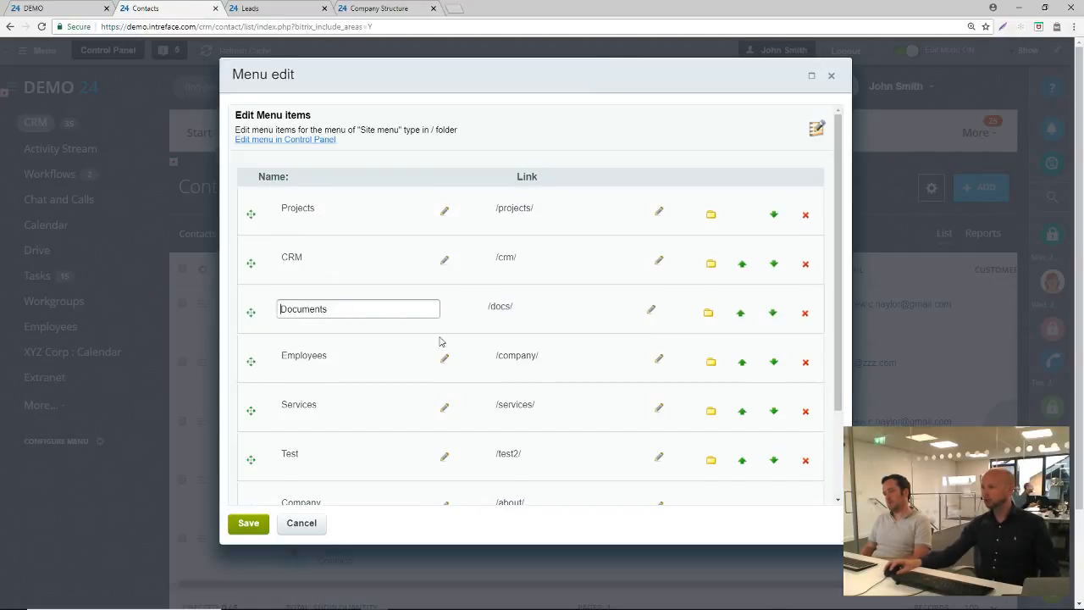
scroll(644, 346, "down", 2)
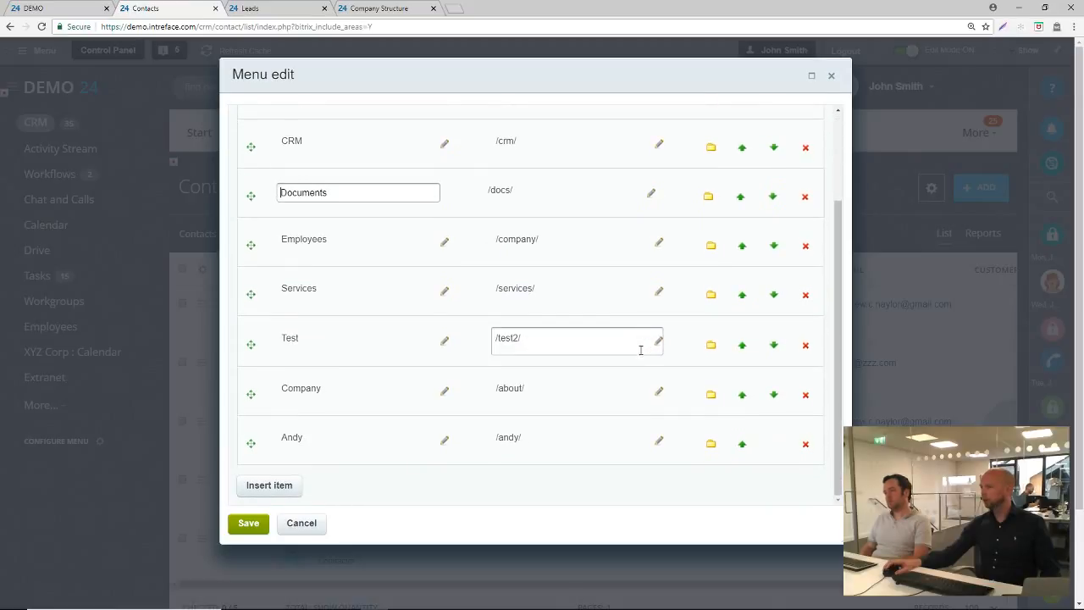
scroll(703, 371, "up", 2)
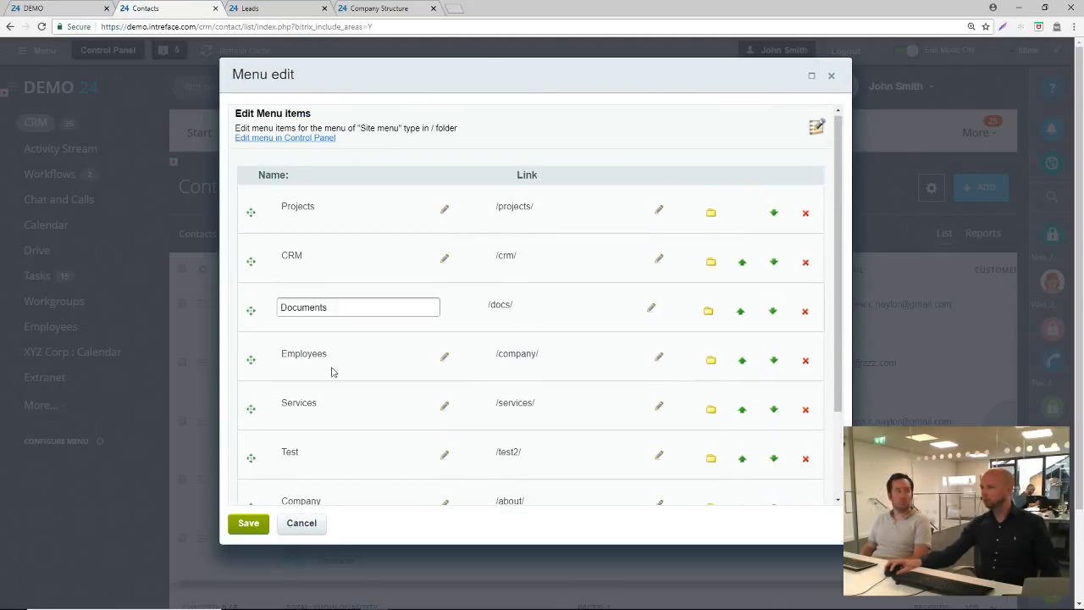
Check how the site menu items are reordered, and open the full menu editor in the Control Panel
left_click(247, 299)
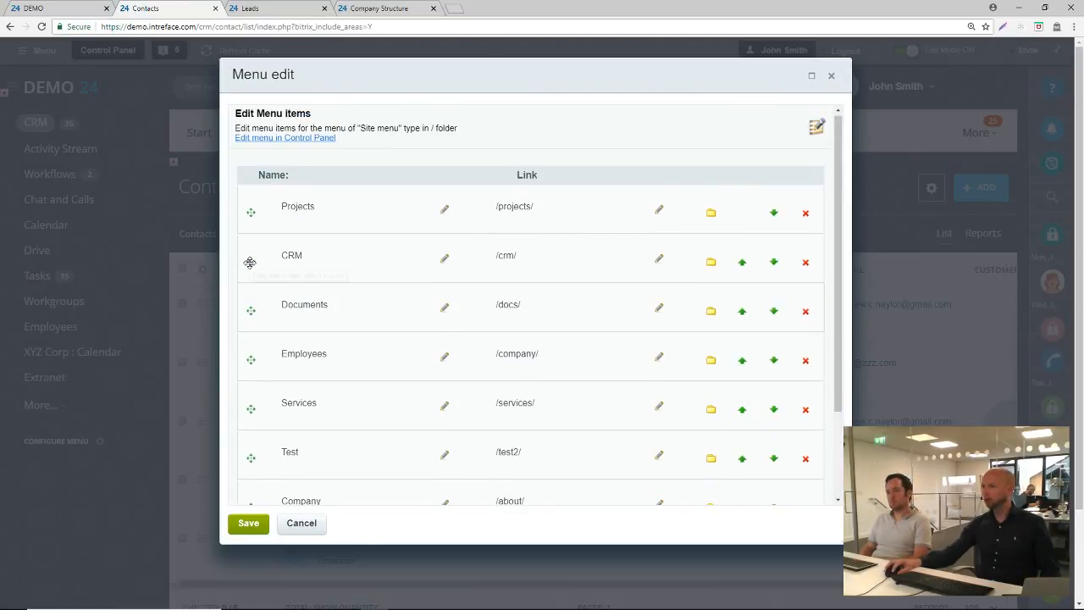
mouse_move(250, 262)
left_mouse_down()
mouse_move(274, 414)
mouse_move(270, 256)
left_mouse_up()
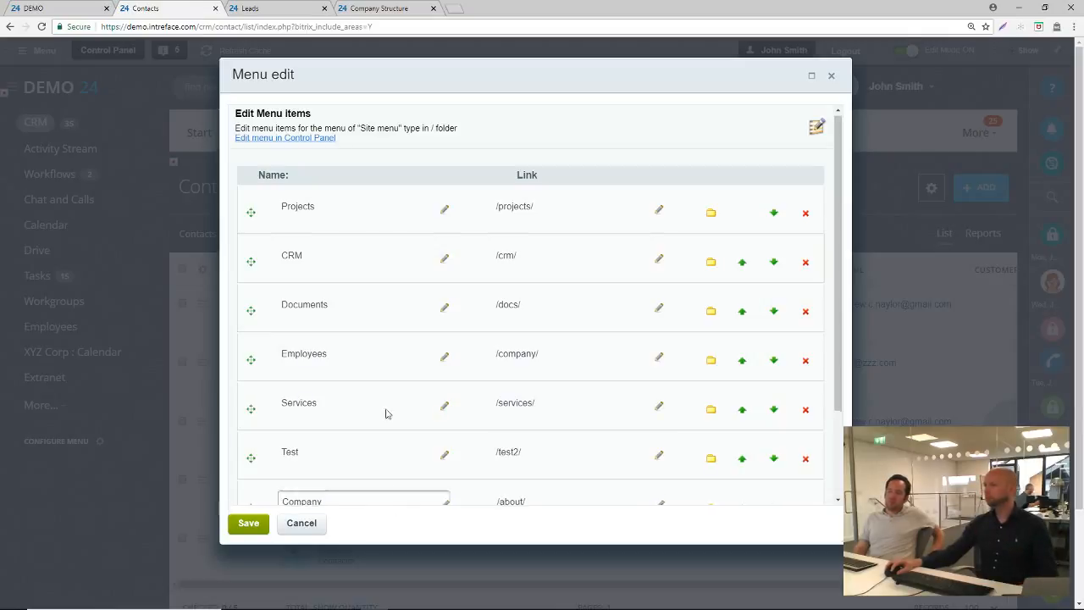
left_click(314, 143)
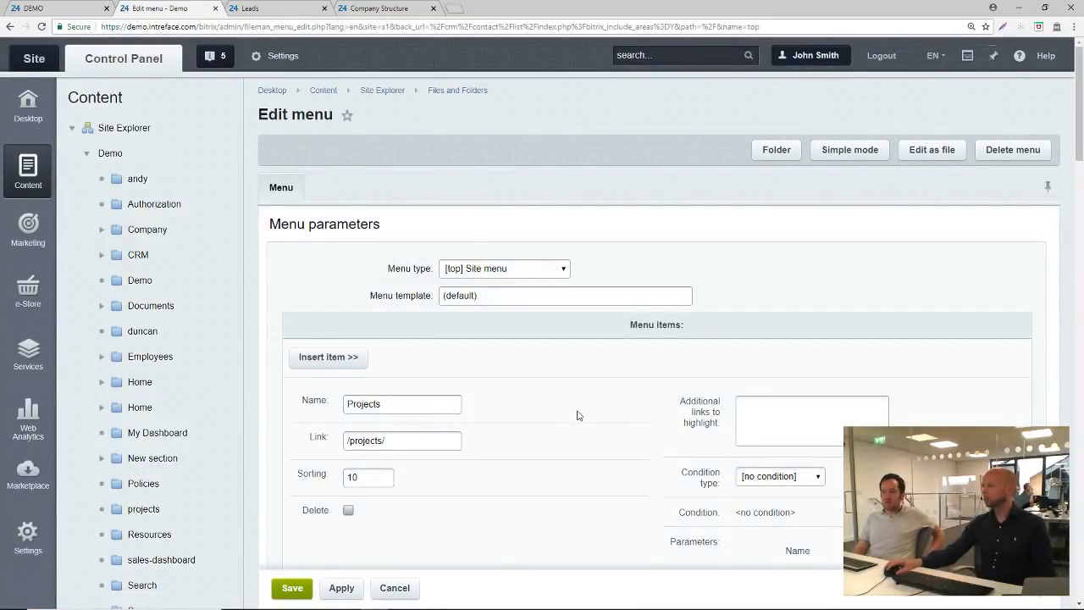
Set the Projects menu item's condition type to For user group, choose Demo: HR department and browse the other available groups
scroll(578, 415, "down", 2)
left_click(802, 310)
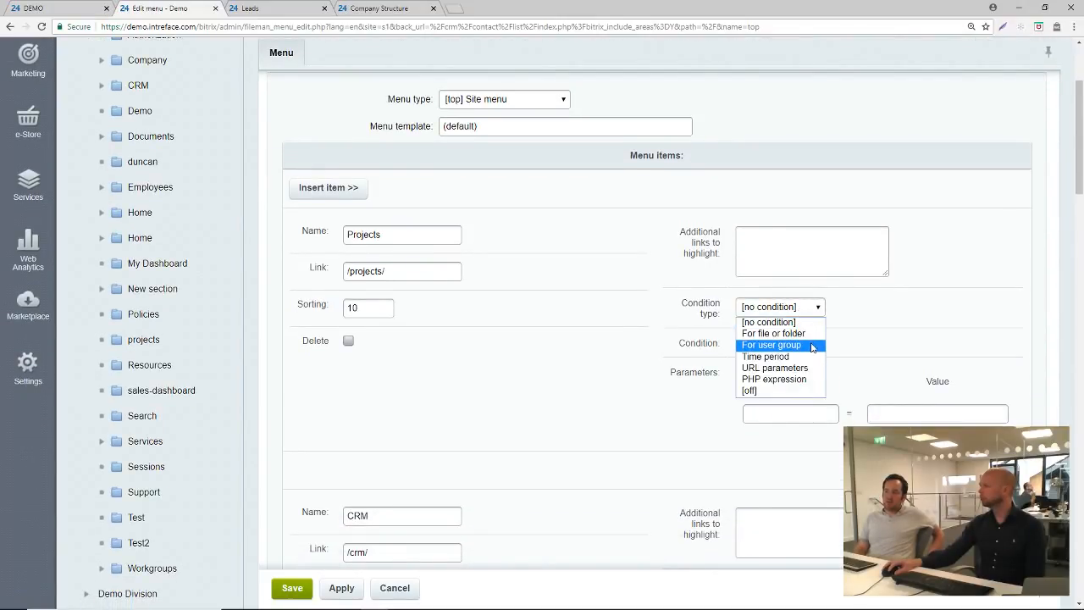
left_click(810, 346)
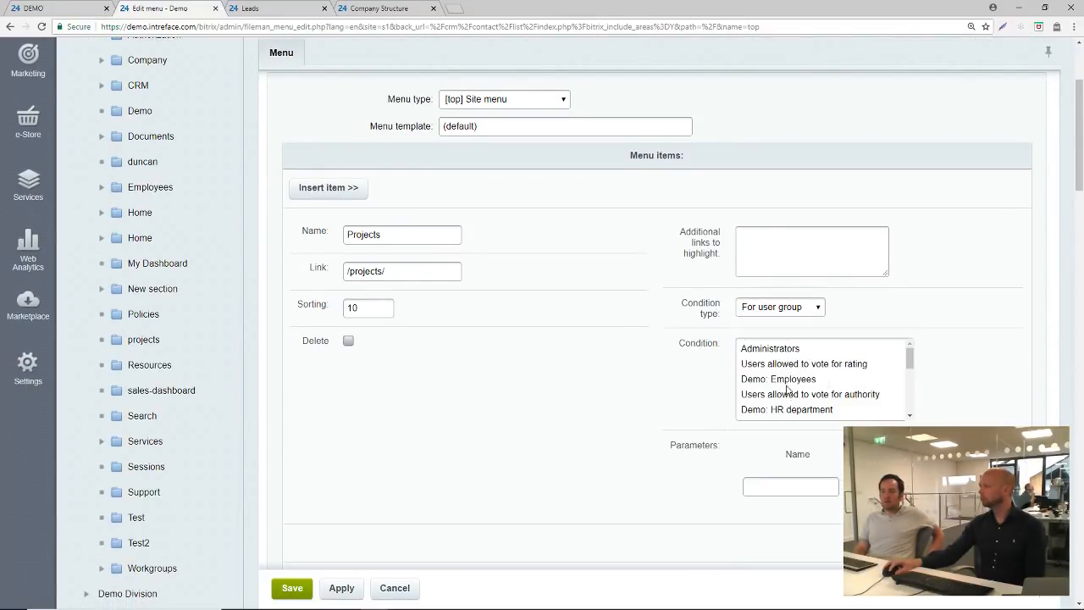
scroll(805, 372, "down", 3)
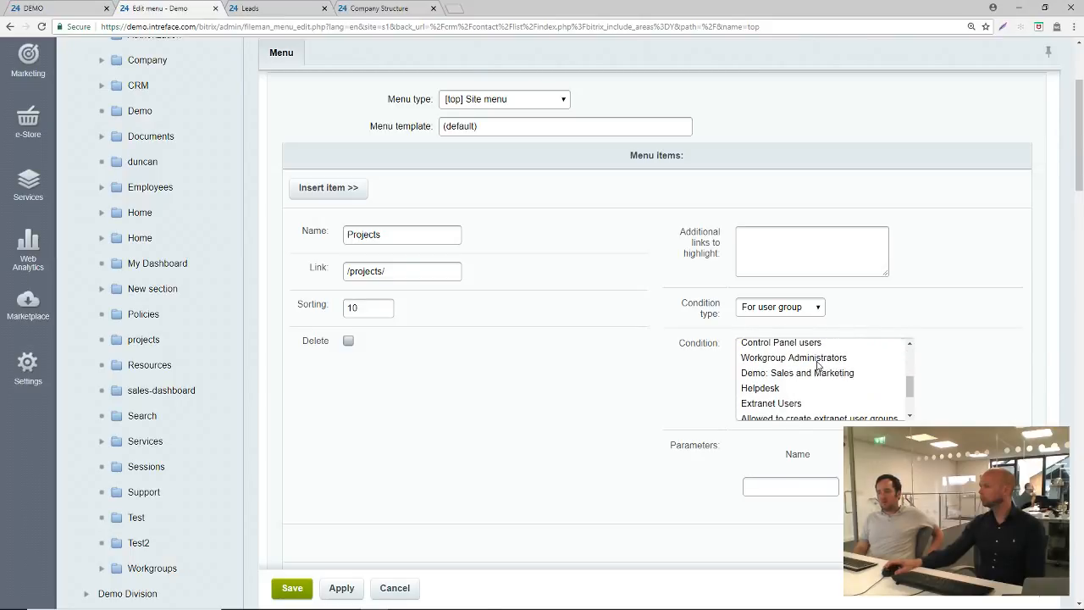
scroll(809, 385, "up", 2)
left_click(810, 354)
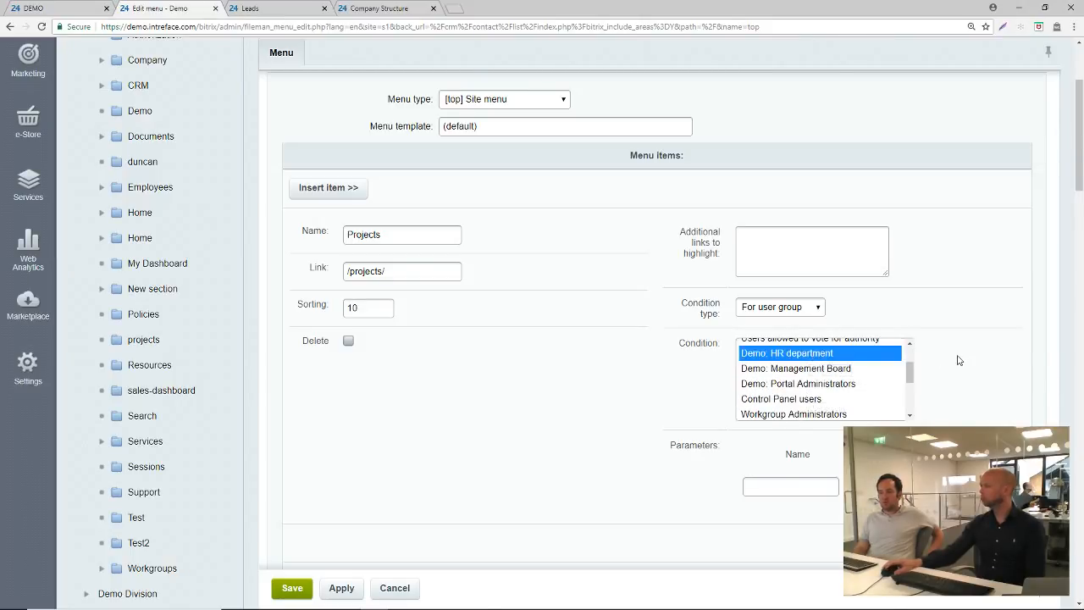
scroll(957, 361, "up", 1)
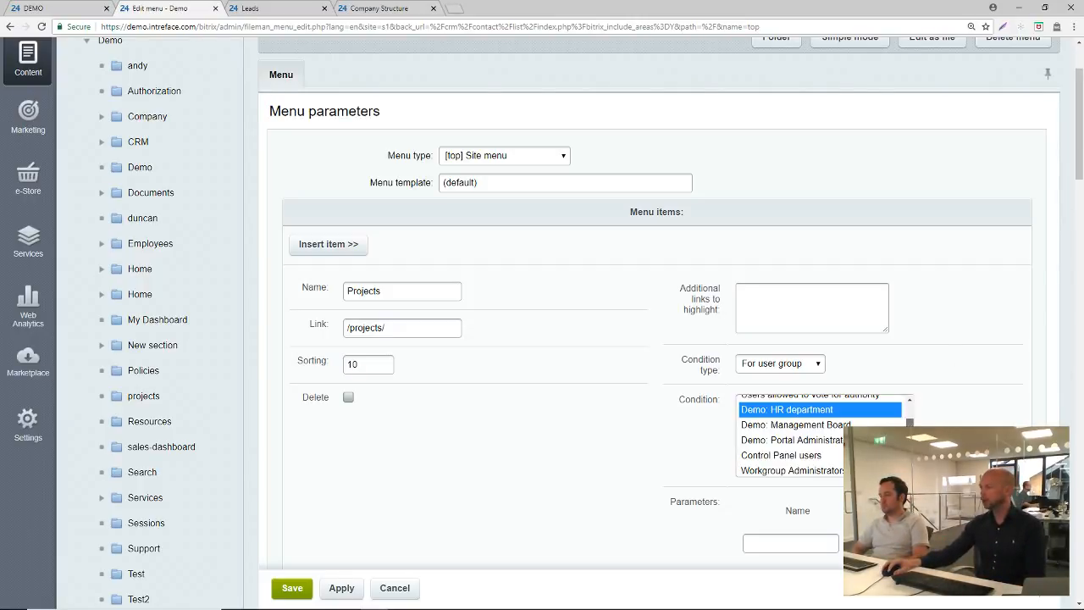
left_click_drag(911, 421, 912, 438)
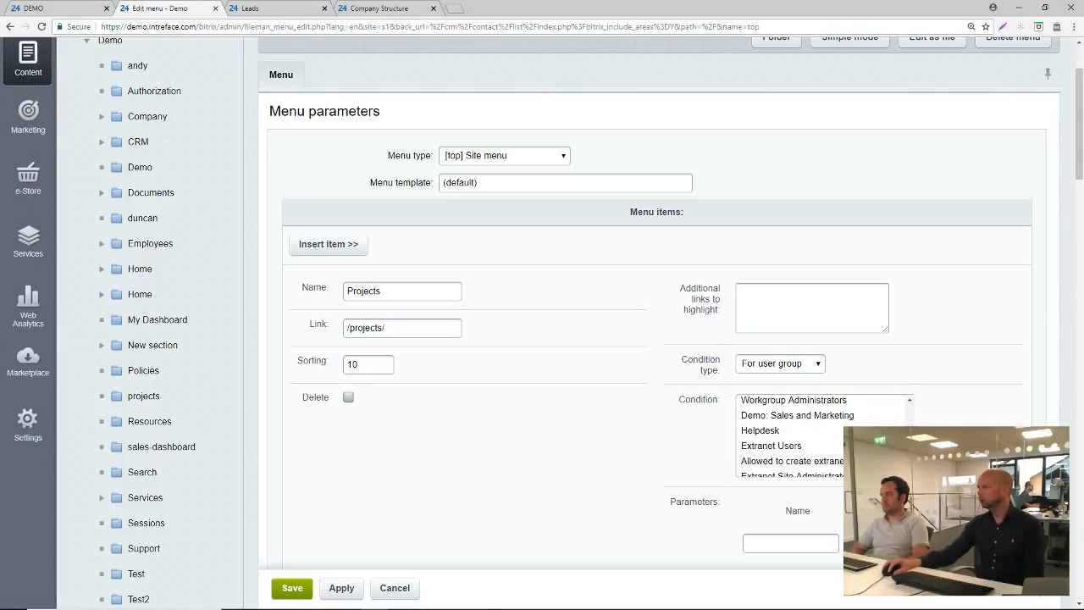
Change the Projects menu item's condition type to PHP expression
left_click(808, 364)
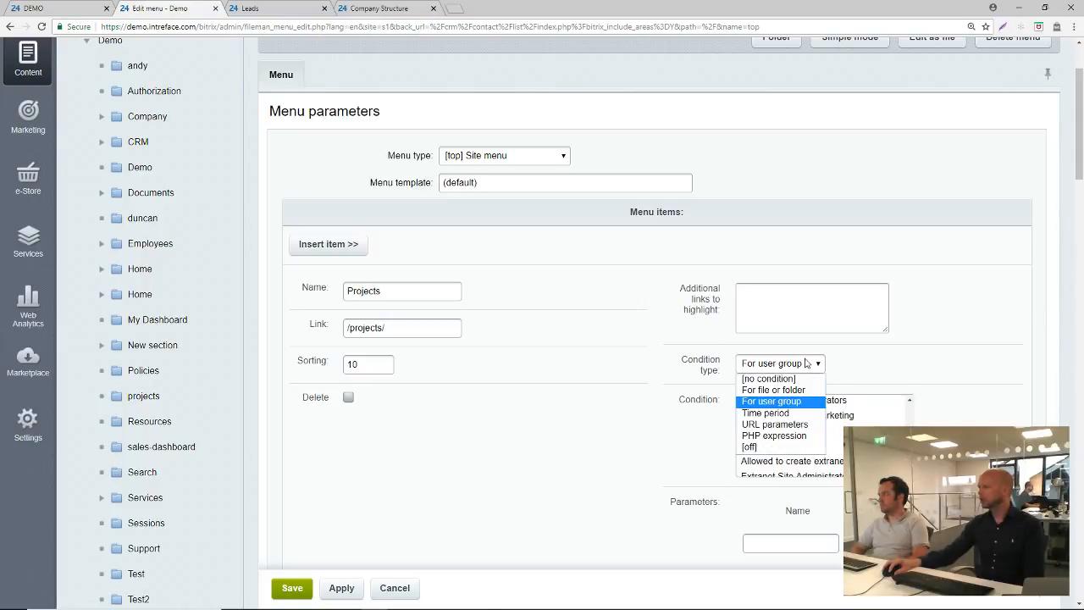
left_click(799, 438)
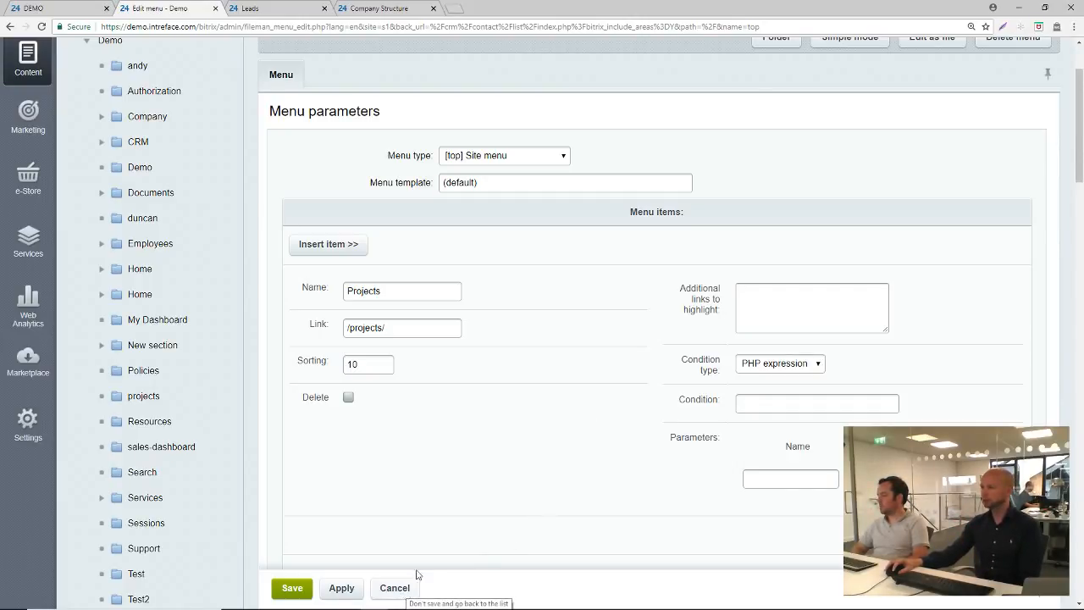
scroll(462, 381, "up", 2)
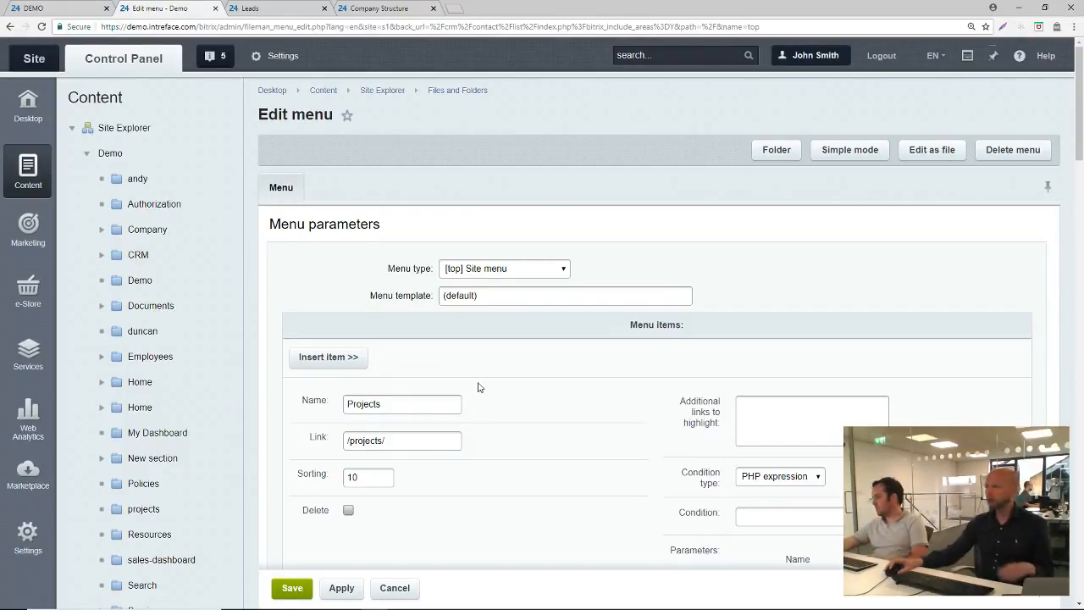
Leave the menu editor for the public site, expand the hidden main menu items and open Lists
left_click(34, 58)
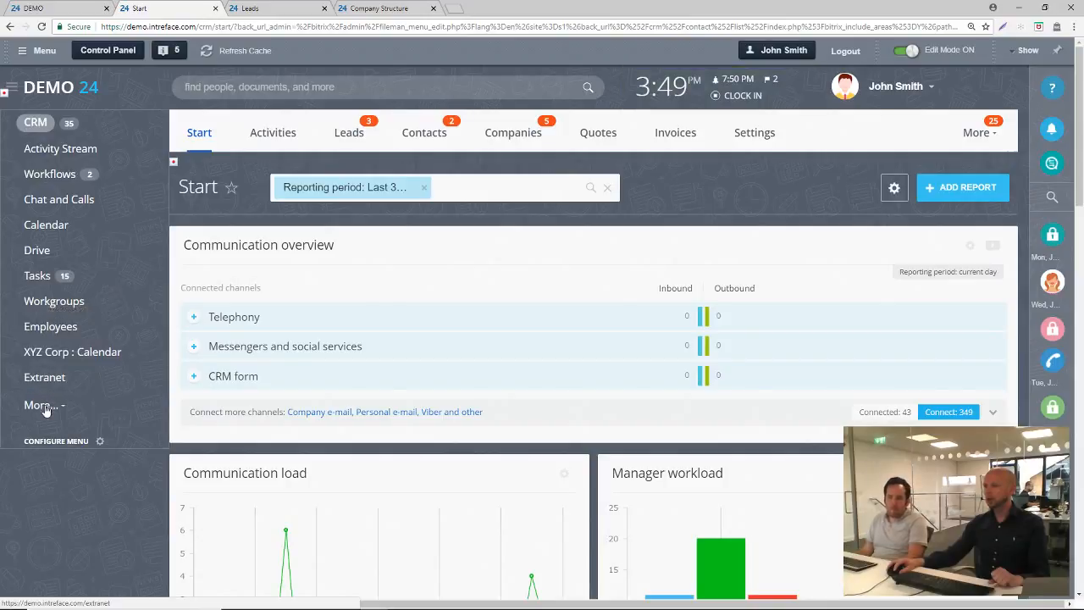
left_click(44, 405)
scroll(72, 455, "down", 5)
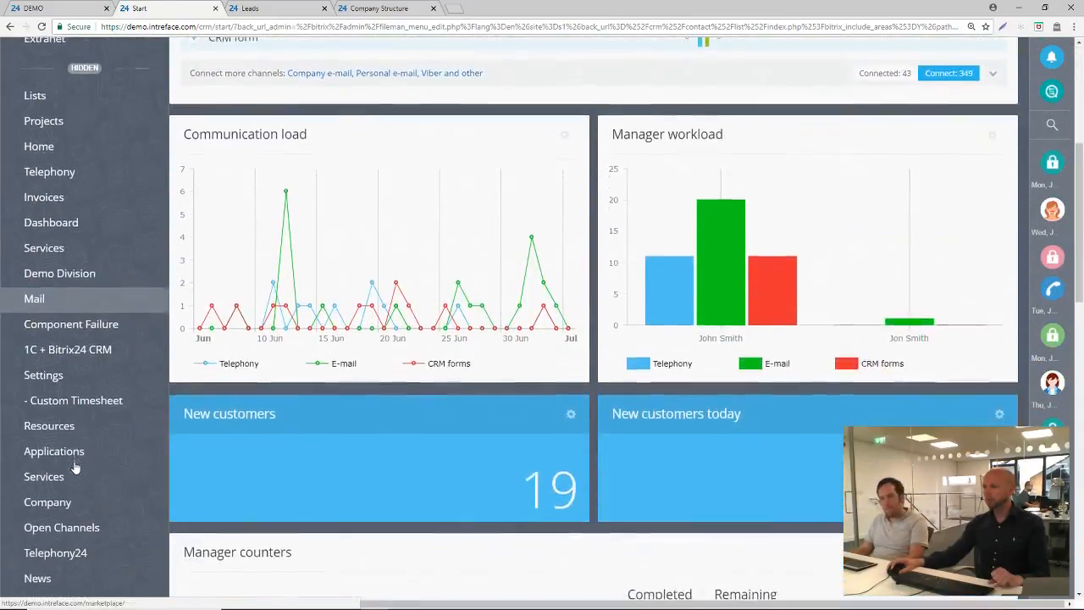
scroll(75, 467, "down", 1)
scroll(76, 470, "up", 4)
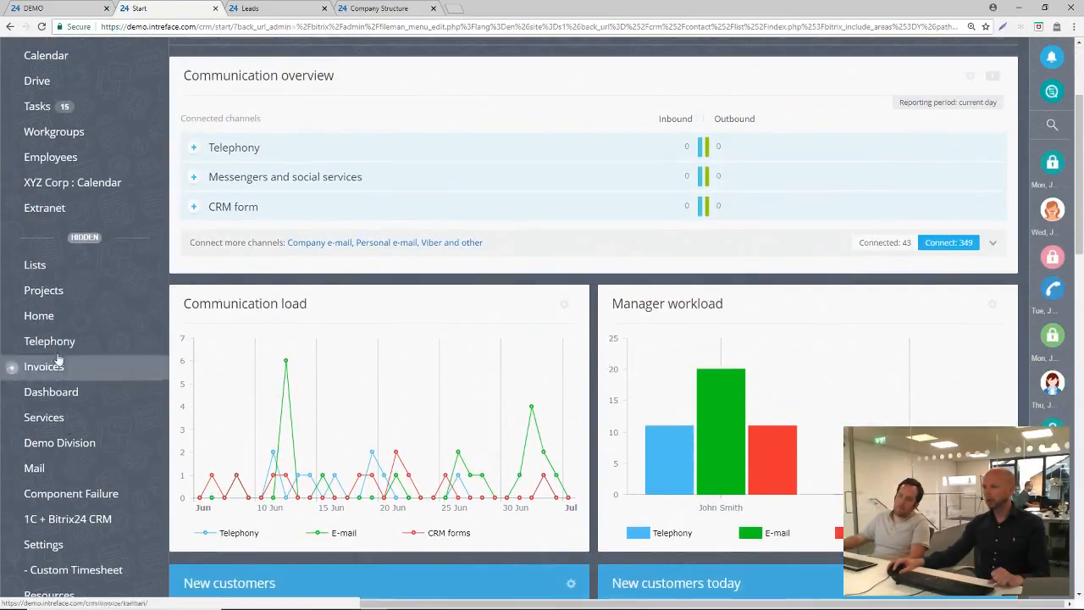
left_click(37, 276)
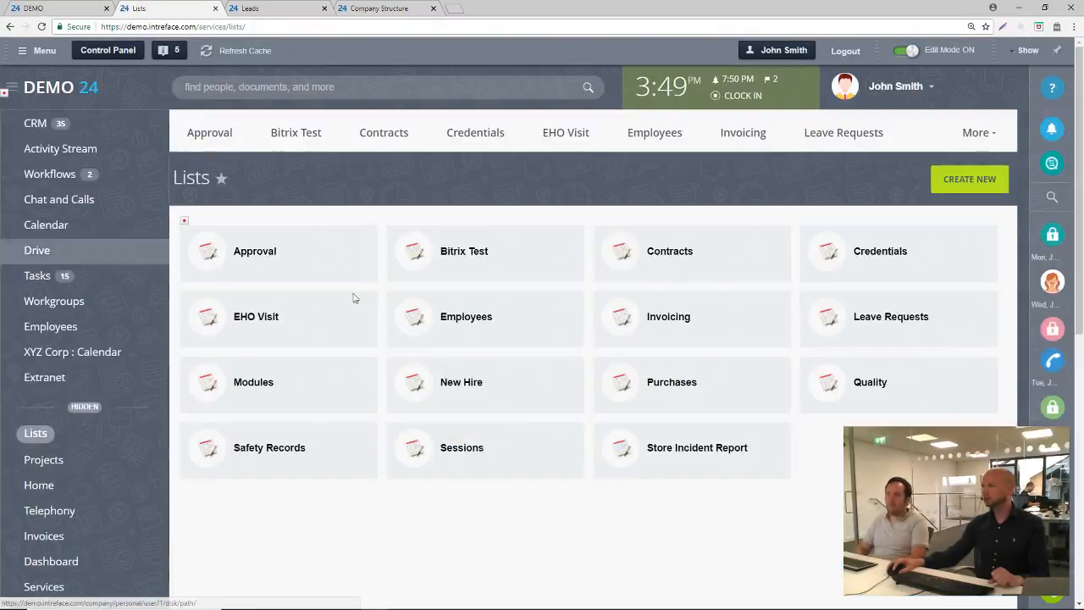
Turn off Edit Mode and open the Safety Records list
left_click(904, 50)
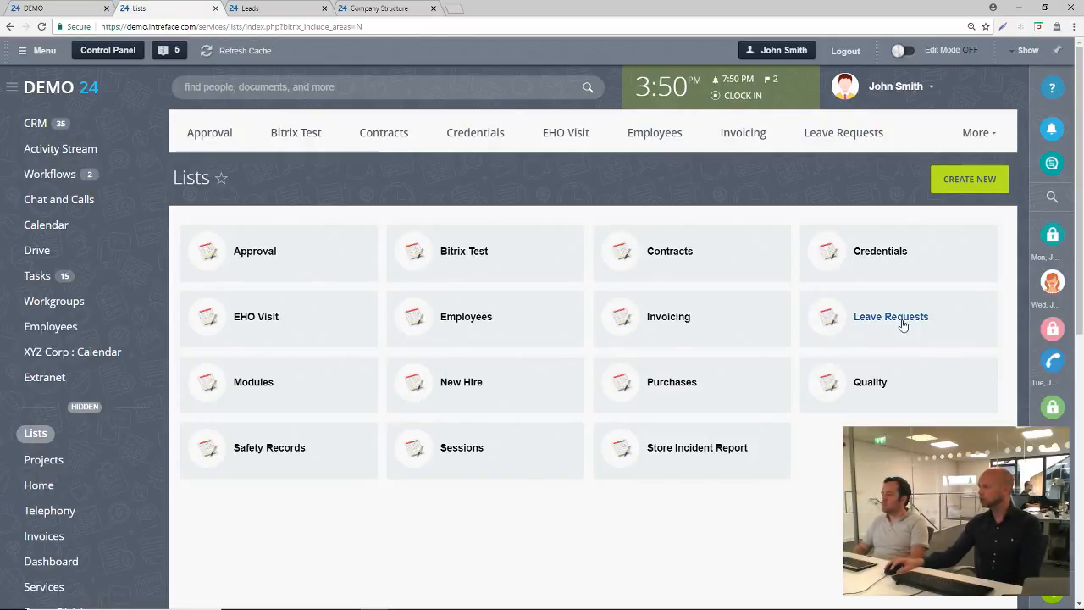
left_click(262, 454)
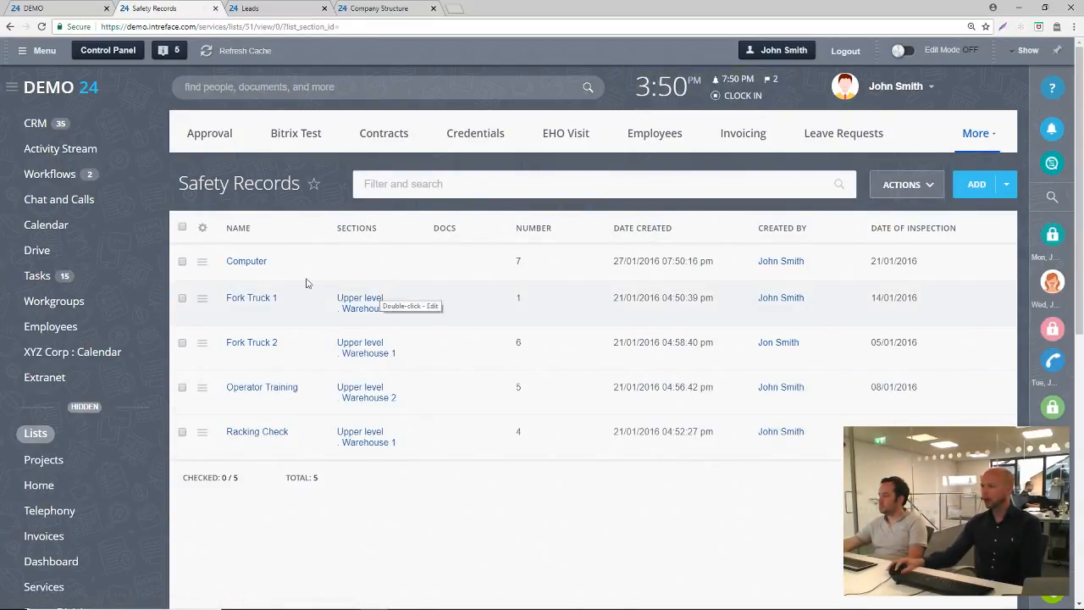
Hide the Sections column in the Safety Records list view and apply the setting
left_click(202, 228)
left_click(287, 353)
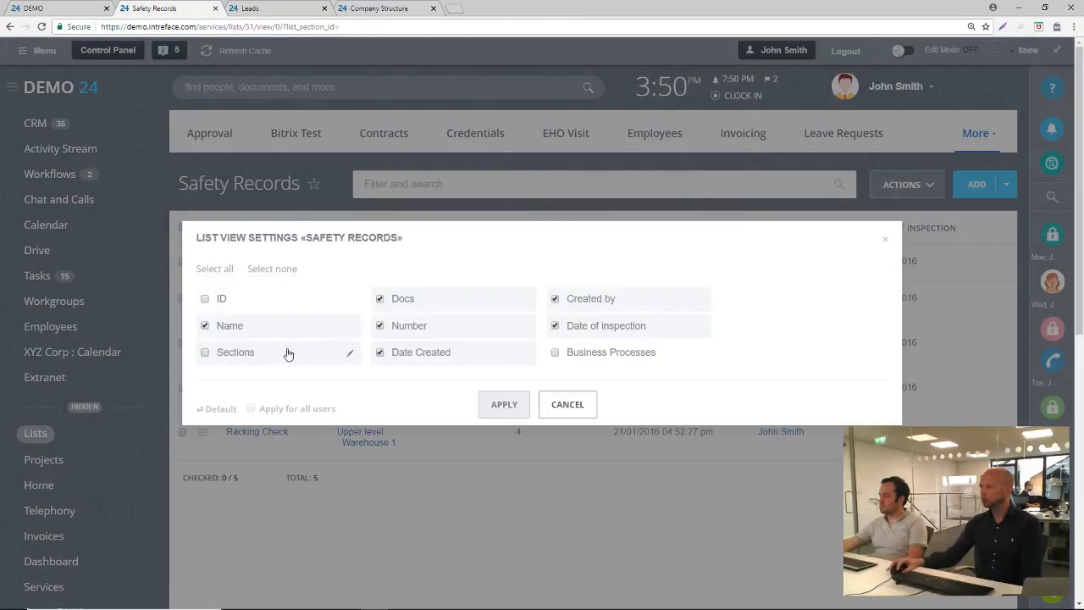
left_click(504, 404)
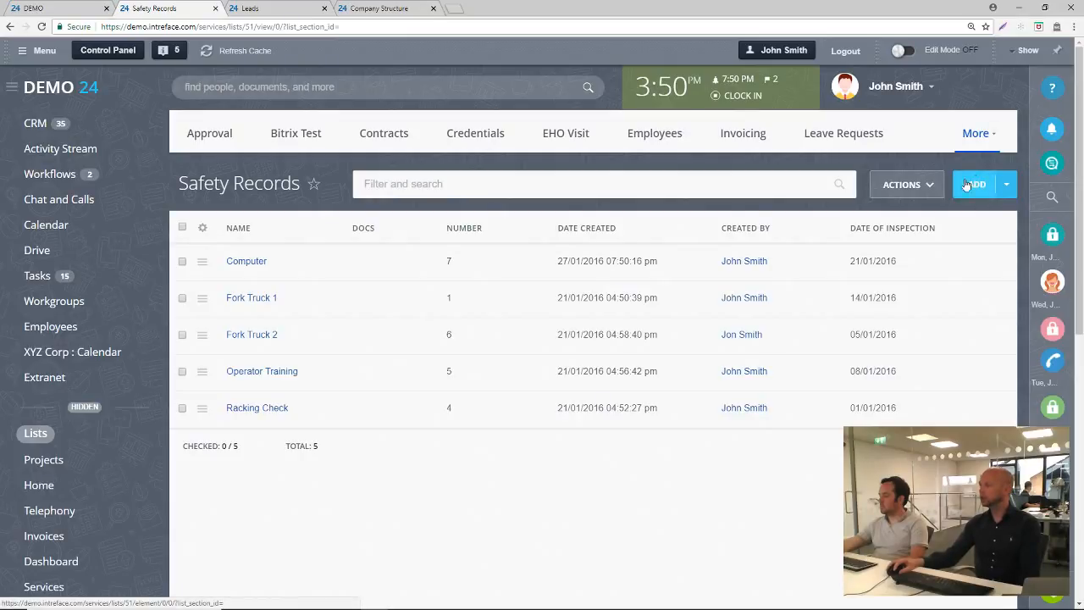
Review the actions available for the Safety Records list and the columns offered in its view settings
left_click(932, 186)
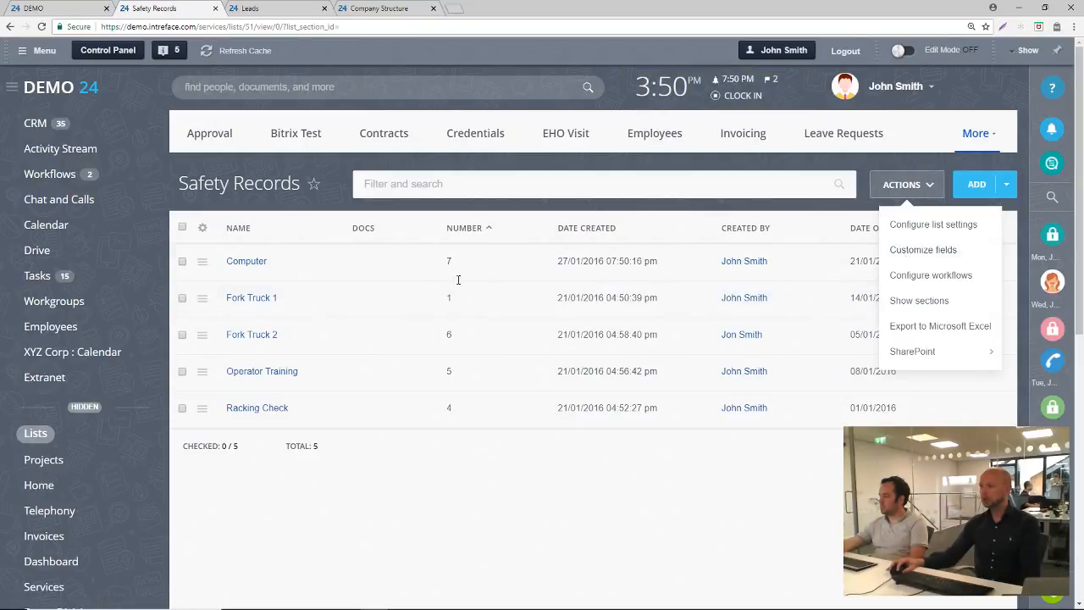
left_click(814, 491)
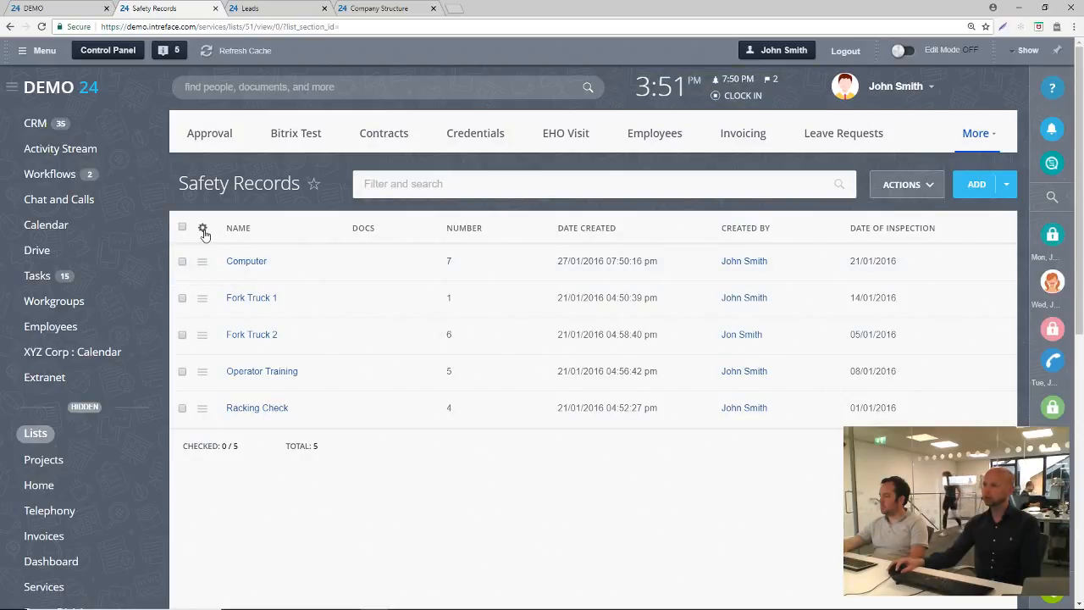
left_click(902, 184)
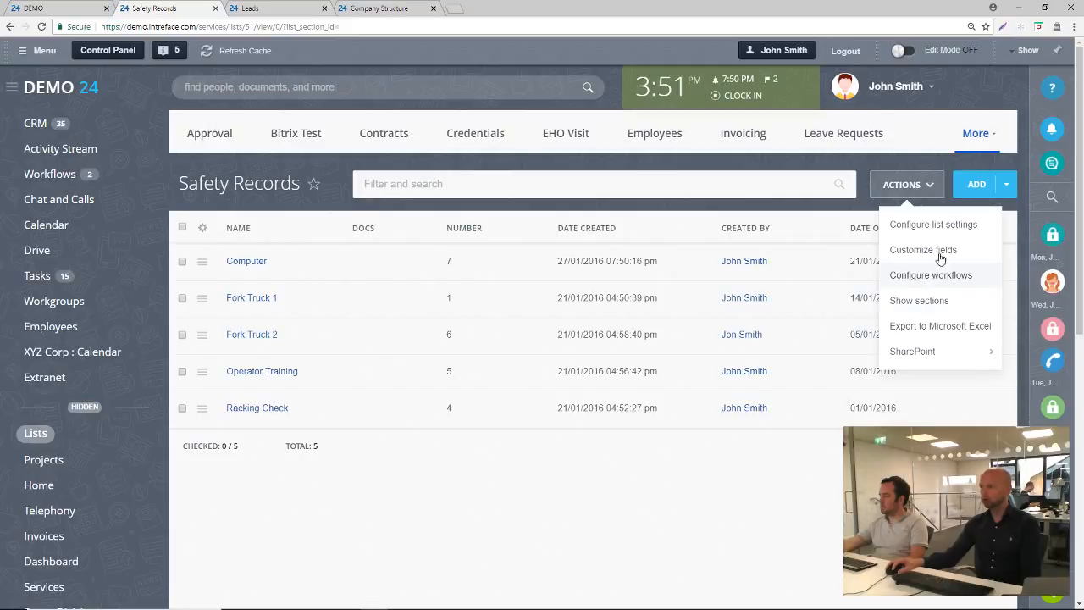
left_click(699, 461)
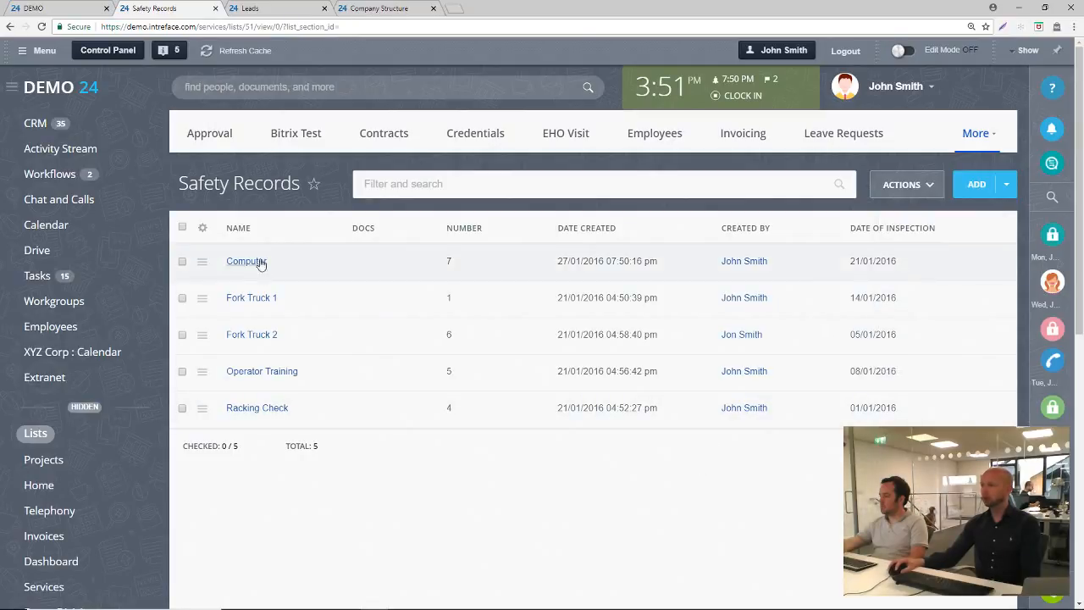
left_click(204, 227)
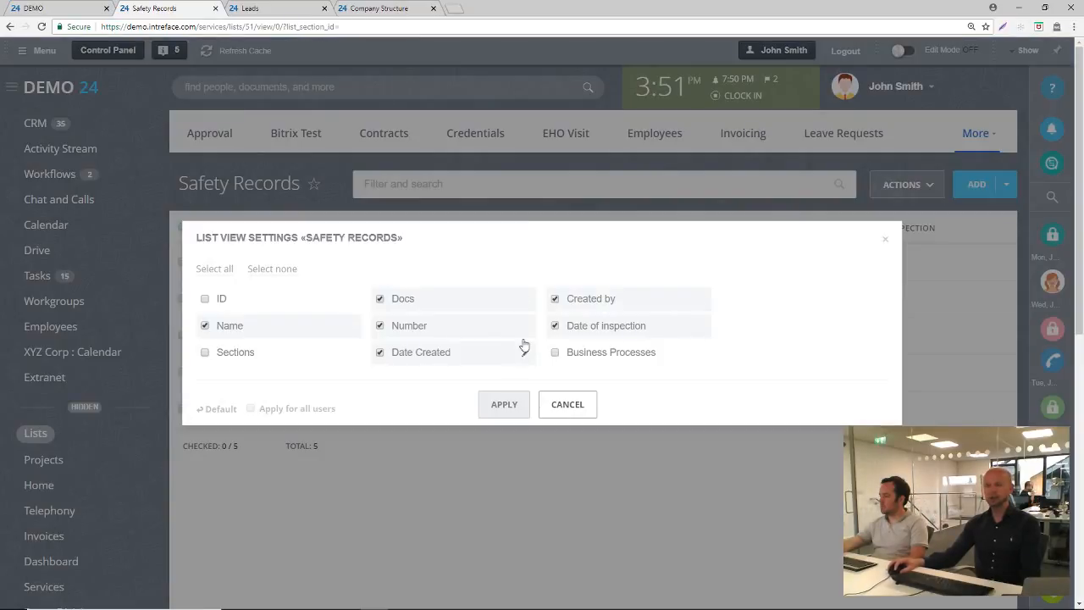
left_click(568, 405)
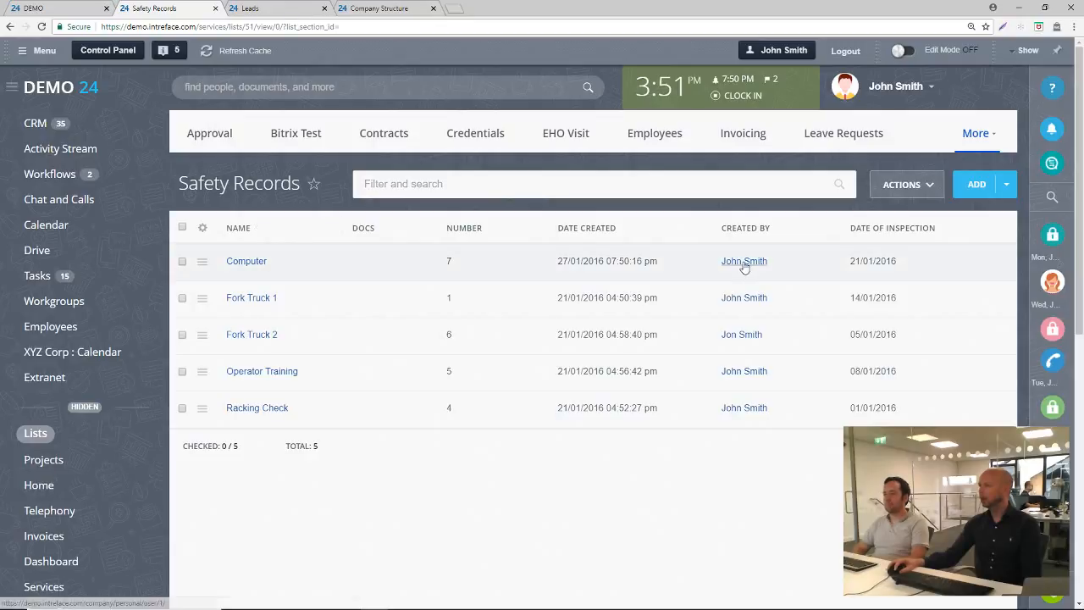
Search the Safety Records list for "compu" and clear the search
left_click(390, 188)
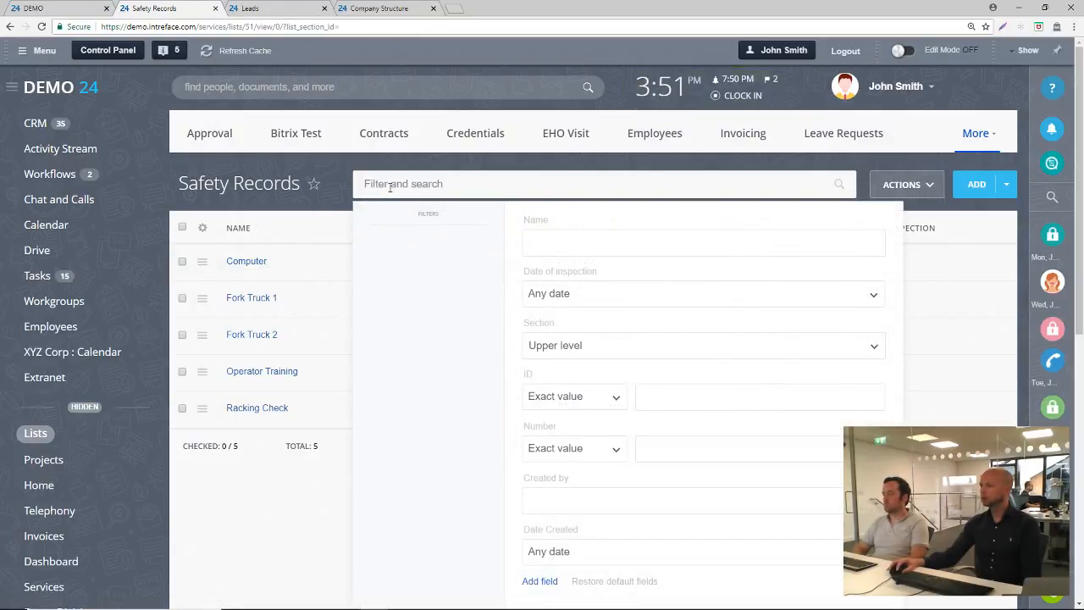
type("co")
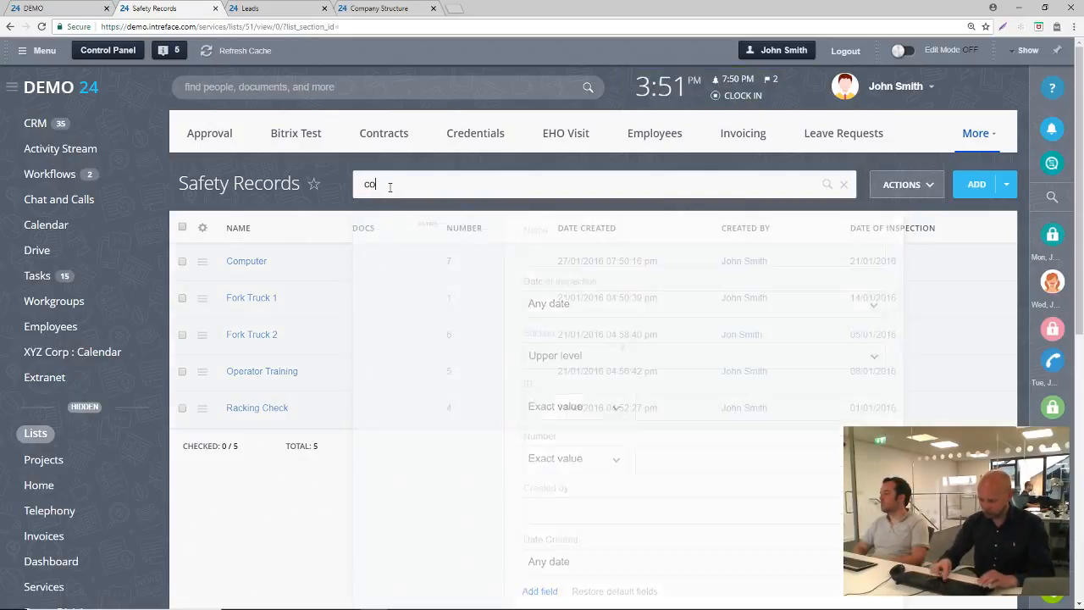
type("mpu")
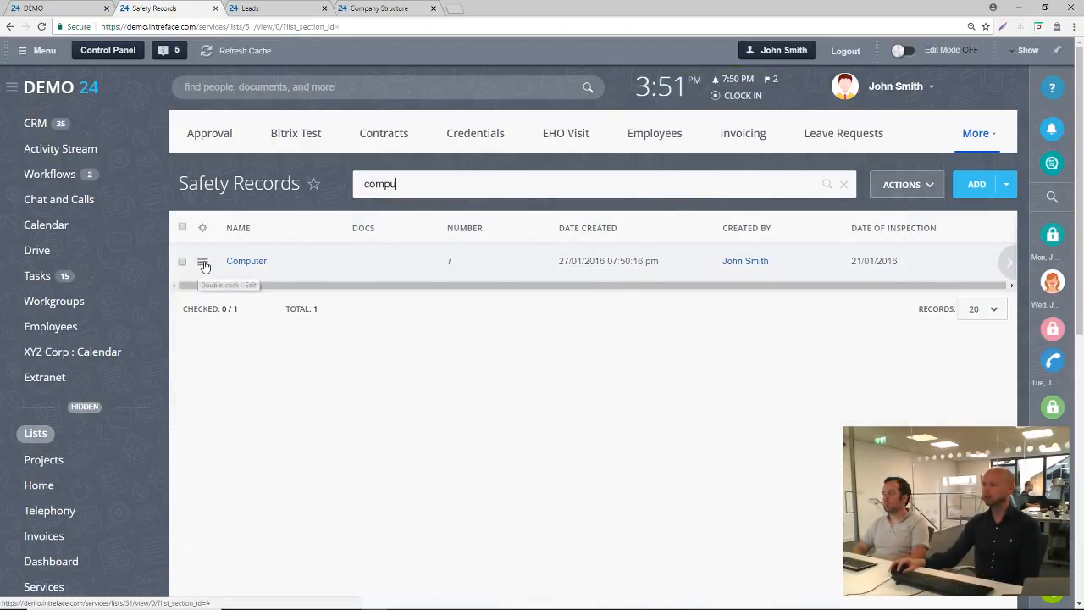
key("BackSpace")
key("BackSpace")
key("BackSpace")
key("BackSpace")
key("BackSpace")
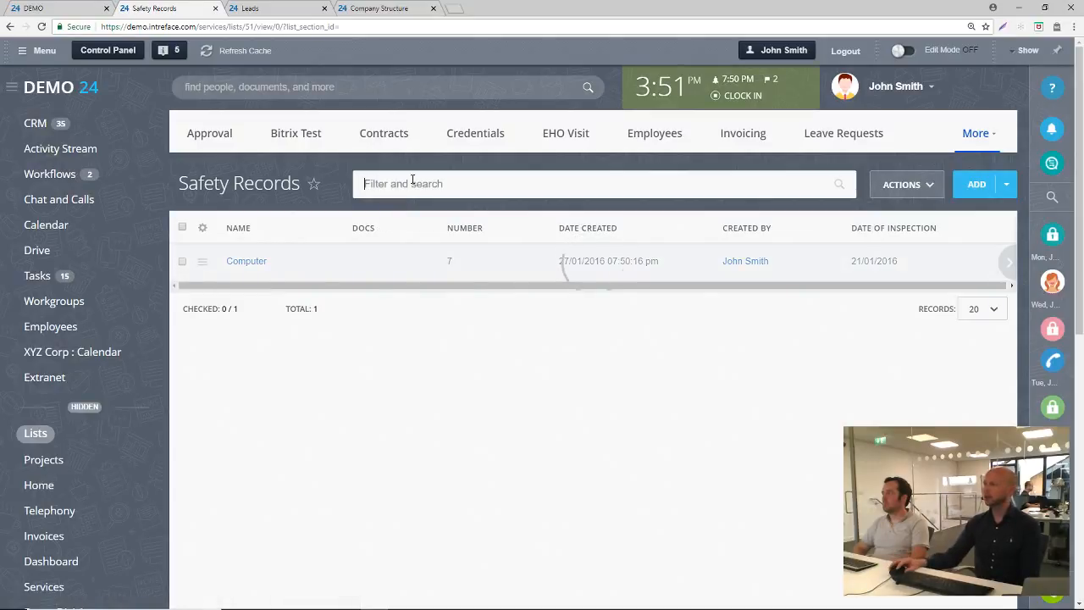
In the Safety Records filter, set Created by to the signed-in user and move that field above Name
left_click(421, 182)
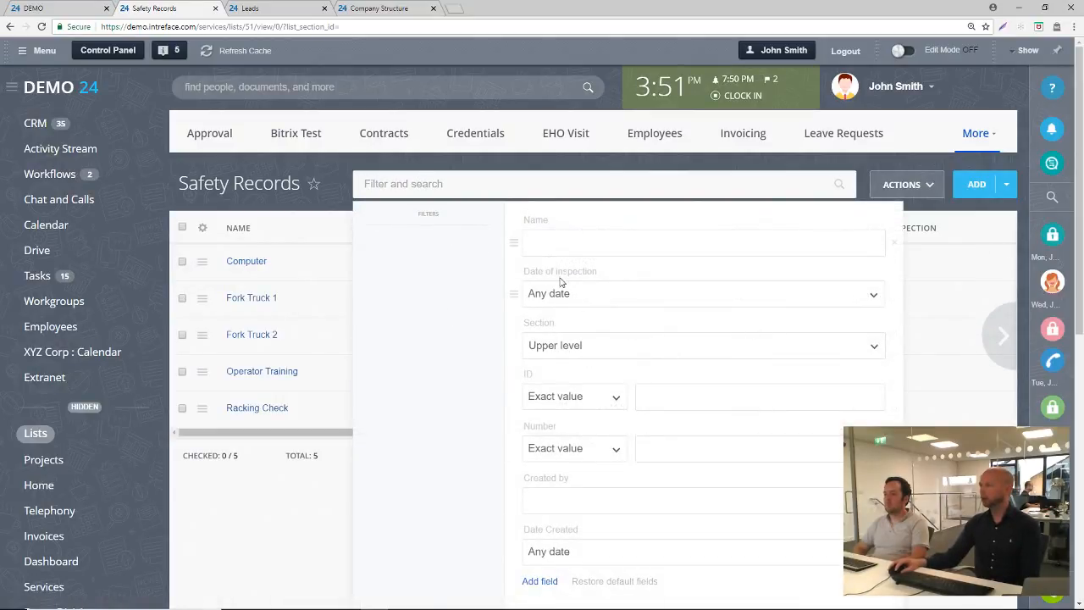
scroll(596, 342, "down", 1)
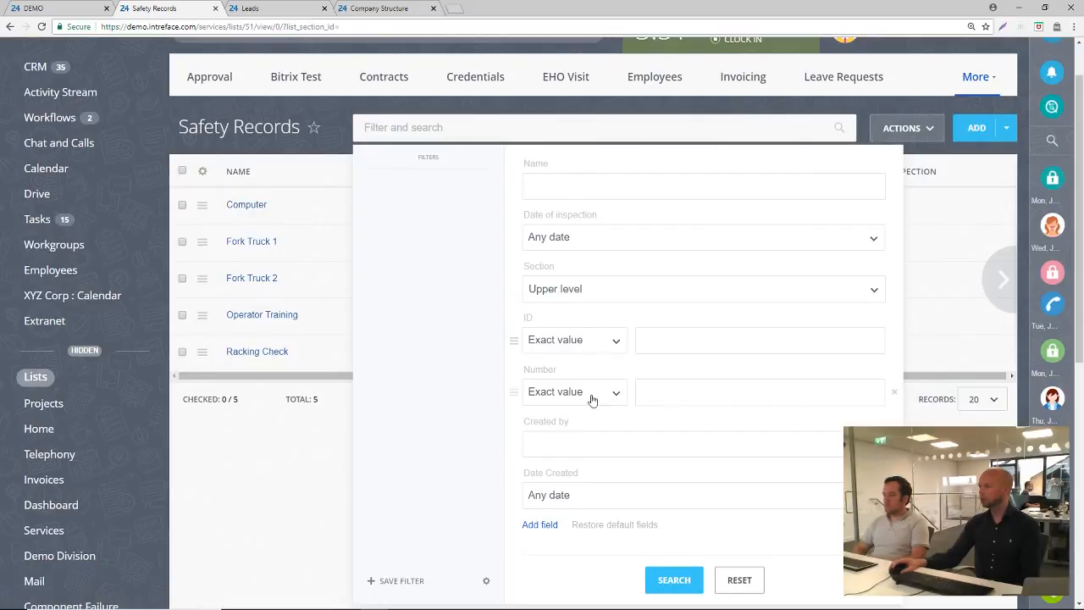
left_click(564, 446)
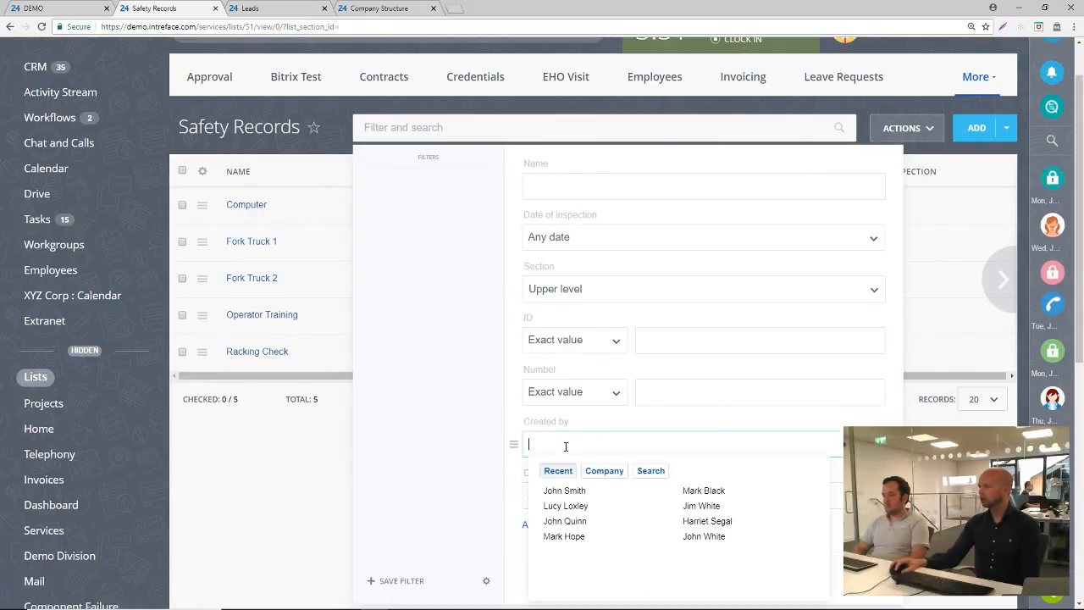
left_click(567, 489)
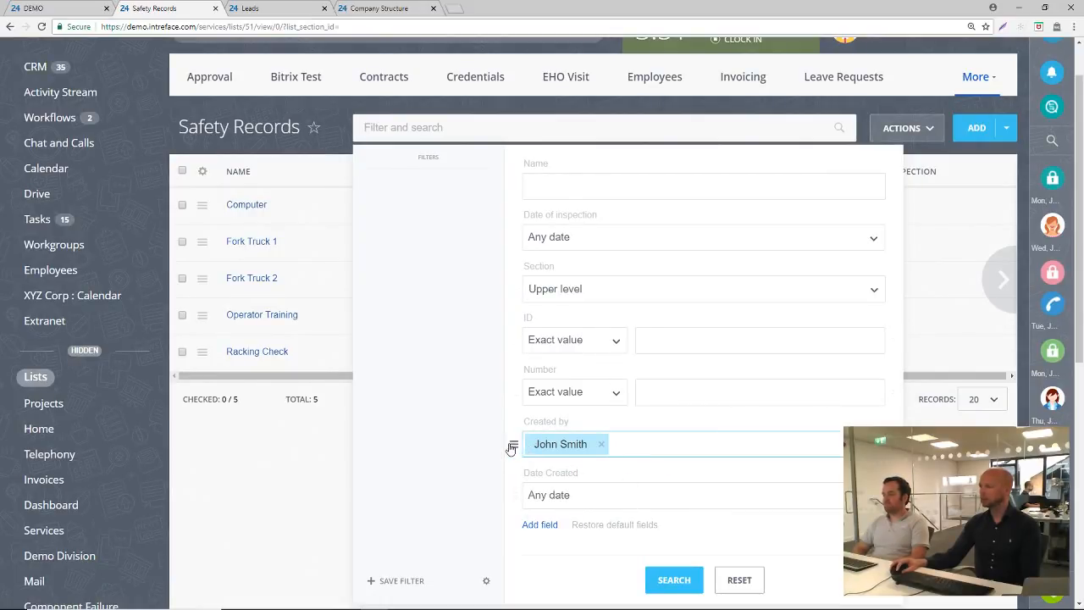
left_click_drag(513, 444, 513, 188)
scroll(629, 296, "up", 1)
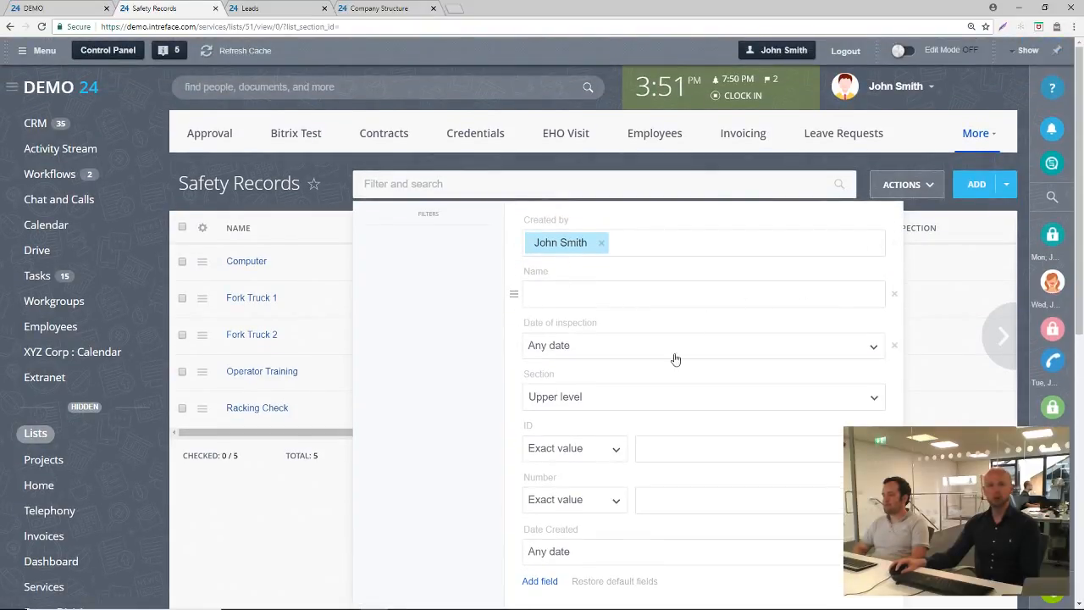
Apply the Created by filter for the signed-in user to the Safety Records list
scroll(669, 491, "down", 2)
left_click(666, 533)
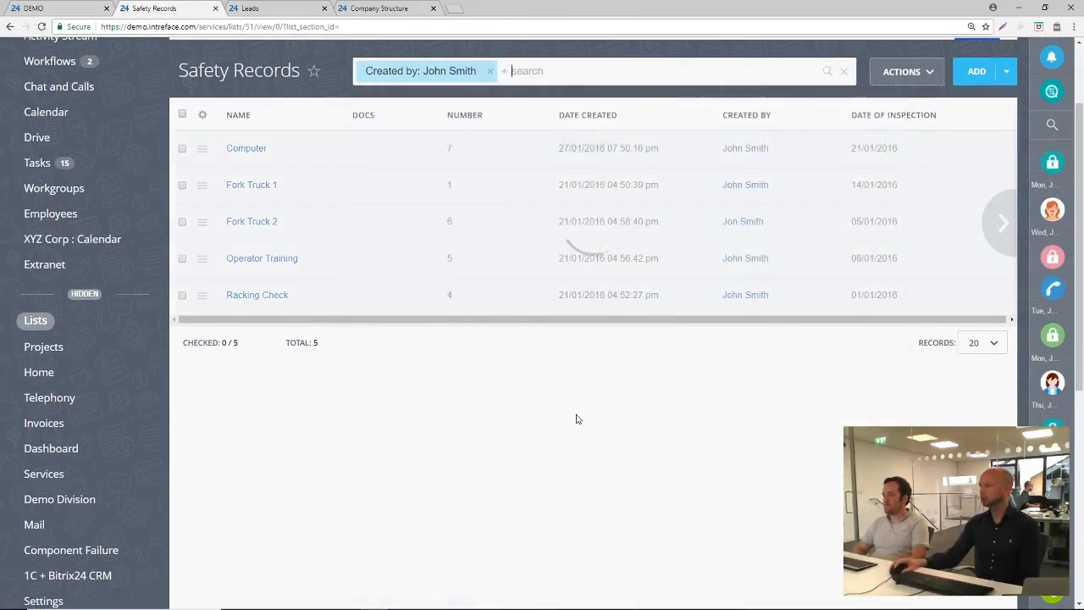
scroll(586, 416, "up", 2)
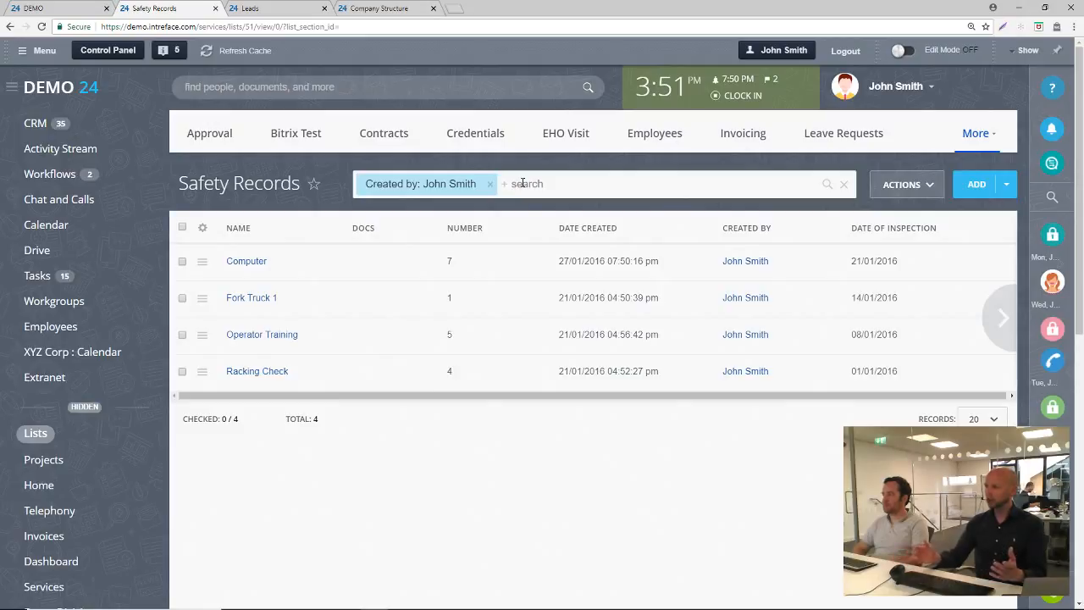
Search the filtered Safety Records for "comp" and clear both the search text and the Created by filter
type("comp")
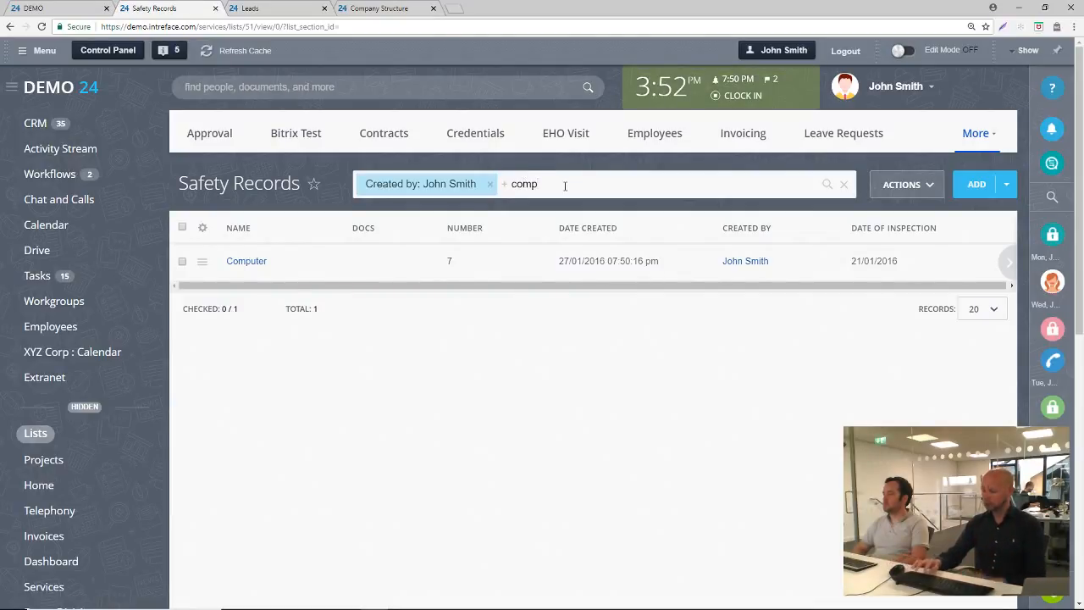
key("BackSpace")
key("BackSpace")
key("BackSpace")
key("BackSpace")
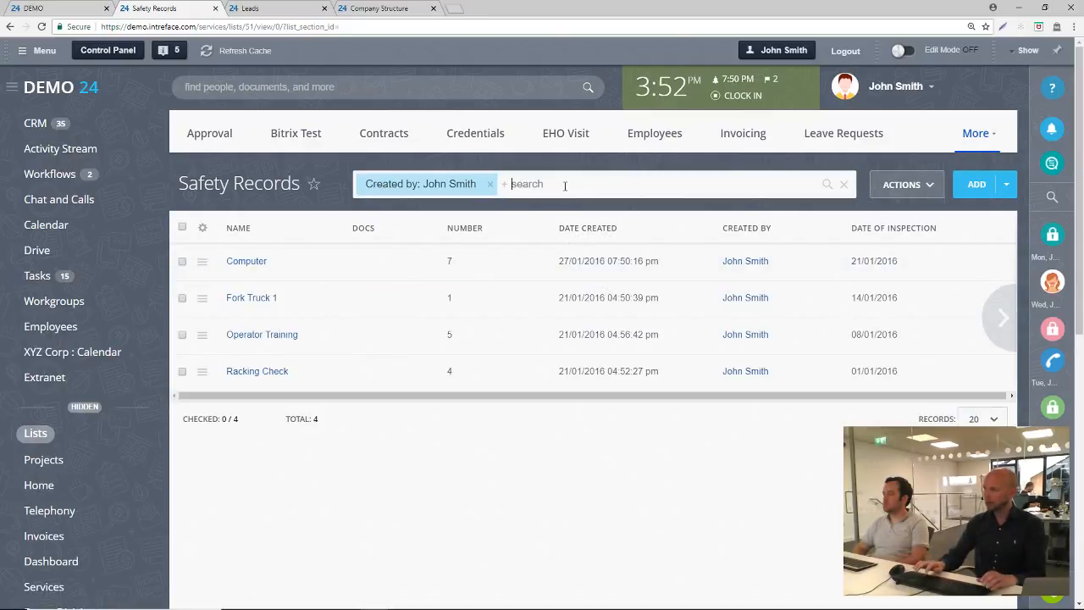
key("BackSpace")
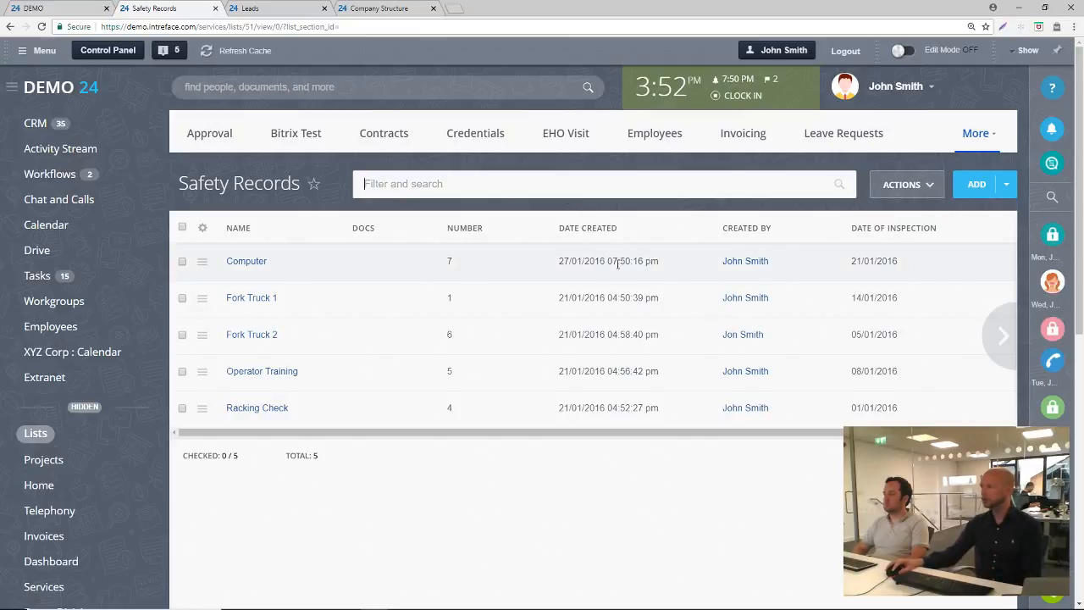
Move the Created by column ahead of Date Created and show the business processes that can be run on the Computer record
left_click_drag(747, 230, 610, 237)
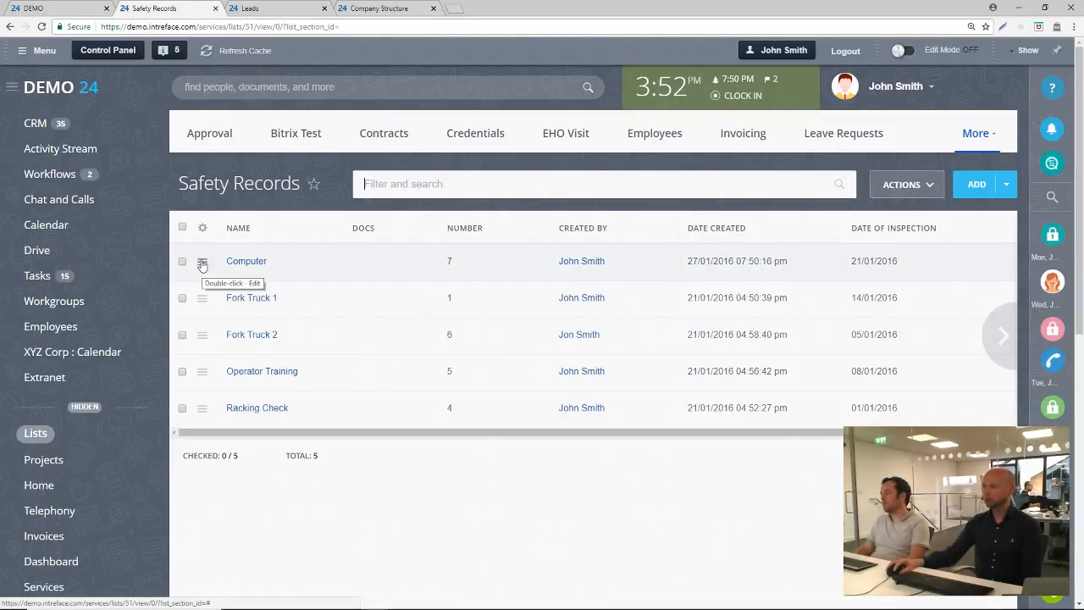
left_click(203, 264)
mouse_move(307, 316)
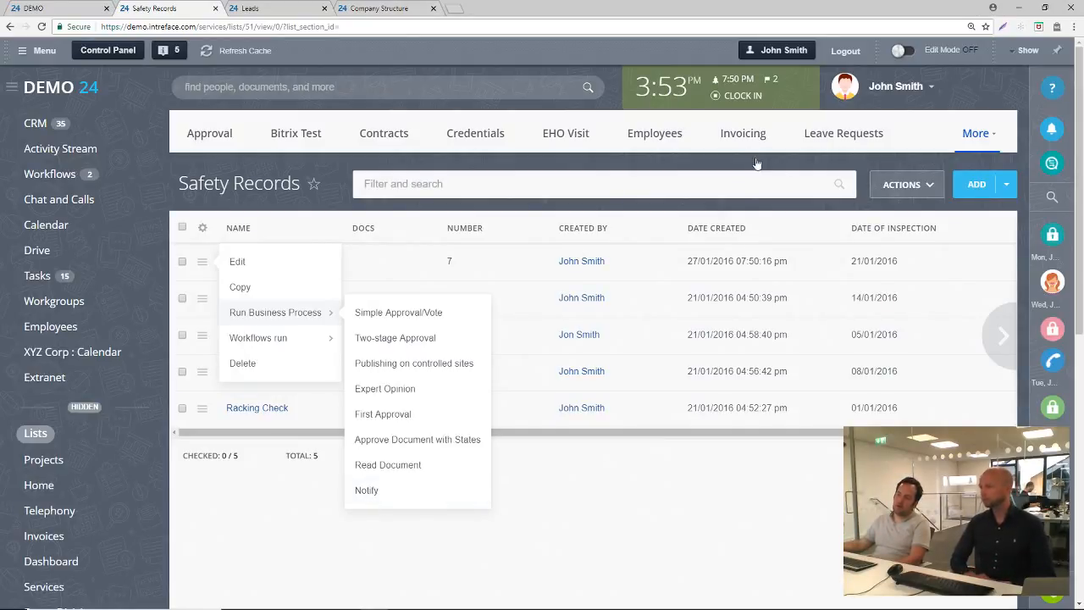
Review the actions available for the Safety Records list, including the Excel export, and view the Computer record's details
left_click(902, 185)
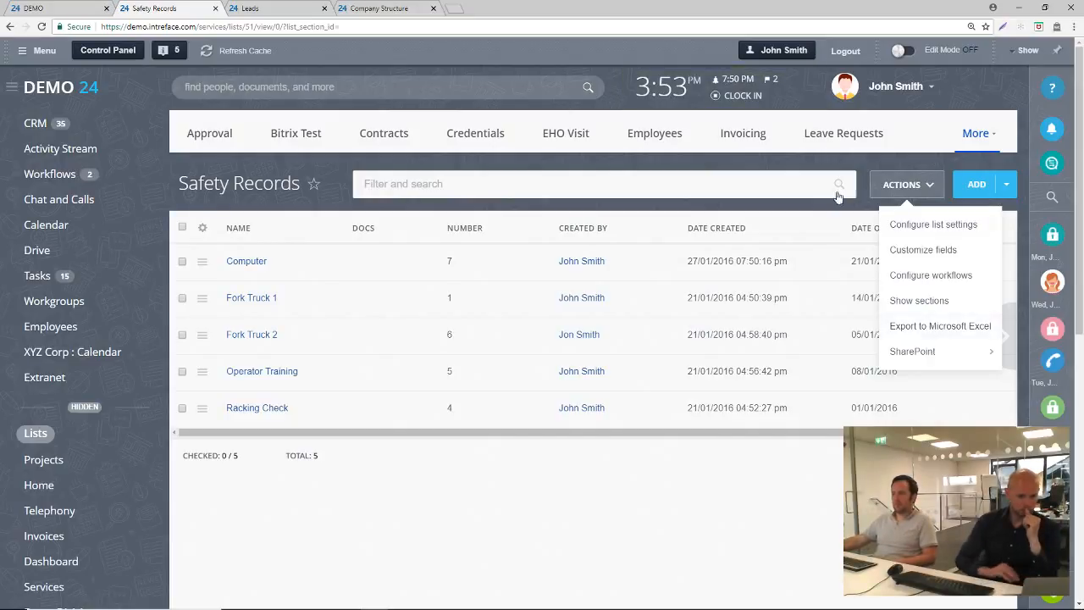
left_click(798, 165)
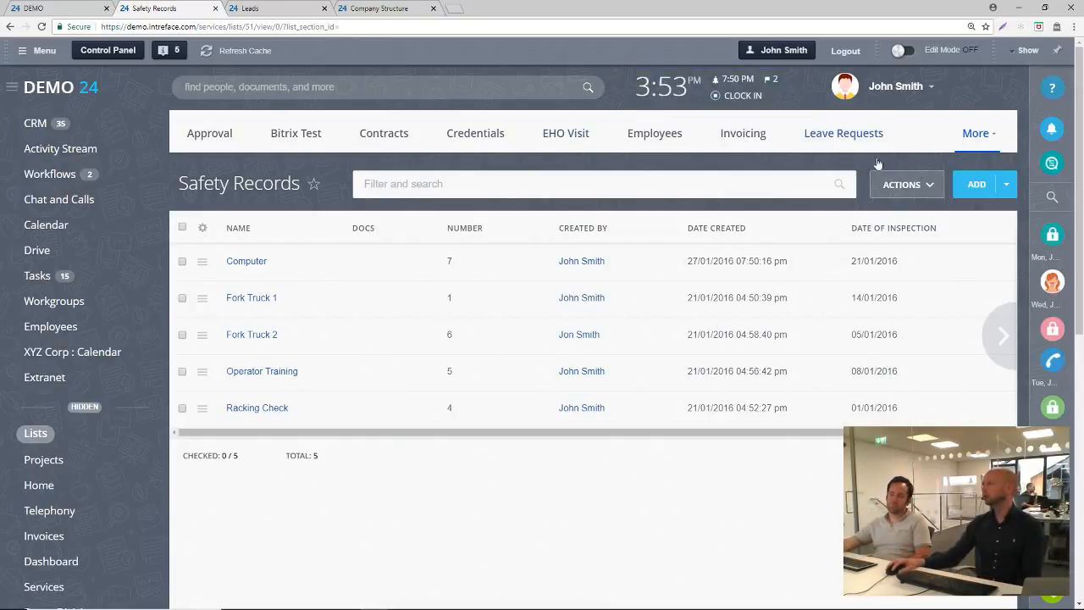
left_click(919, 185)
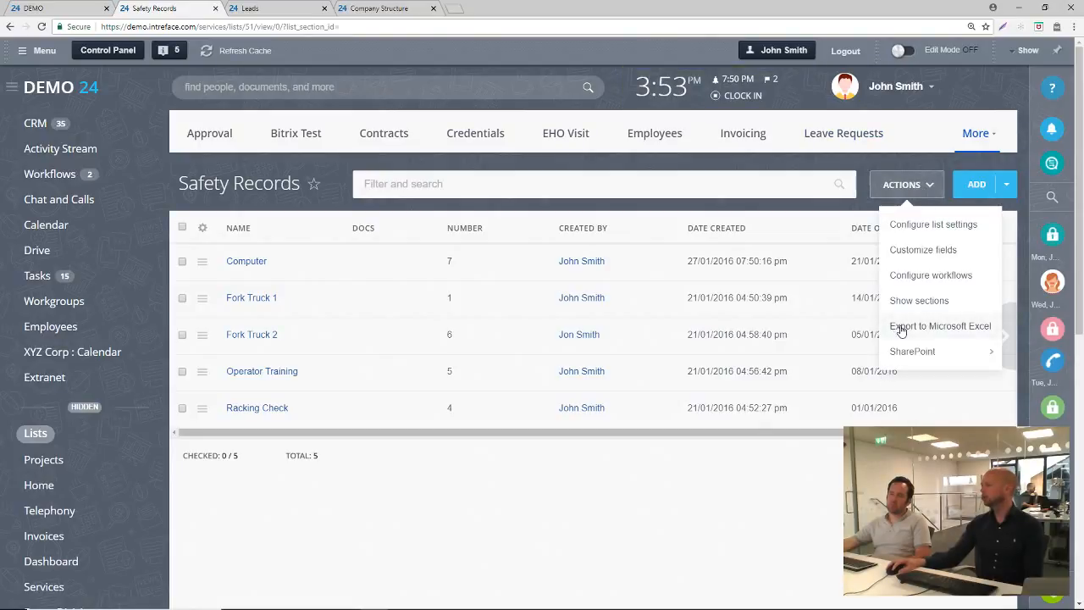
left_click(330, 176)
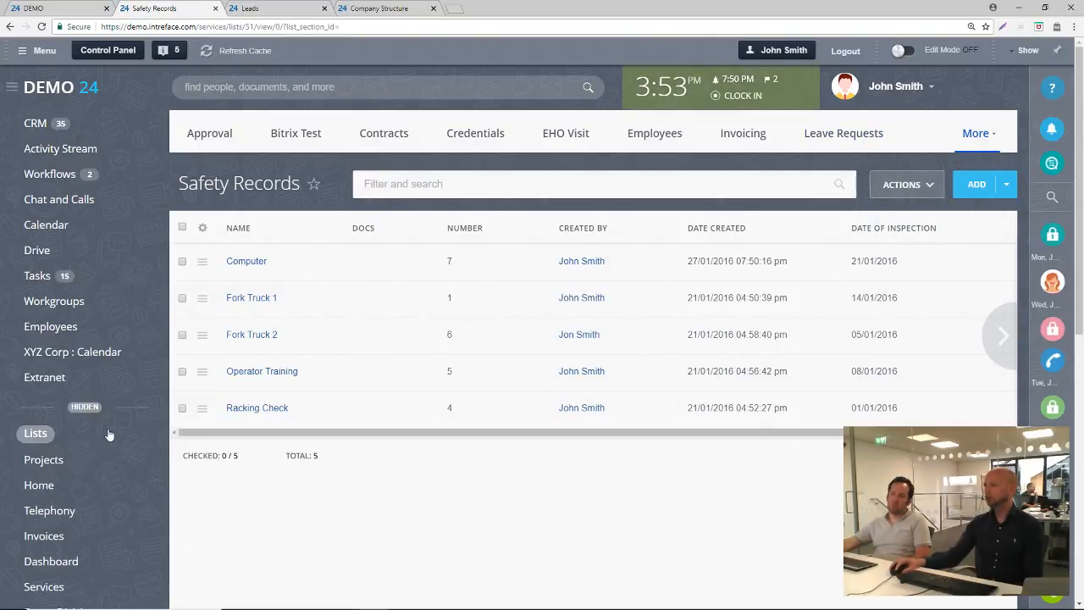
scroll(133, 450, "down", 2)
scroll(133, 452, "up", 2)
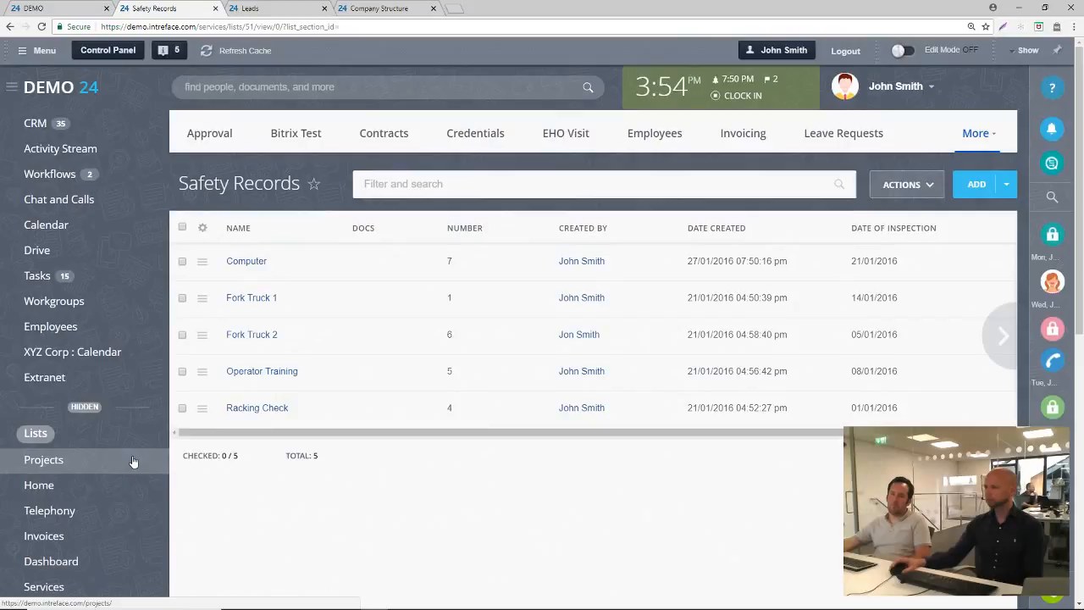
left_click(249, 263)
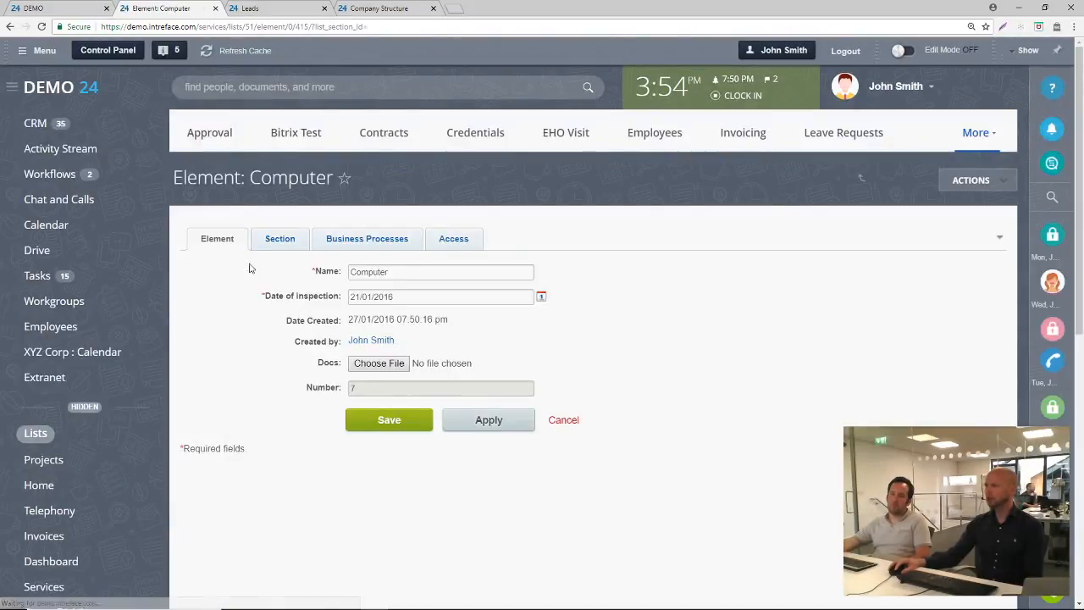
left_click(10, 27)
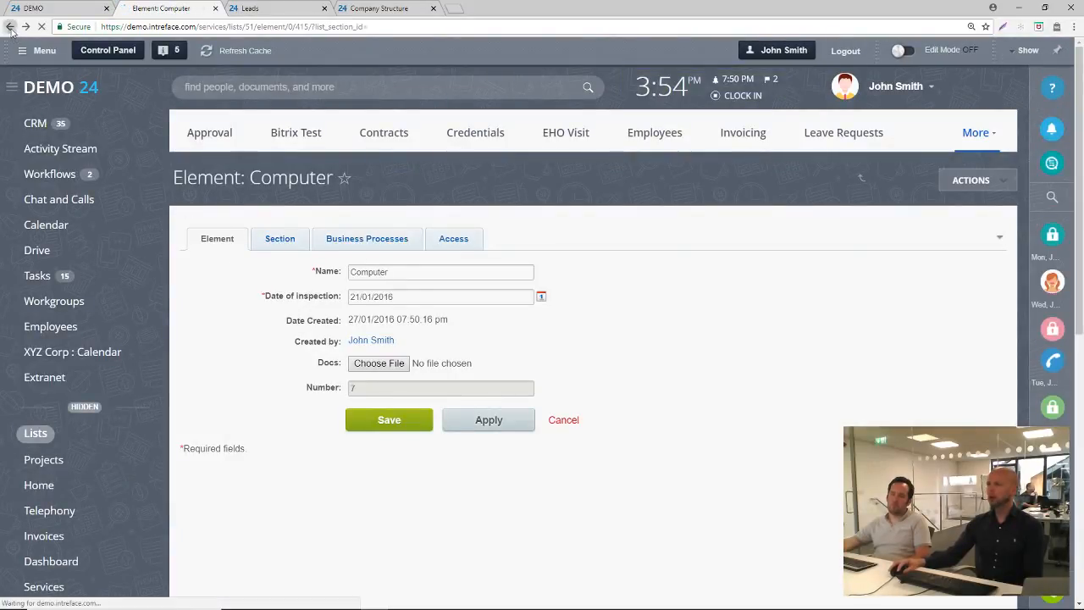
Preview the Safety Records list for printing in landscape layout and cancel the printout
scroll(419, 311, "down", 6)
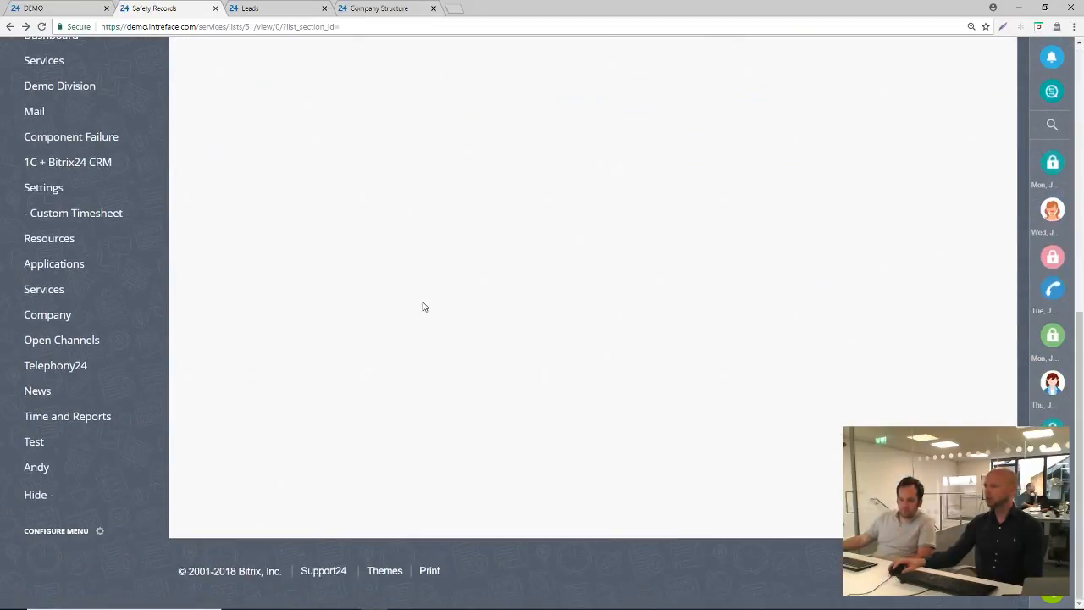
left_click(427, 571)
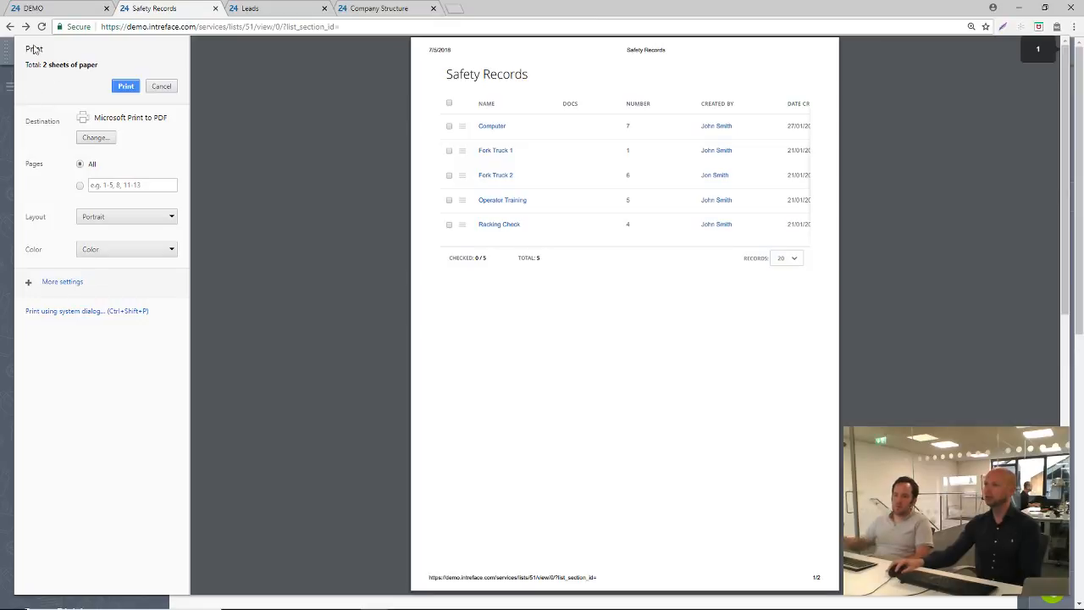
left_click(97, 218)
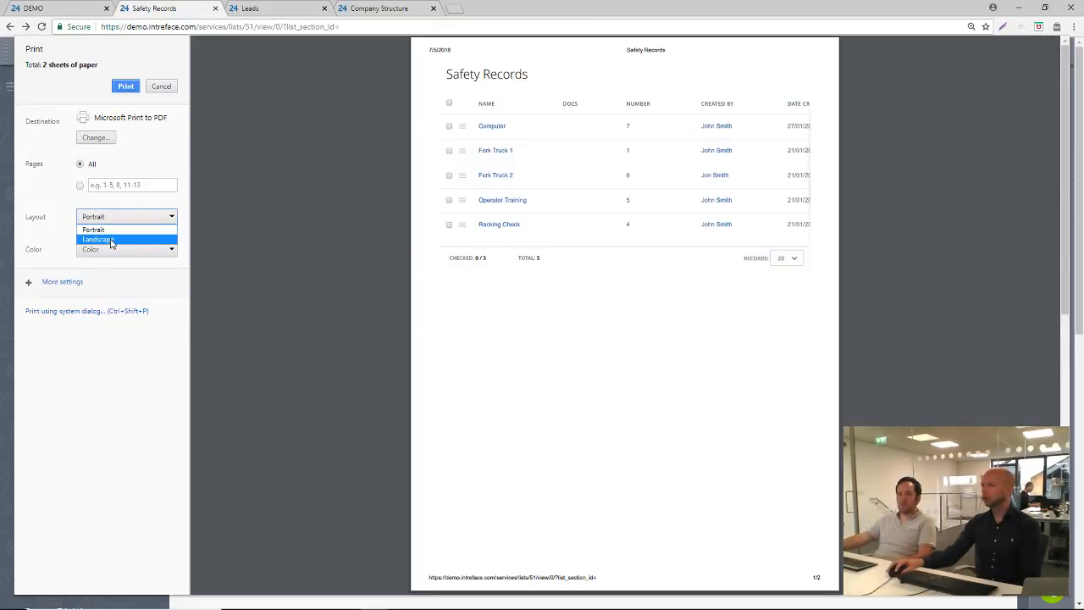
left_click(103, 235)
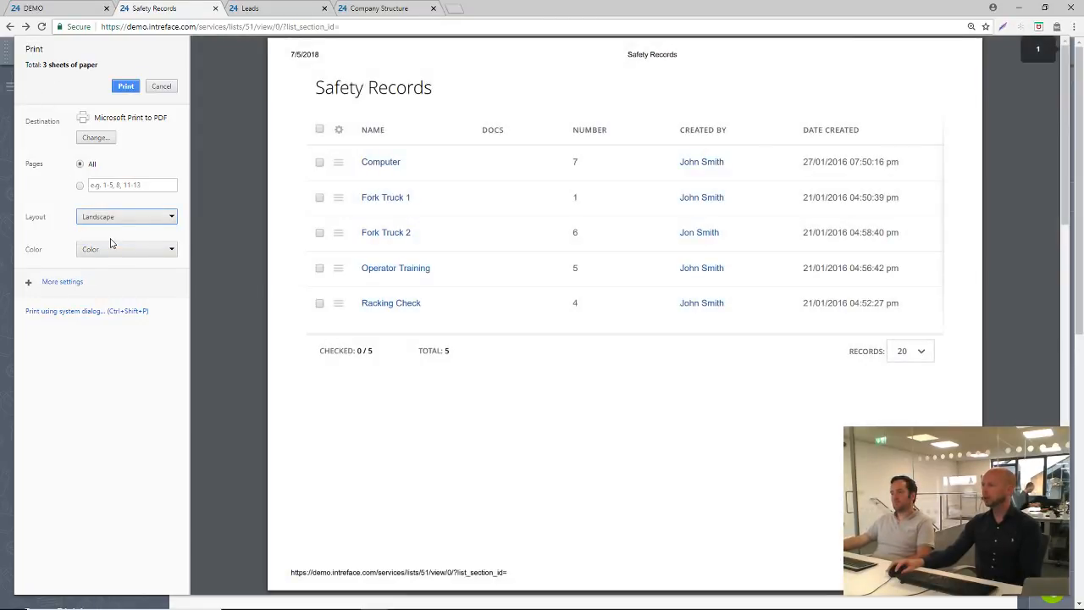
left_click(162, 88)
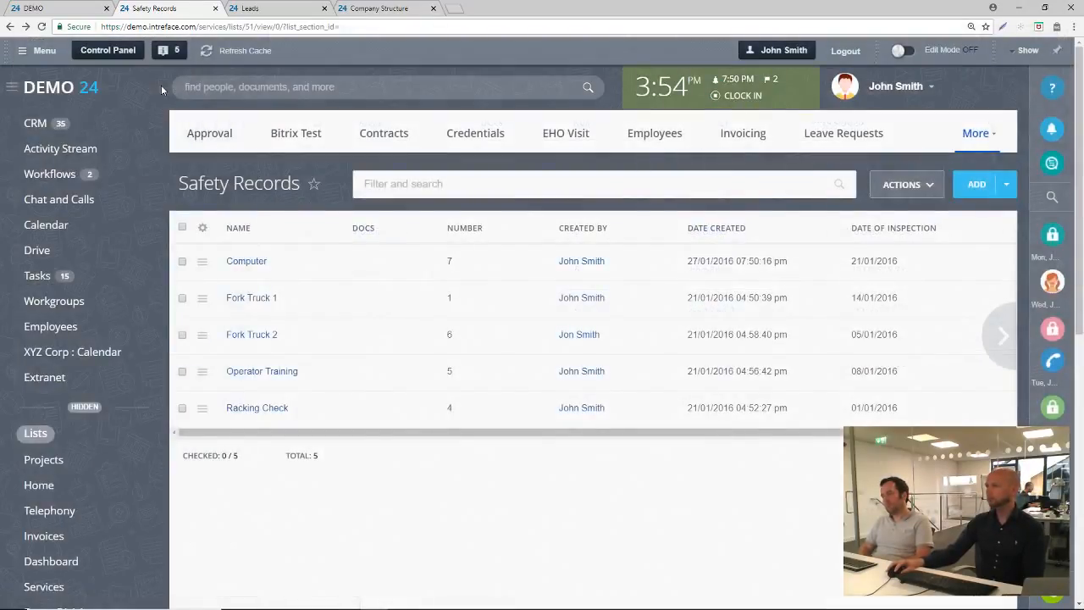
Preview the Safety Records printout with Save as PDF as the destination and cancel without saving
scroll(240, 482, "down", 6)
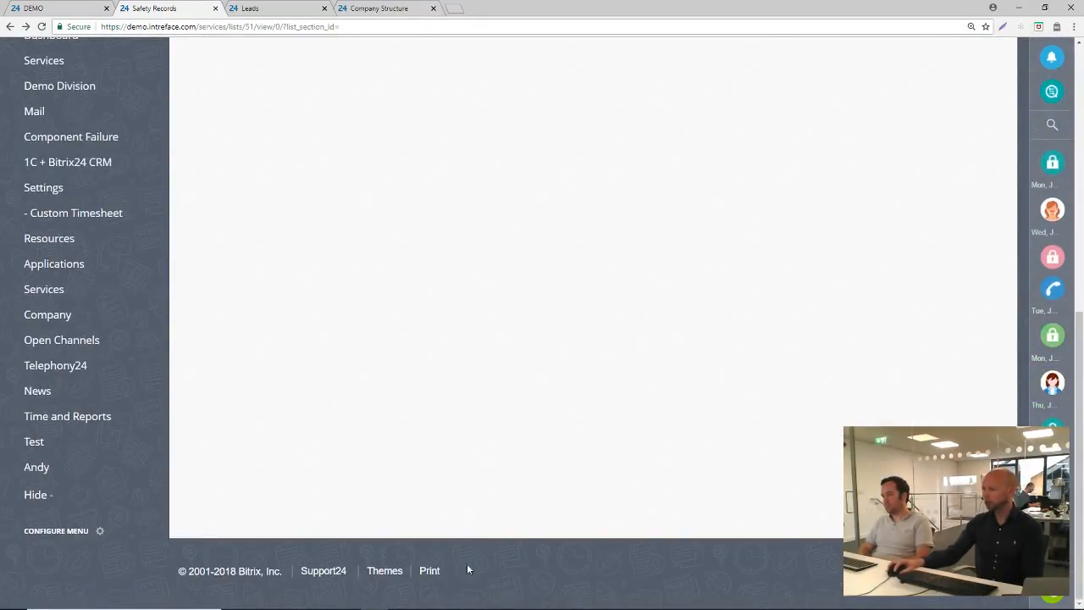
left_click(429, 573)
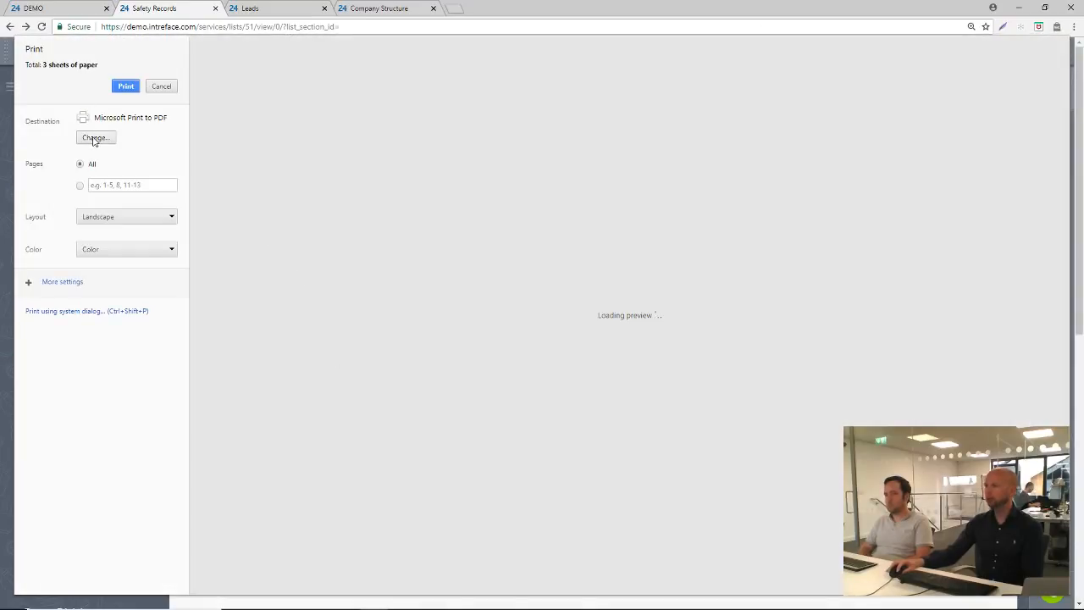
left_click(93, 139)
left_click(415, 329)
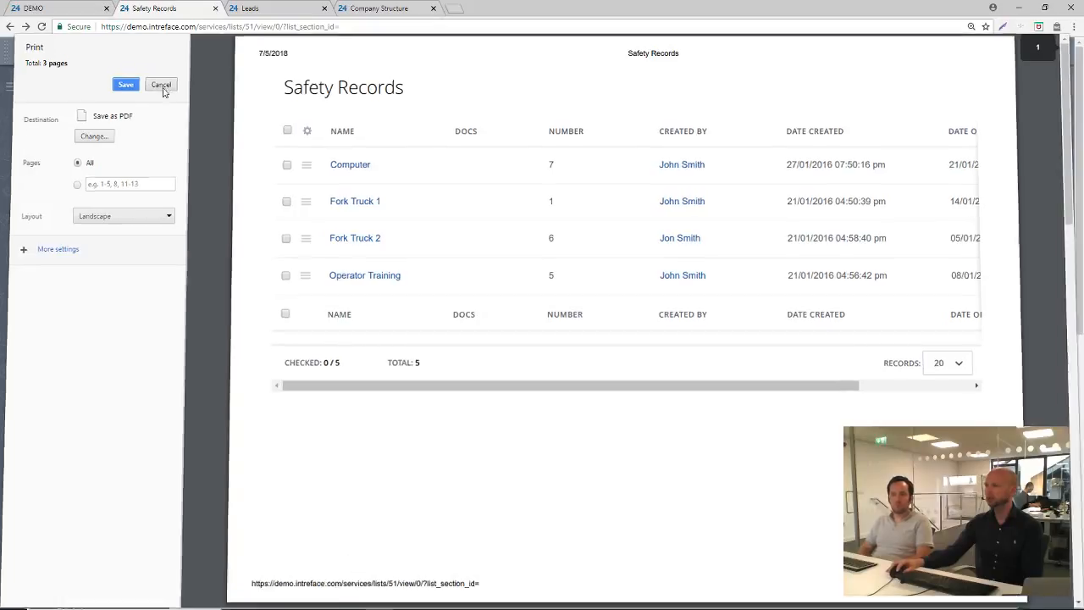
left_click(161, 86)
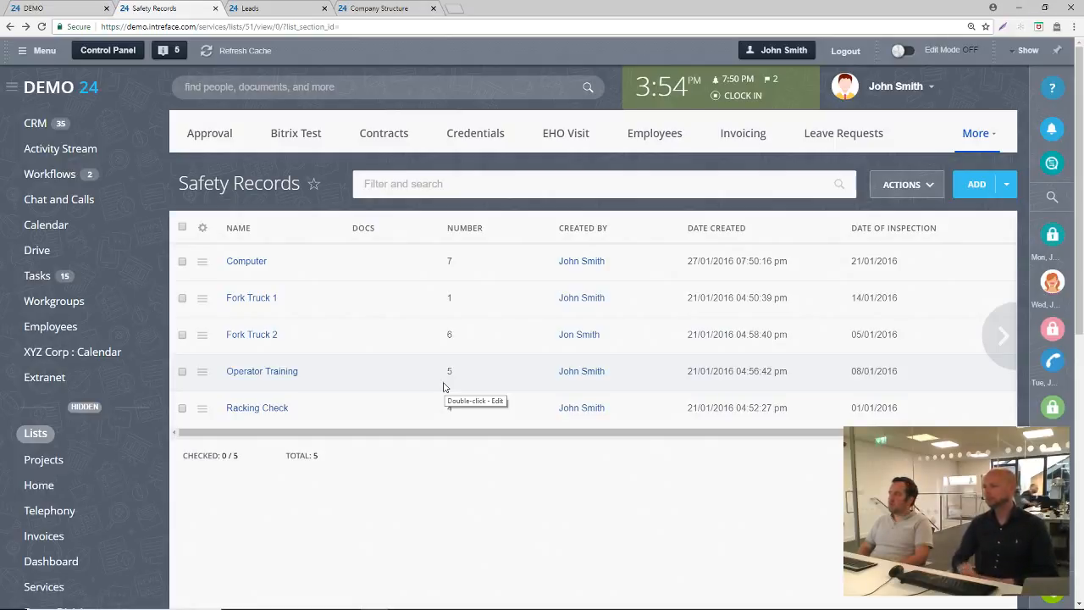
Collapse the hidden menu items and show the tasks as a Gantt chart
left_click(84, 408)
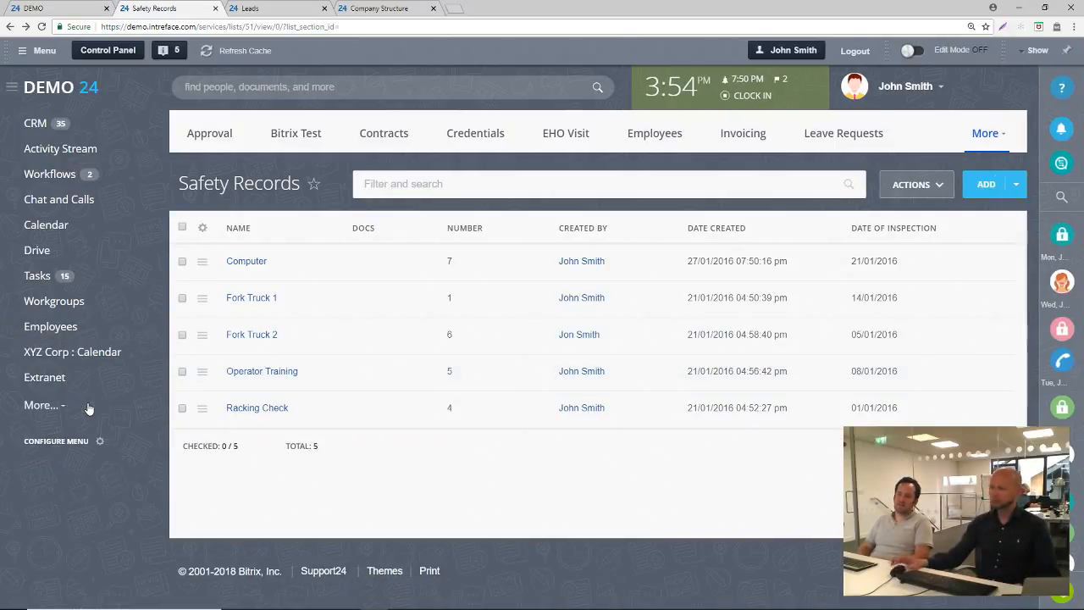
left_click(66, 283)
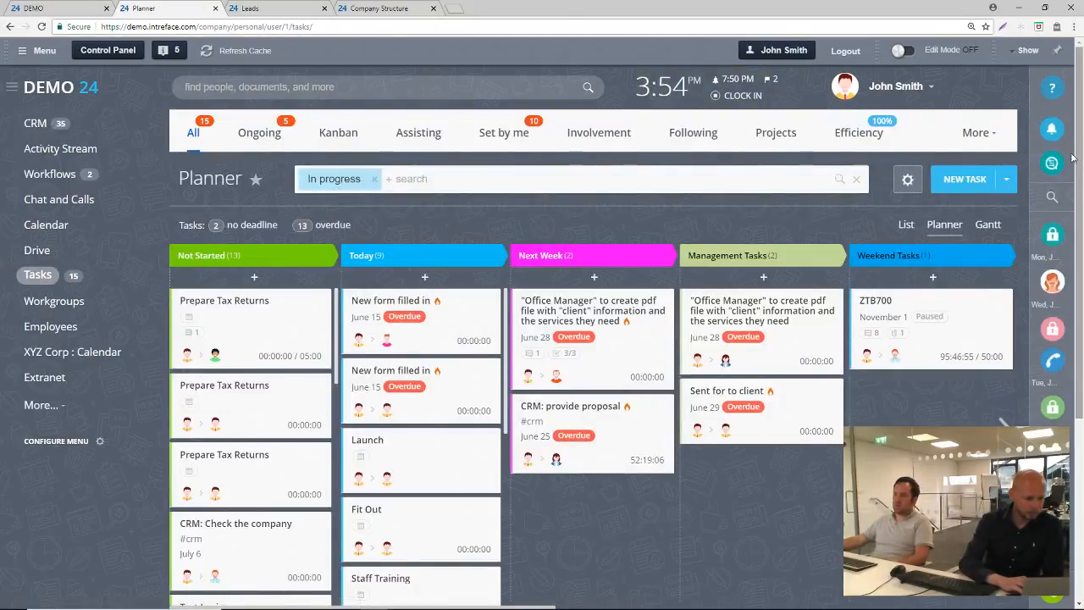
left_click(987, 227)
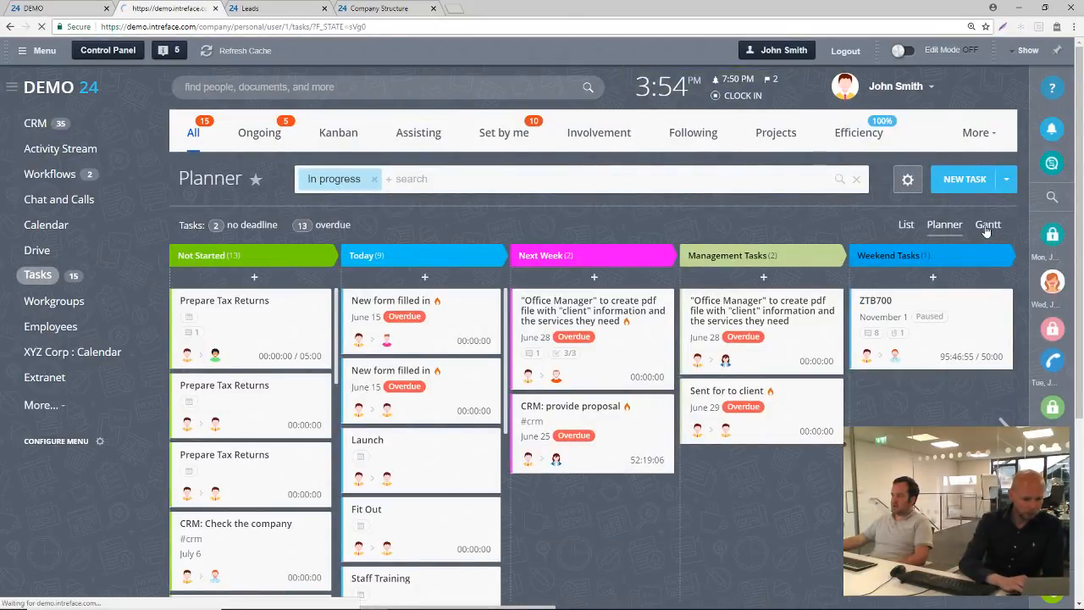
View the task Gantt chart on a wider, quarterly timescale and return it to the daily scale
scroll(518, 203, "down", 2)
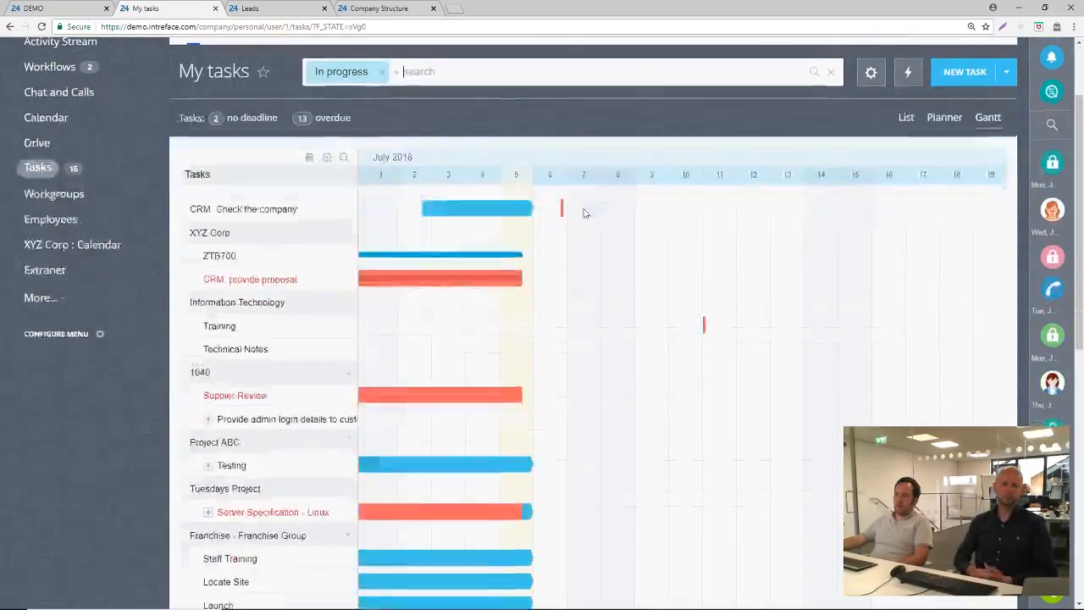
left_click(344, 152)
left_click(343, 152)
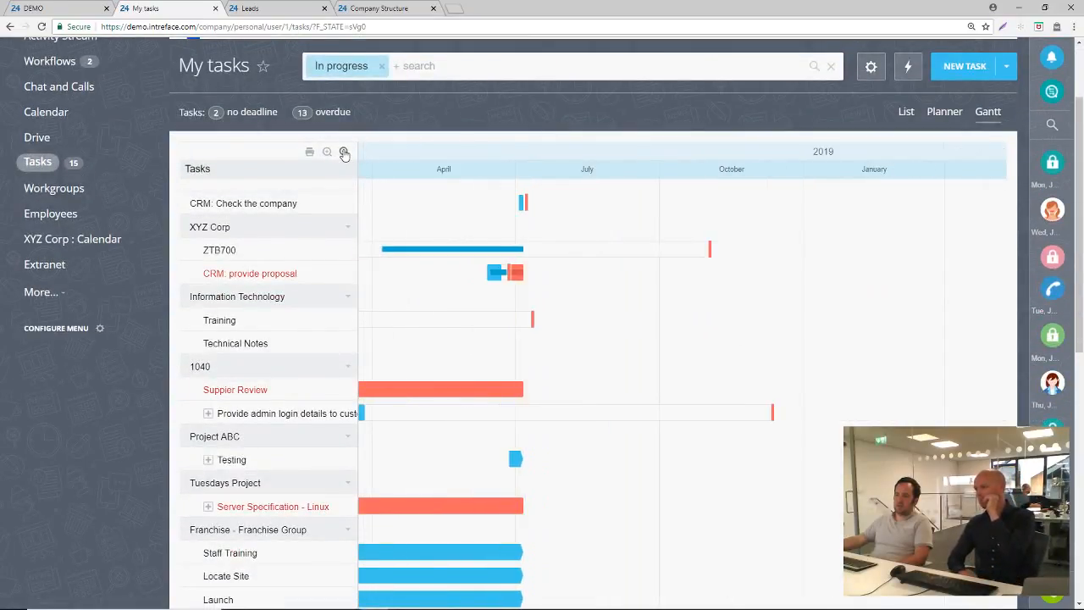
left_click(327, 152)
left_click(327, 151)
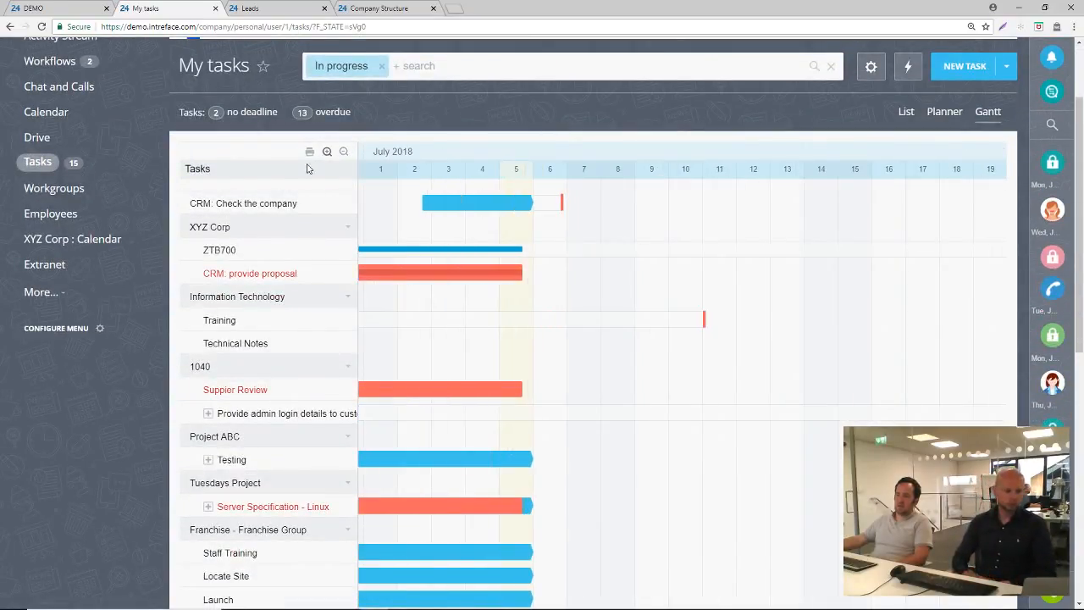
Preview the Gantt chart printout in landscape orientation, cancel it and return to My tasks
left_click(310, 153)
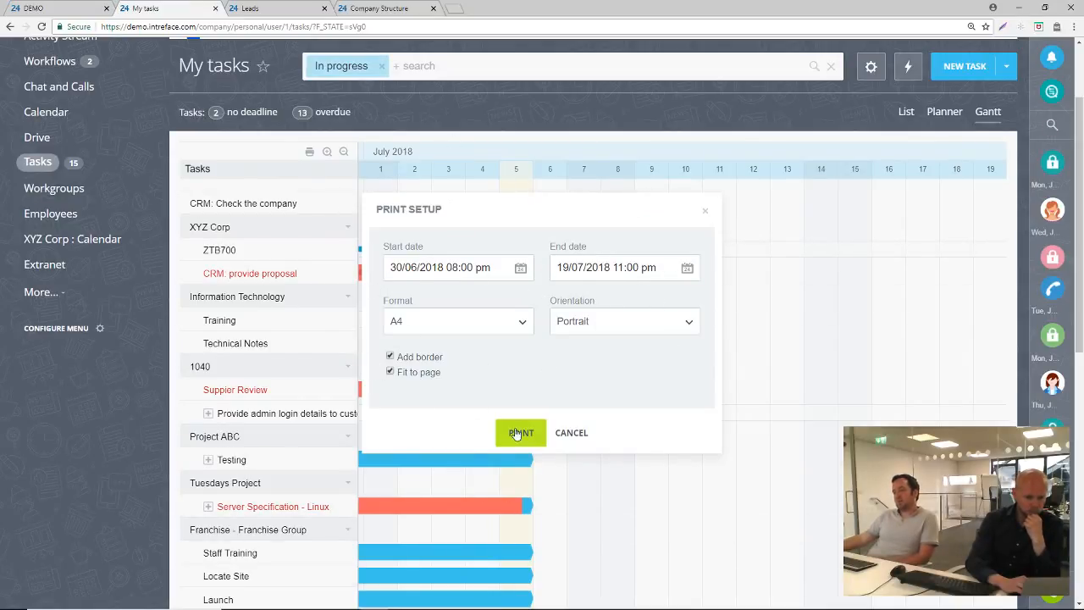
left_click(601, 326)
left_click(603, 356)
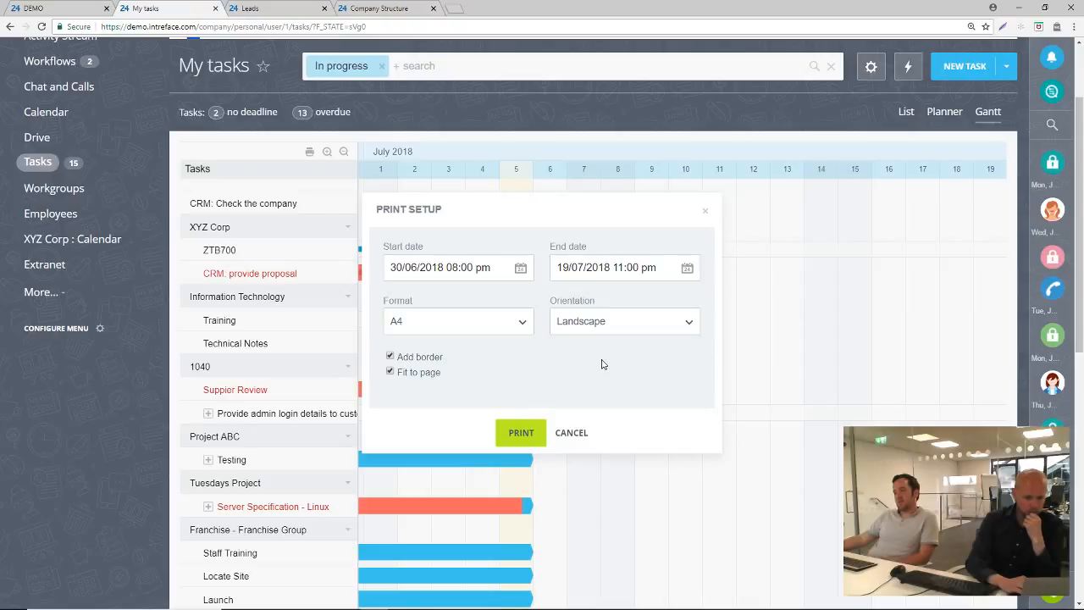
left_click(519, 433)
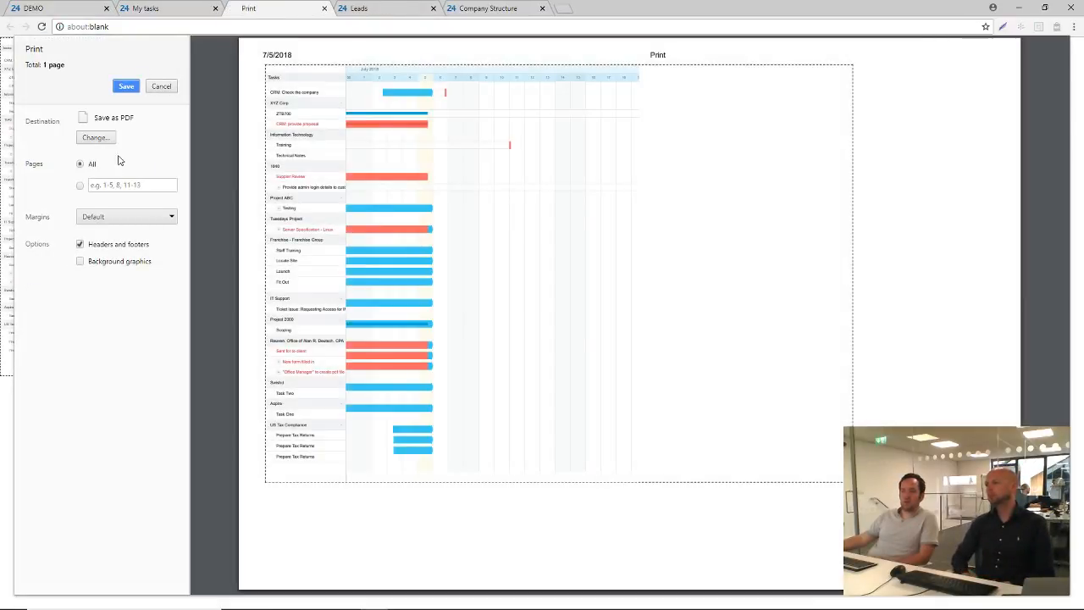
right_click(162, 90)
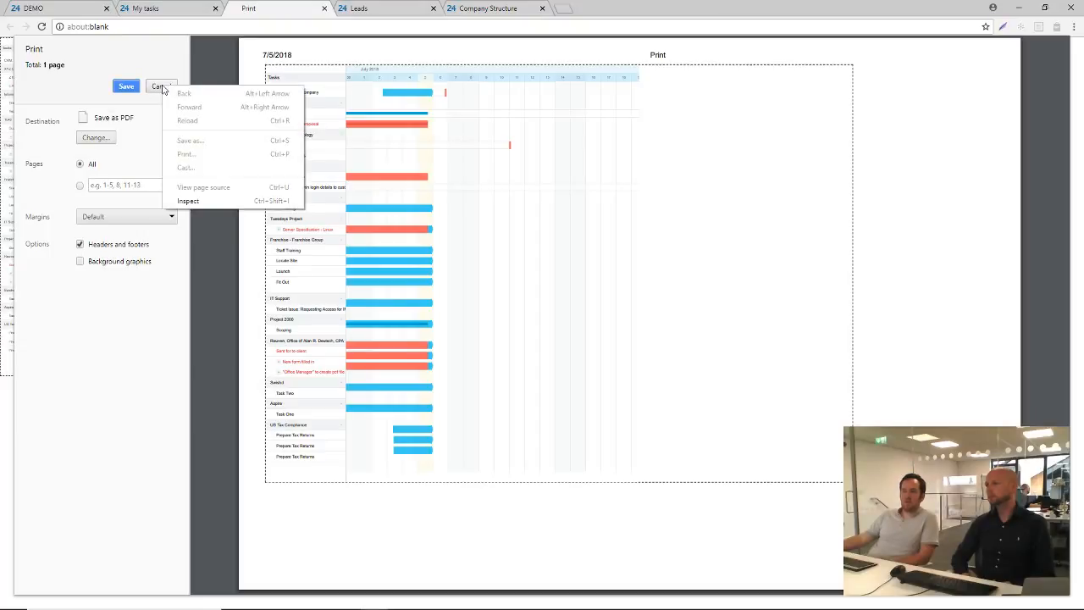
left_click(162, 90)
left_click(172, 10)
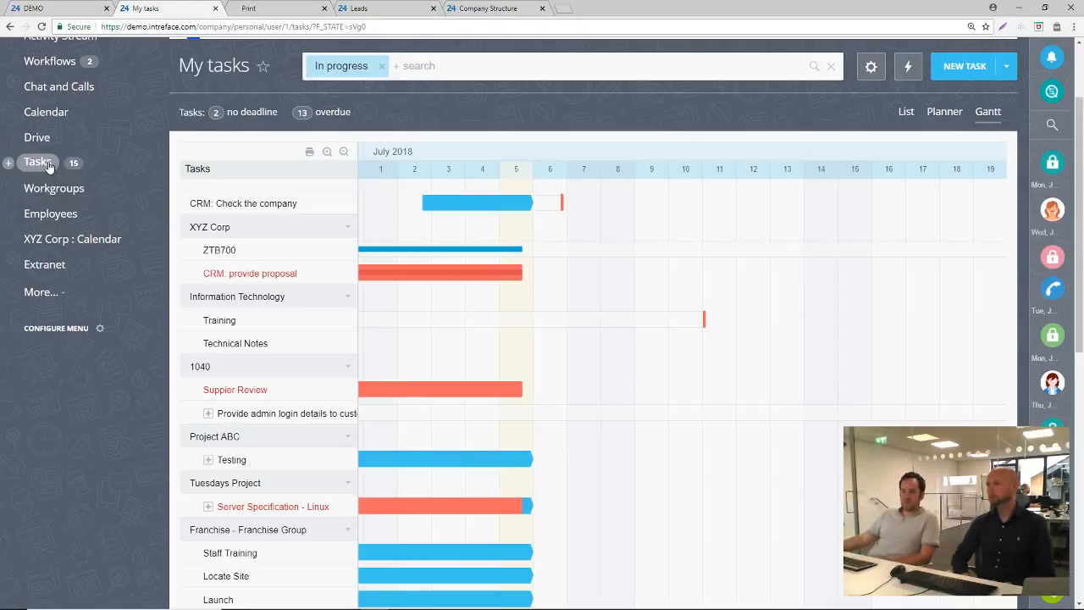
Filter the in-progress tasks on the Gantt chart by the group Project 888, and remove that project filter again
left_click(462, 68)
left_click(462, 67)
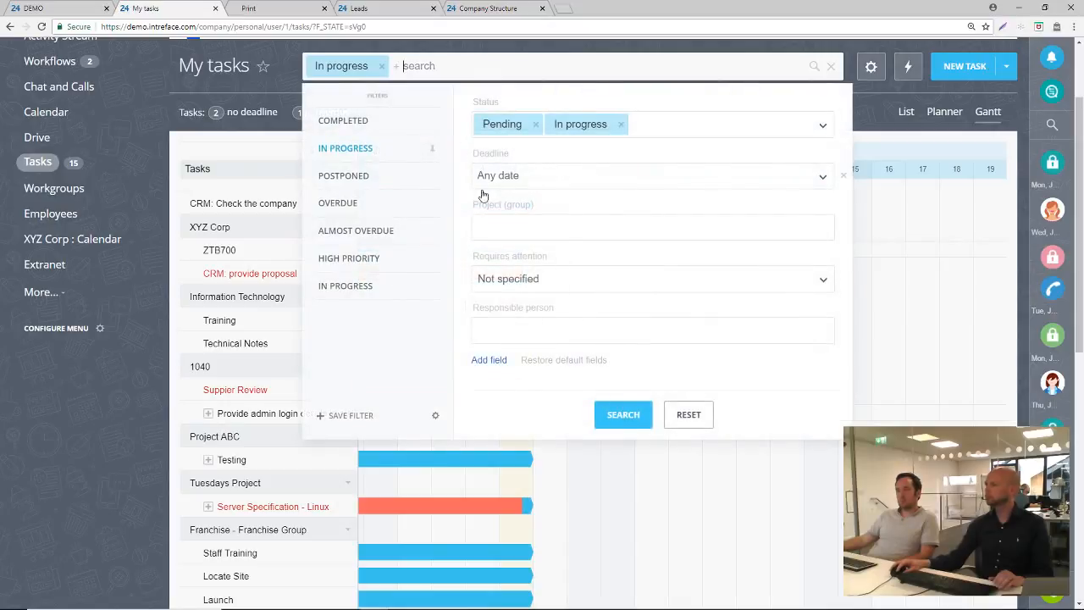
left_click(525, 228)
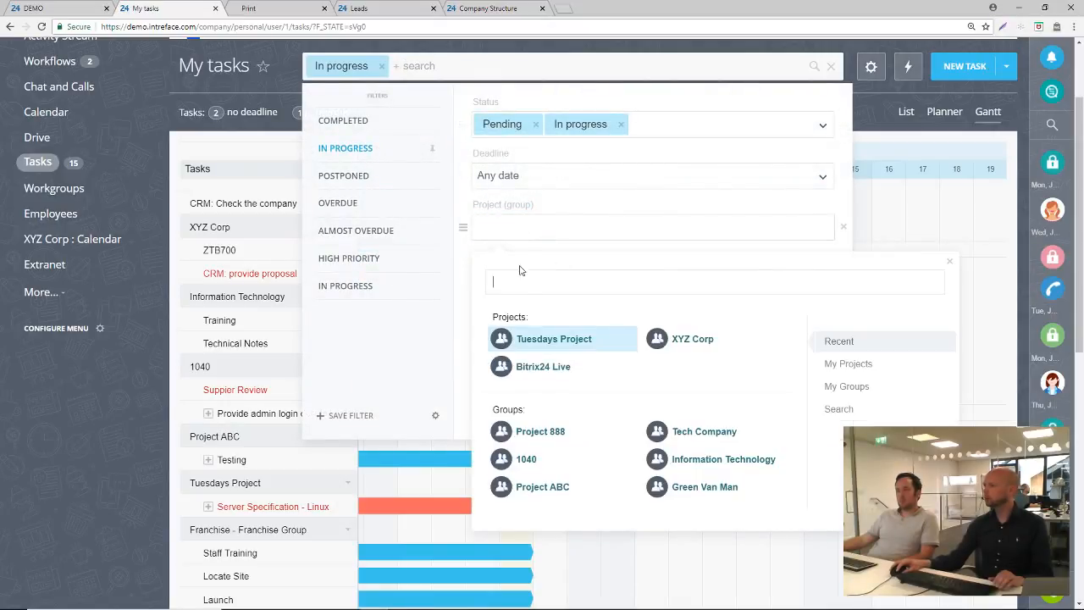
left_click(540, 434)
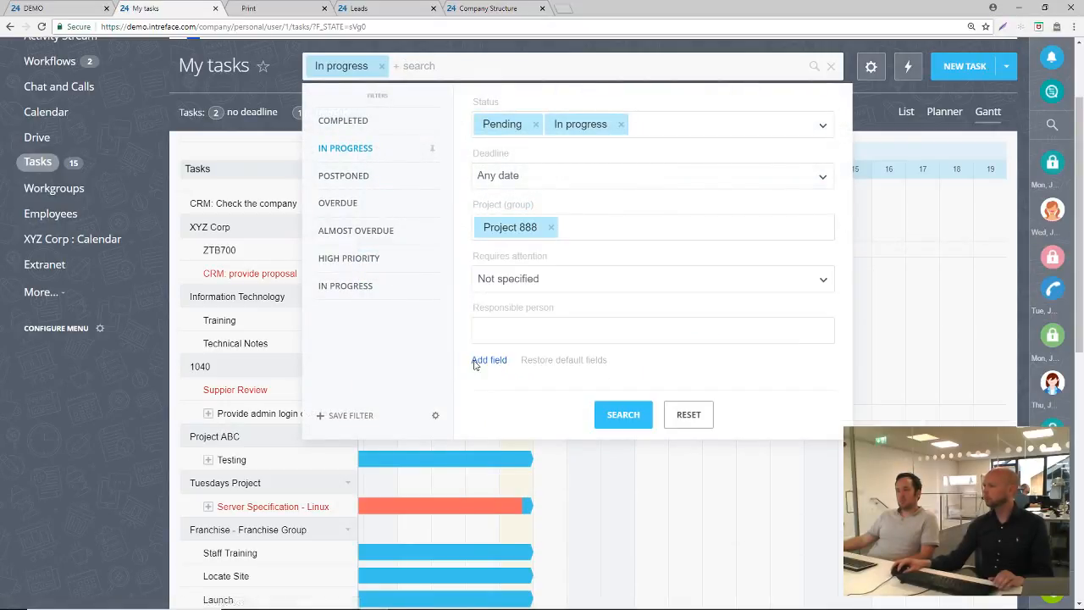
left_click(624, 414)
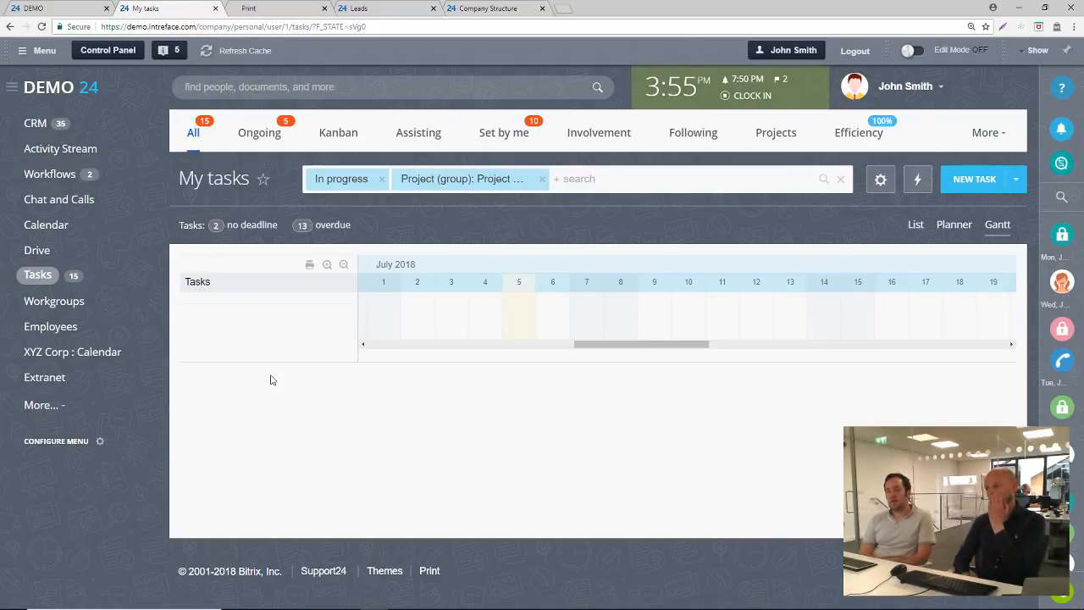
left_click(543, 178)
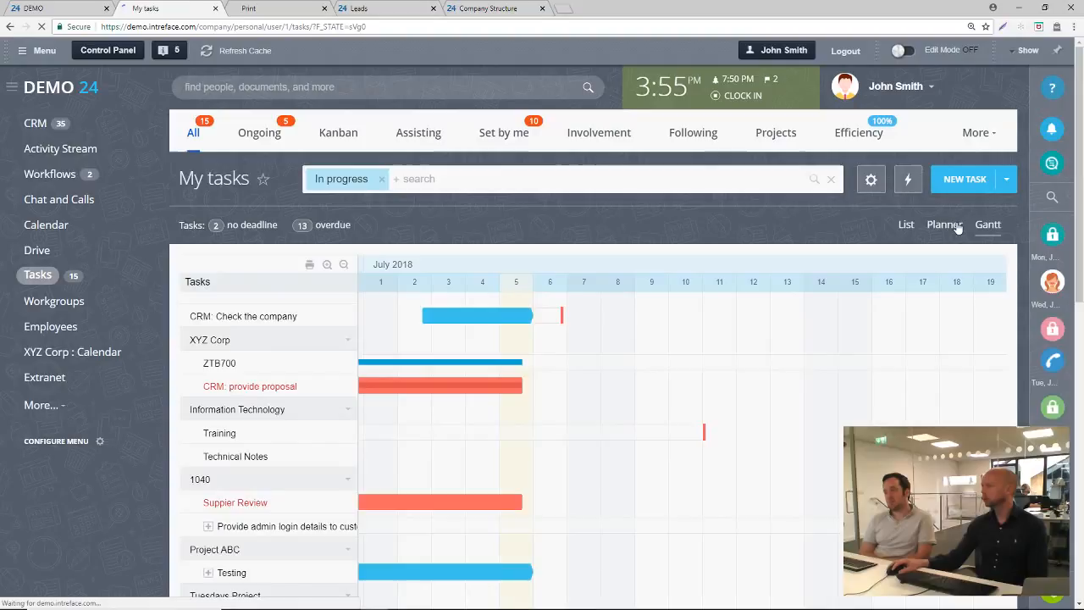
Switch the tasks to the Planner view and look through the task cards in its columns
left_click(956, 227)
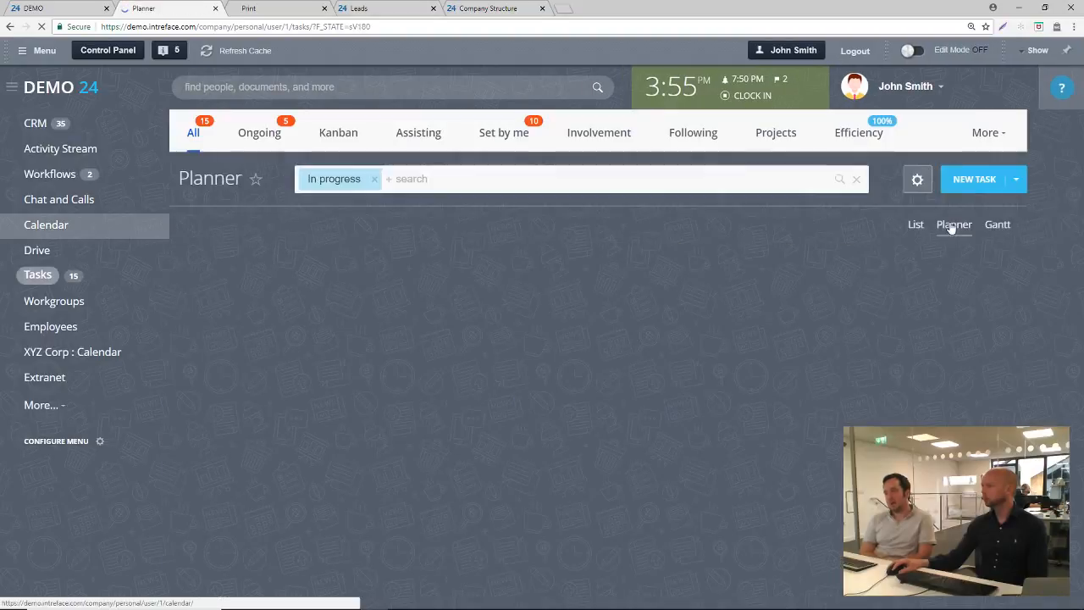
scroll(266, 417, "down", 3)
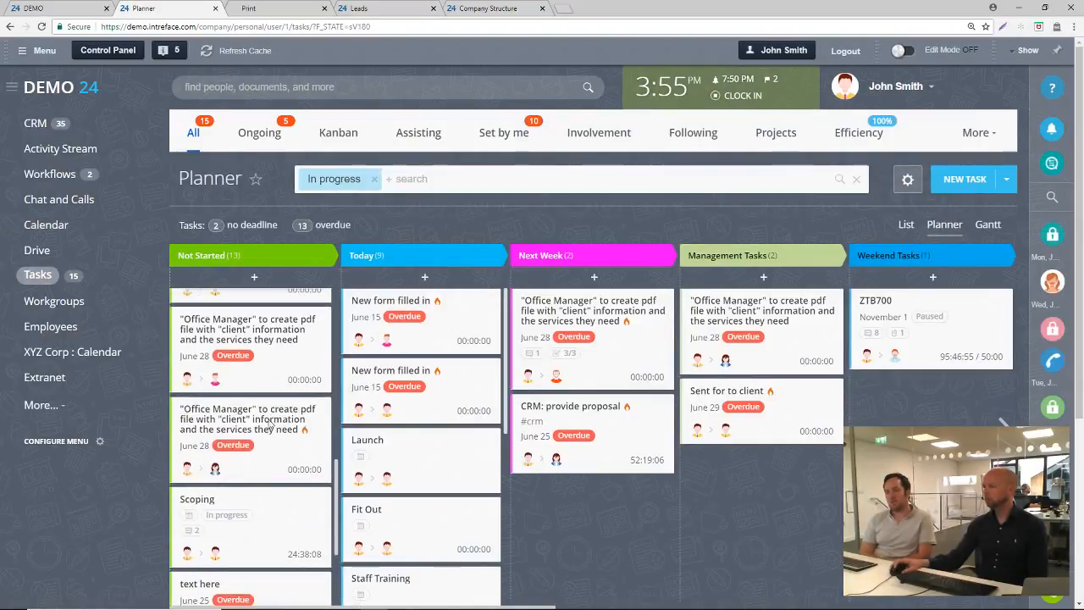
scroll(139, 451, "down", 3)
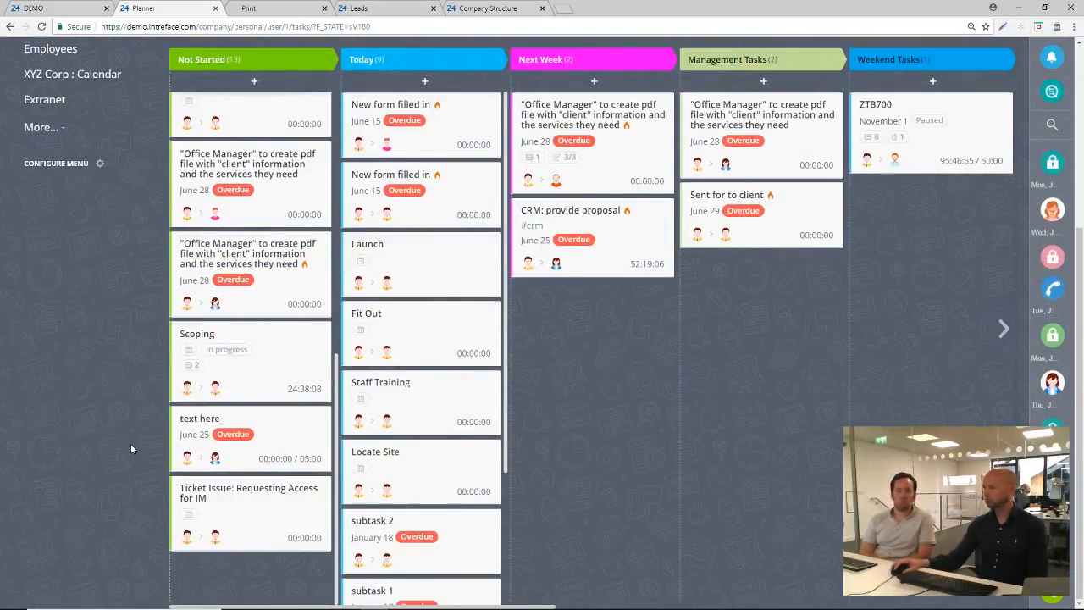
scroll(134, 443, "up", 3)
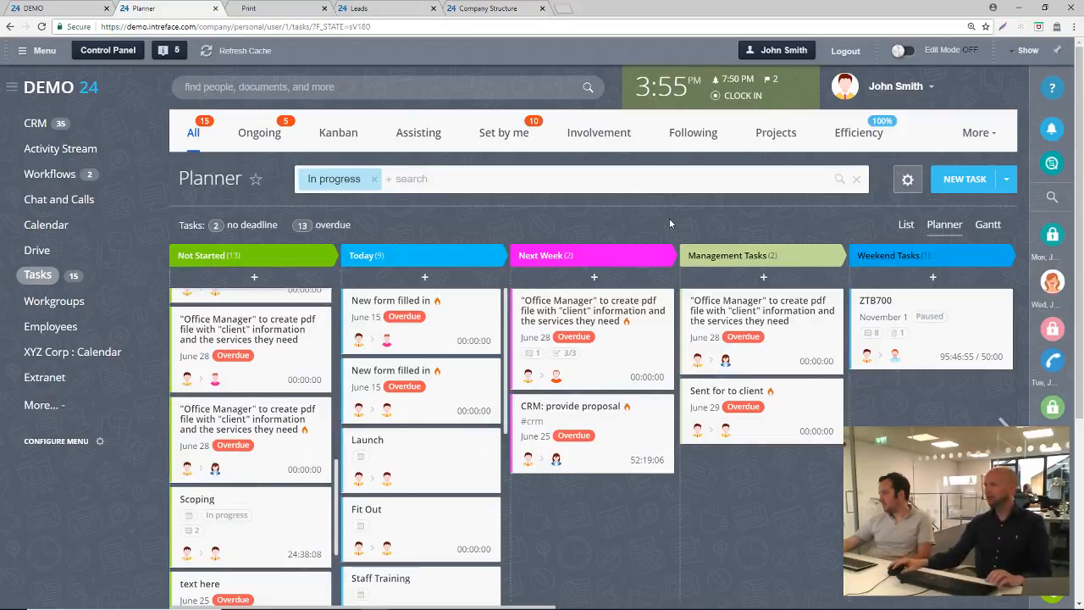
Go to the Activity Stream and open the Request Leave Form workflow
left_click(36, 125)
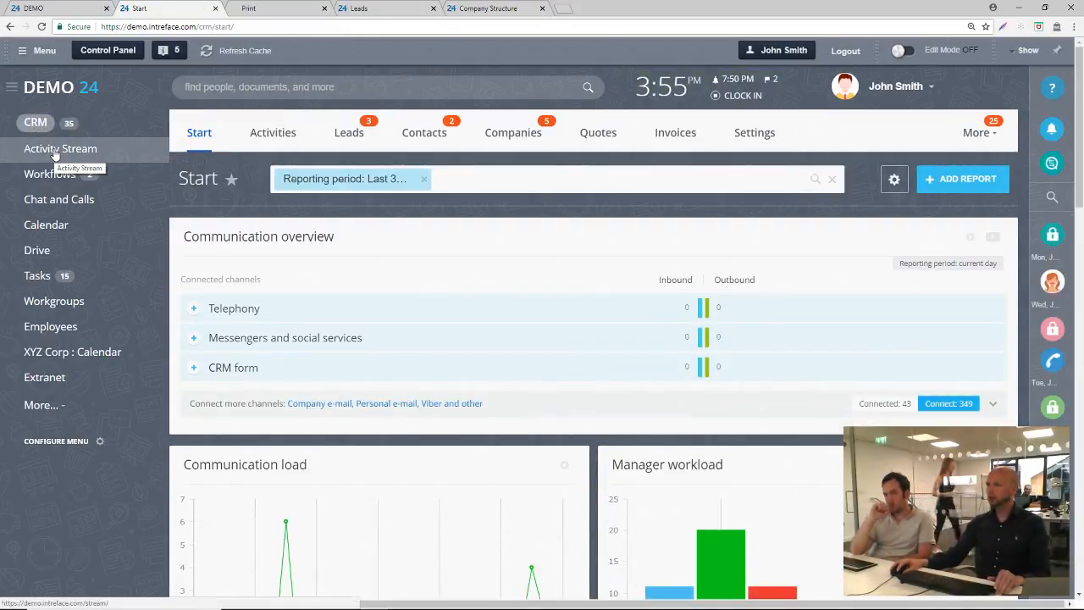
left_click(58, 150)
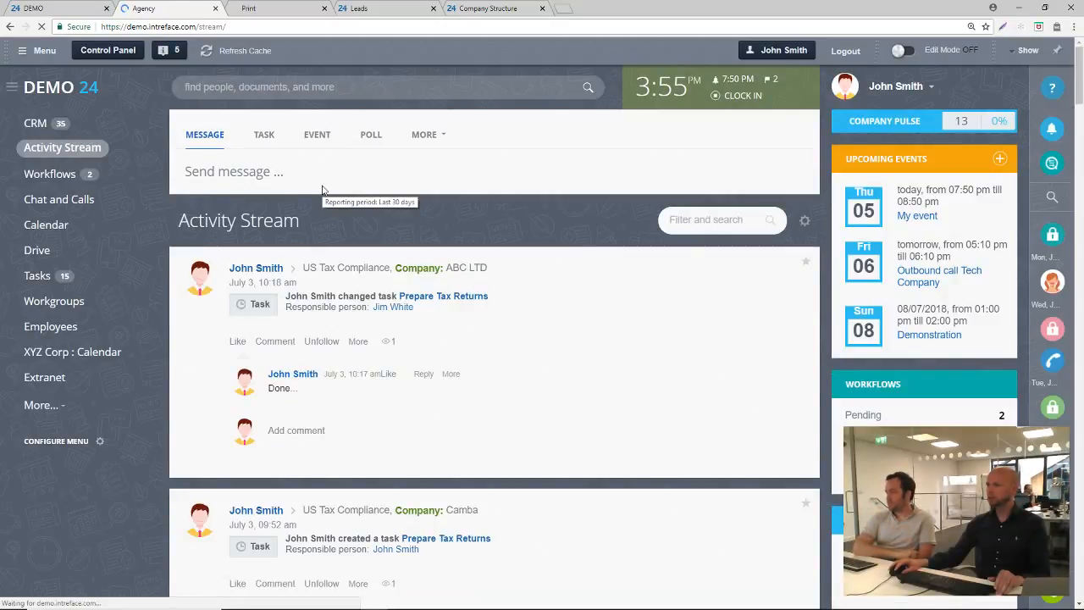
left_click(423, 134)
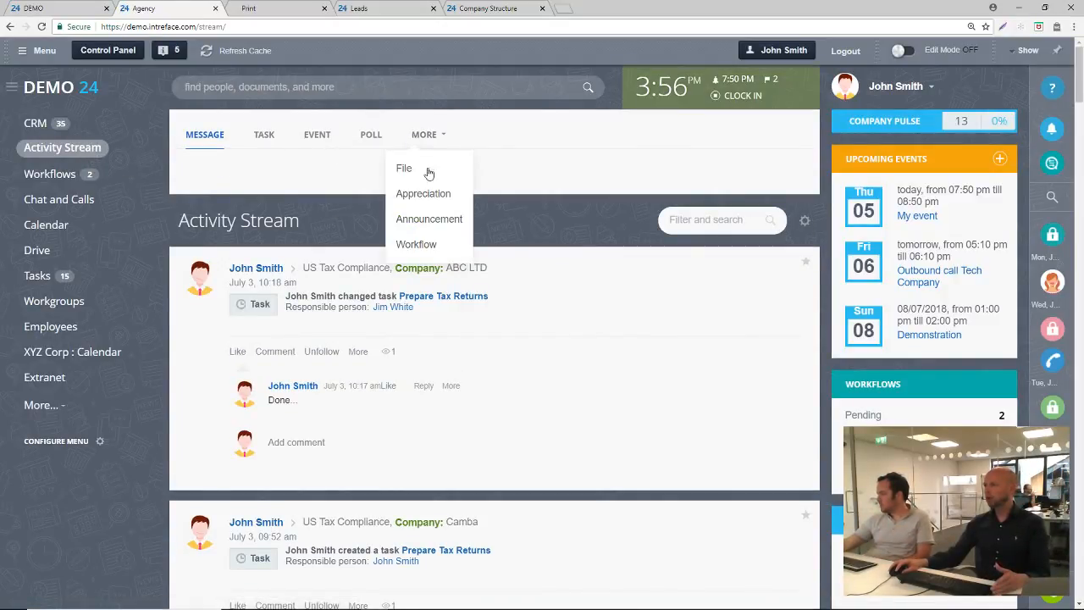
left_click(433, 253)
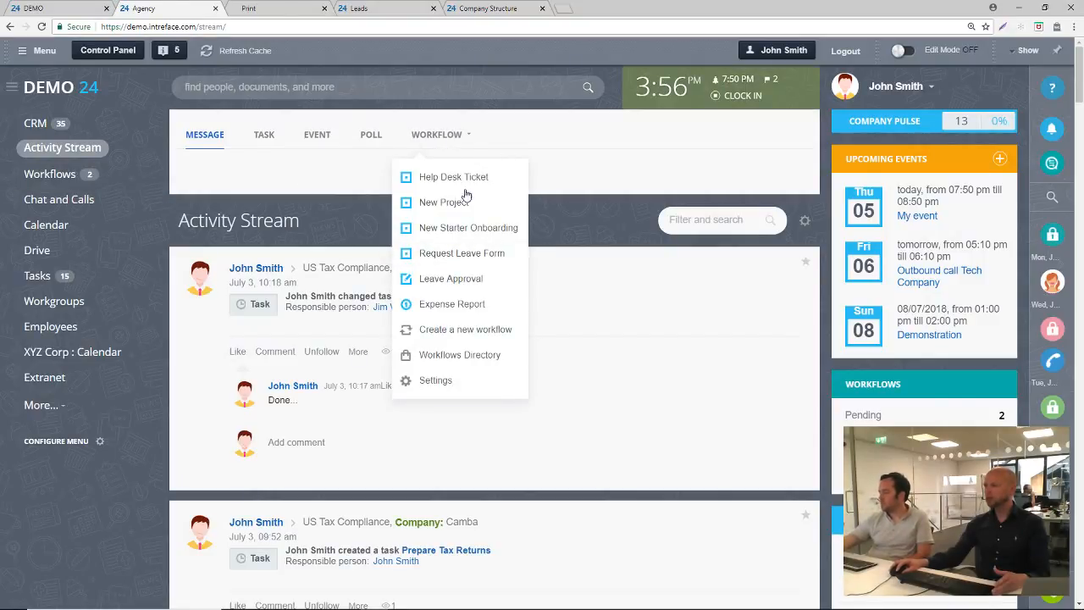
left_click(456, 258)
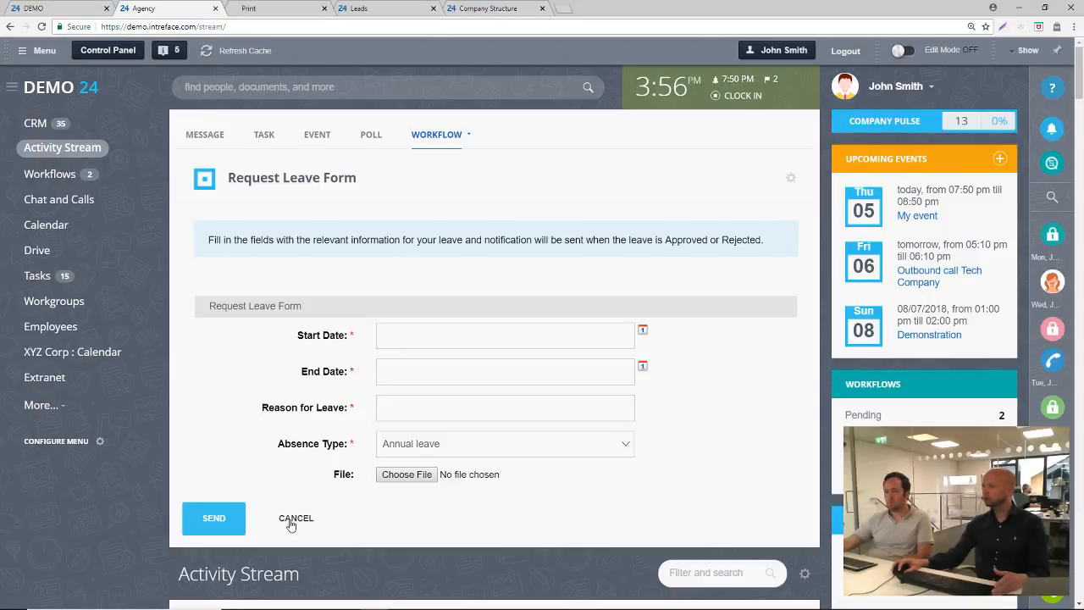
Leave the leave form and view which workflows are set to show in the Activity Stream
left_click(46, 175)
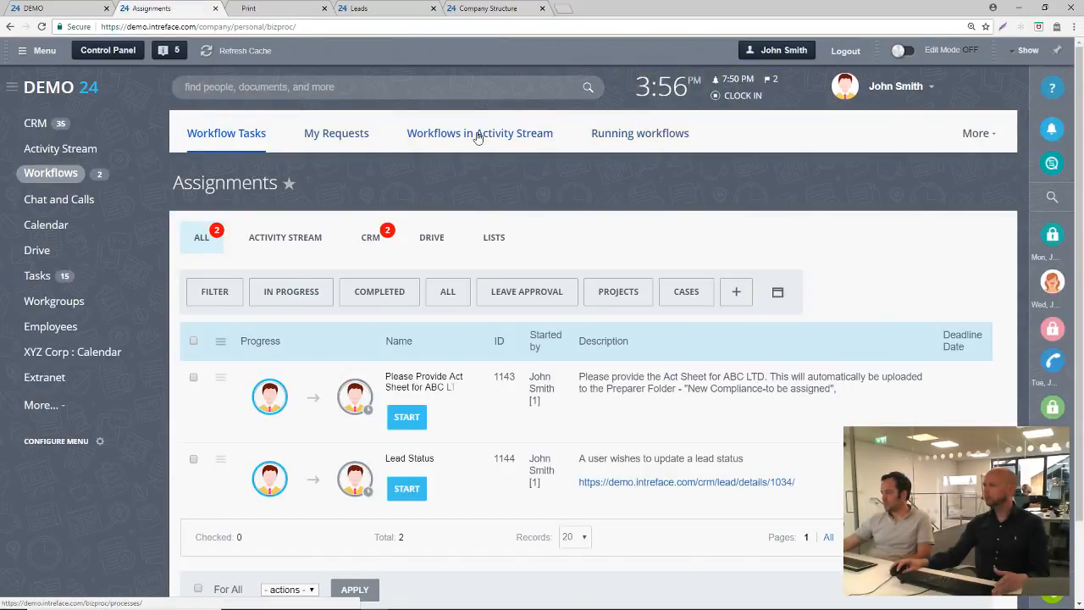
left_click(472, 140)
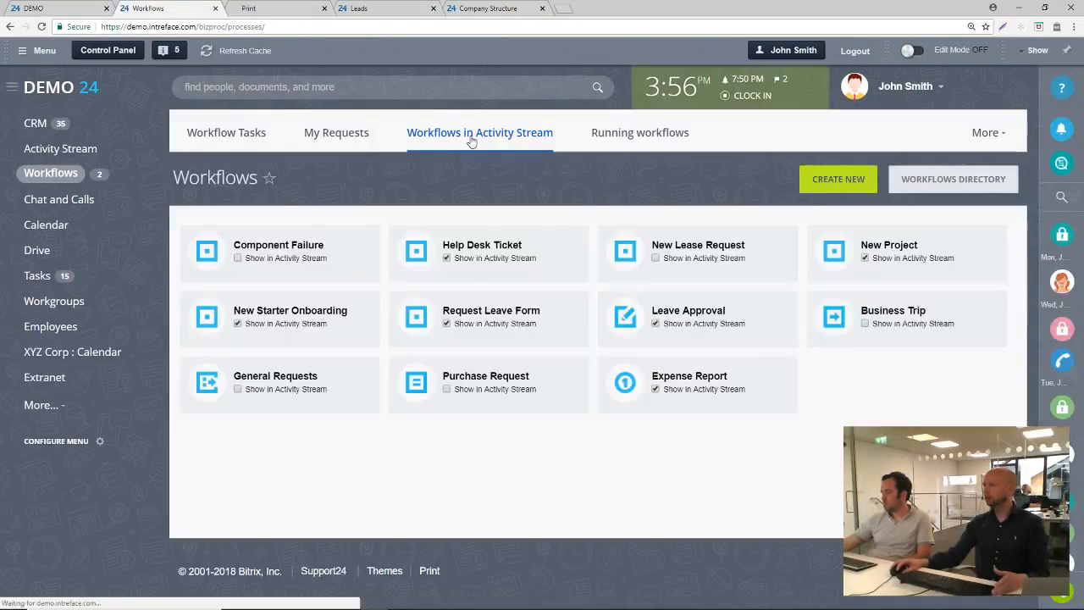
left_click(38, 124)
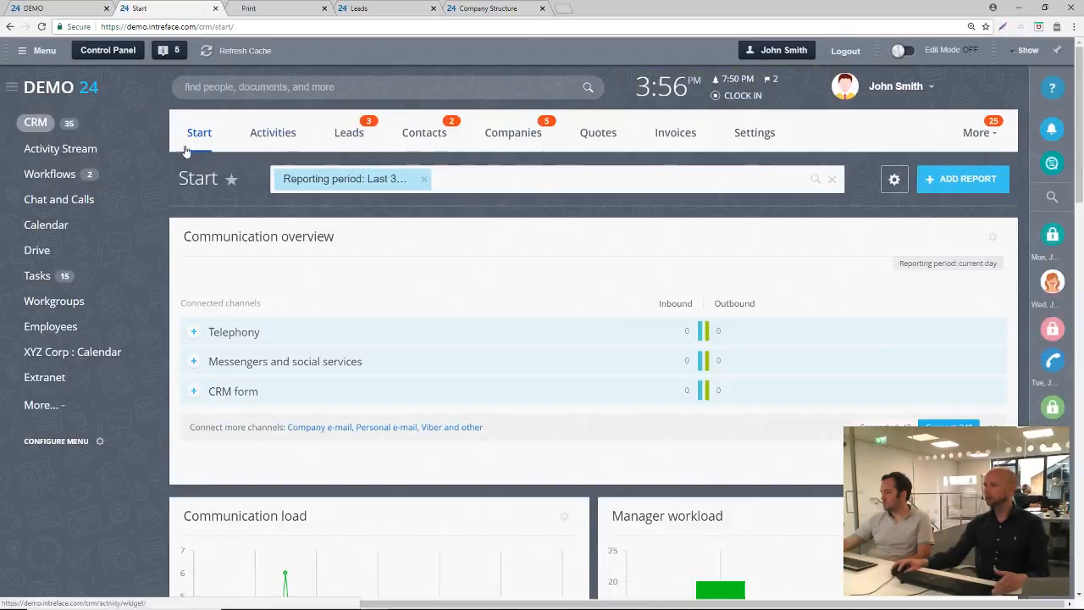
Return to the Activity Stream, open the Leave Approval workflow form and review its fields
left_click(60, 148)
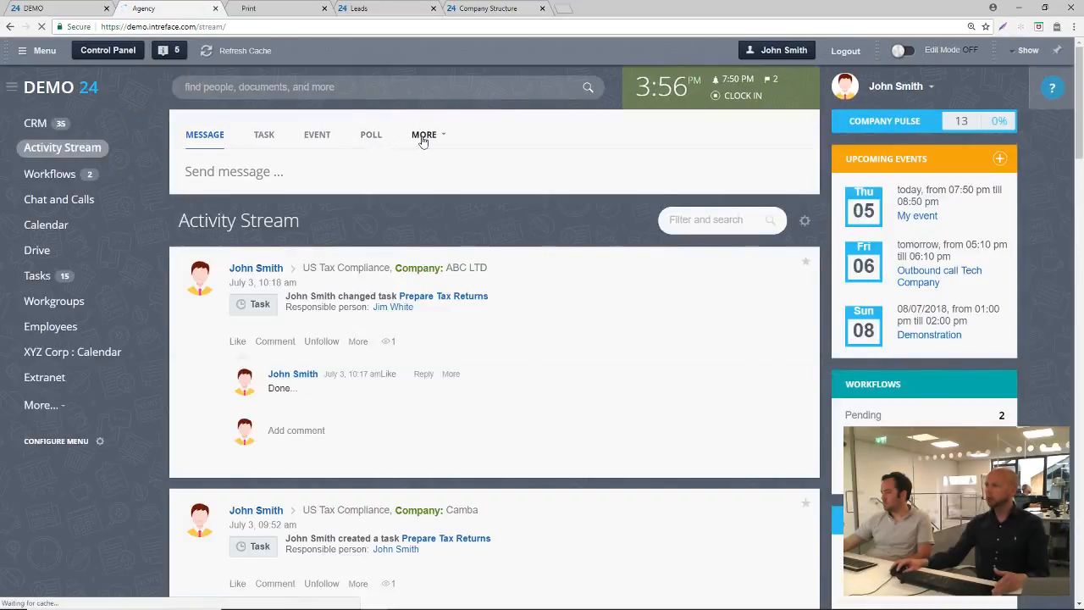
left_click(425, 137)
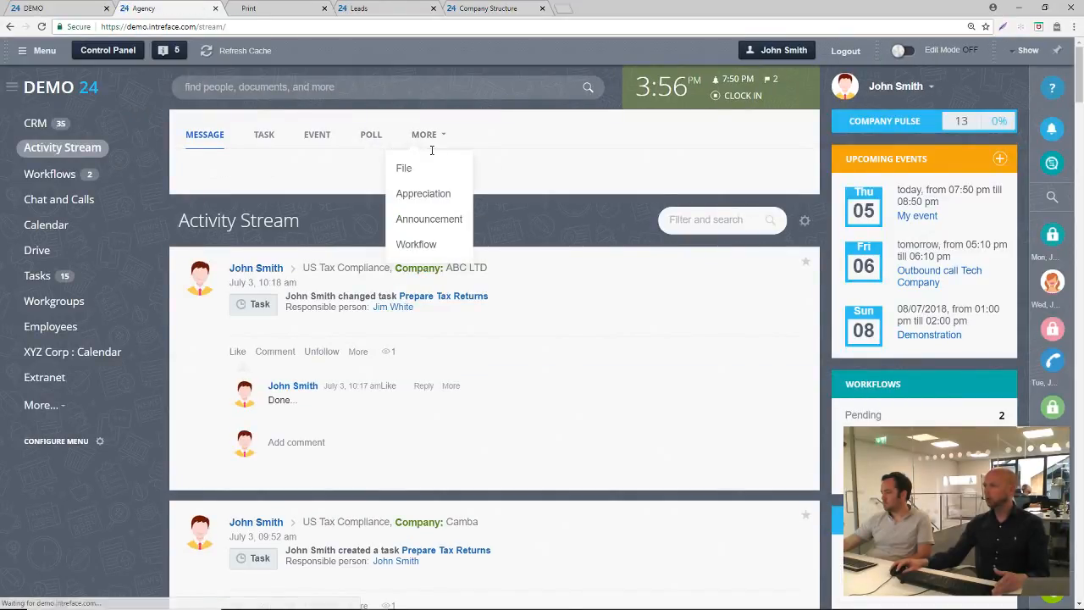
left_click(426, 244)
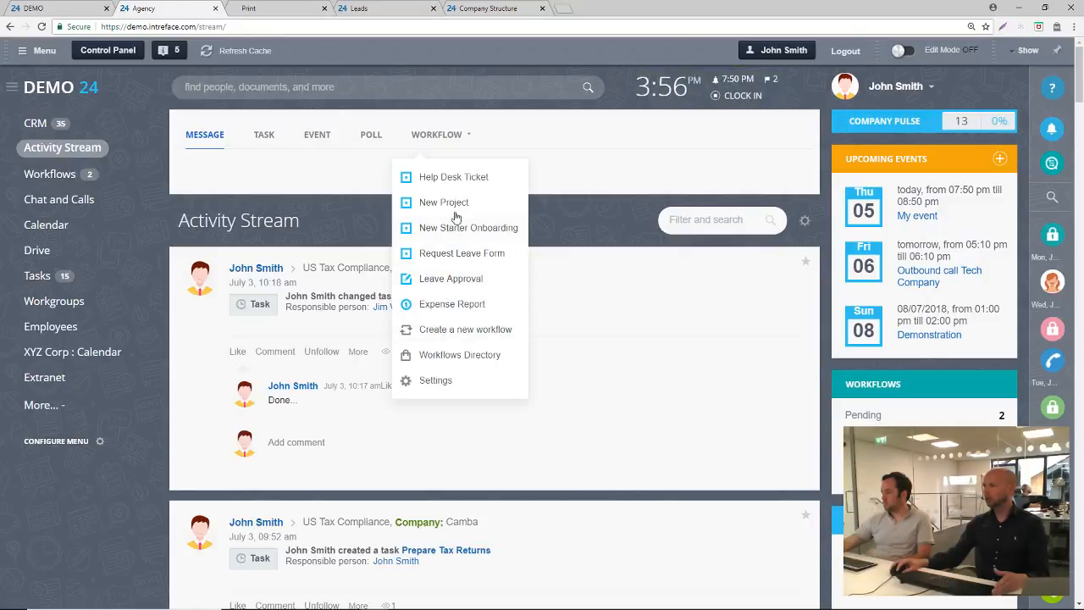
left_click(449, 280)
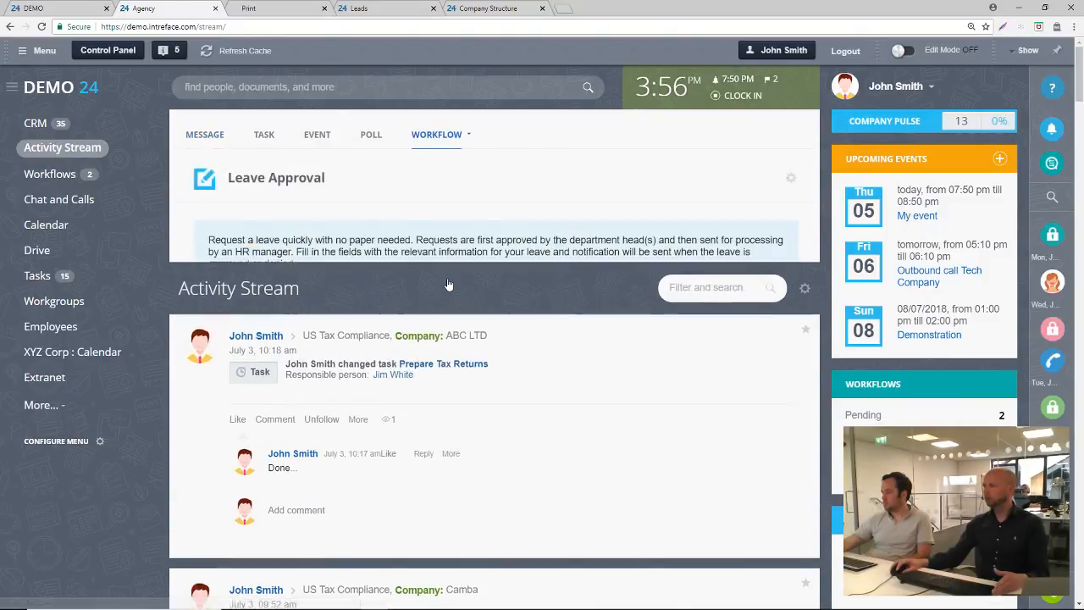
scroll(712, 389, "down", 1)
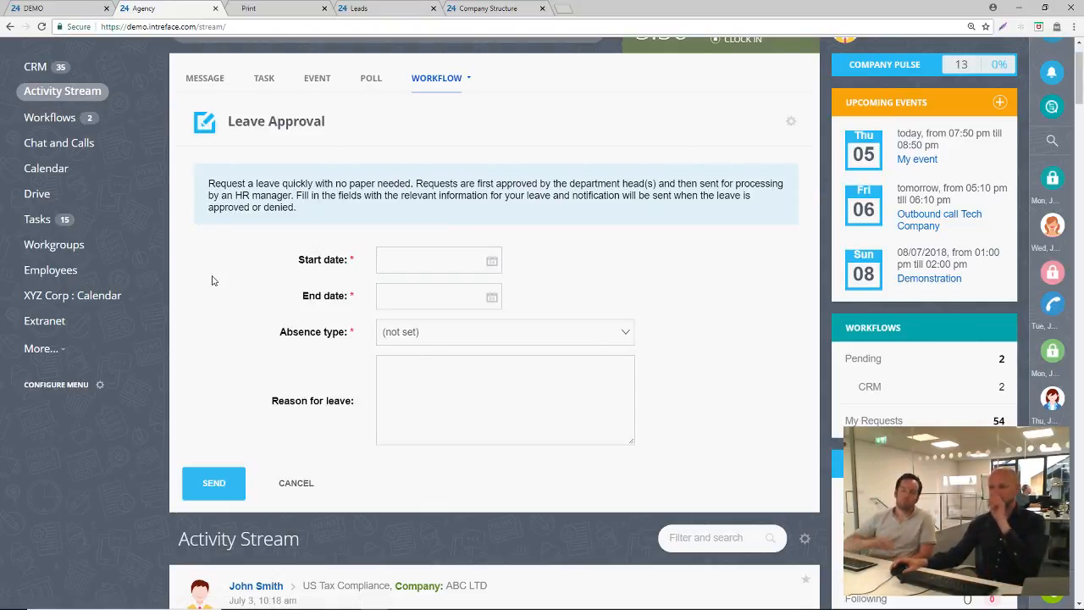
scroll(359, 49, "up", 1)
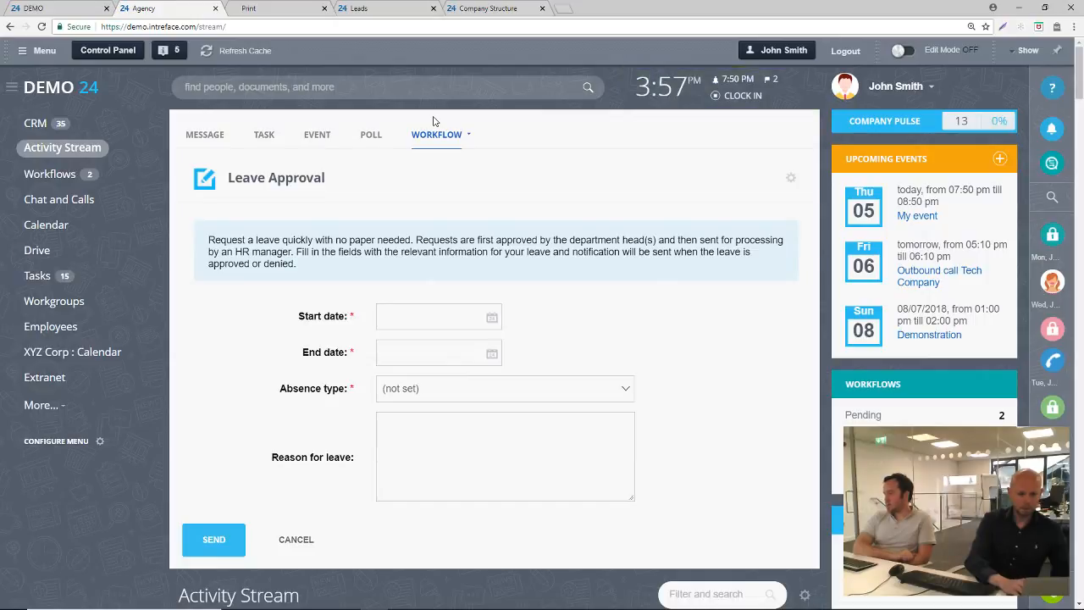
left_click(565, 10)
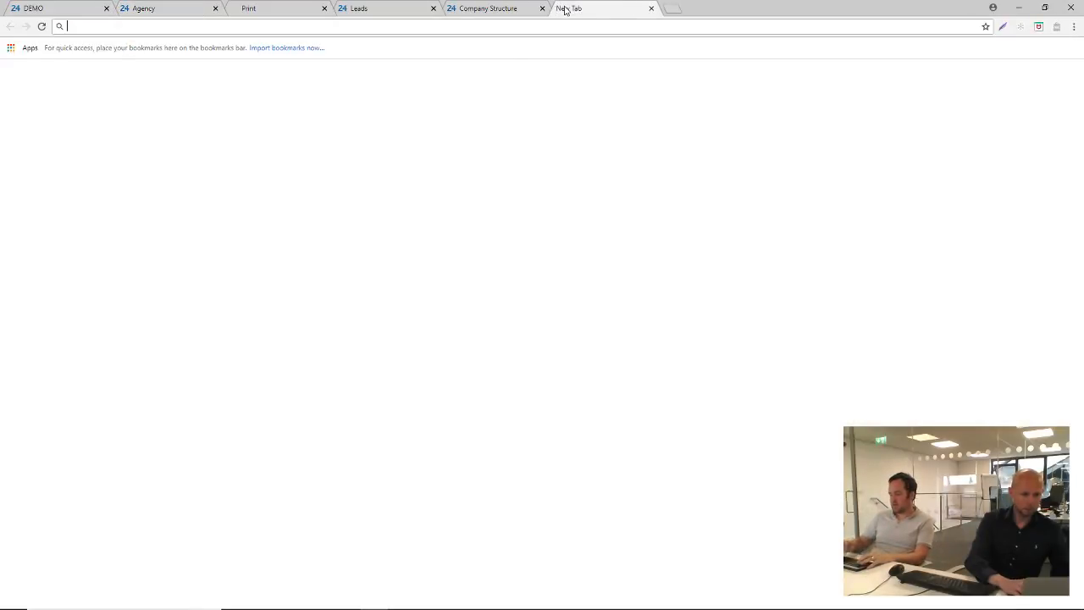
type("www.intreface.com")
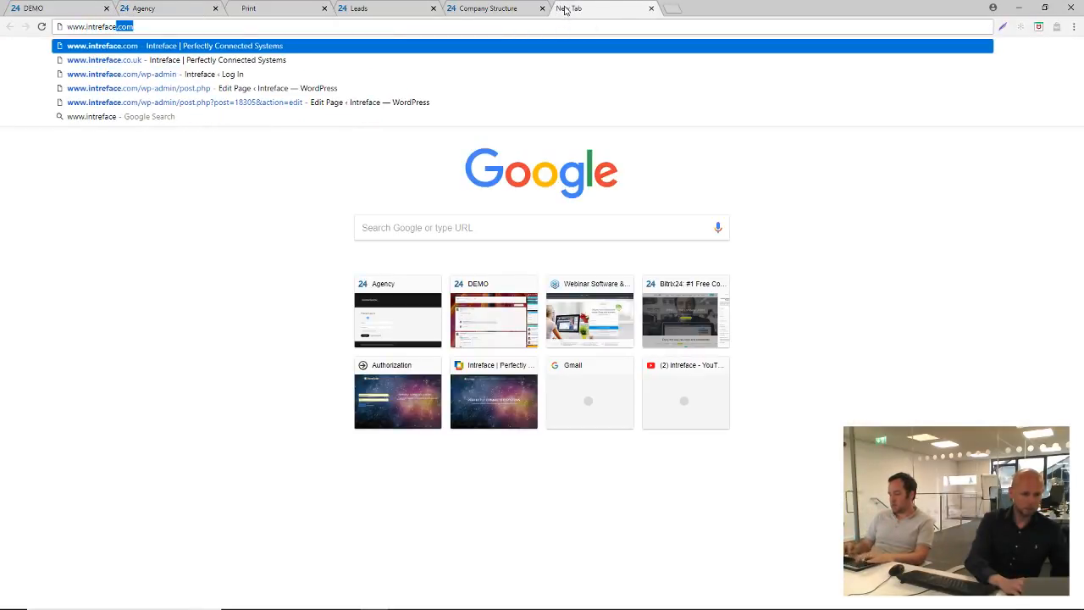
key("Return")
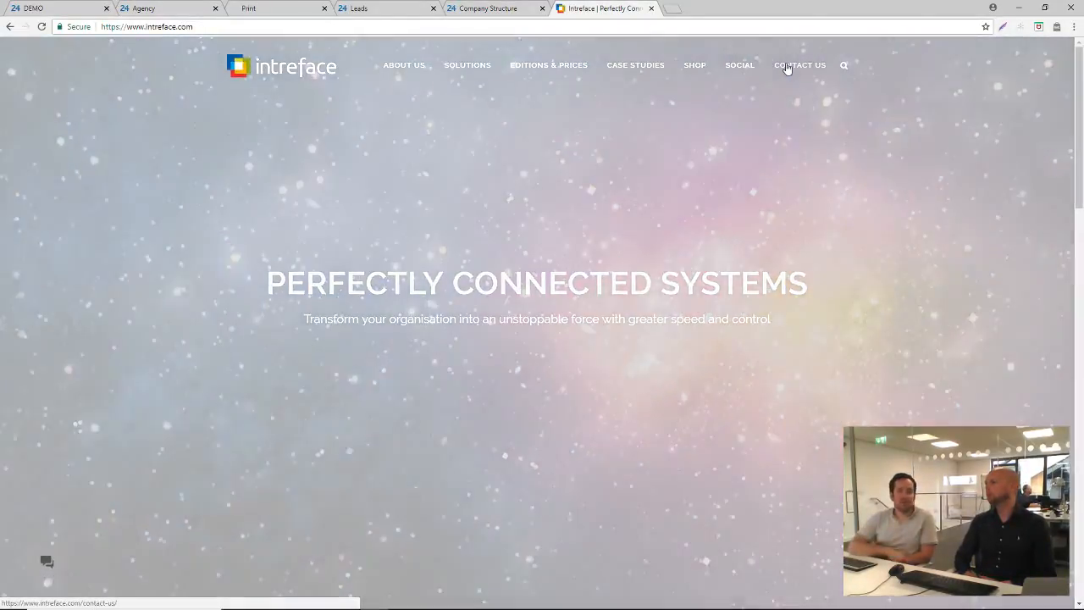
Open the website's contact page and show the contact details of the US, UK and UAE offices
left_click(787, 67)
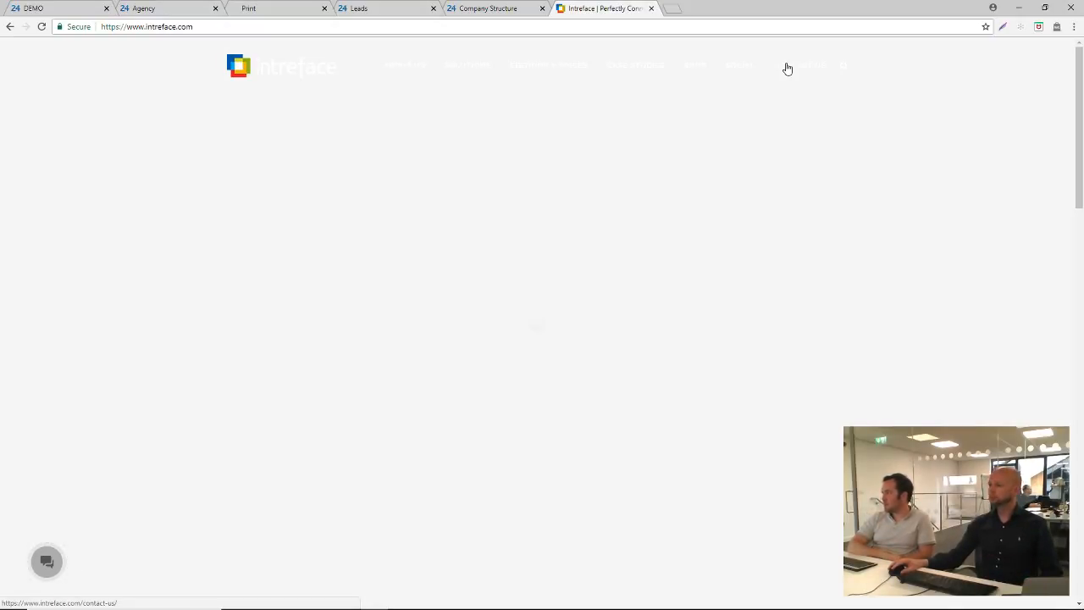
scroll(784, 76, "down", 3)
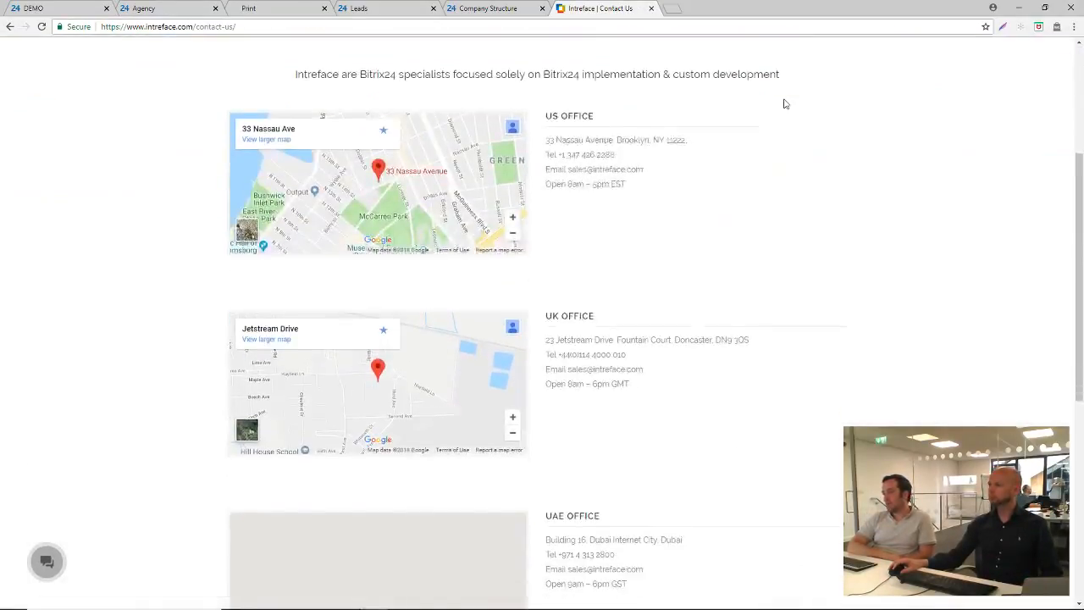
scroll(784, 103, "down", 1)
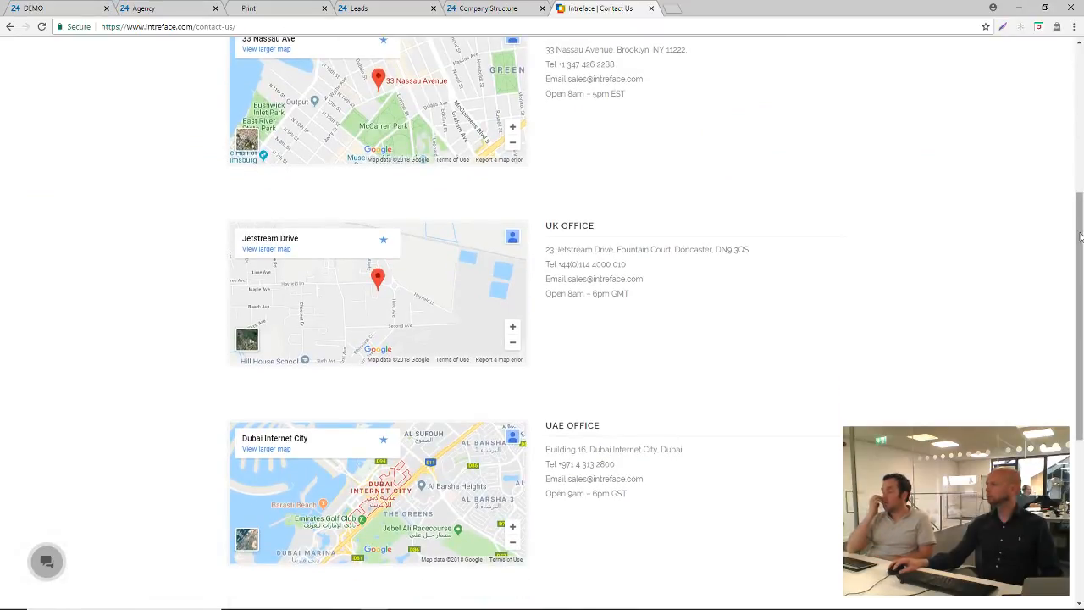
left_click_drag(1080, 238, 1080, 226)
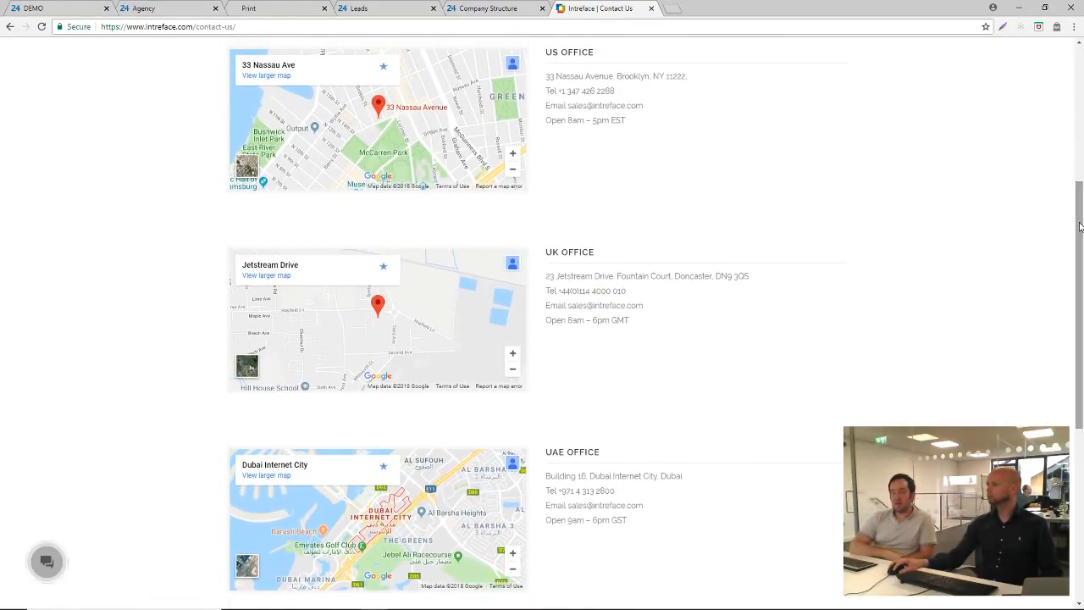